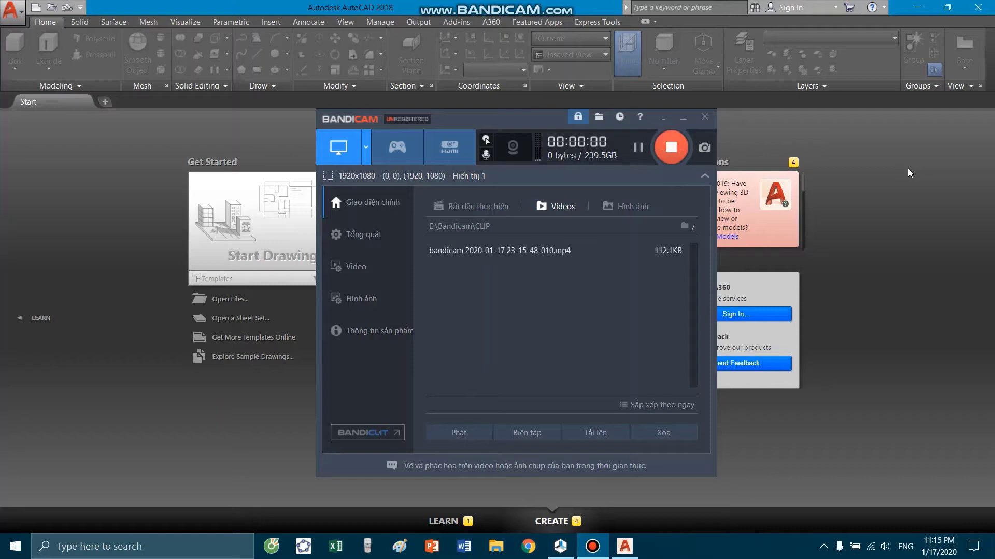
- Bring AutoCAD's Start page forward and scroll through its Recent Documents list
click(907, 169)
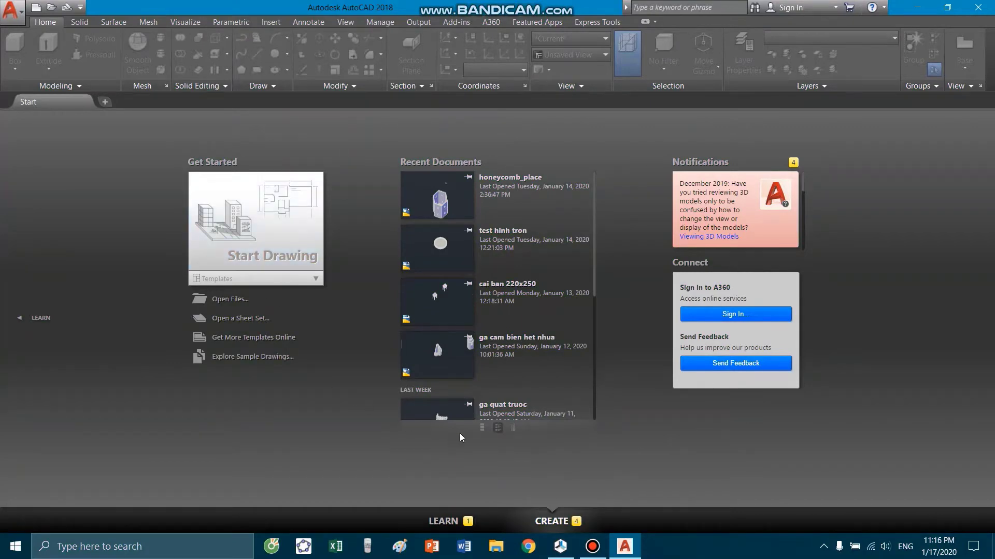
scroll(482, 206, down, 5)
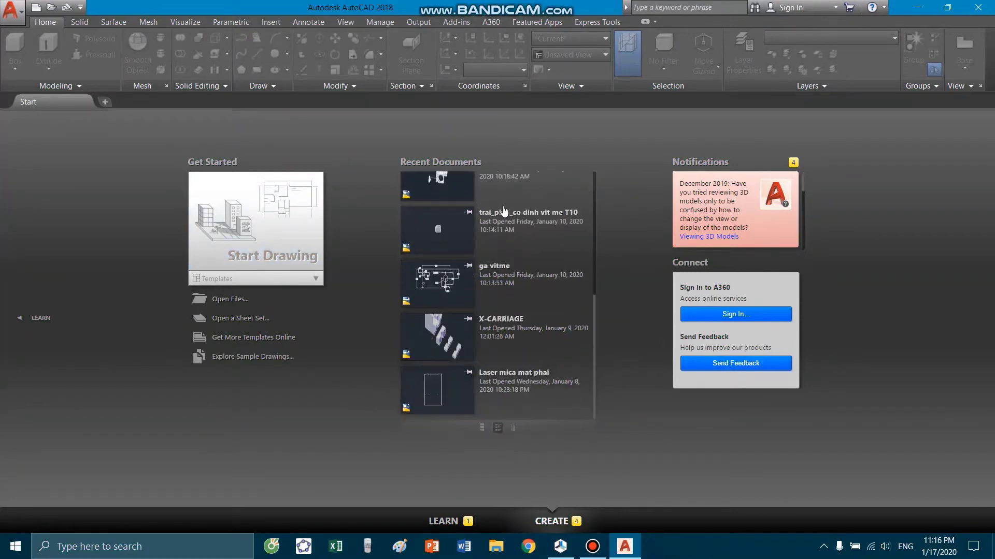
scroll(507, 276, up, 5)
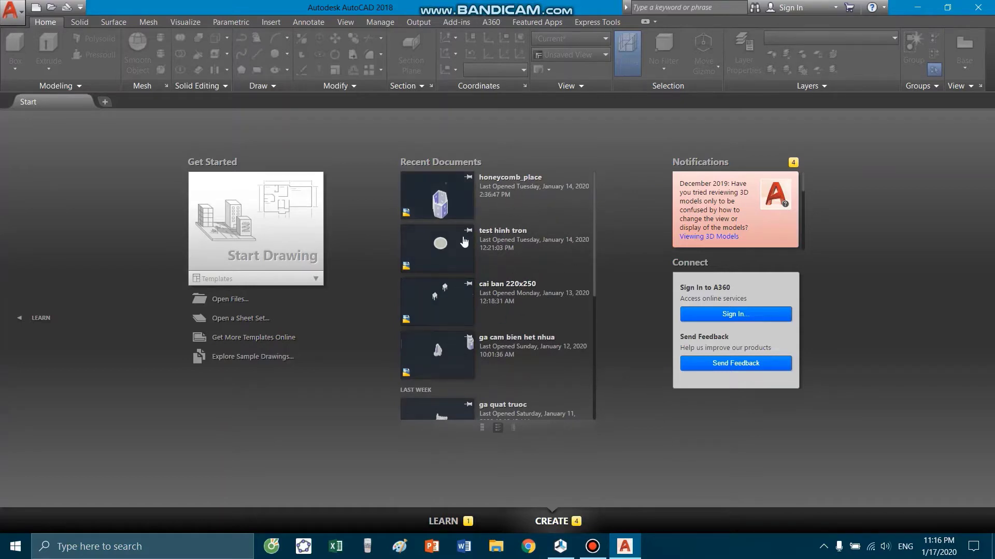
scroll(518, 233, down, 5)
scroll(500, 318, up, 5)
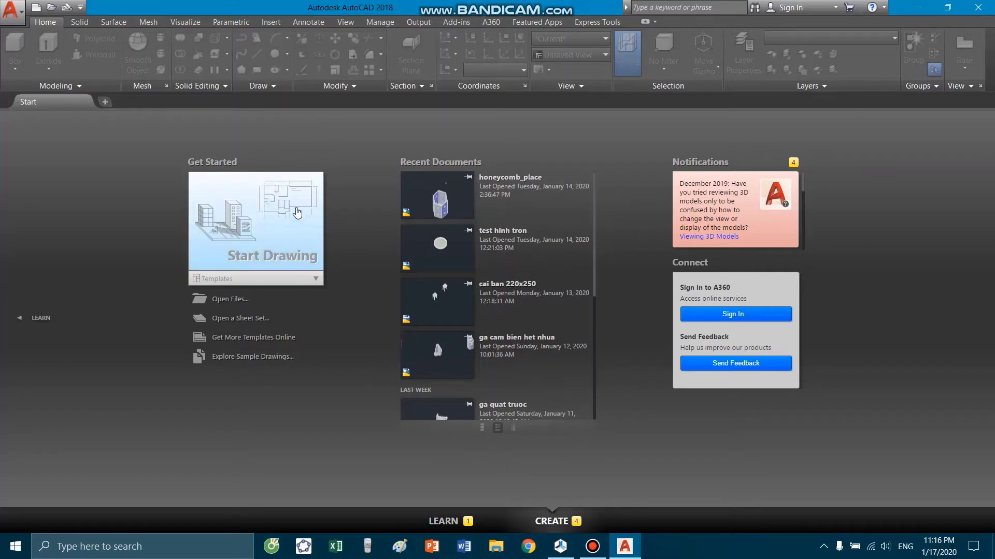
- Start a new blank drawing and view it from Front, Bottom and Back with the ViewCube
click(265, 219)
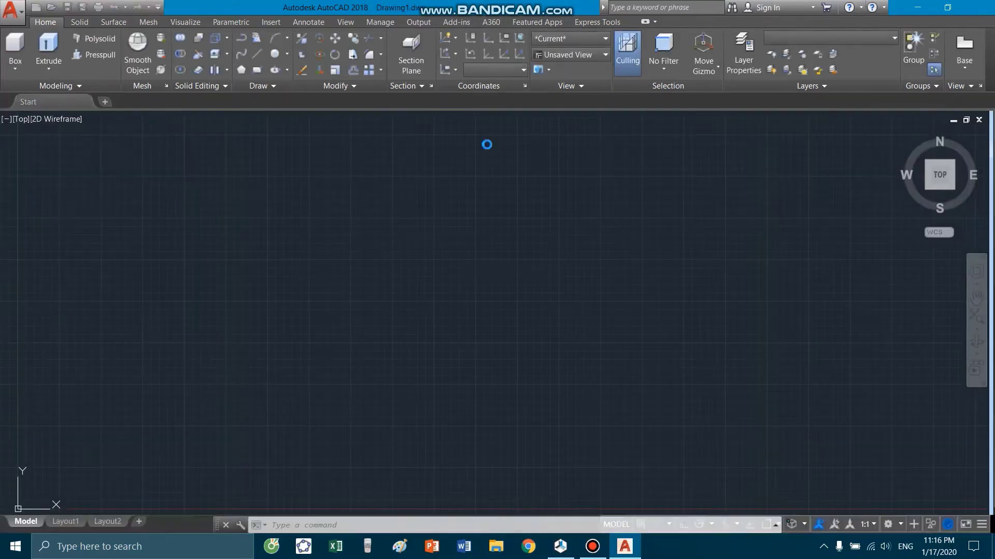
scroll(550, 142, down, 4)
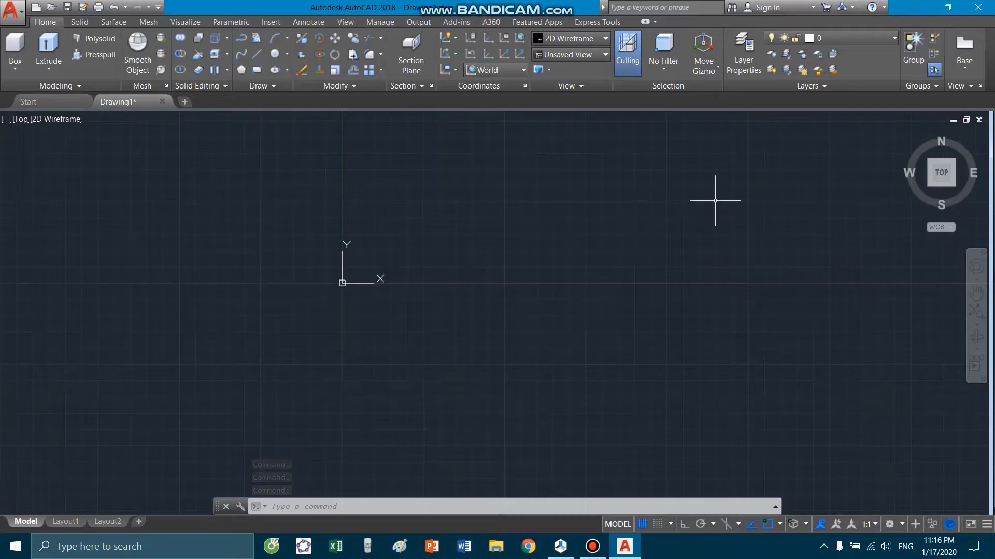
mouse_move(941, 173)
click(945, 184)
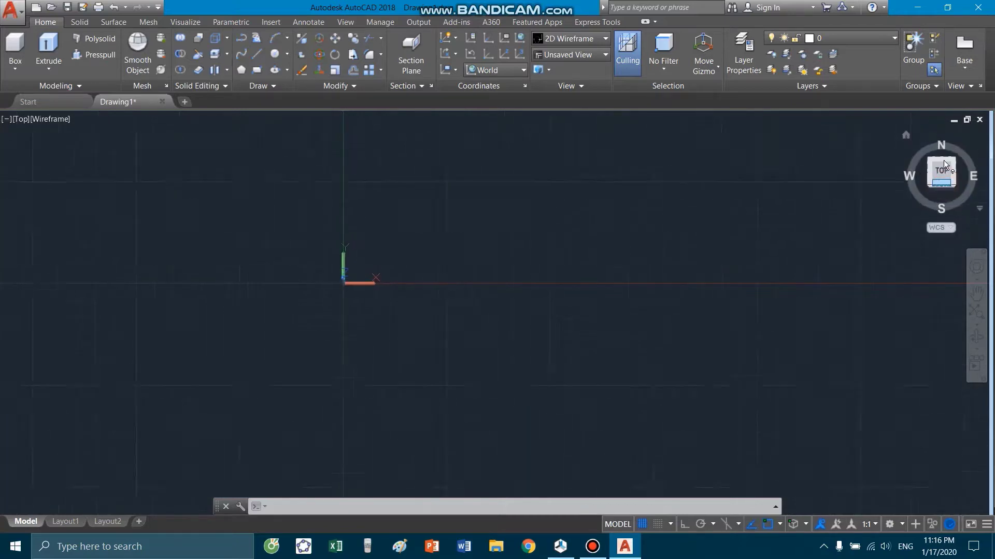
click(941, 186)
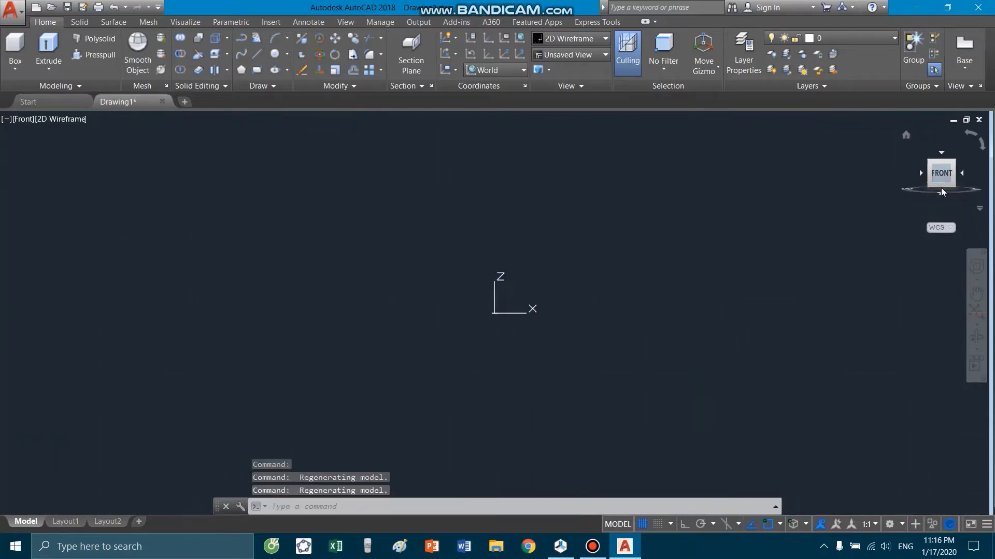
click(951, 177)
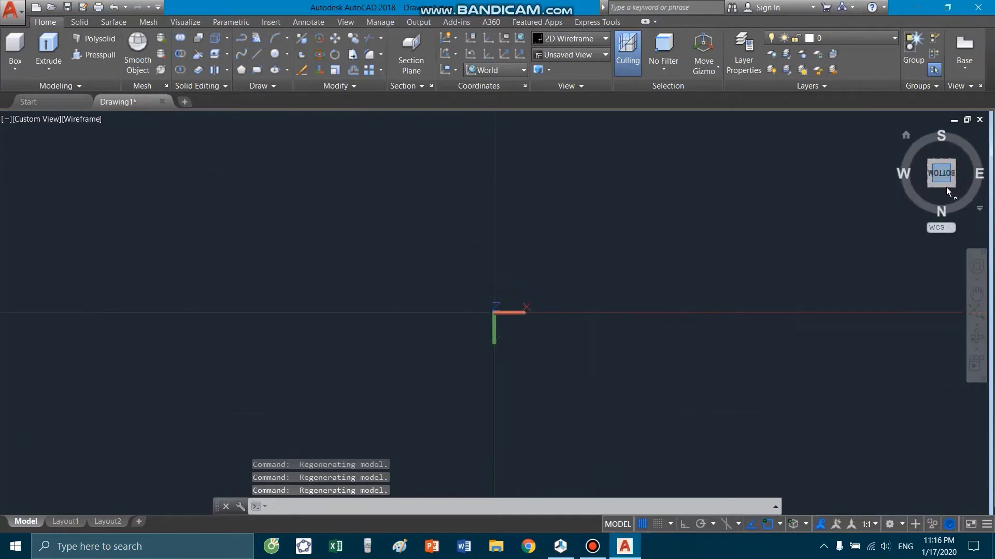
click(946, 187)
click(942, 165)
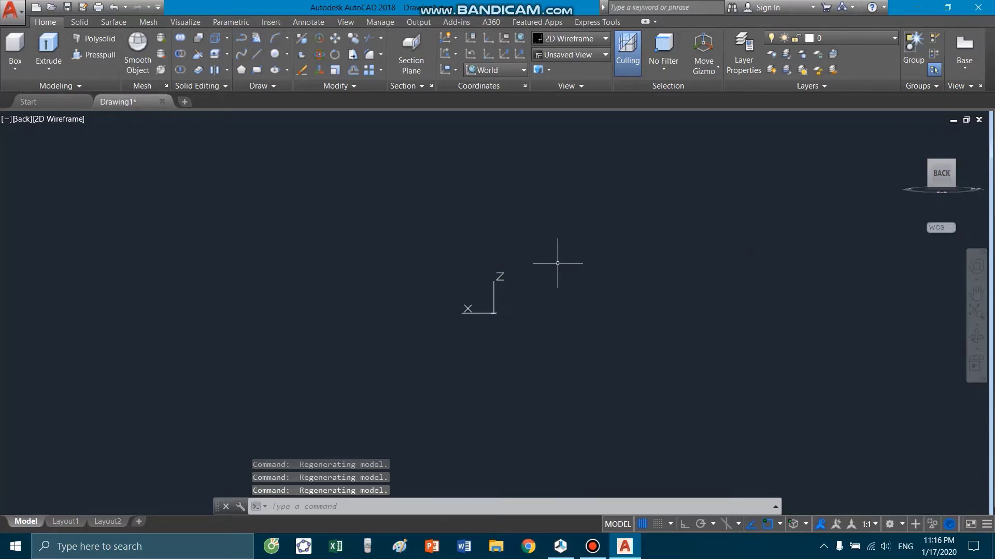
- Orbit and zoom around the empty 3D space, then return to the Top view
mouse_move(554, 261)
shift+middle_down()
mouse_move(541, 281)
mouse_move(471, 273)
mouse_move(535, 291)
mouse_move(607, 282)
mouse_move(662, 317)
mouse_move(685, 278)
mouse_move(669, 335)
mouse_move(643, 311)
shift+middle_up()
scroll(558, 234, up, 3)
scroll(611, 222, down, 2)
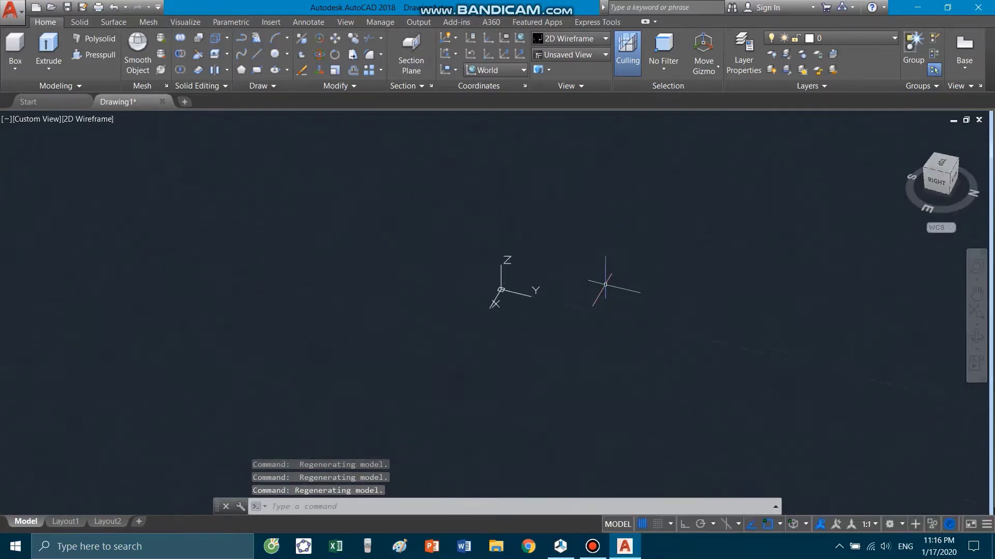
scroll(629, 274, up, 3)
scroll(255, 238, down, 2)
scroll(284, 237, down, 2)
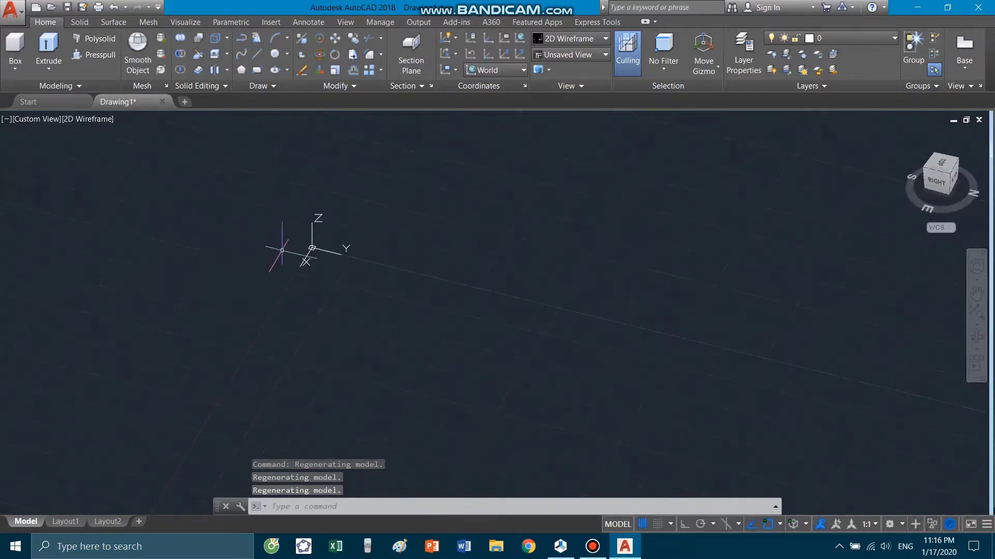
scroll(267, 210, up, 2)
scroll(402, 217, down, 2)
scroll(615, 222, up, 2)
scroll(573, 249, down, 3)
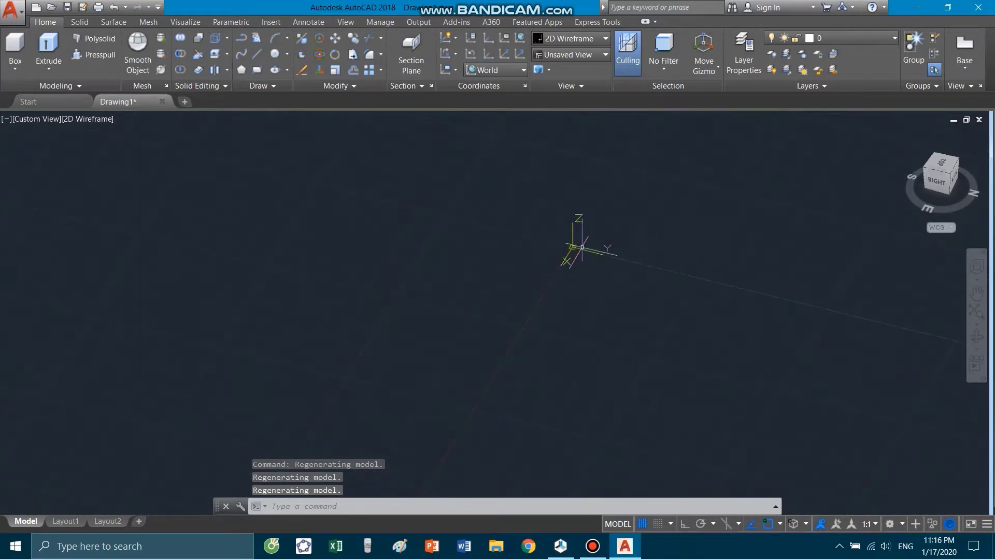
scroll(542, 223, up, 2)
scroll(510, 220, up, 2)
scroll(582, 211, down, 2)
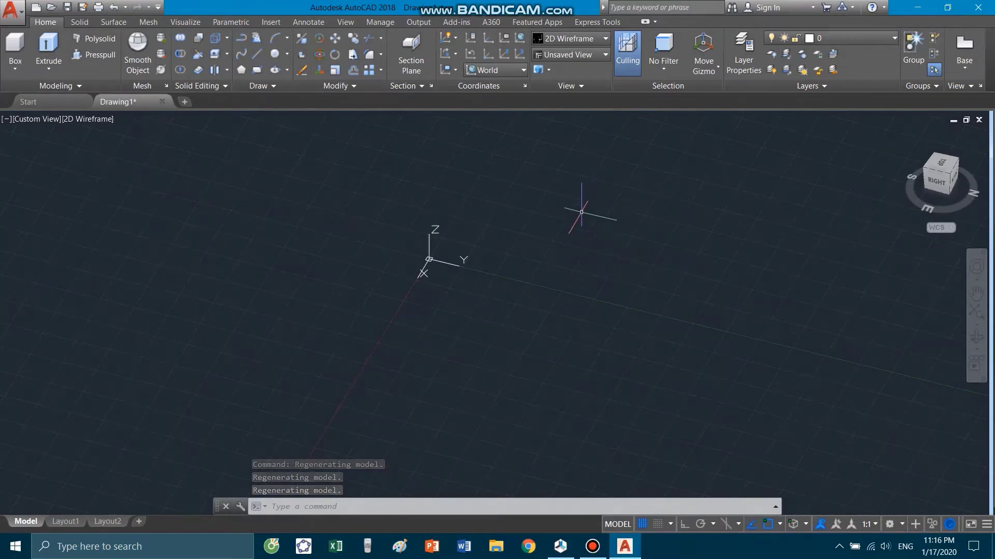
click(940, 161)
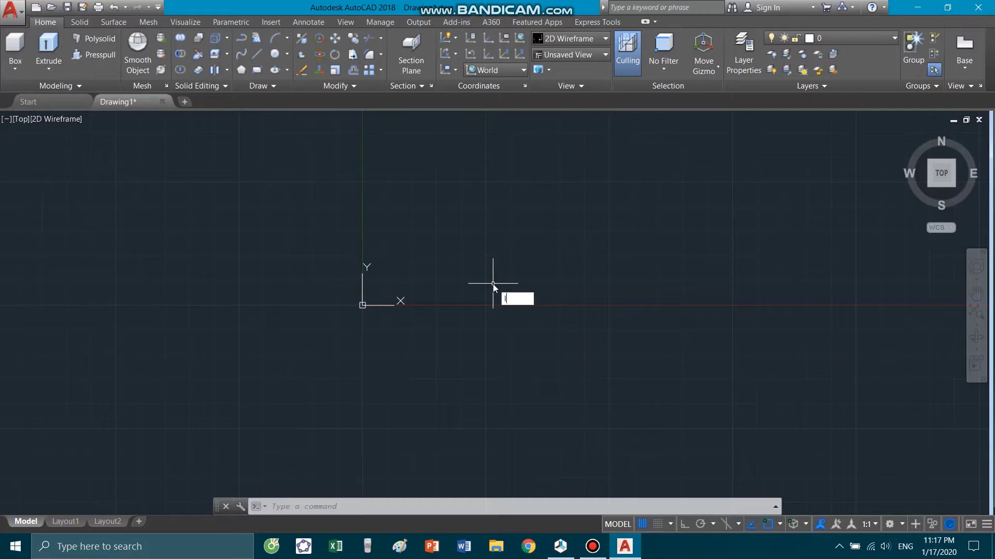
- Run LINE (L) and place its first point at 0,0,0
text(L)
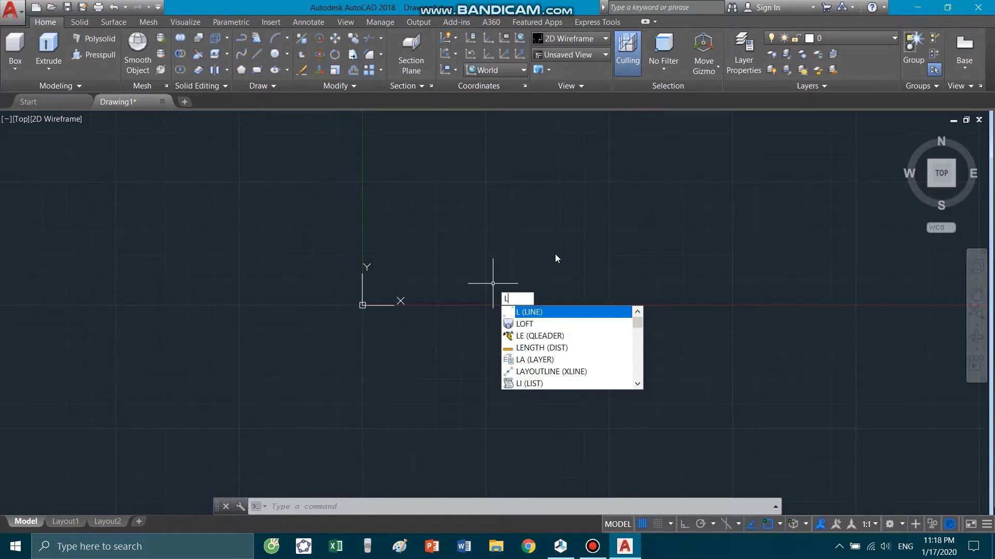
key(Return)
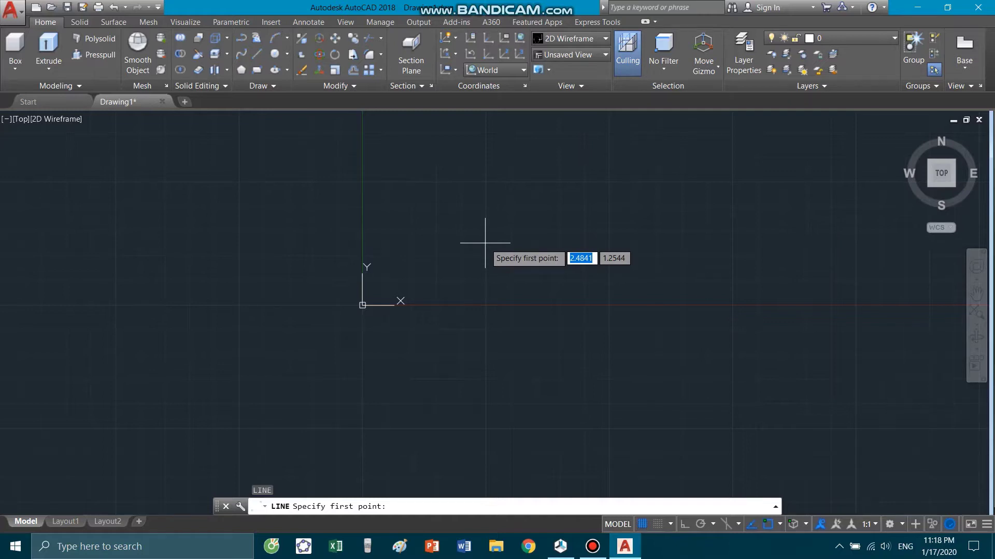
text(0)
key(Tab)
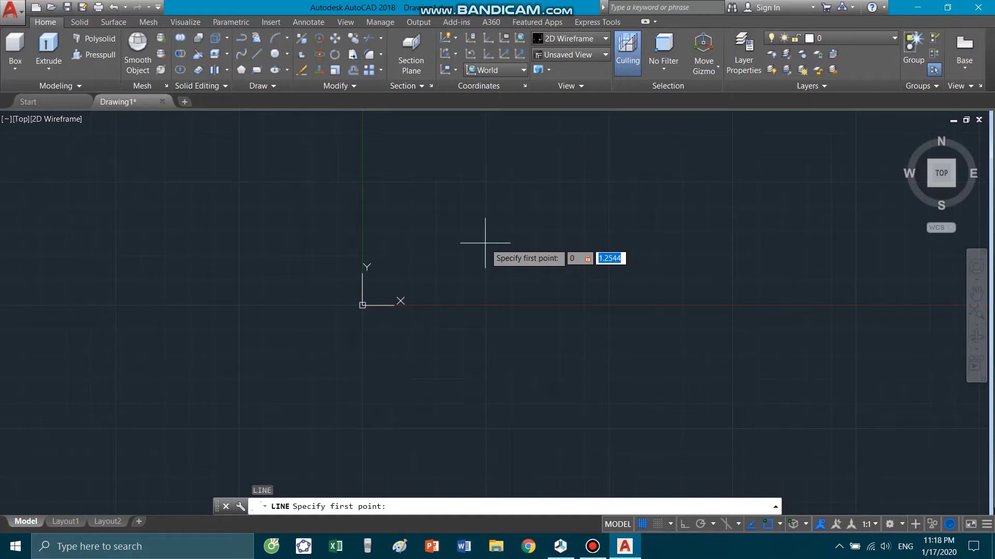
text(0)
key(Tab)
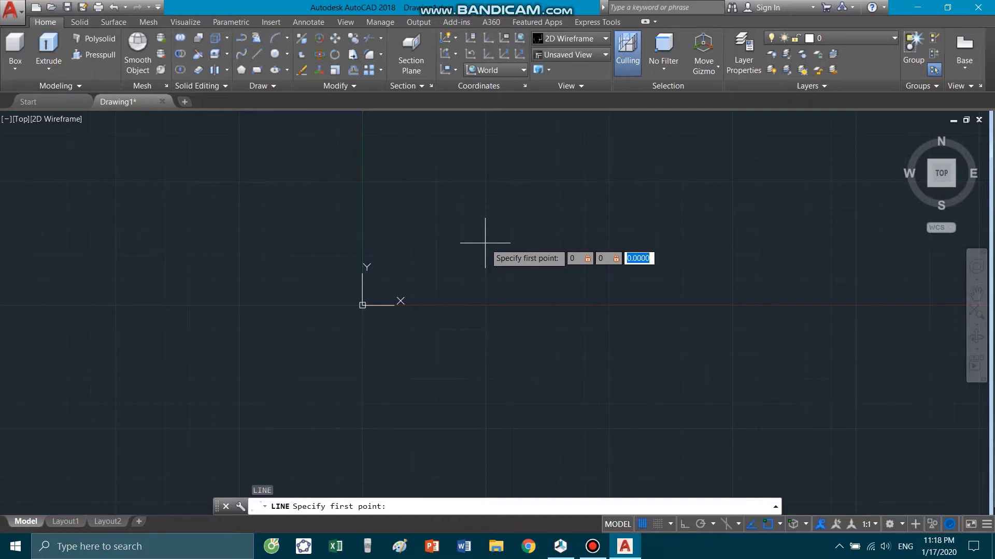
text(0)
key(Return)
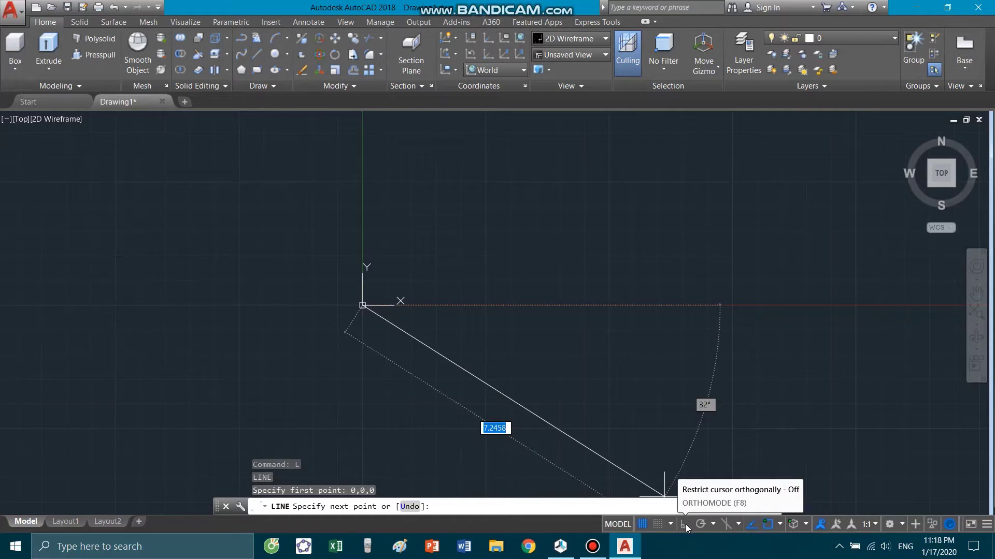
- Set polar tracking to 15° increments and draw the first 5-unit side from the origin
click(712, 524)
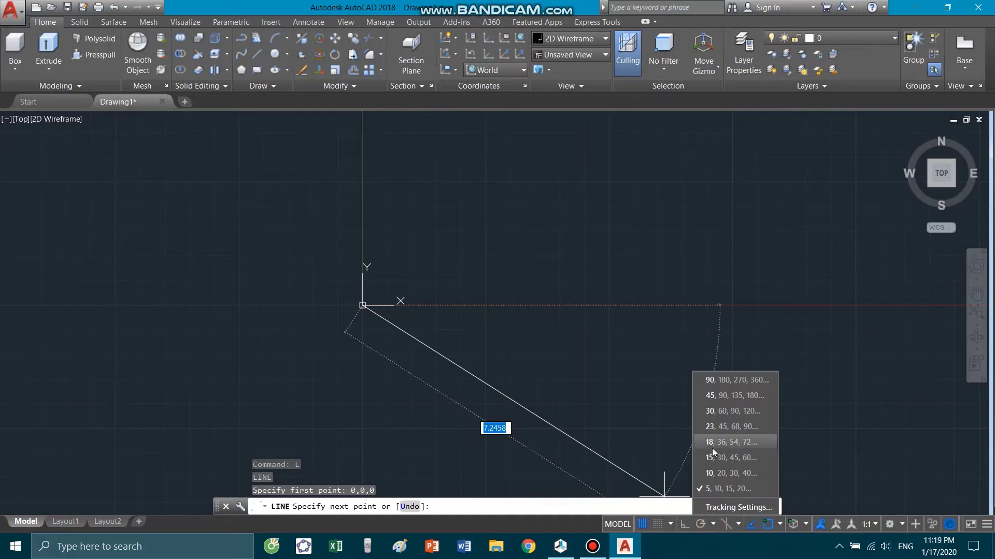
click(743, 462)
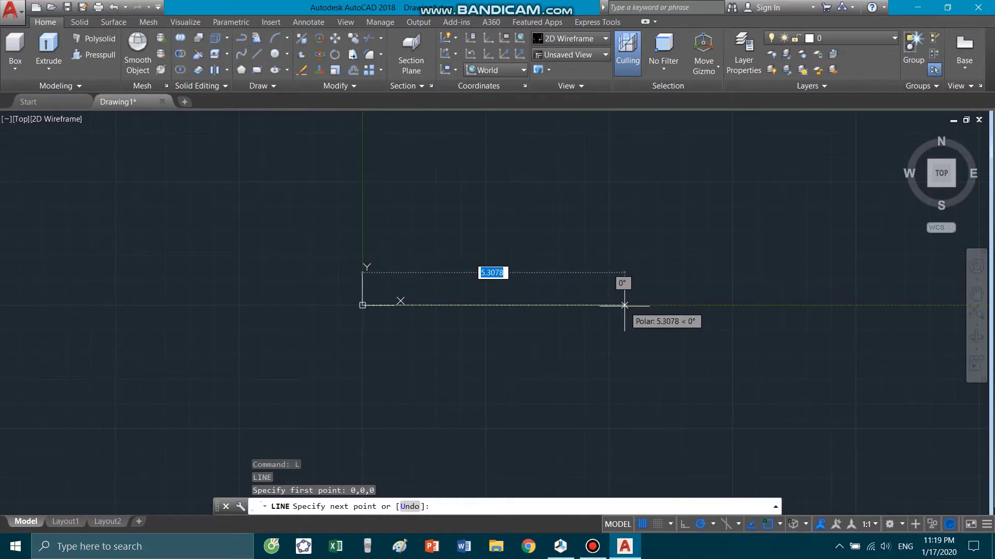
text(5)
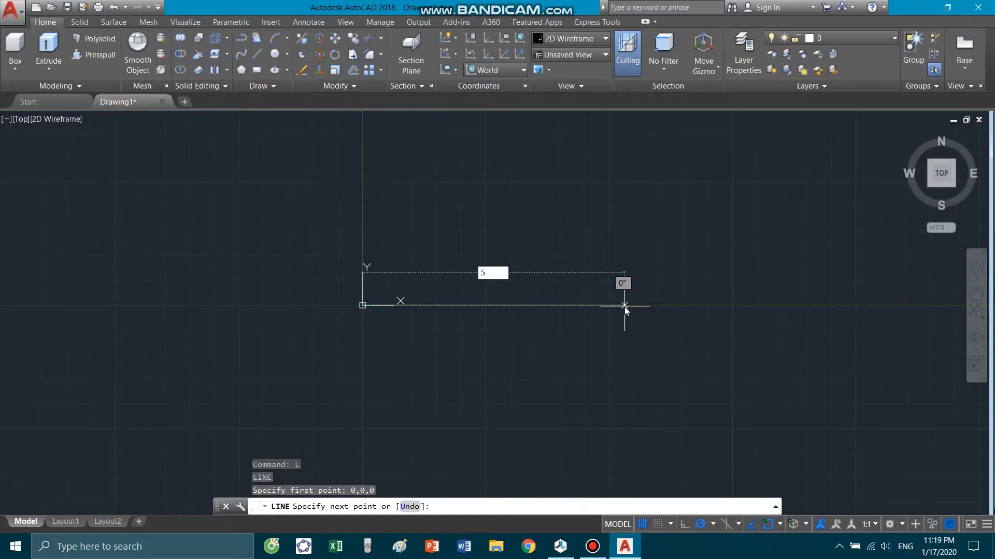
key(Return)
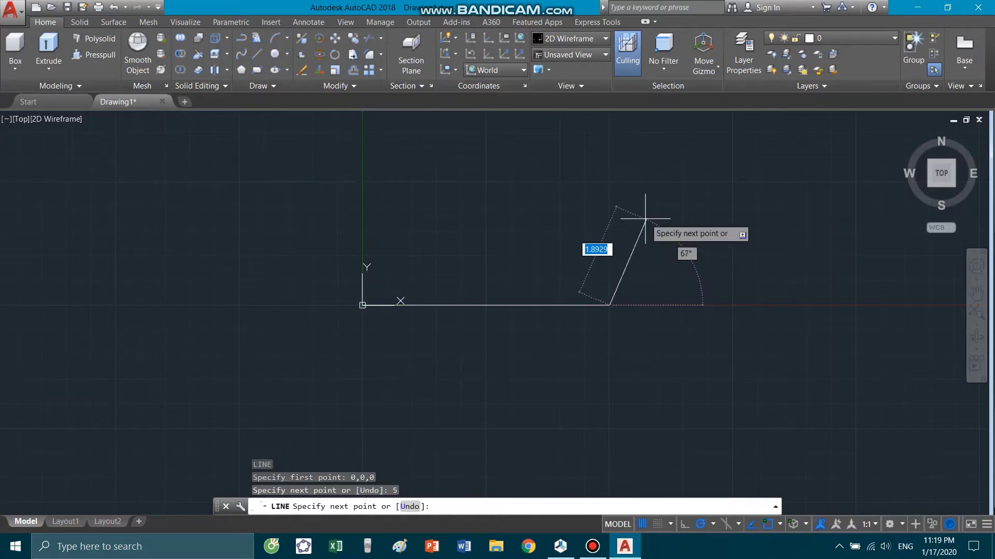
- Draw the 5-unit vertical and top sides of the square
scroll(617, 369, down, 2)
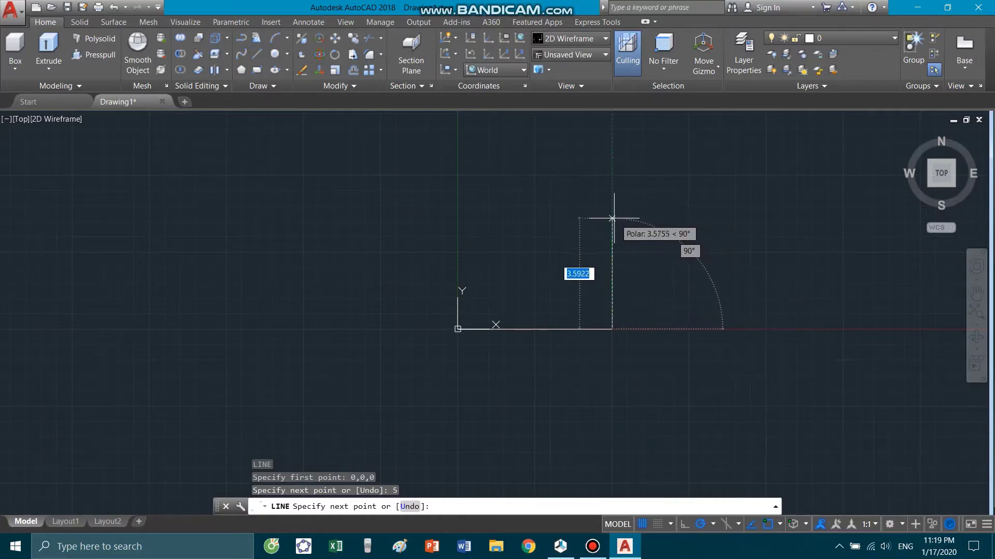
key(BackSpace)
text(5)
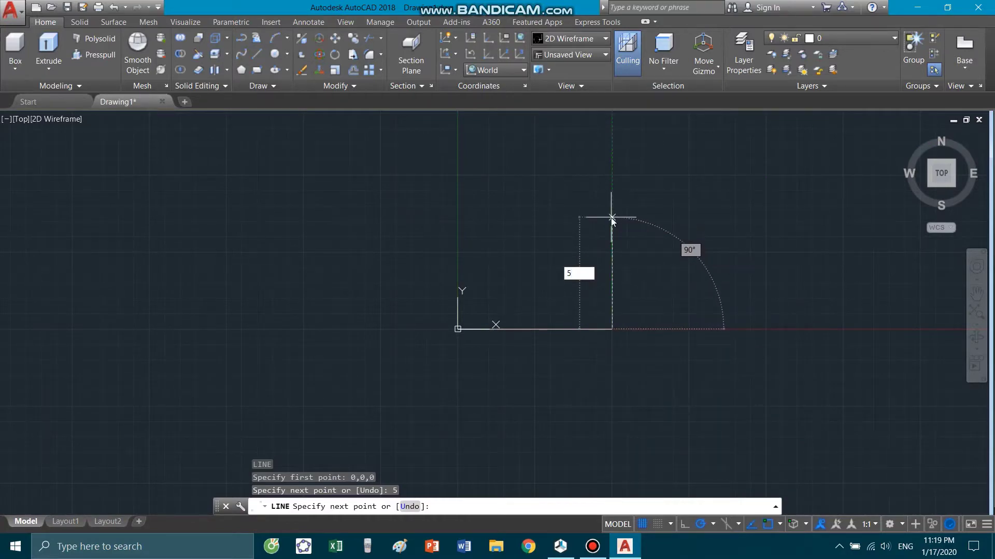
key(Return)
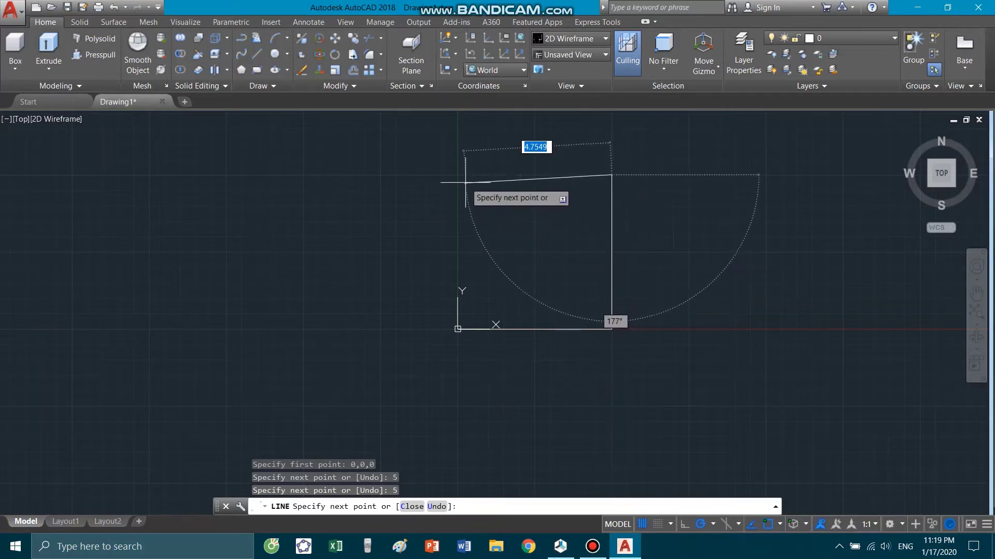
text(5)
key(Return)
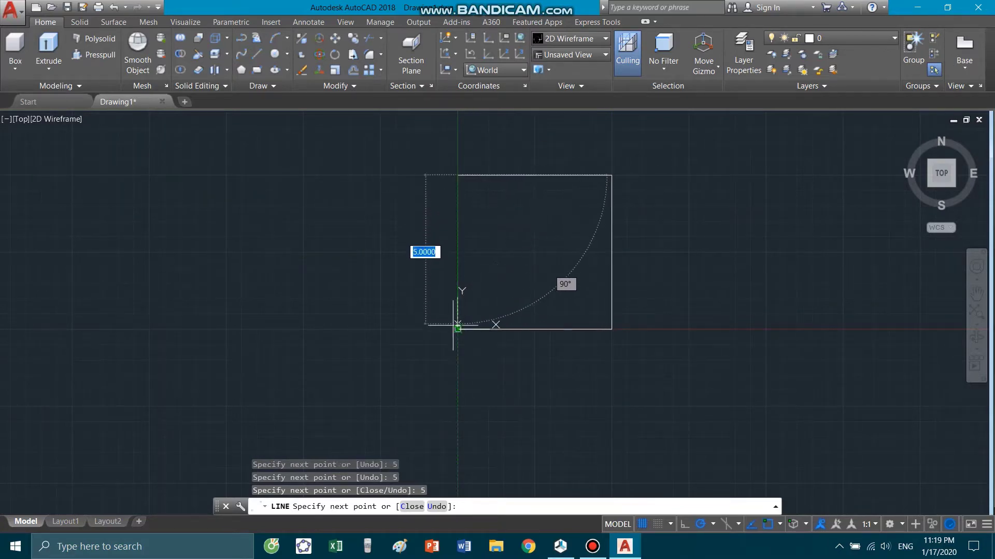
scroll(461, 334, up, 5)
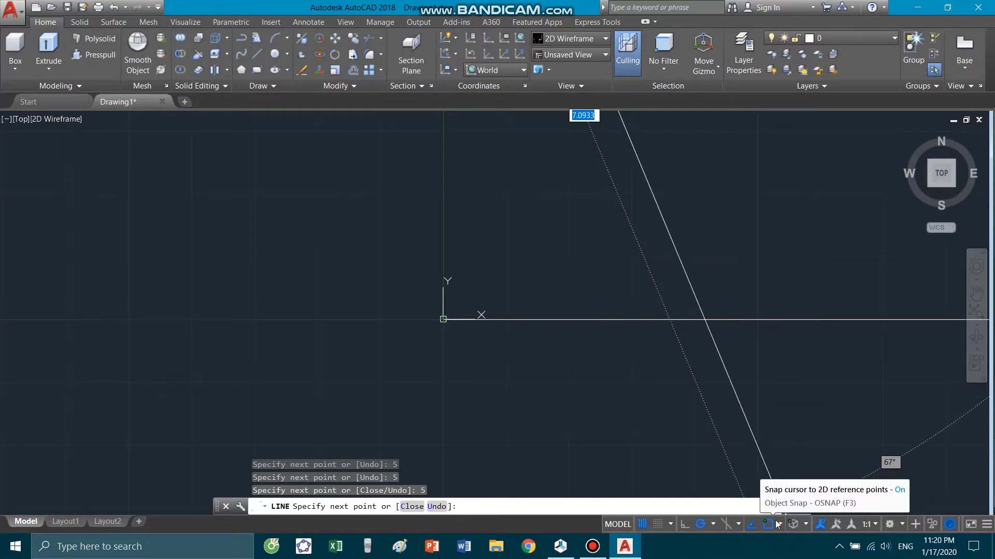
- Close the square with a fourth 5-unit side back to the origin and end LINE
click(777, 524)
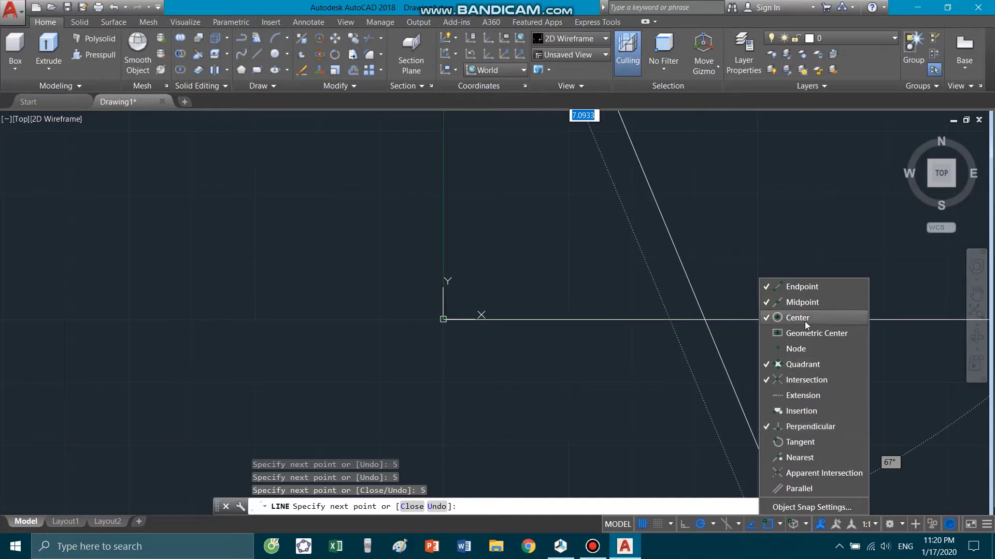
click(602, 272)
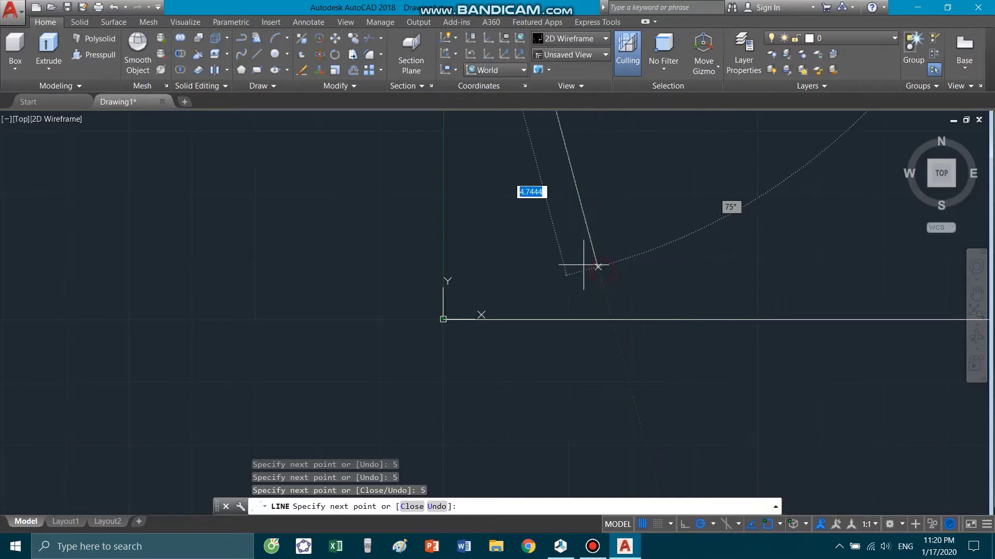
click(443, 319)
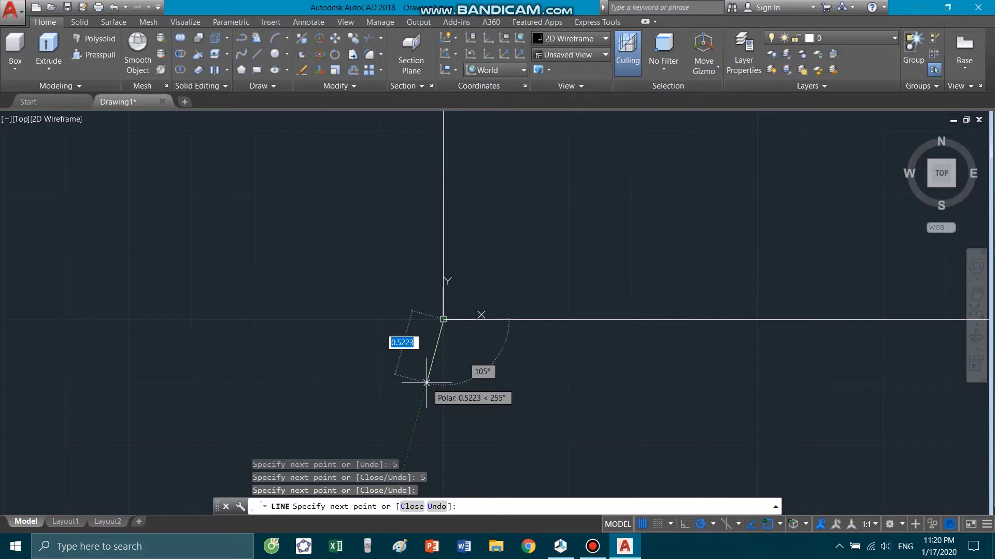
key(Return)
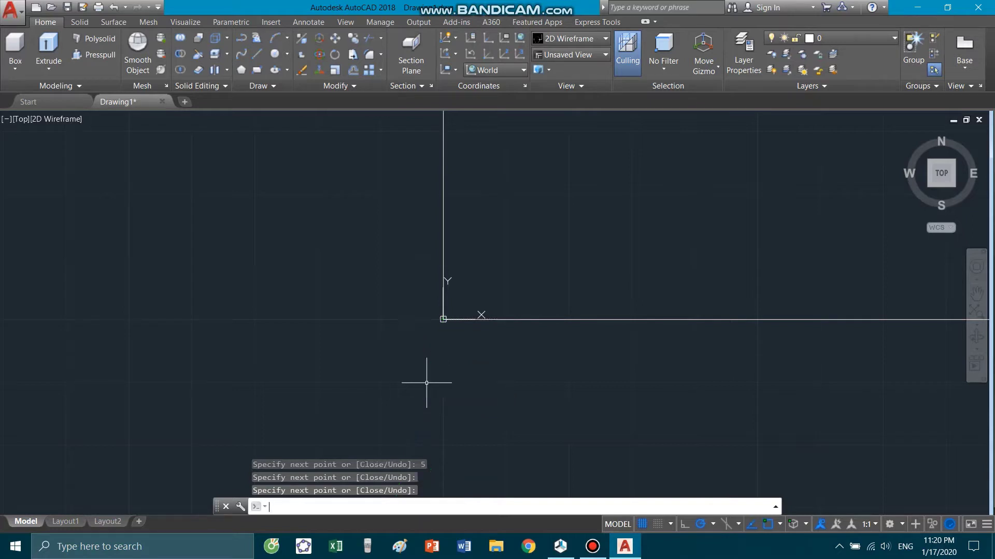
scroll(337, 402, down, 3)
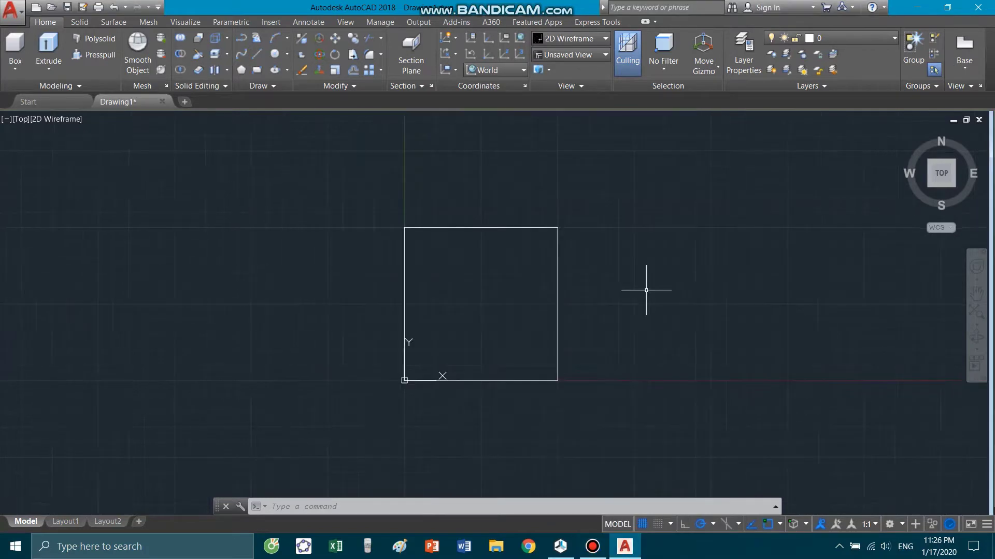
- Draw a three-point arc through the square's top-left, top-right and bottom-right corners
click(646, 290)
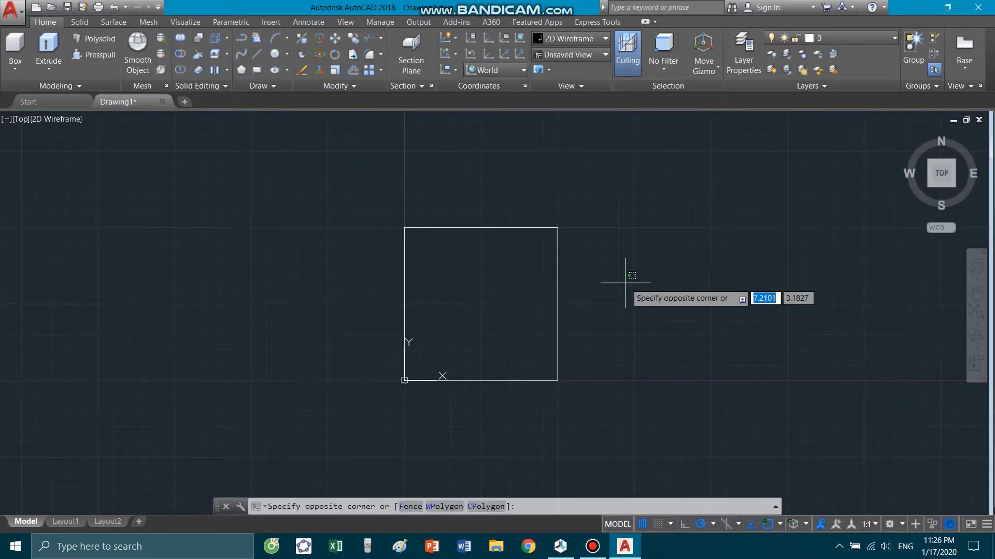
click(627, 264)
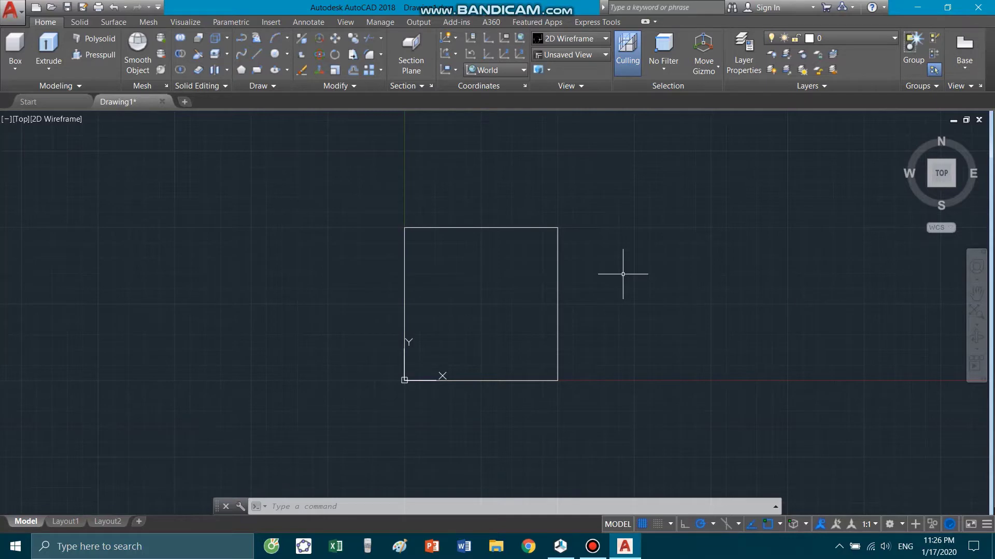
text(Ar)
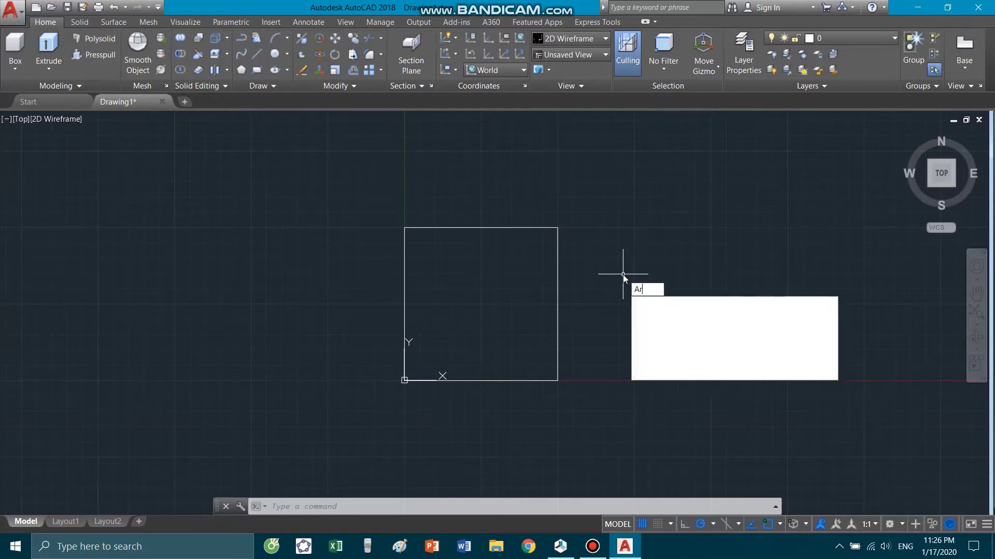
text(c)
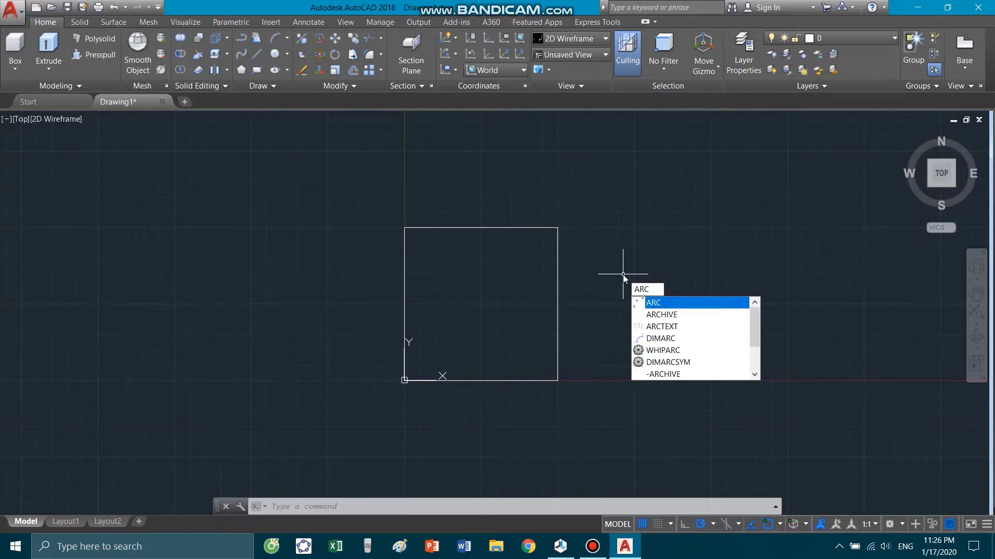
key(Return)
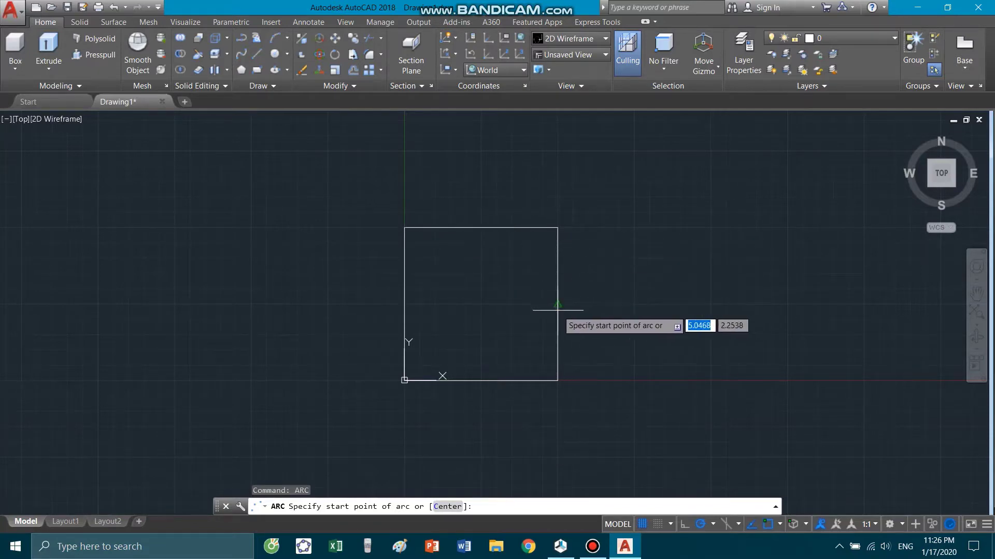
click(404, 227)
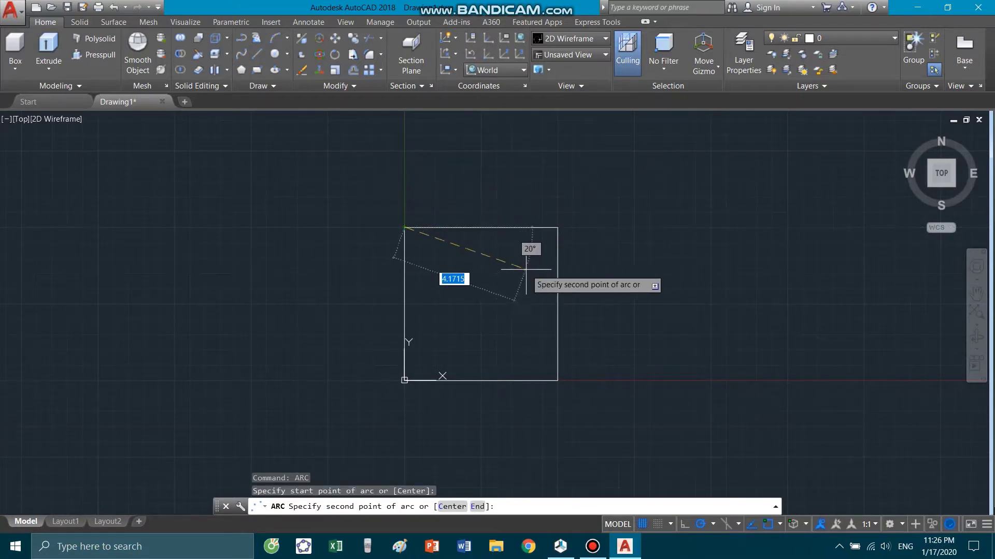
click(558, 227)
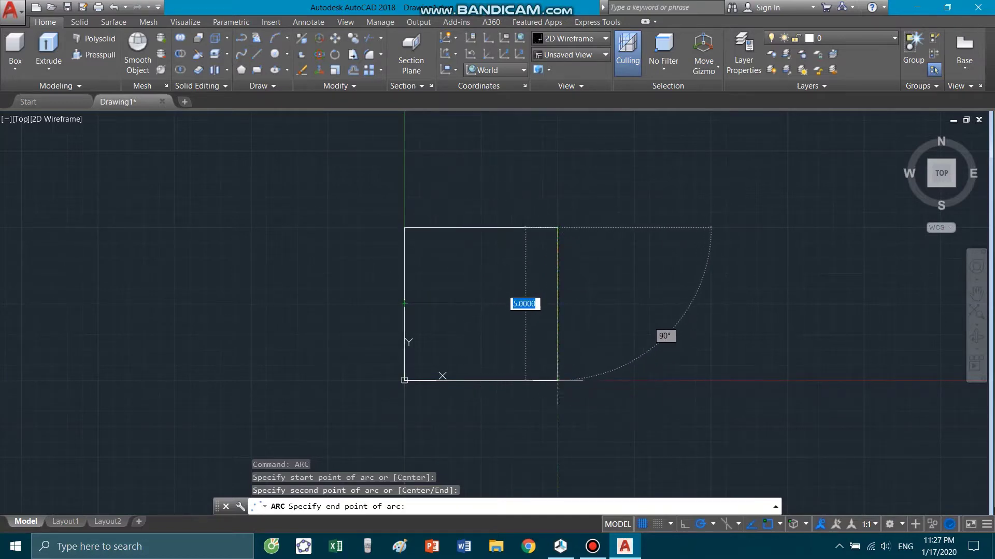
click(557, 380)
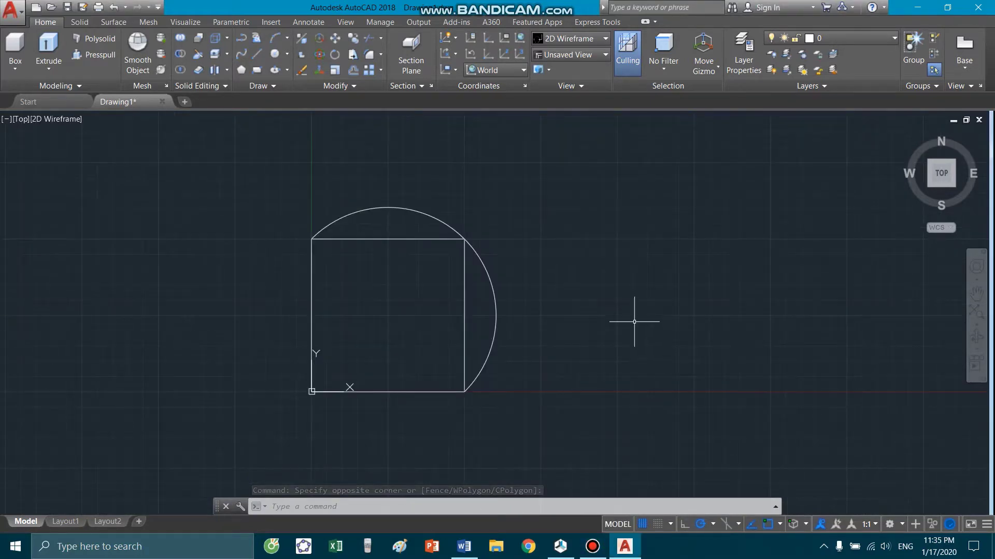
- Draw an S-shaped spline with five fit points from the square's top-left to bottom-right corner
click(629, 310)
text(SPL)
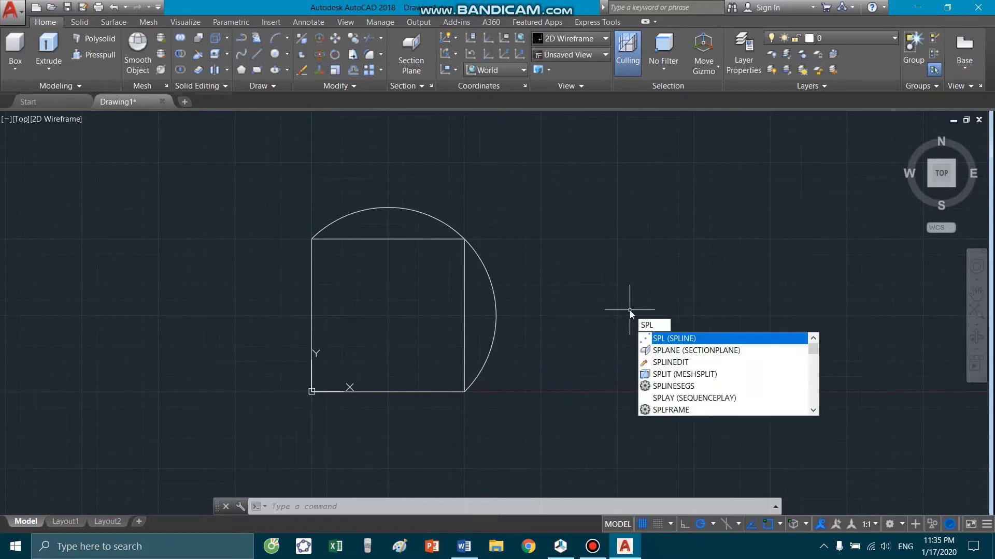
key(Return)
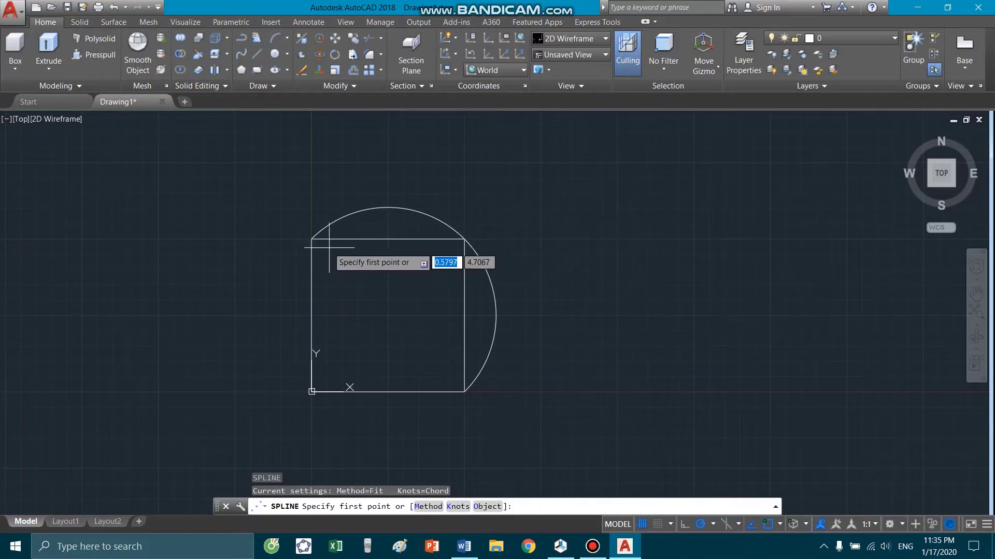
click(311, 239)
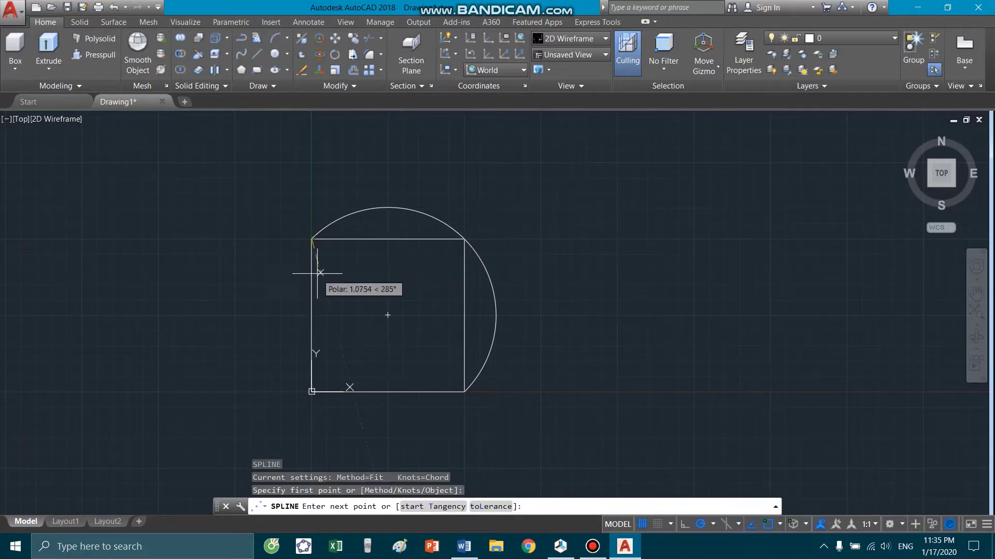
click(388, 238)
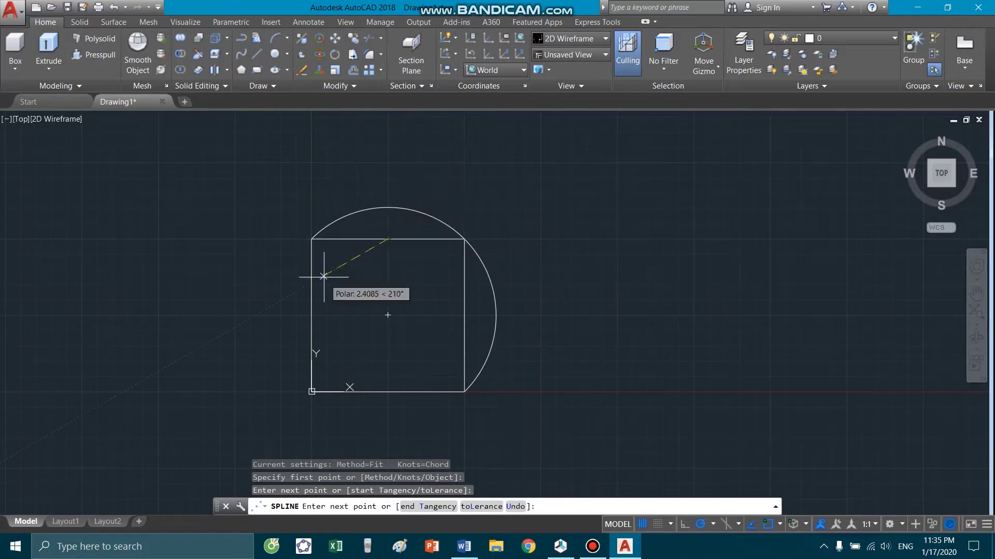
click(387, 314)
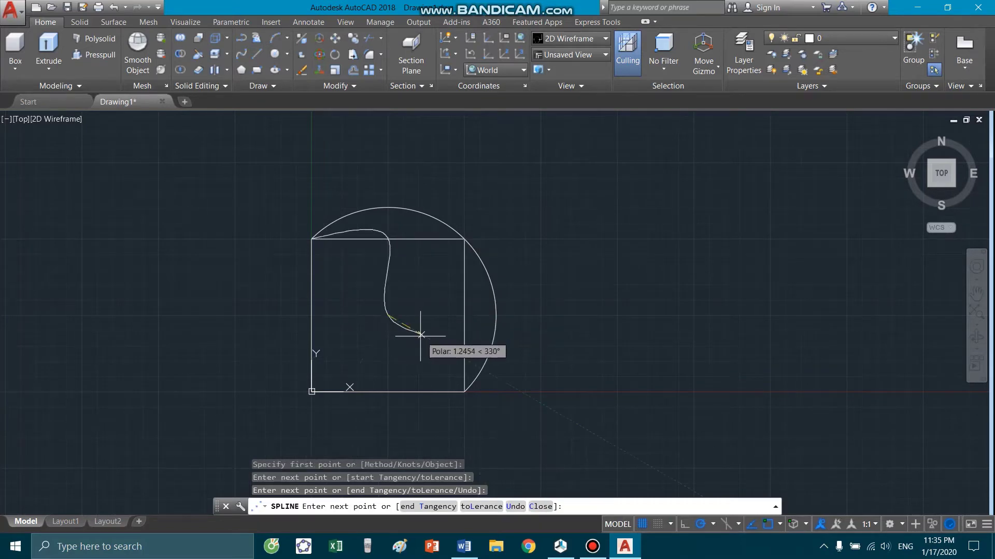
click(462, 314)
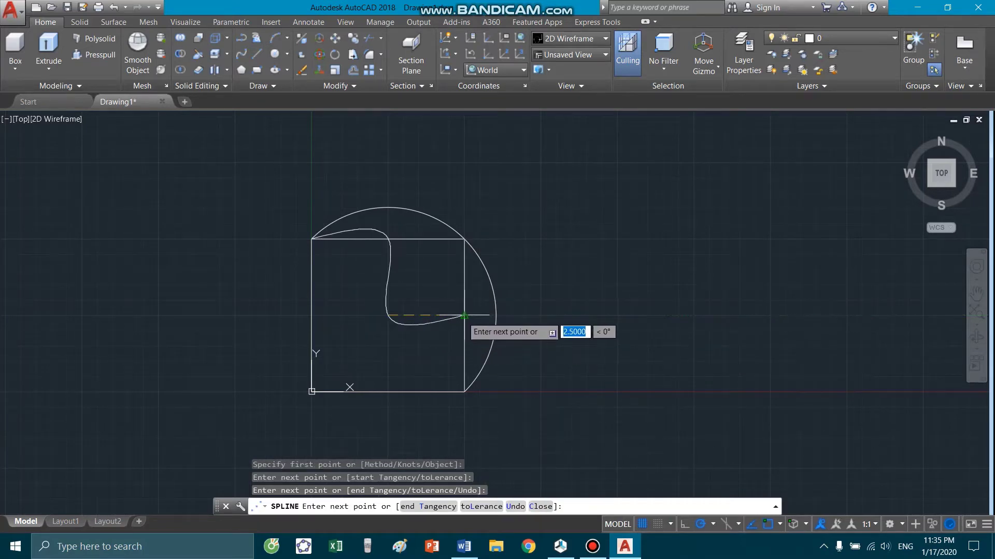
click(464, 393)
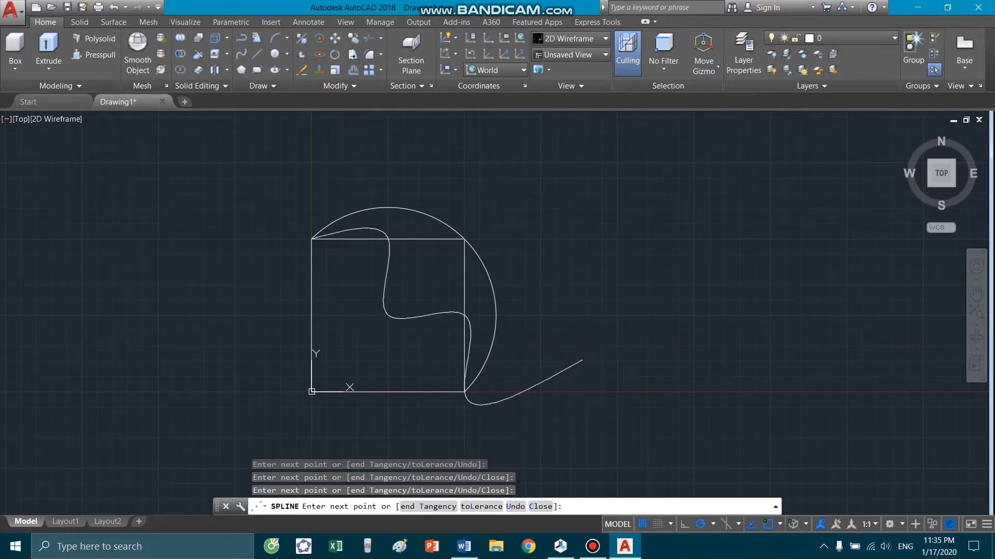
key(Return)
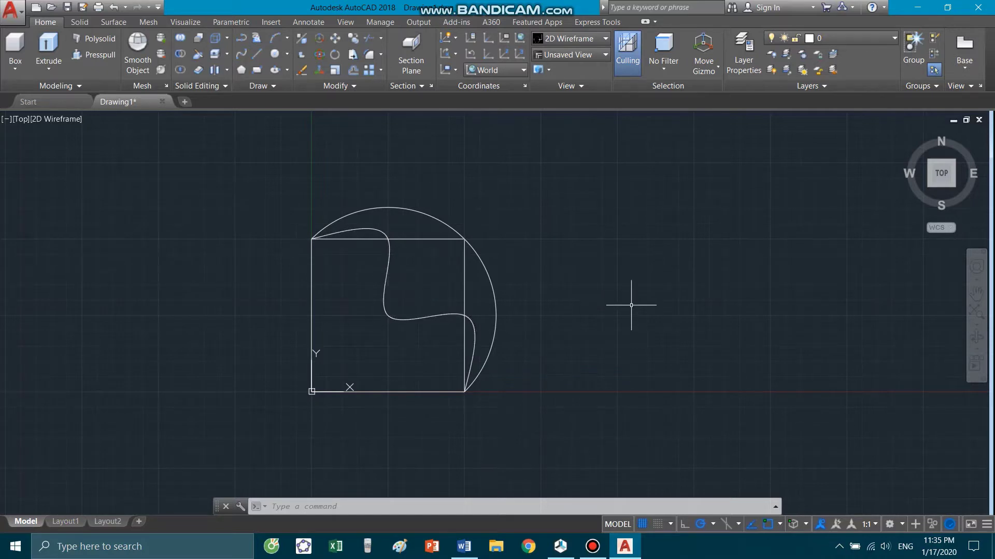
middle_drag(631, 306, 694, 321)
click(671, 285)
click(654, 265)
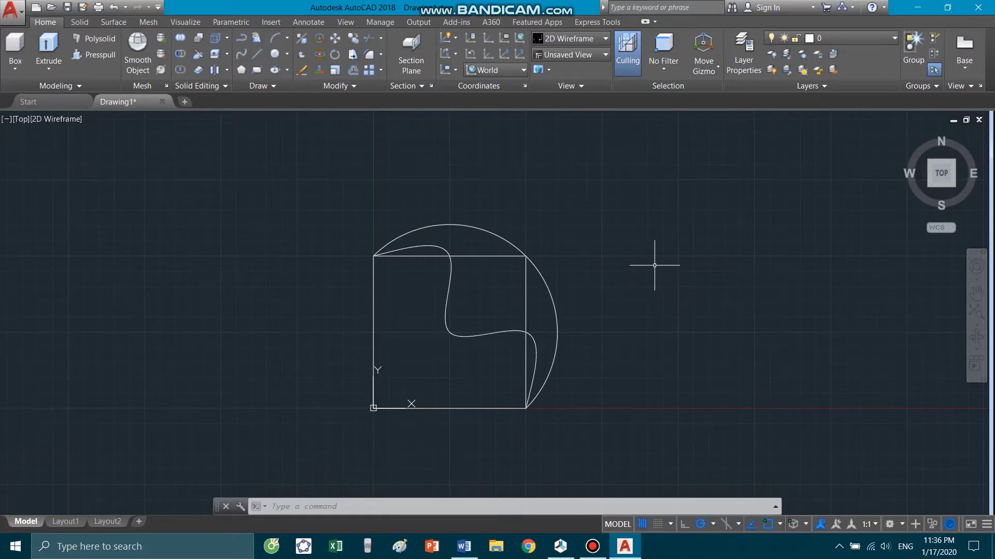
text(c)
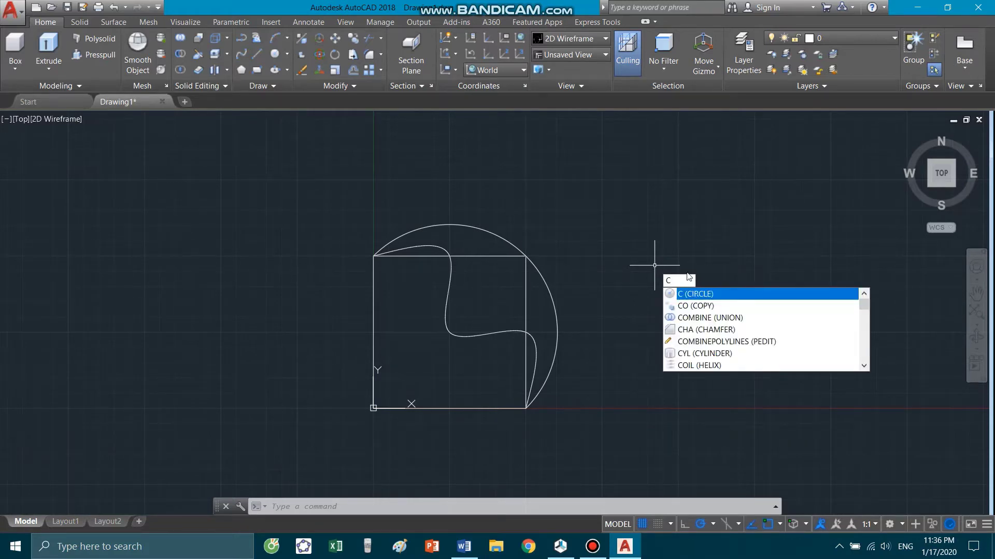
- Start a circle centred on the spline's middle point
key(Return)
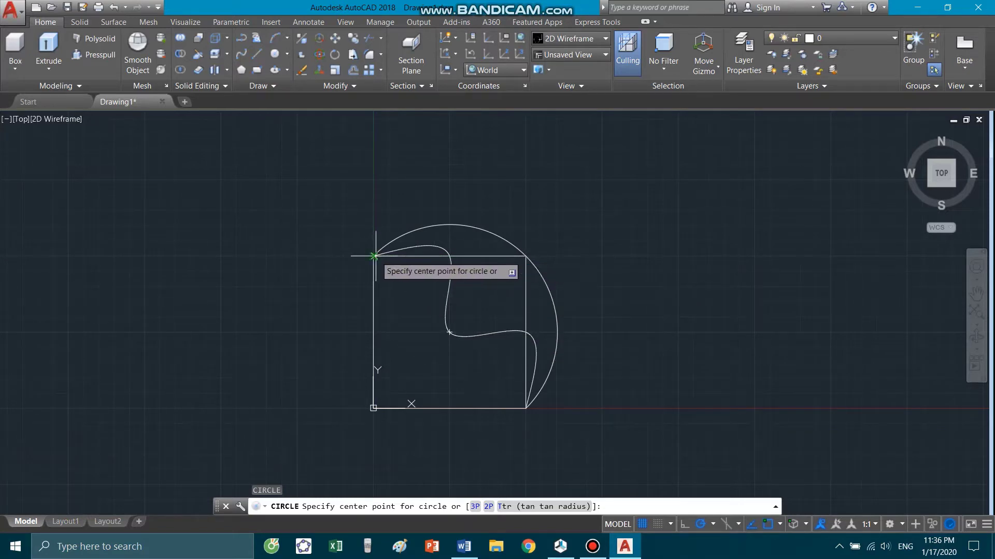
scroll(371, 257, up, 4)
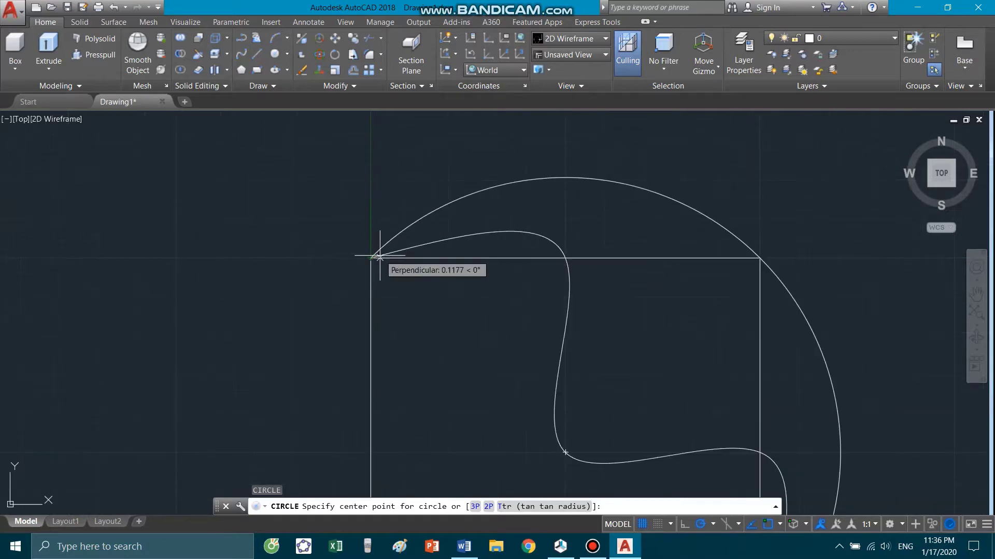
scroll(378, 251, down, 2)
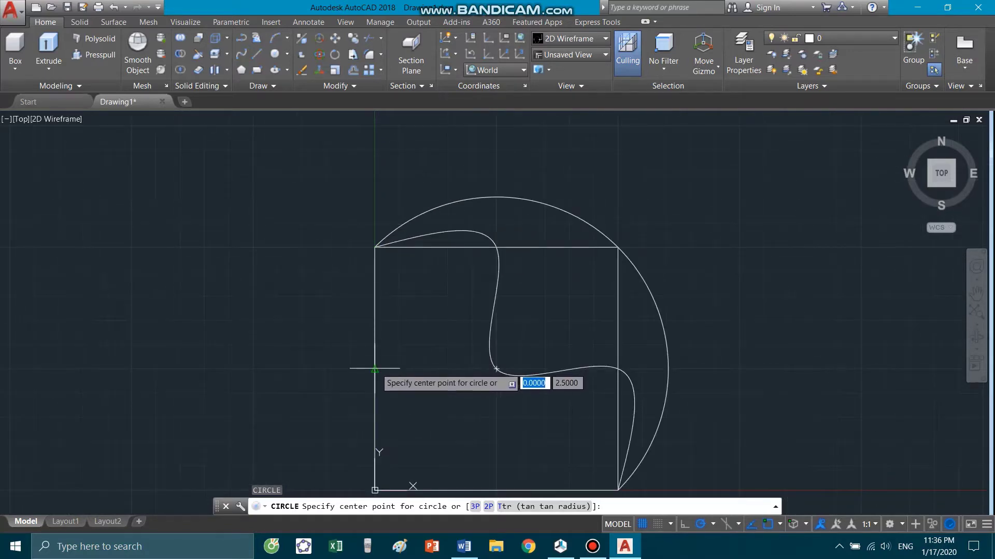
scroll(399, 338, down, 2)
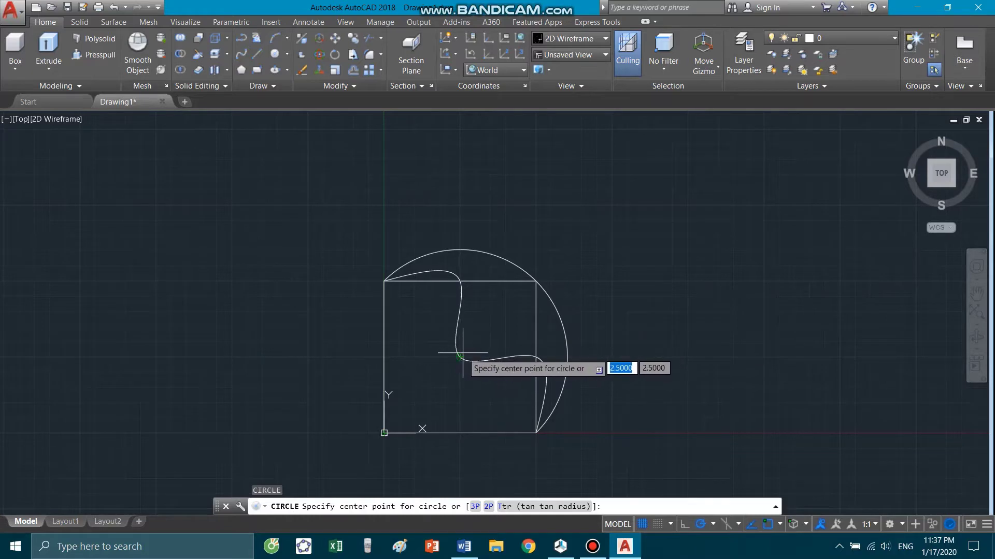
click(460, 357)
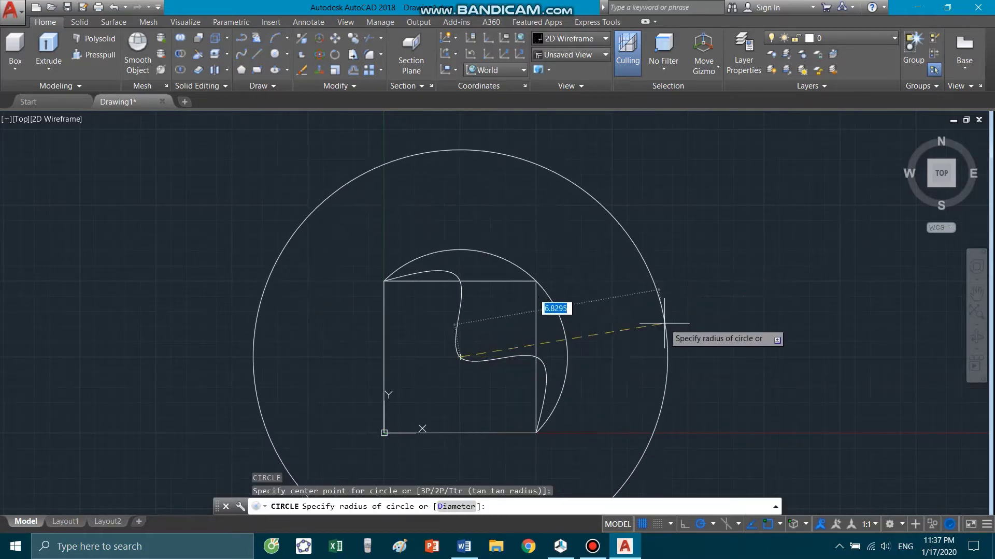
scroll(614, 290, down, 3)
scroll(621, 275, up, 1)
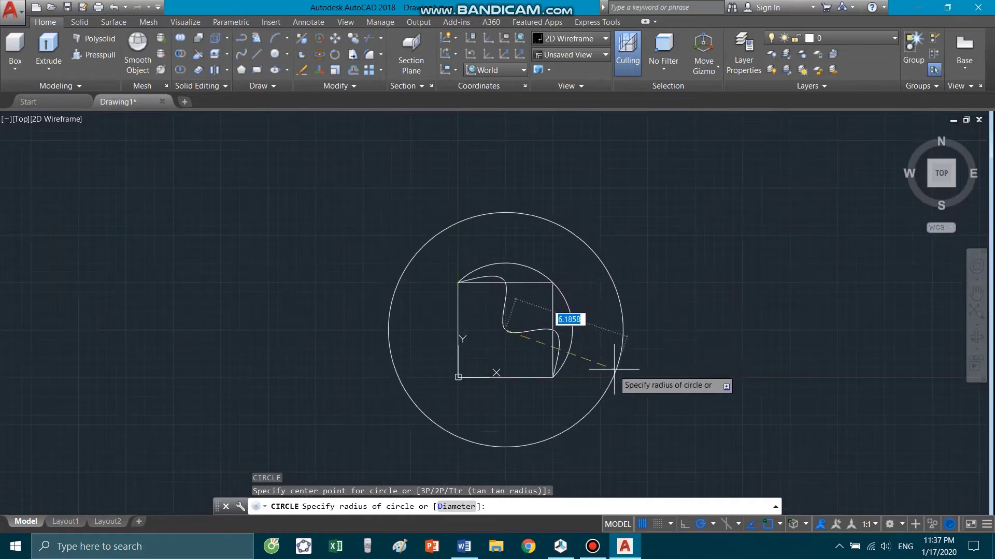
scroll(622, 290, up, 2)
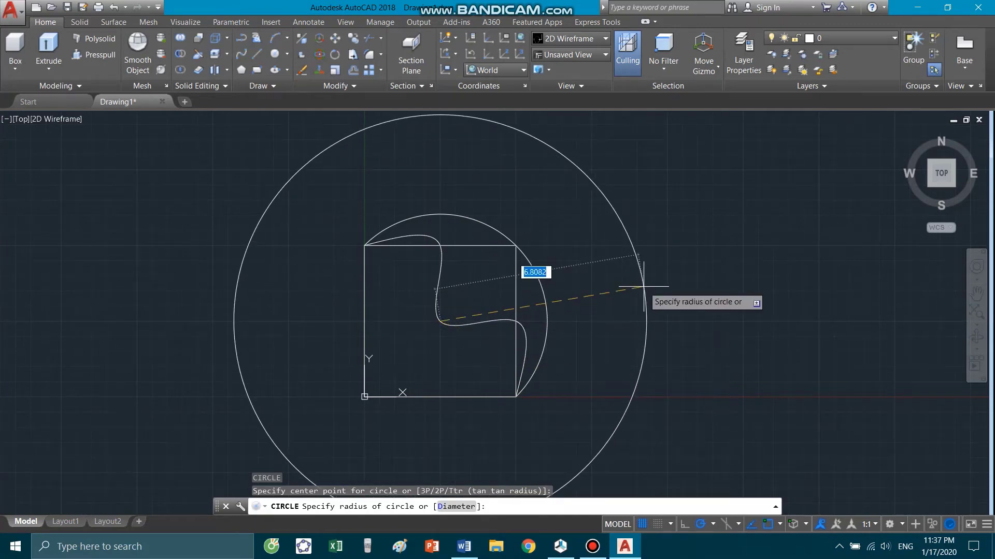
- Give the circle a diameter of 10 using the Diameter option
text(d)
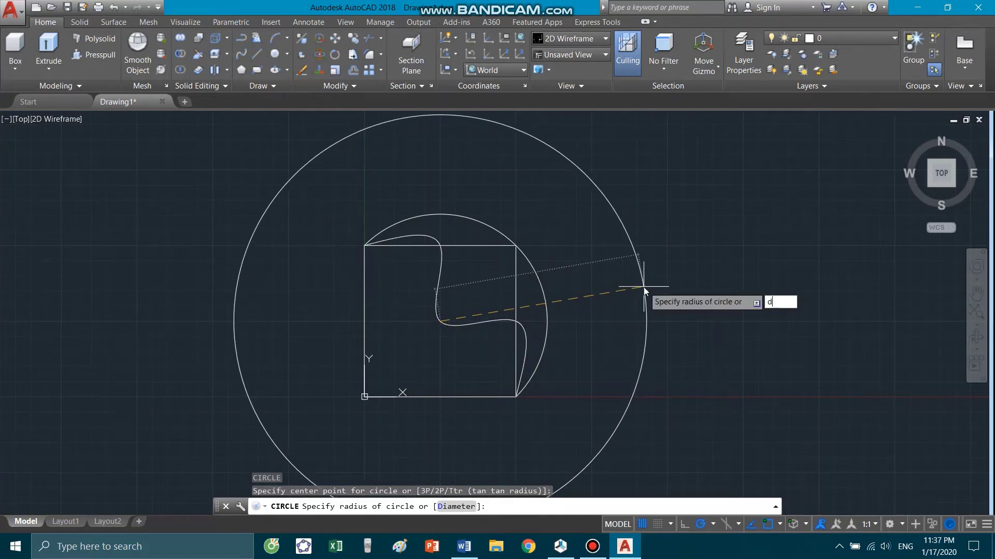
key(Return)
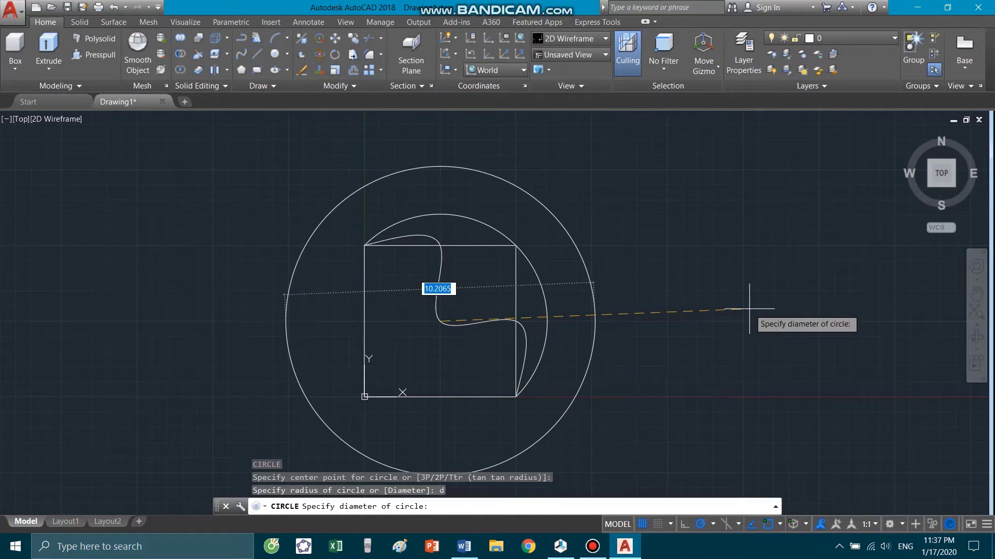
text(10)
key(Return)
scroll(650, 234, down, 2)
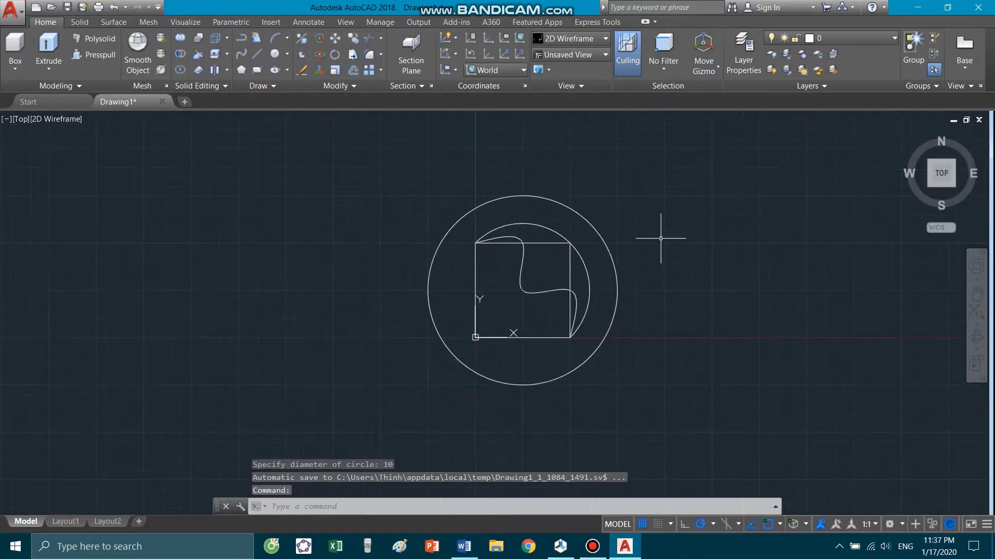
scroll(642, 257, up, 2)
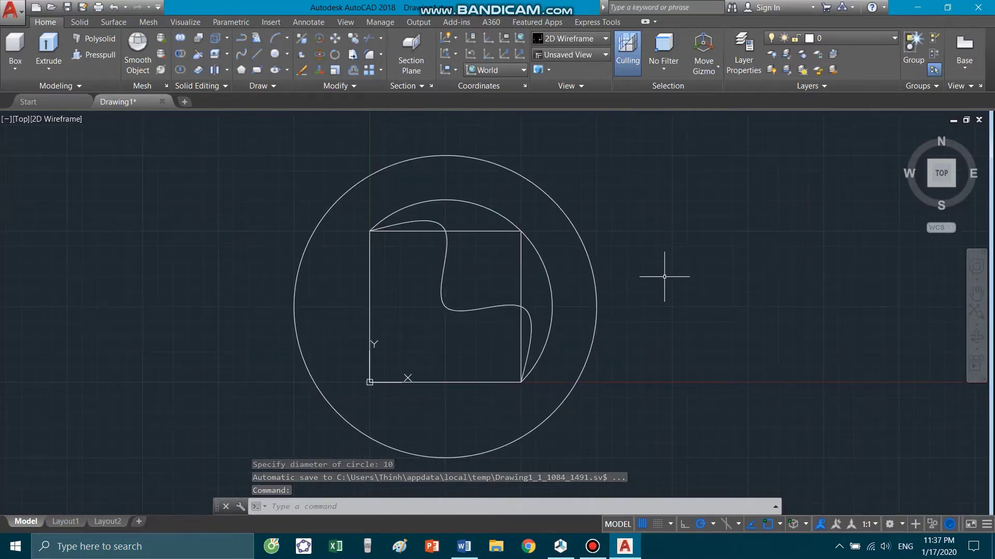
click(665, 276)
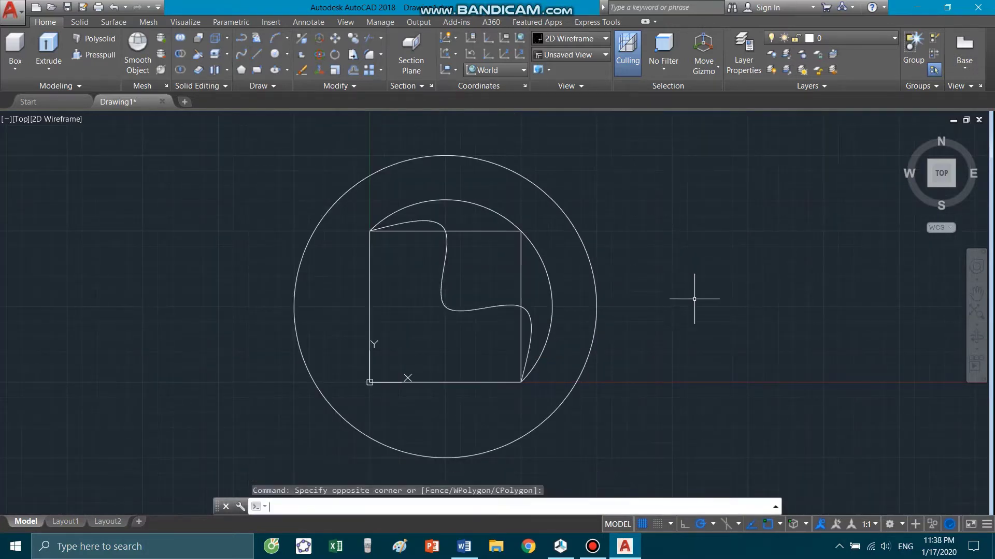
click(658, 226)
click(644, 220)
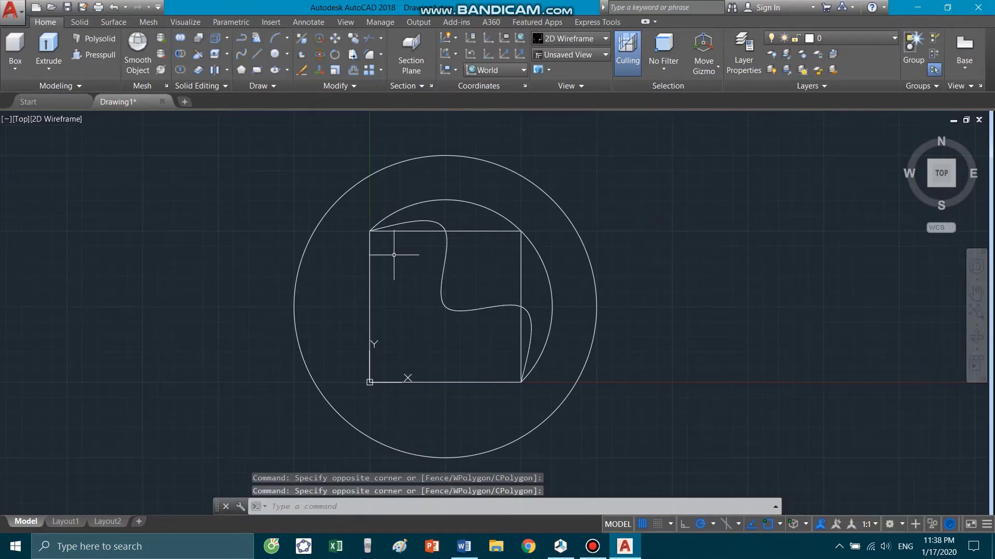
scroll(256, 228, down, 2)
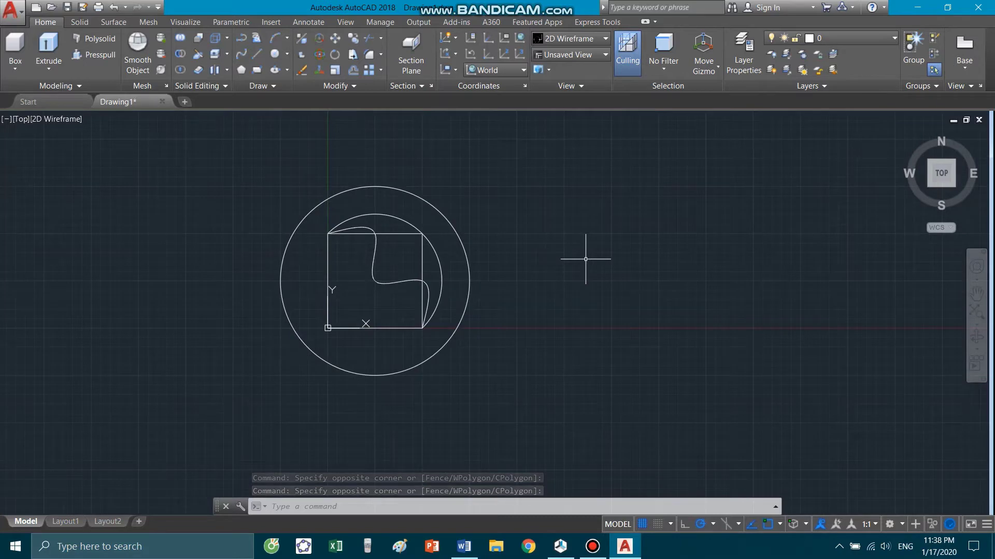
- Draw a 4-sided polygon, inscribed, radius 5, centred right of the large circle
text(p)
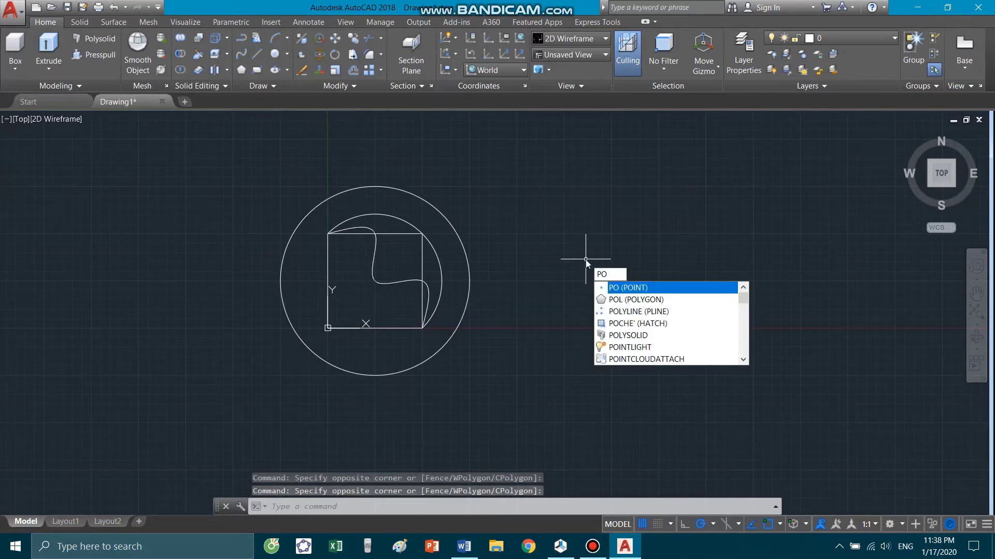
text(l)
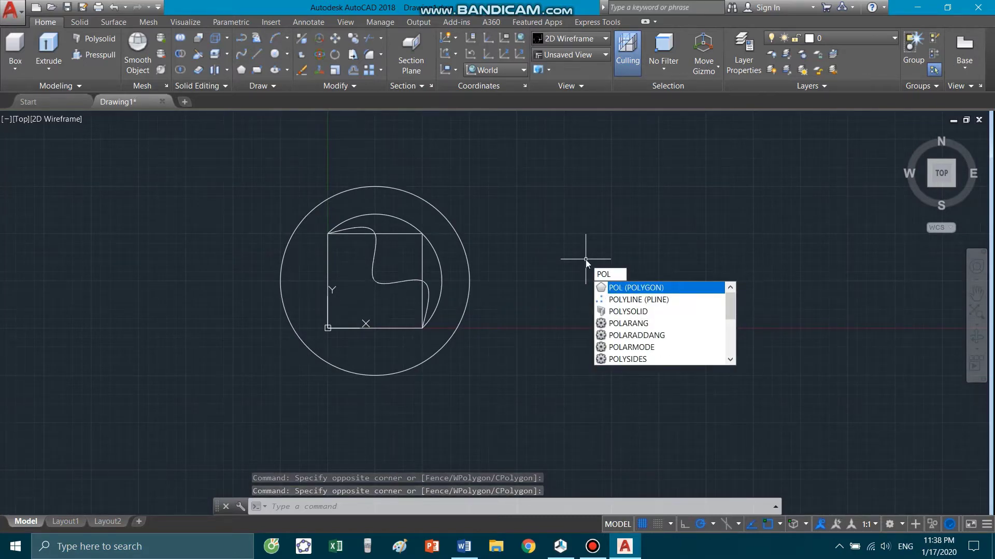
key(Return)
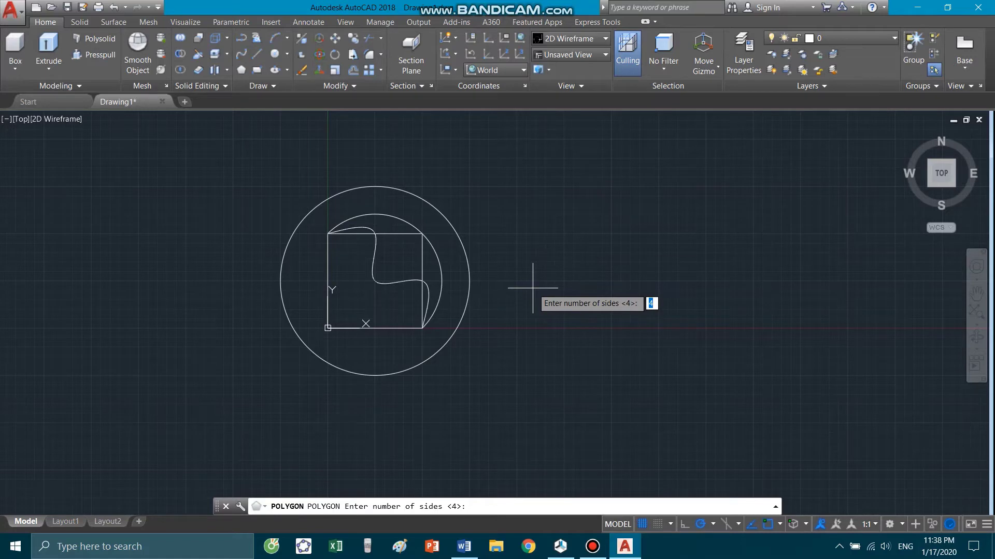
text(4)
key(Return)
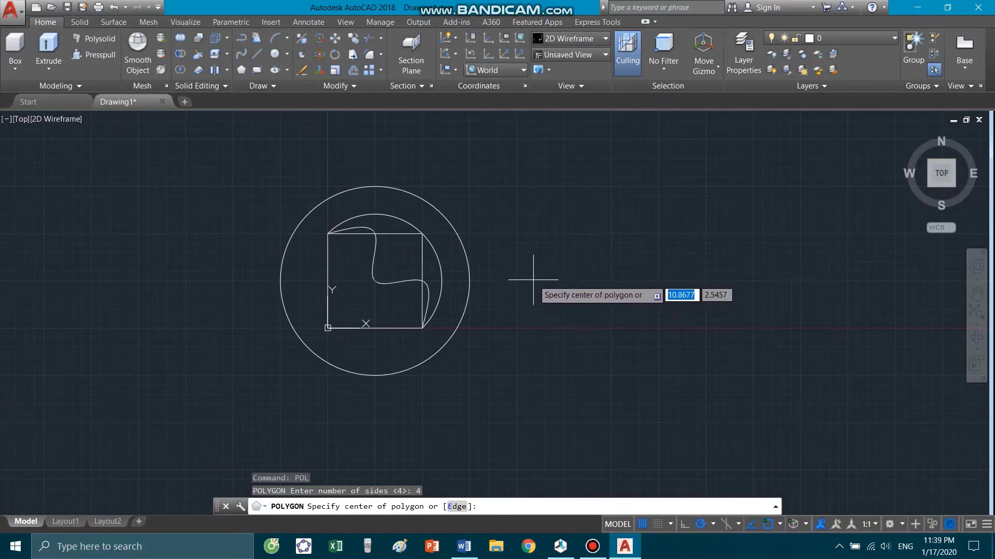
click(544, 273)
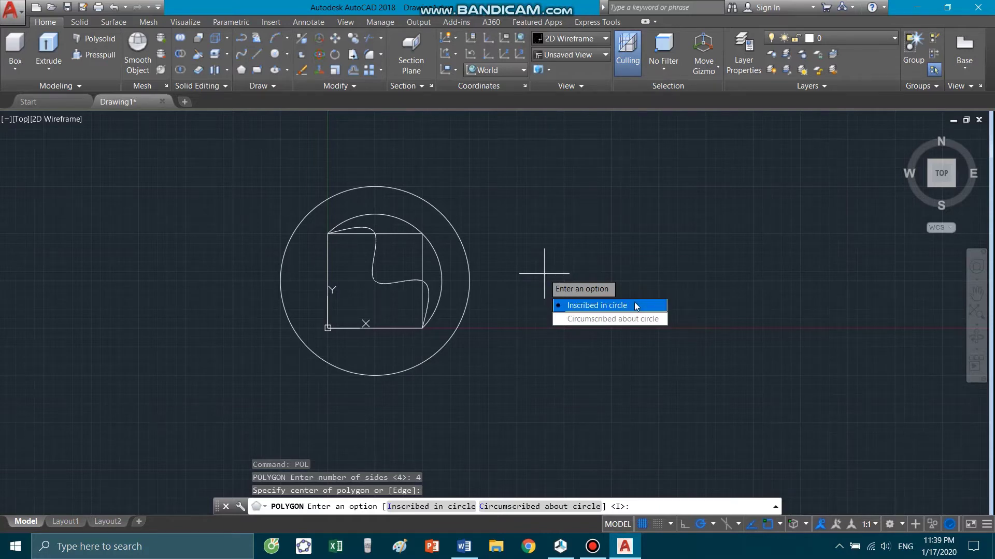
click(592, 310)
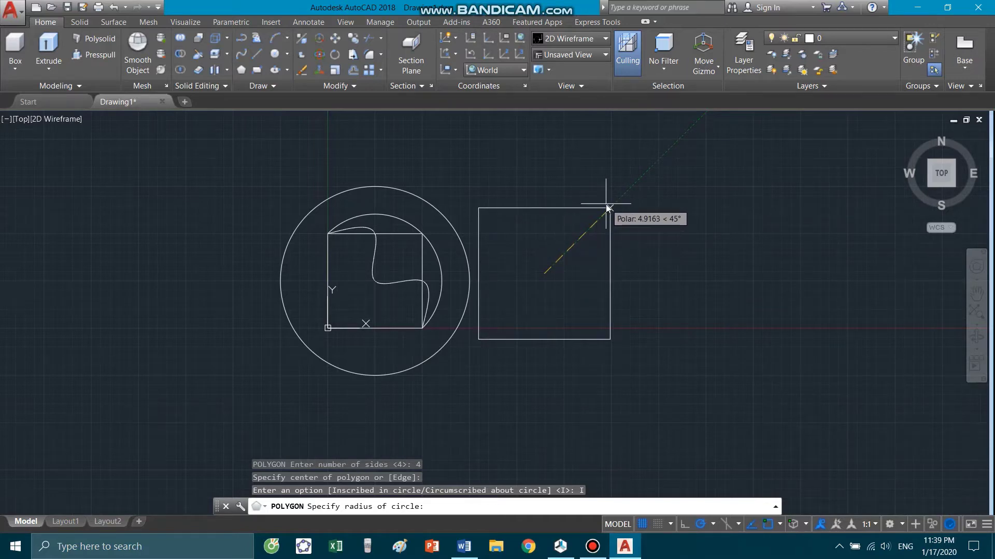
text(5)
key(Return)
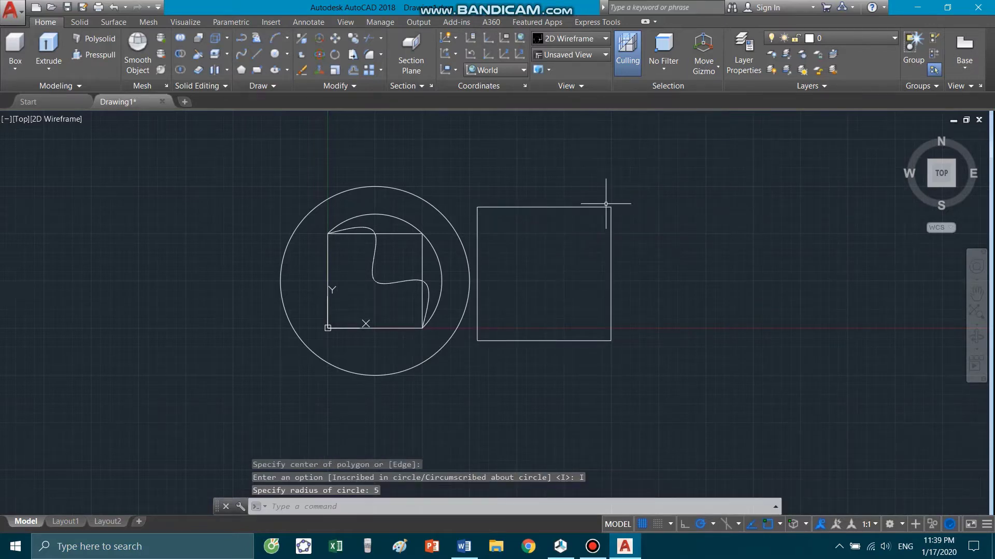
scroll(611, 206, up, 2)
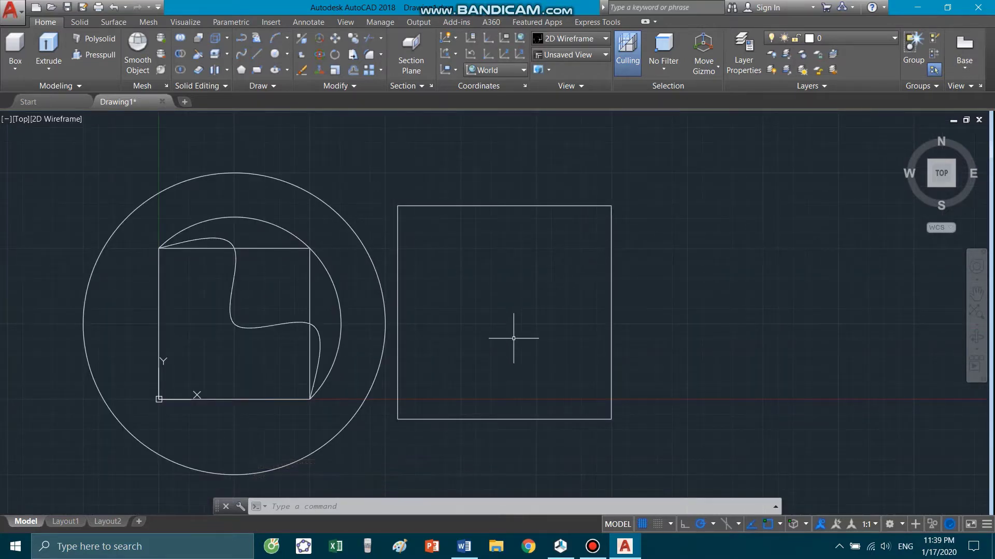
- Draw a line from the square's top-right corner to its centre via Mid Between 2 Points
text(L)
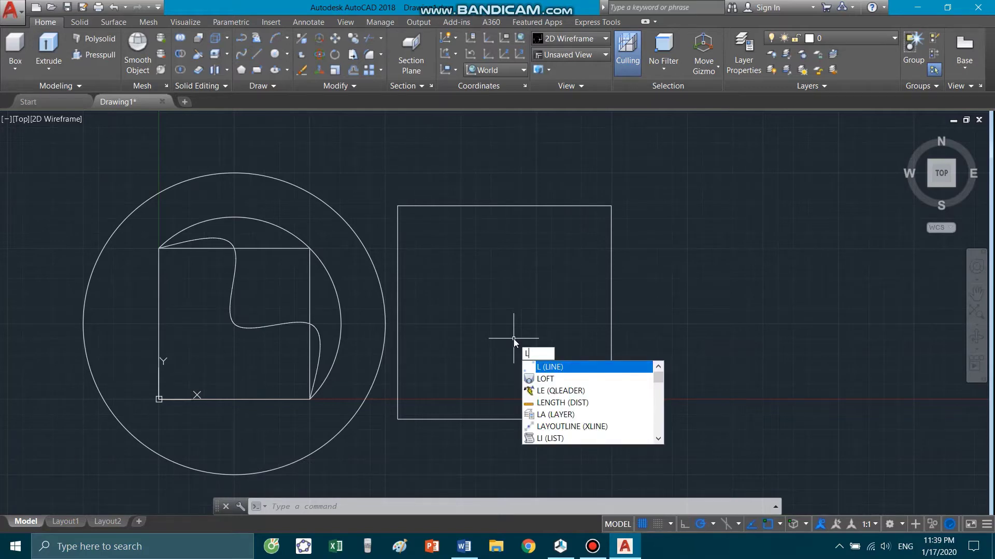
key(Return)
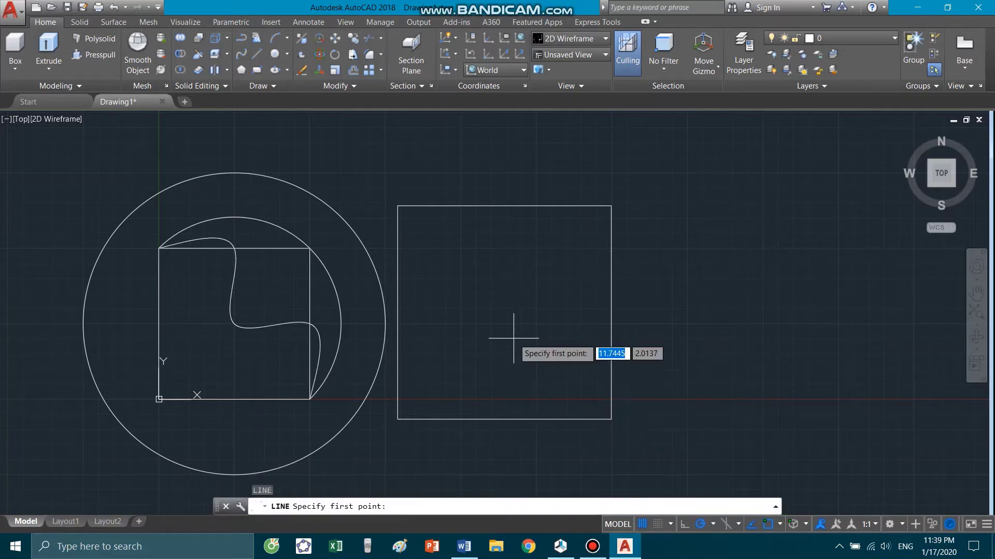
click(611, 206)
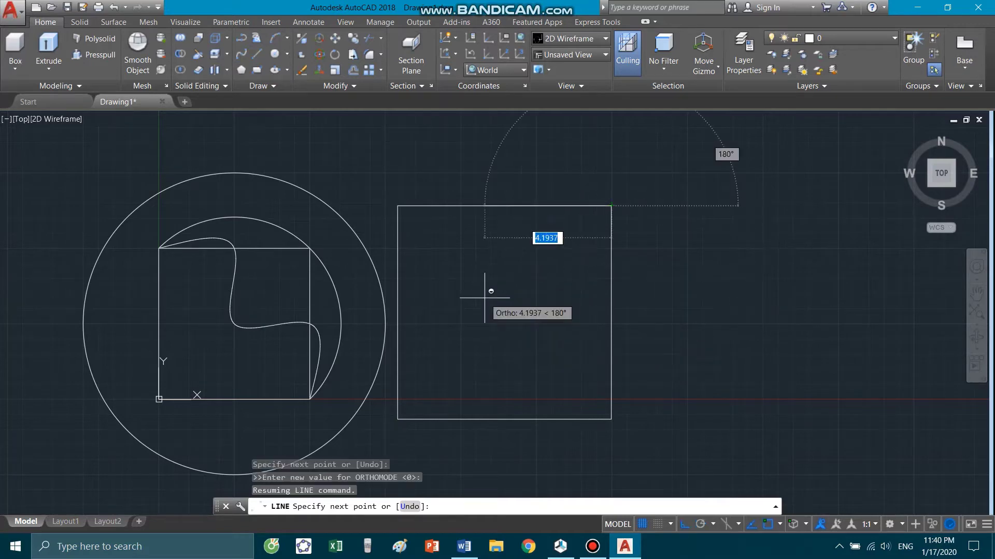
shift+right_click(484, 298)
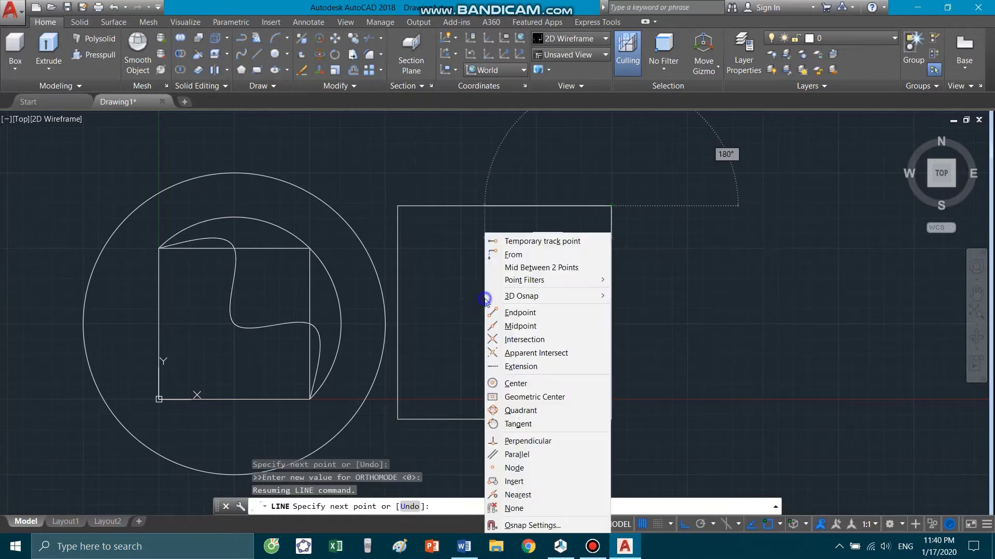
click(525, 270)
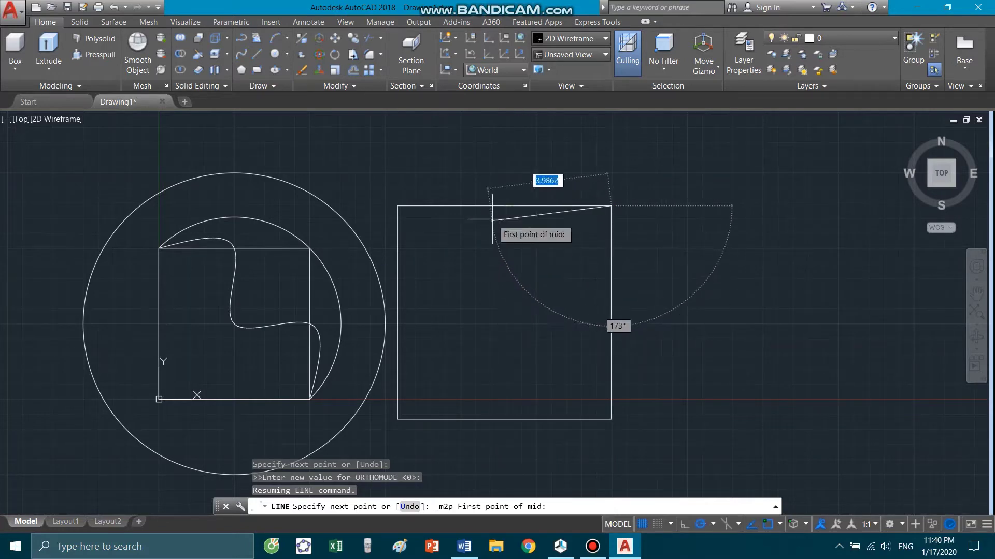
click(507, 206)
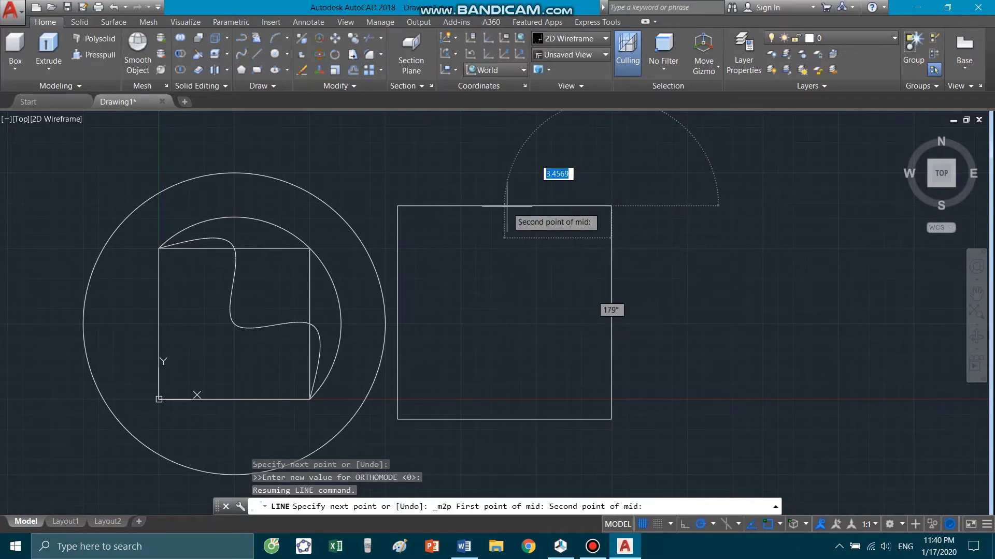
click(503, 419)
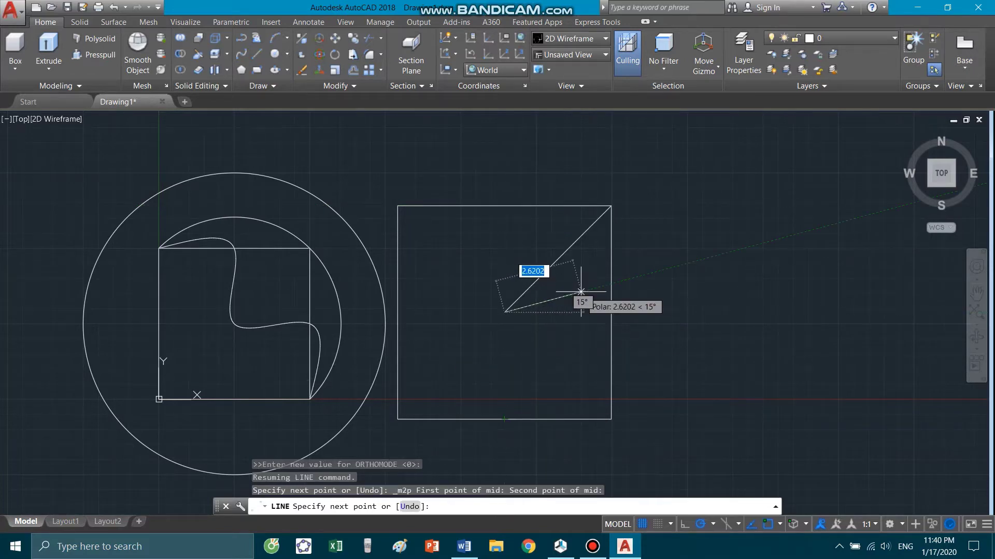
key(Return)
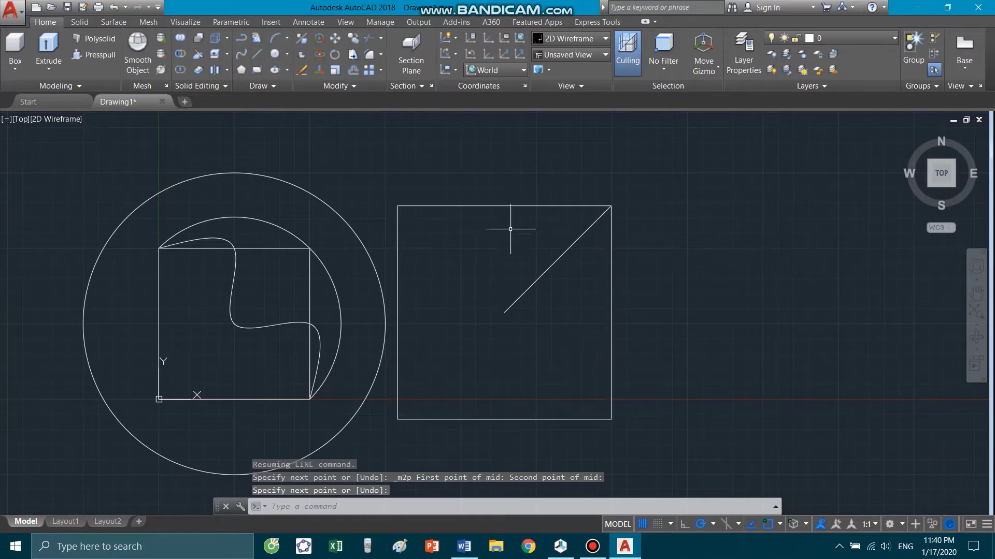
- Select the new line to check its 5-unit length, then deselect it
click(522, 292)
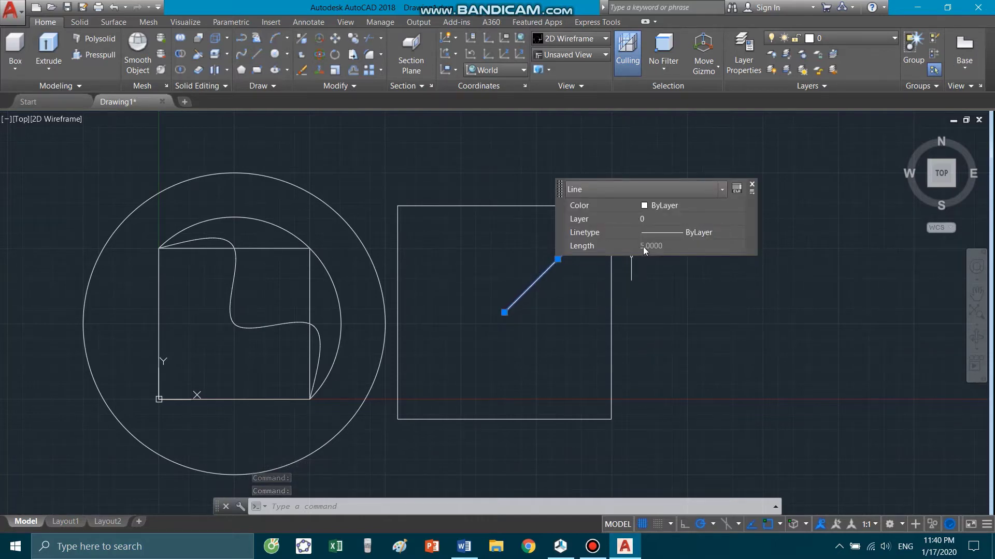
key(Escape)
scroll(381, 295, down, 2)
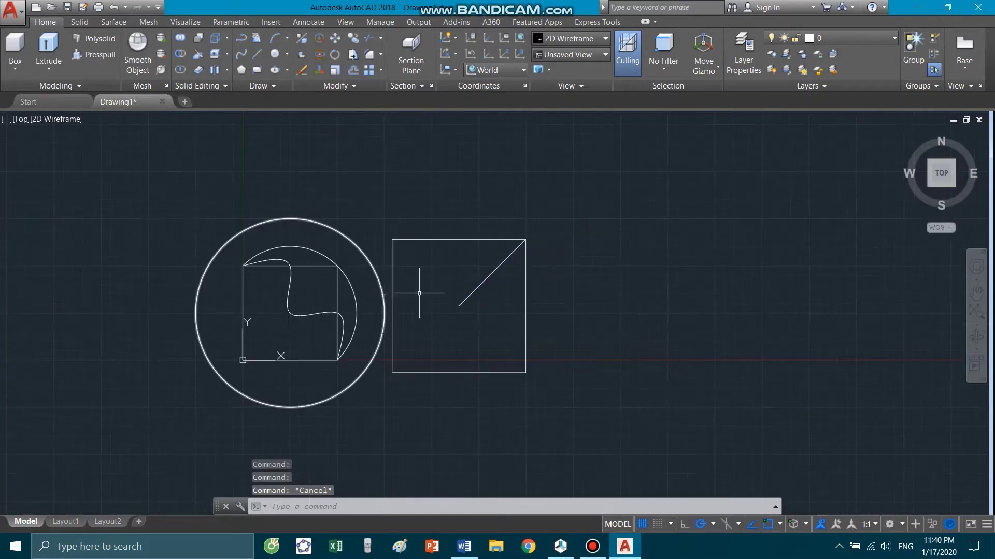
scroll(655, 288, down, 2)
scroll(675, 295, up, 4)
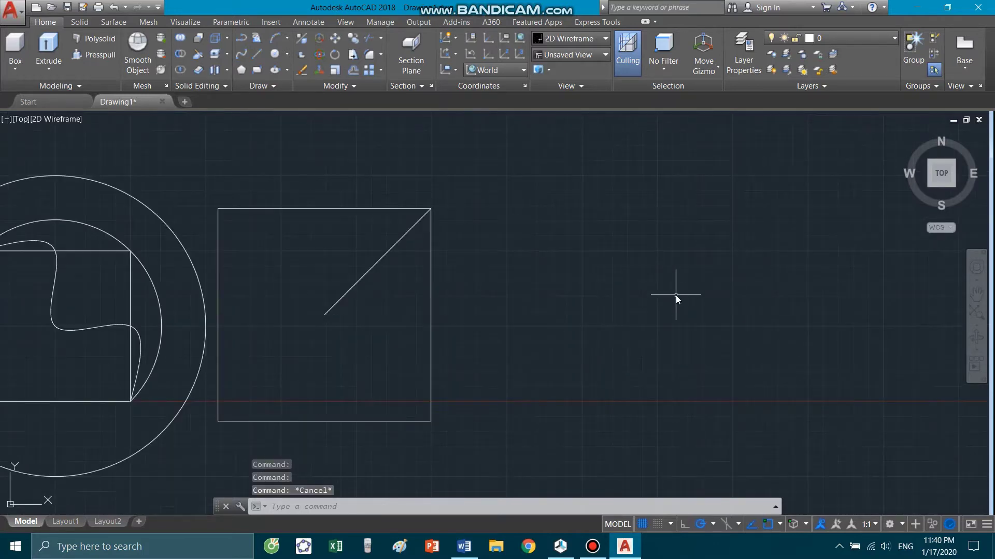
- Draw a pentagon centred on the square's centre, circumscribed about a 3.5355-radius circle
text(pol)
key(Return)
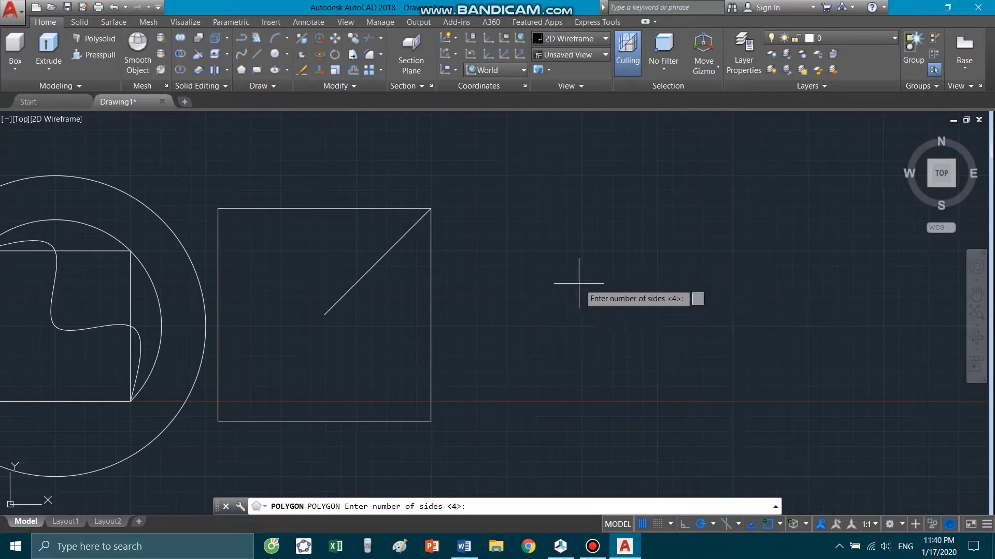
text(5)
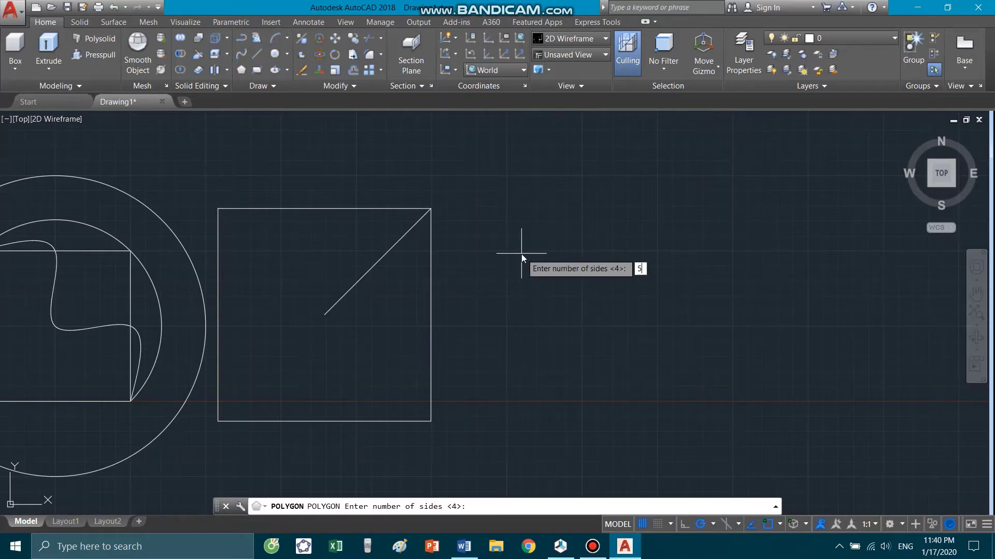
key(Return)
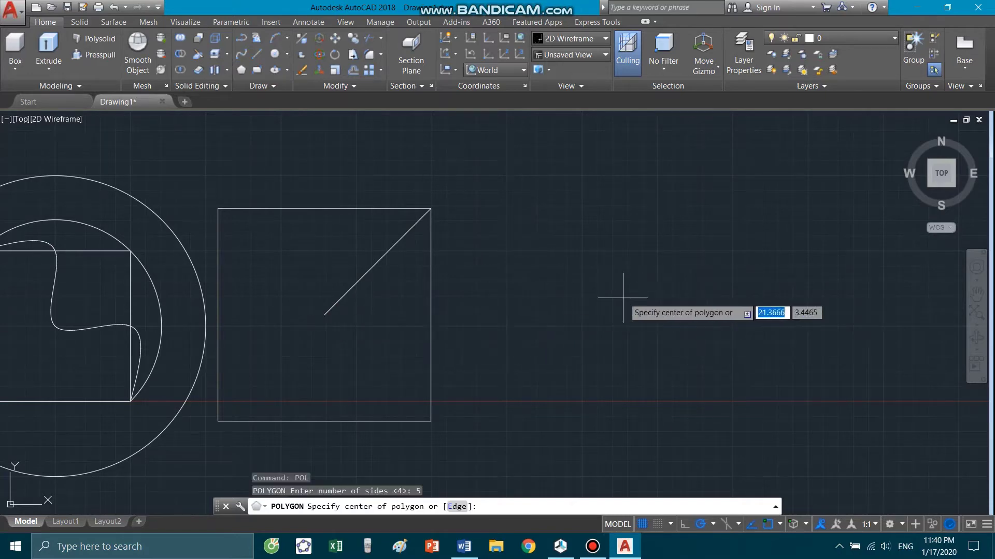
scroll(624, 299, down, 2)
scroll(431, 312, up, 4)
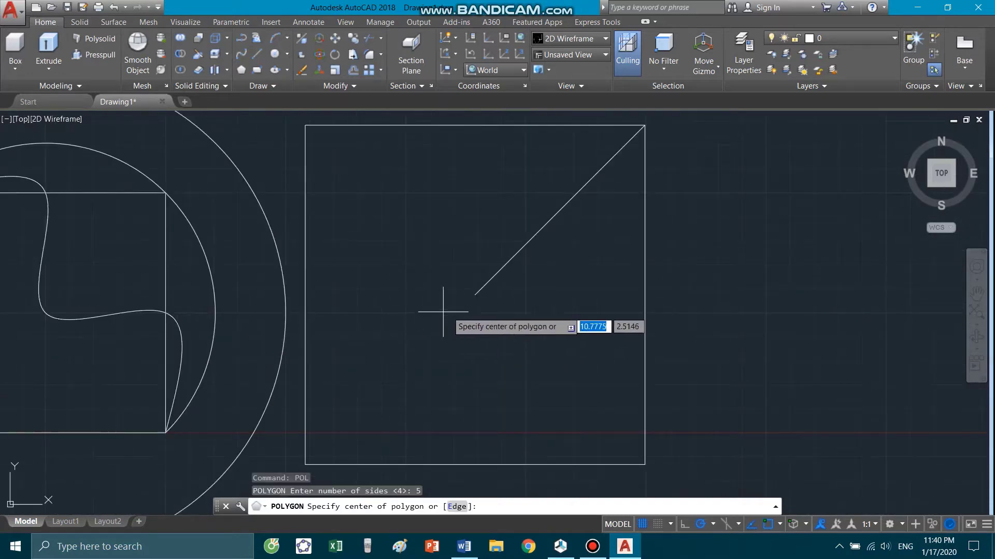
click(475, 295)
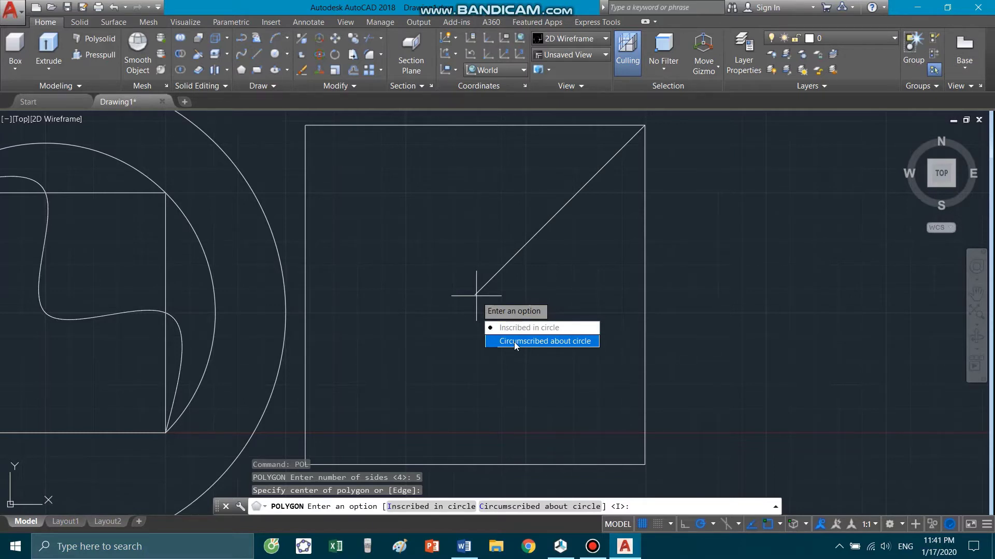
click(514, 341)
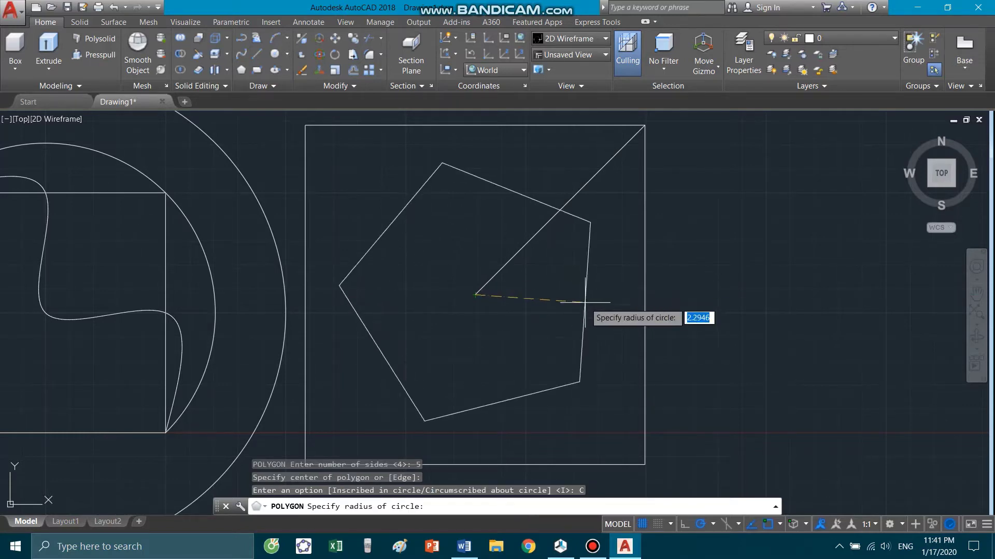
scroll(581, 323, down, 2)
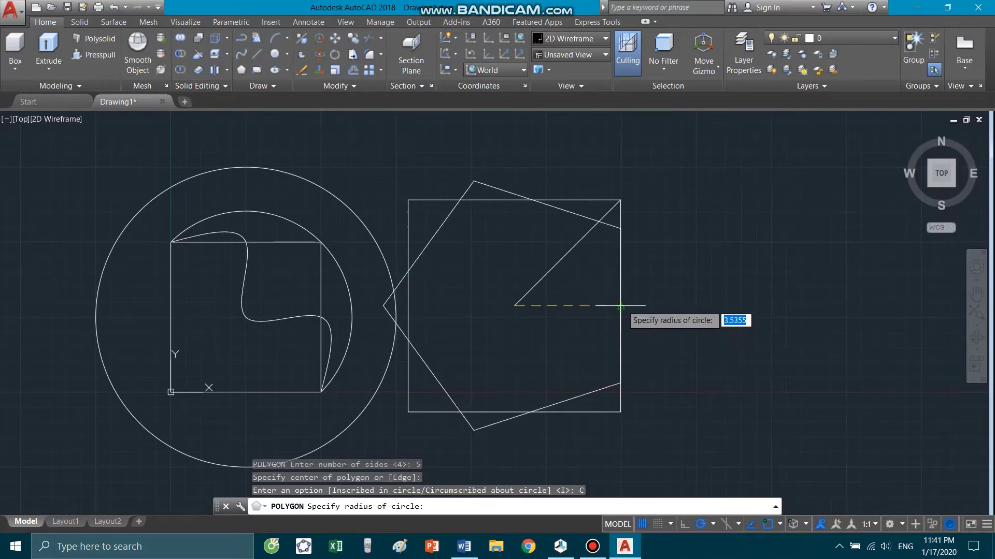
click(620, 306)
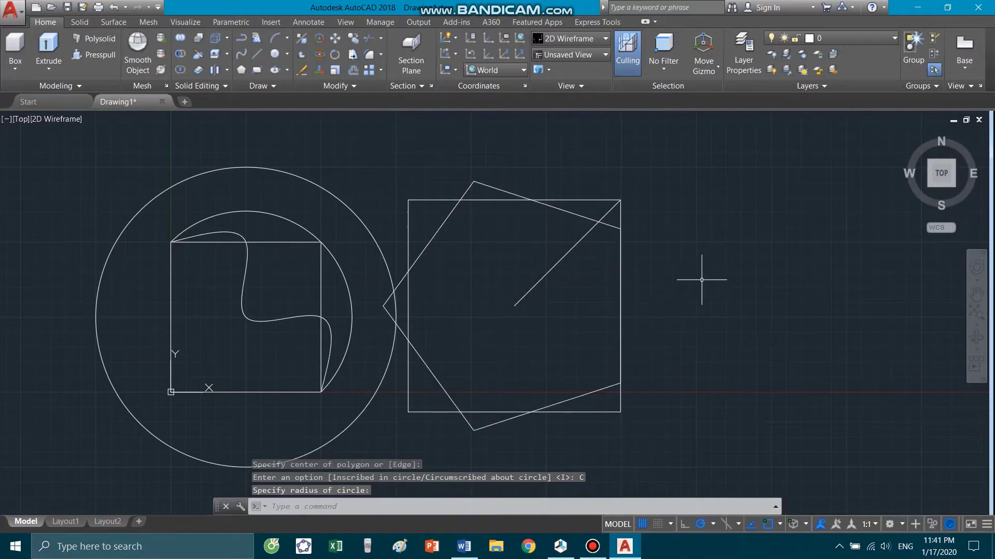
scroll(290, 259, down, 2)
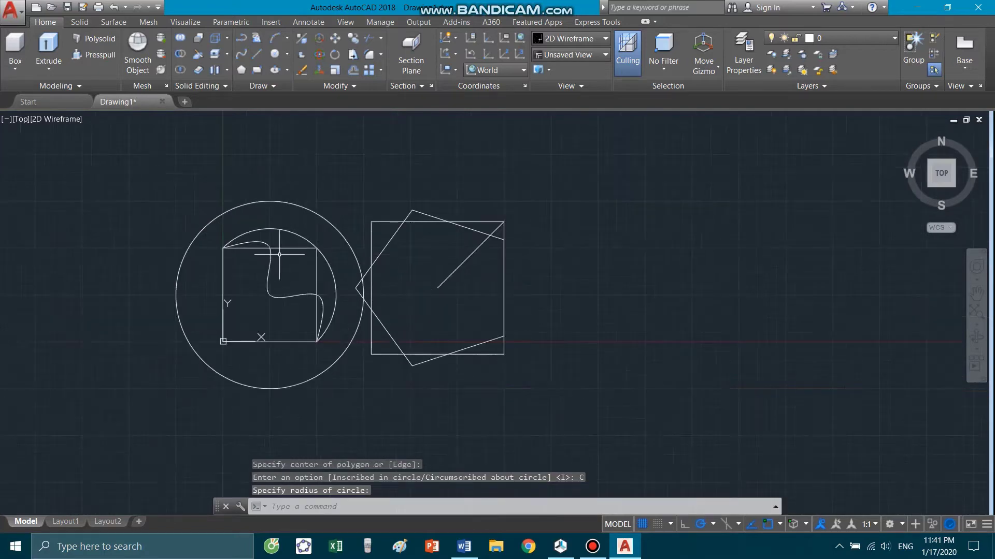
scroll(518, 266, up, 2)
- Draw a 10-sided polygon right of the square, circumscribed about a radius-5 circle
text(PO)
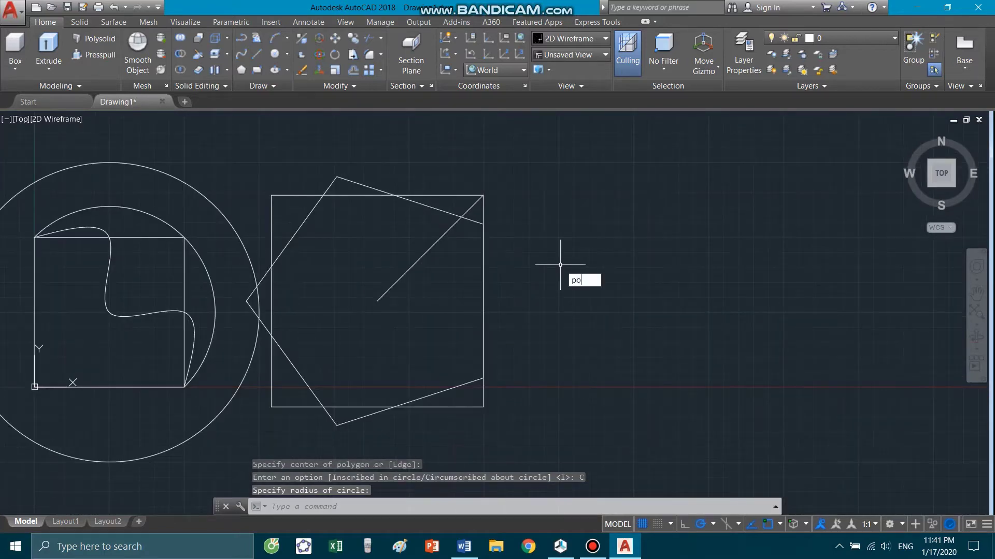
text(L)
key(Return)
text(10)
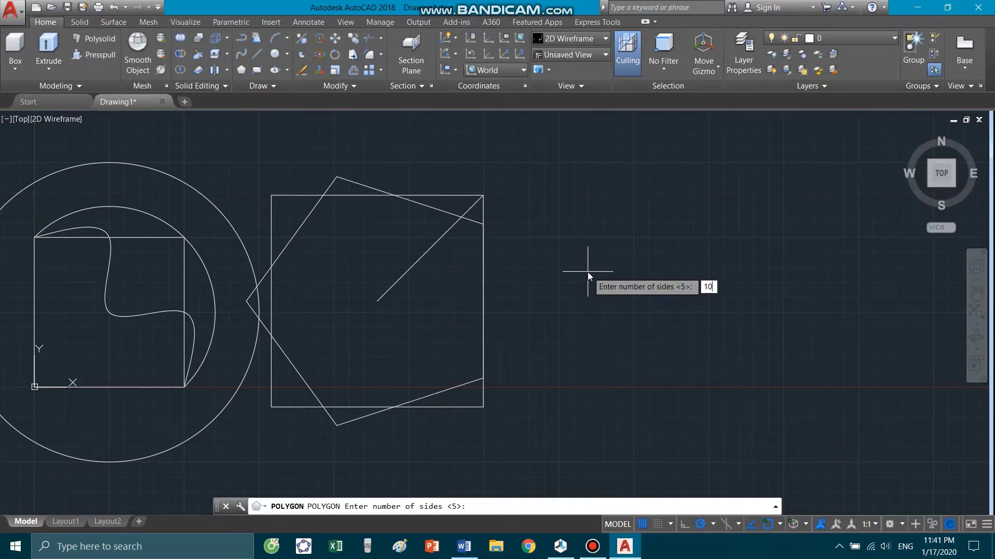
key(Return)
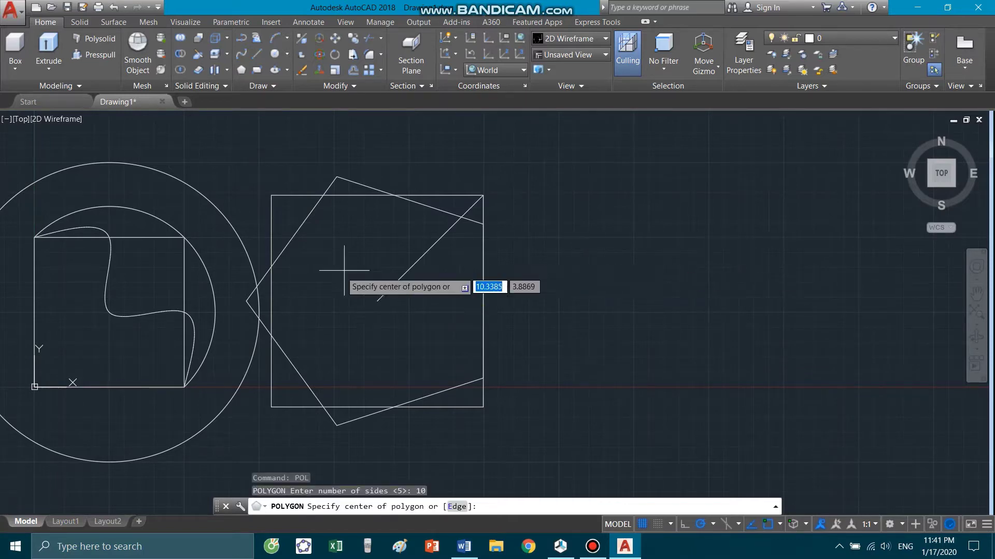
scroll(334, 277, down, 2)
click(596, 295)
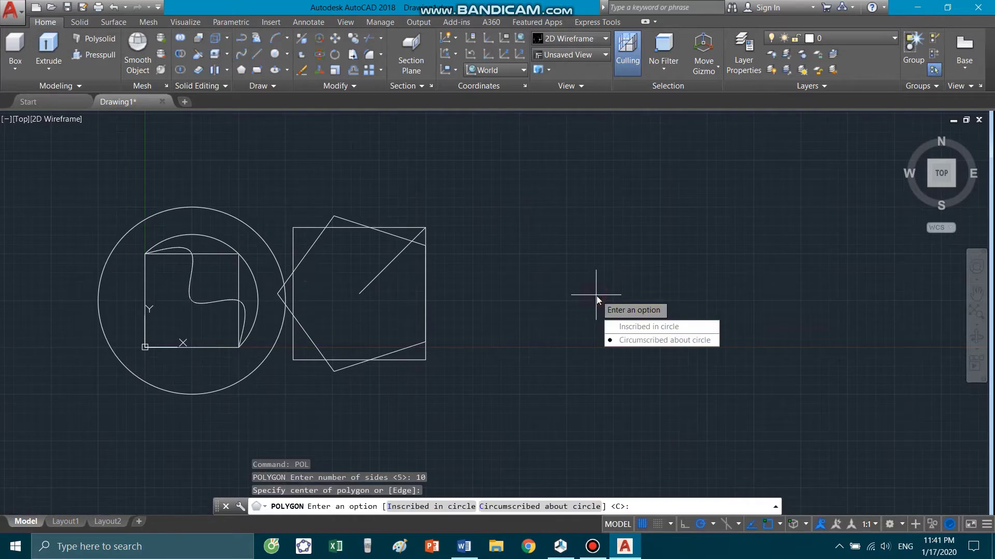
click(621, 341)
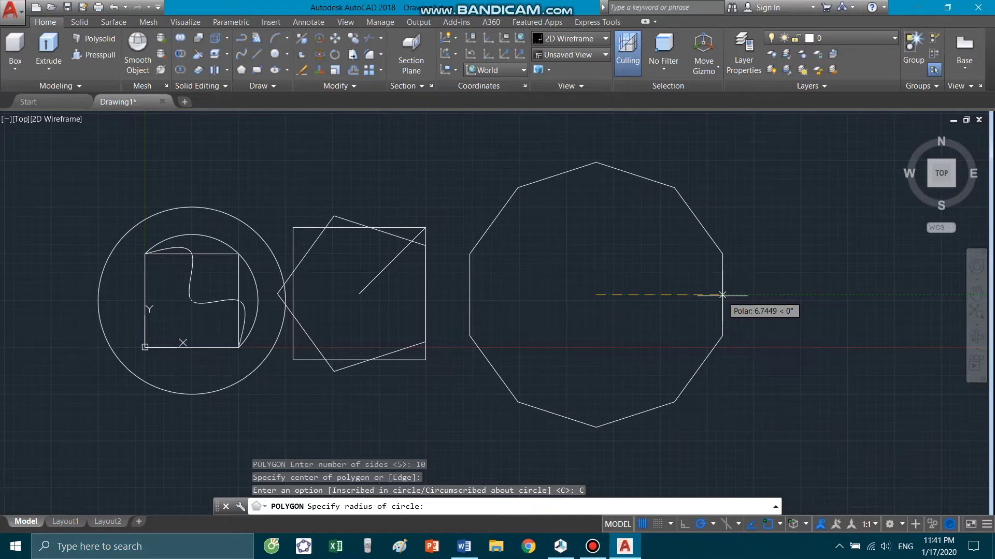
text(5)
key(Return)
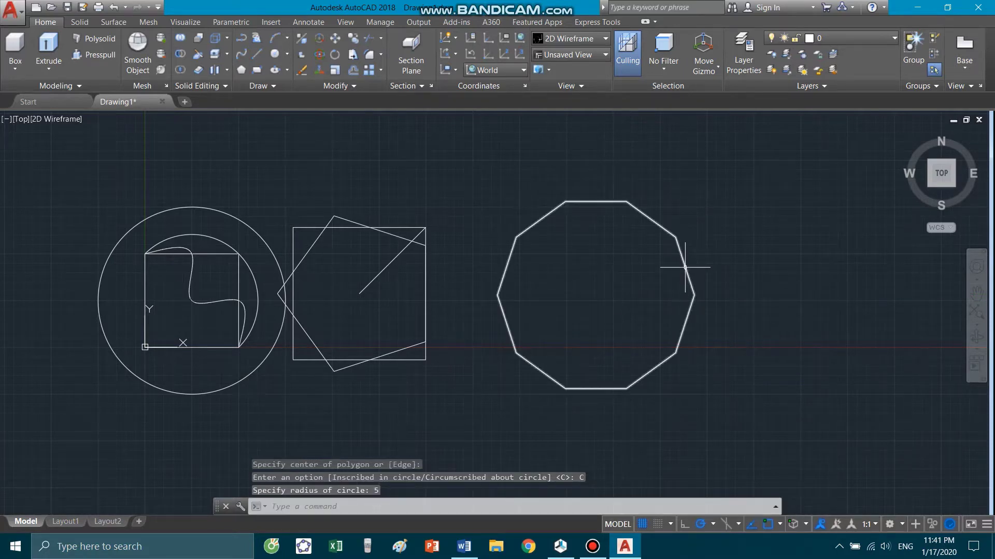
scroll(685, 269, up, 2)
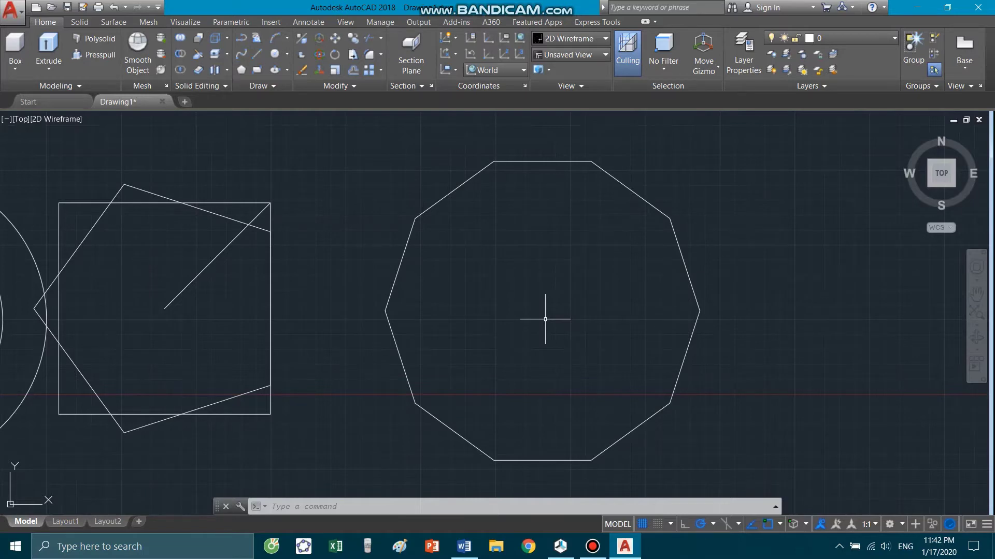
text(l)
- Draw a vertical line with Ortho on from the decagon's top edge to its geometric centre
key(Return)
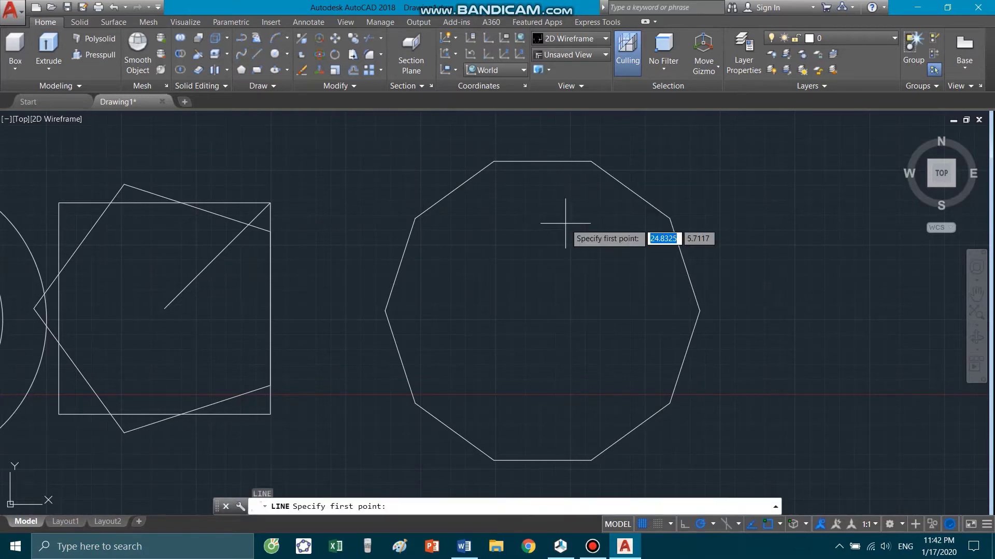
click(542, 161)
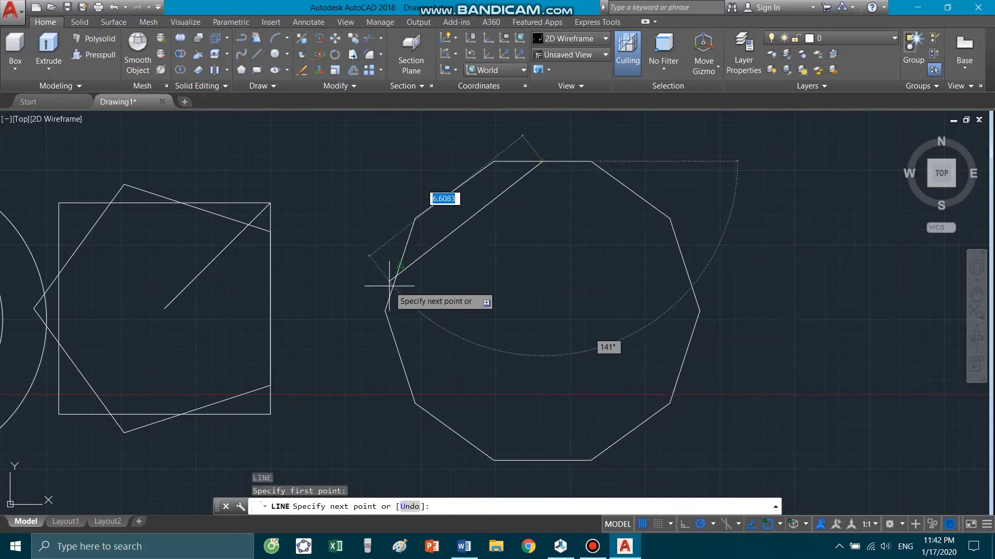
key(F8)
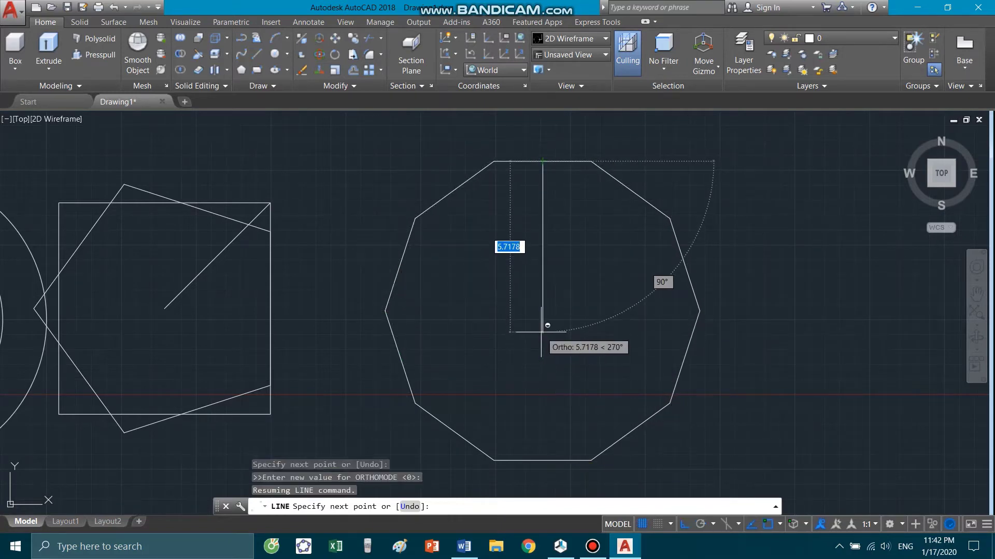
shift+right_click(542, 332)
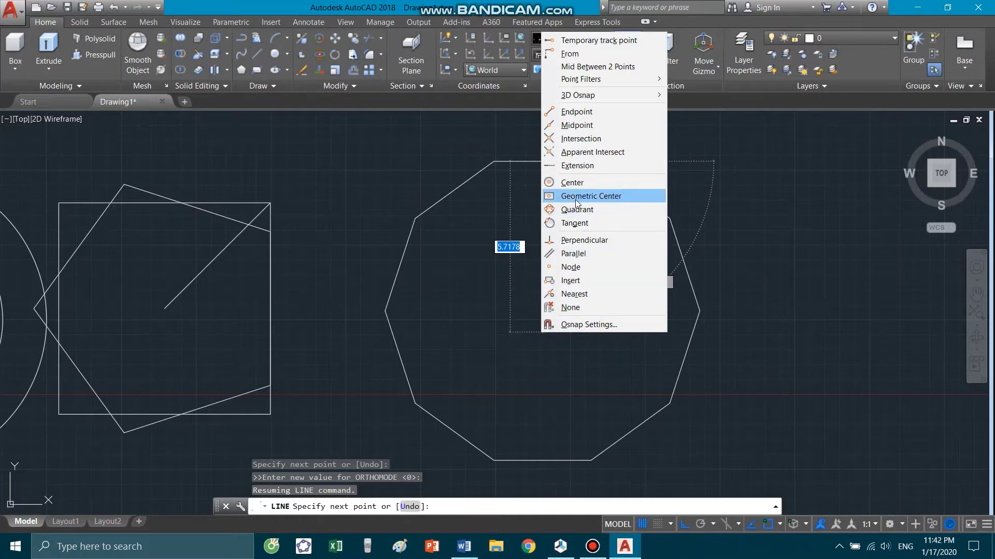
click(596, 197)
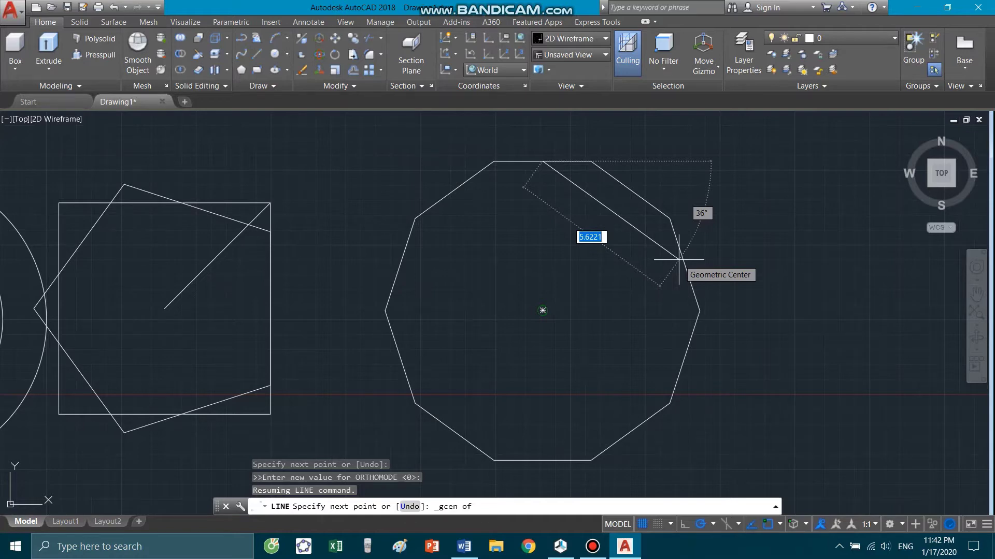
click(679, 260)
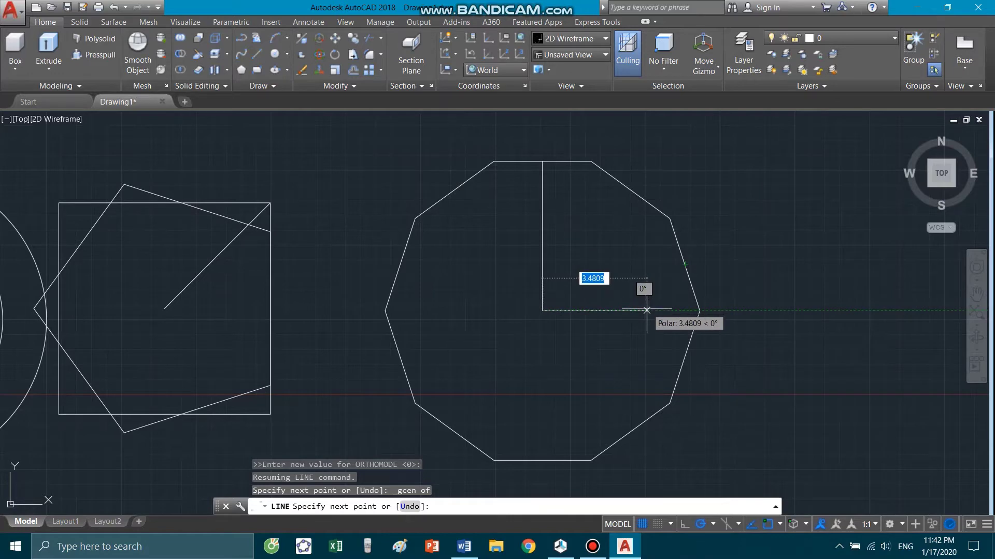
key(Return)
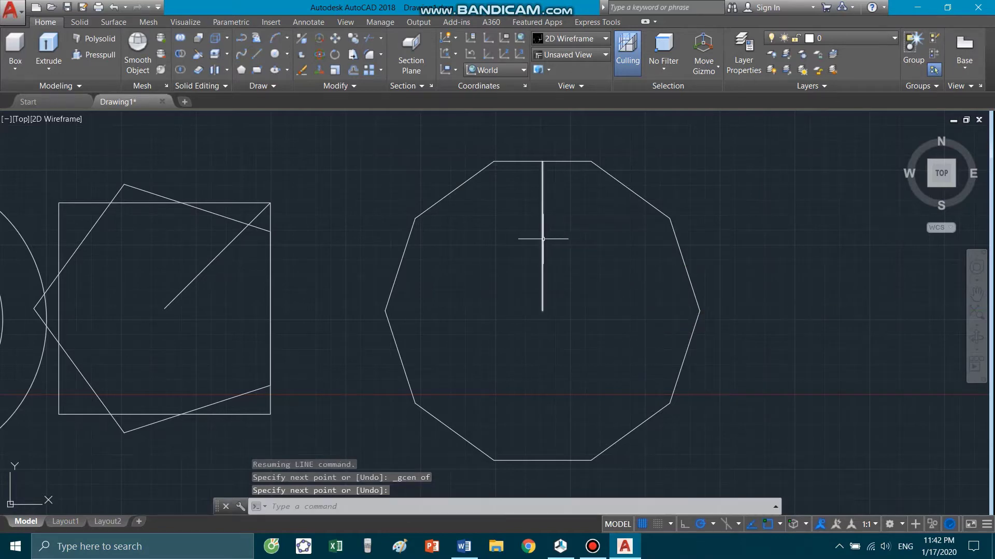
- Select the new line to confirm its 5-unit length, then deselect it
click(542, 239)
mouse_move(542, 233)
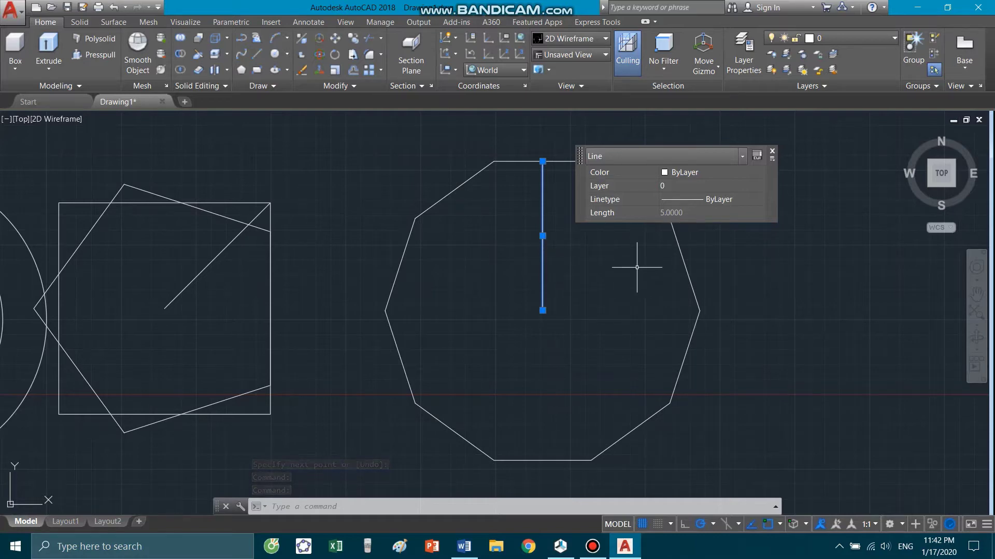
key(Escape)
scroll(542, 314, down, 2)
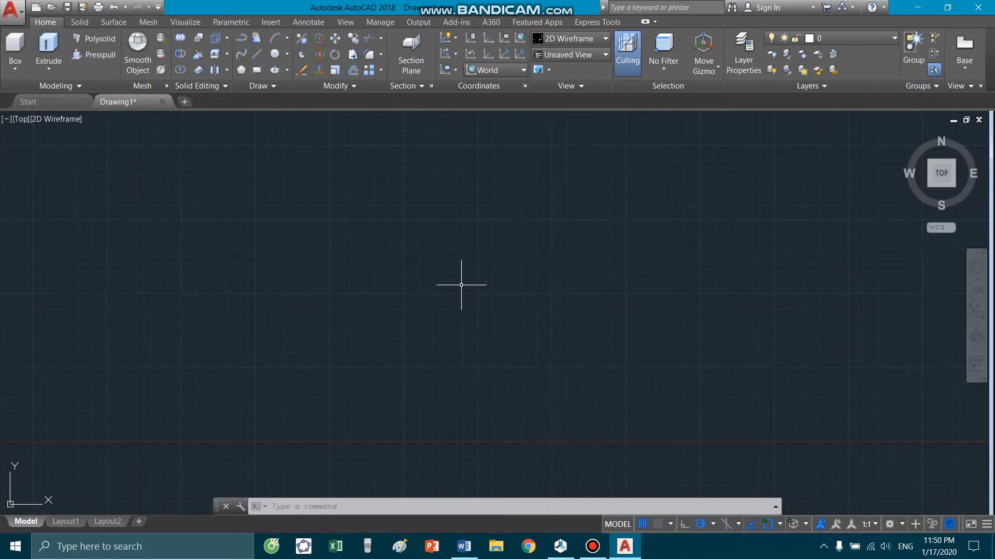
- Orbit and zoom the view into an angled 3D perspective of the shapes
shift+middle_drag(461, 297, 386, 251)
scroll(469, 218, up, 2)
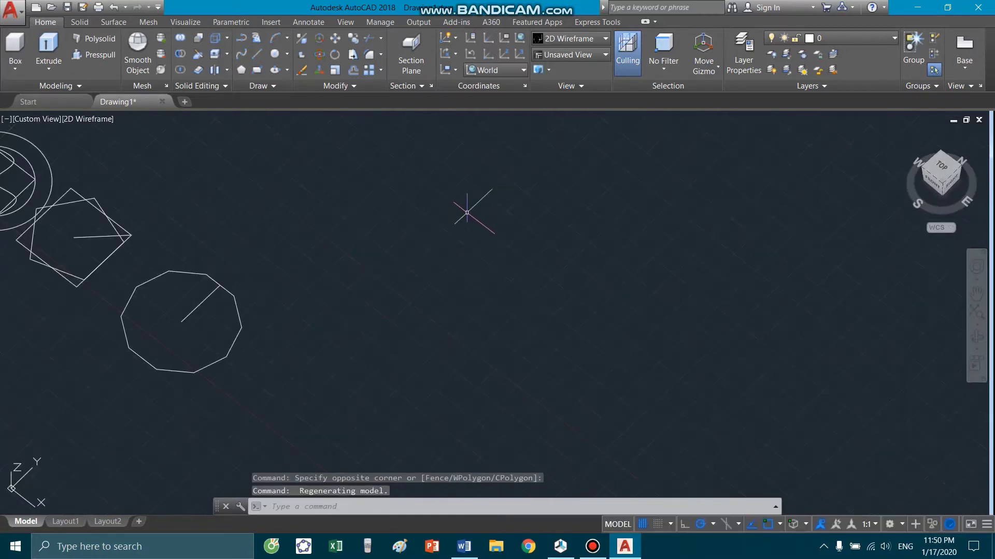
scroll(471, 222, up, 2)
mouse_move(471, 221)
shift+middle_down()
mouse_move(489, 278)
mouse_move(475, 251)
mouse_move(437, 259)
mouse_move(476, 280)
mouse_move(500, 224)
mouse_move(484, 242)
shift+middle_up()
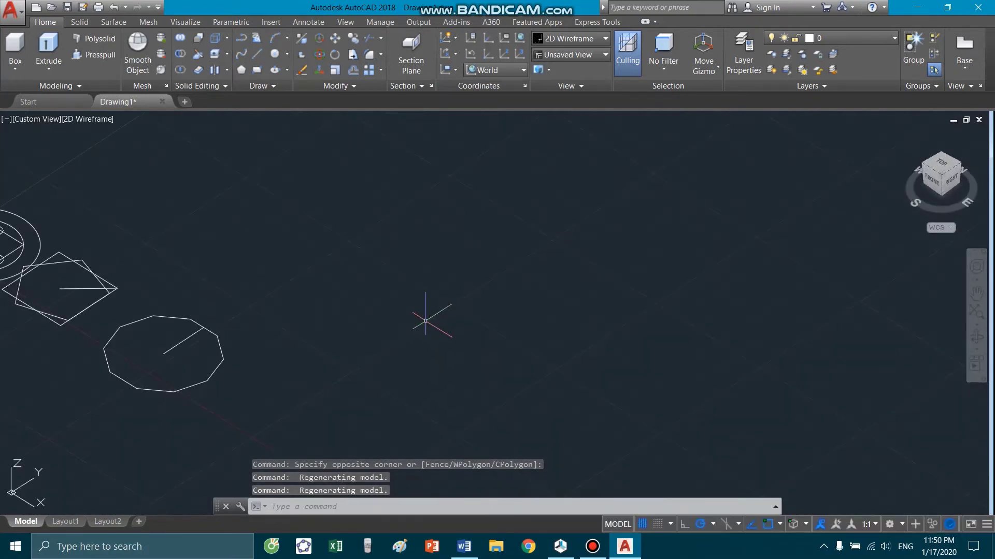
scroll(551, 317, up, 2)
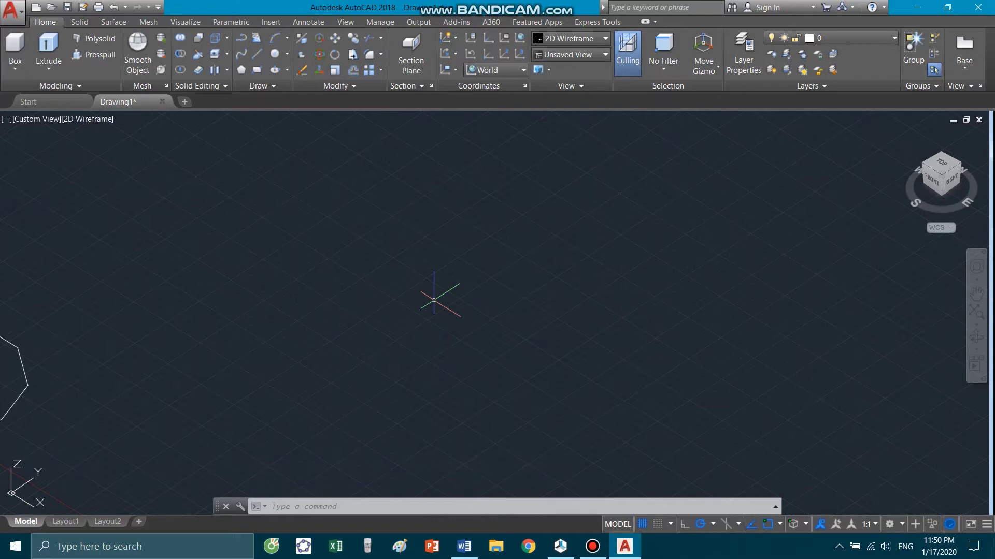
- Start a solid box at a picked corner with a 5 by 10 base
text(BOx)
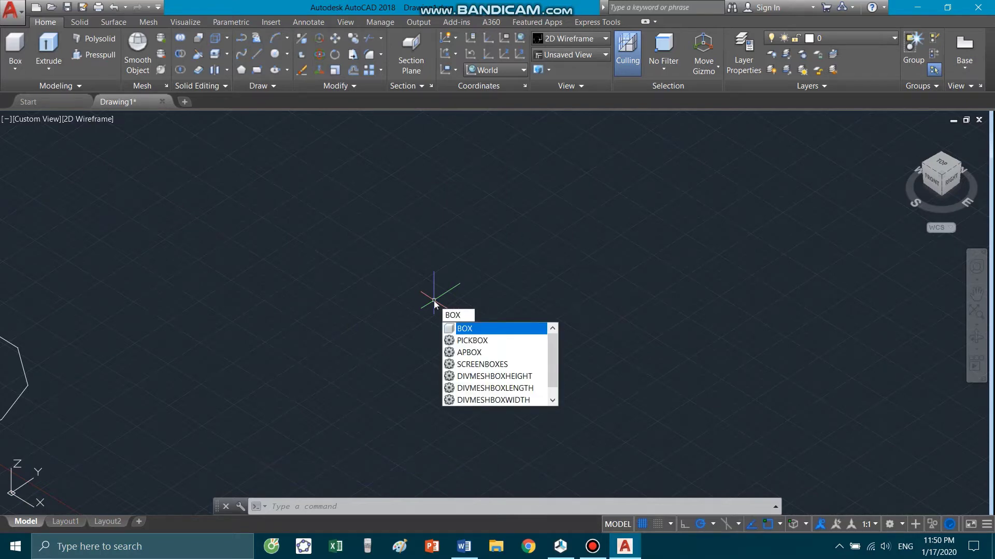
key(Escape)
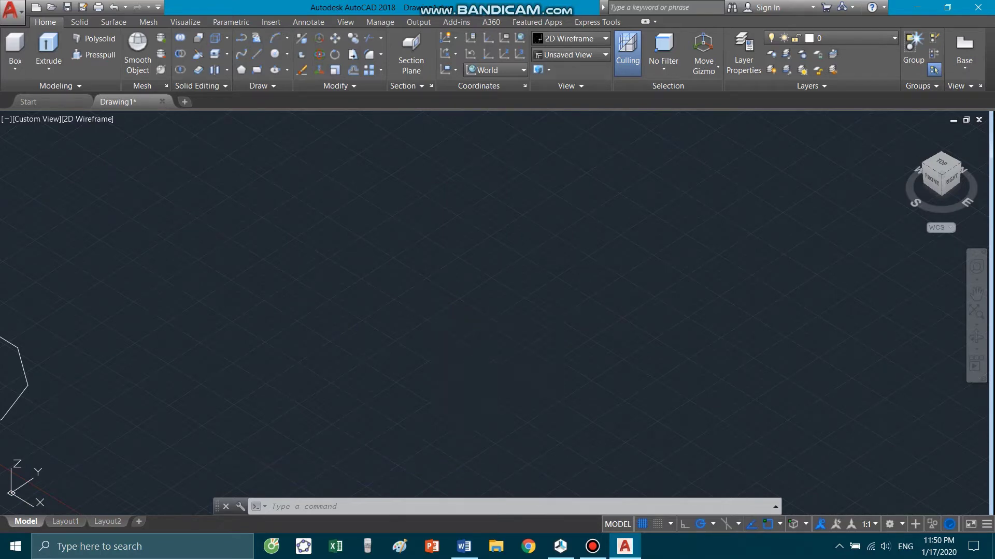
text(box)
key(Return)
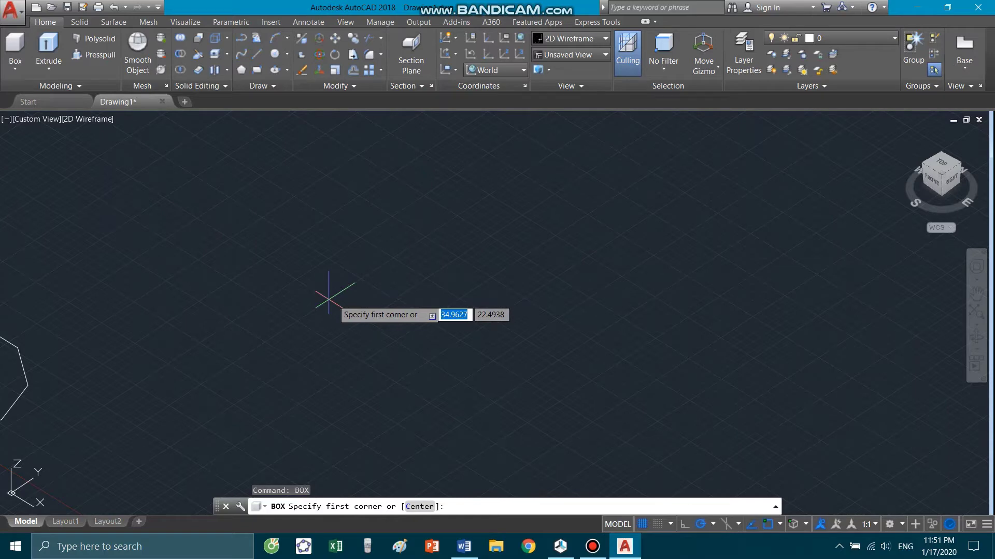
click(350, 303)
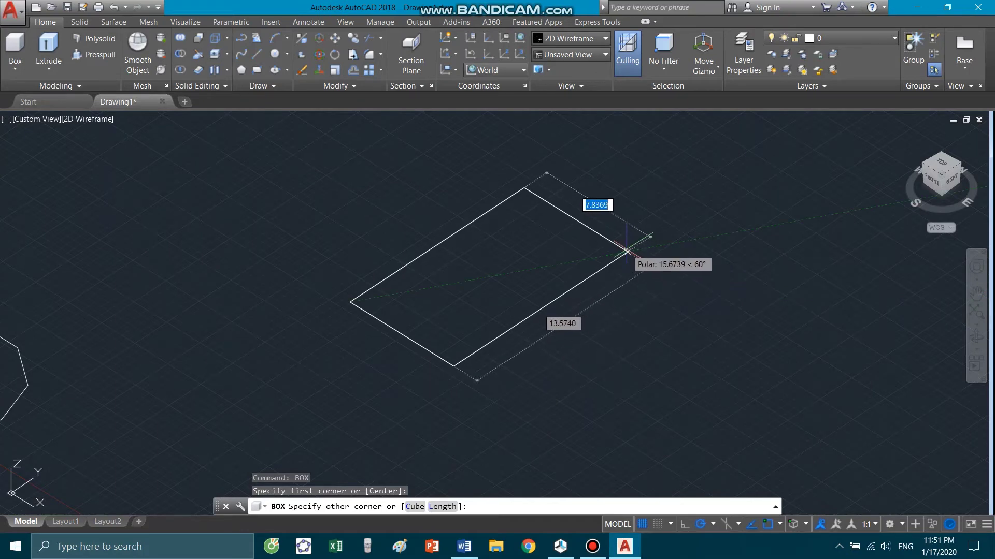
text(5)
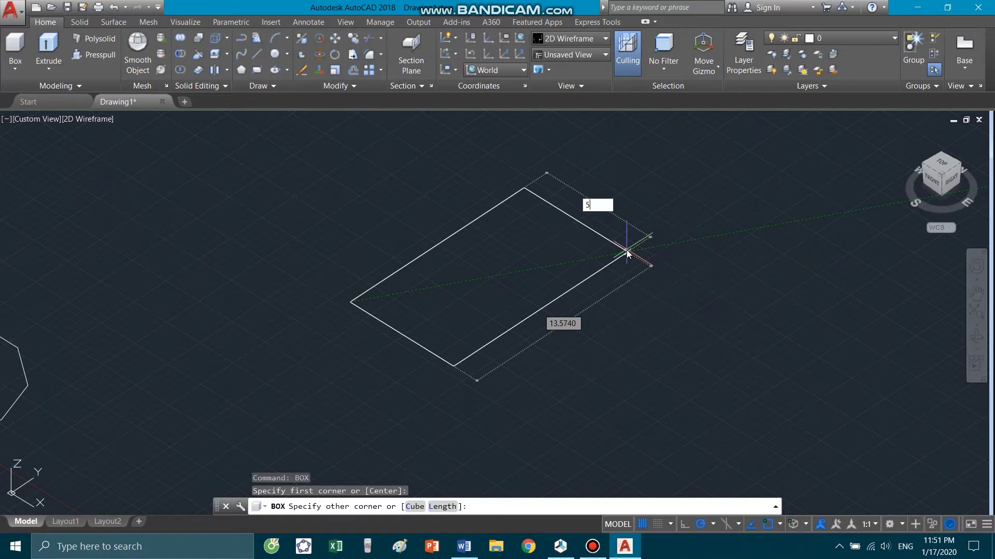
key(Tab)
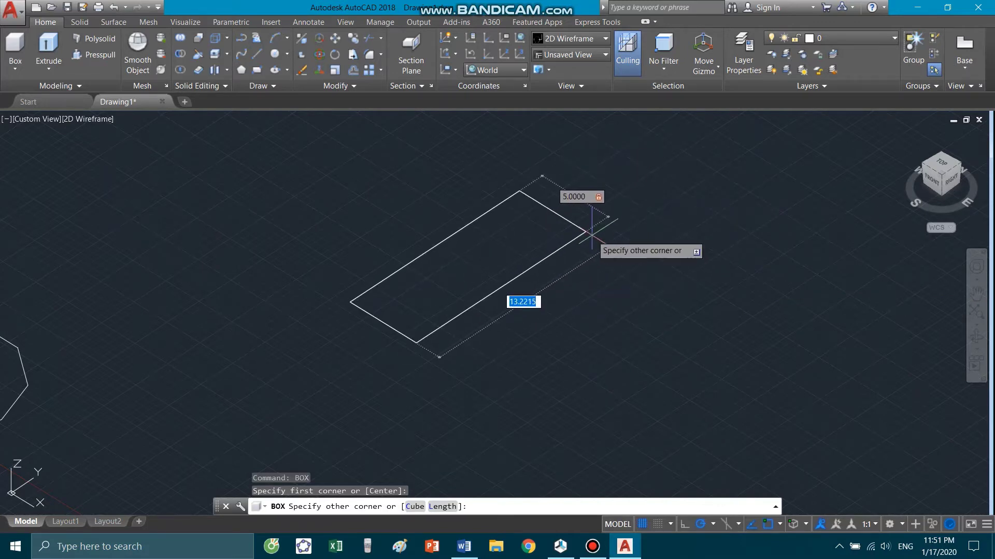
text(10)
key(Return)
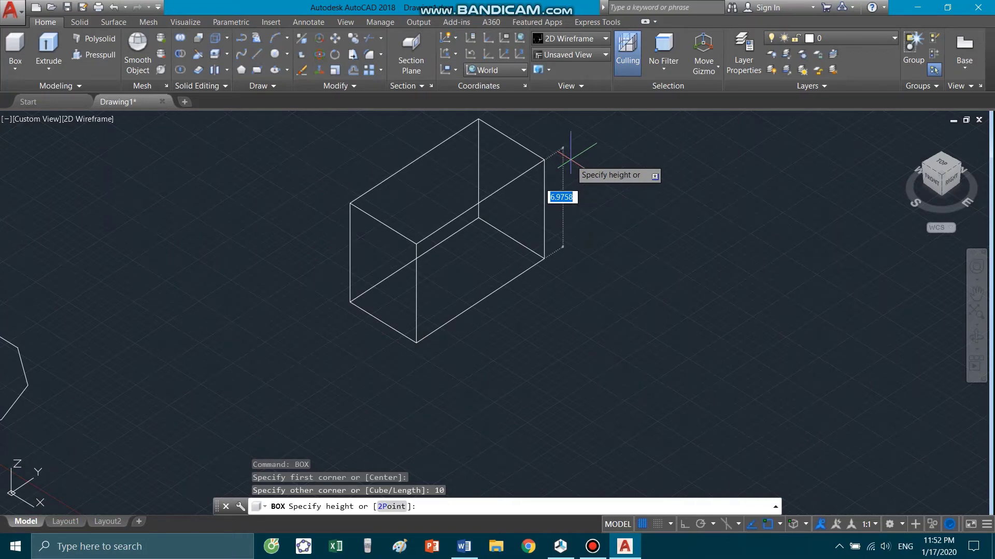
- Give the box a height of 10
text(10)
key(Return)
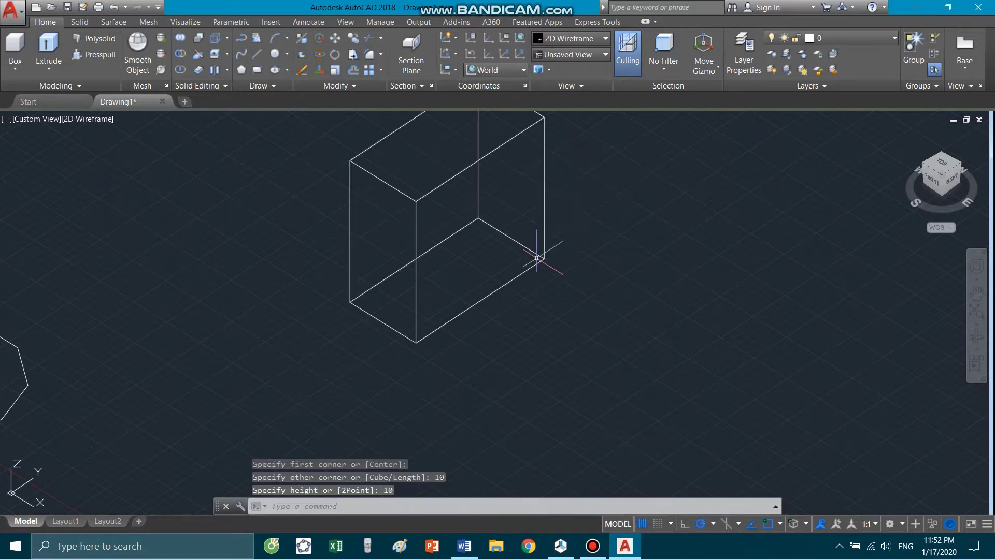
scroll(541, 248, down, 2)
scroll(539, 244, up, 2)
scroll(520, 206, up, 2)
scroll(520, 205, down, 2)
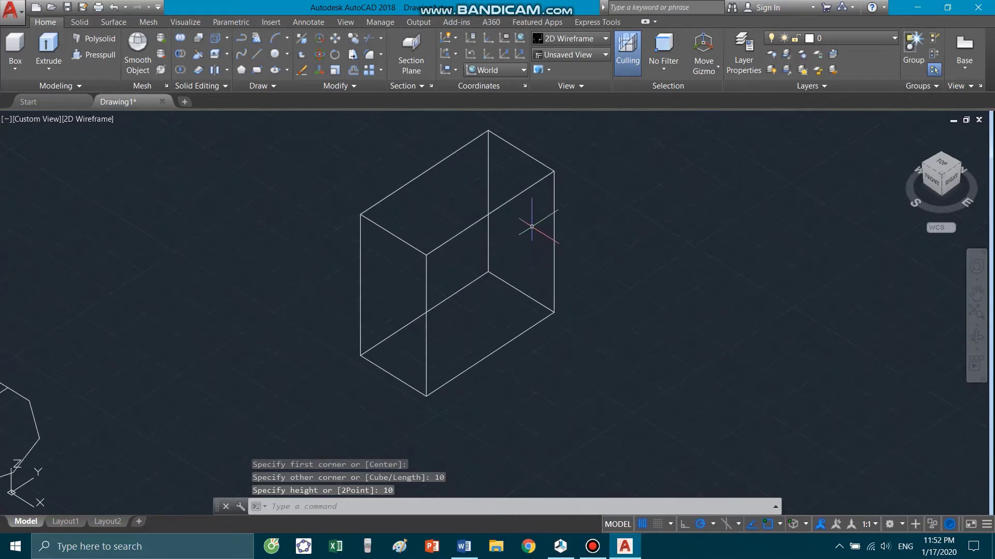
scroll(525, 218, up, 2)
- Orbit around the box and check its properties: length 5, width 10, height 10
mouse_move(484, 273)
shift+middle_down()
mouse_move(507, 266)
mouse_move(537, 308)
mouse_move(588, 222)
mouse_move(613, 248)
mouse_move(459, 244)
shift+middle_up()
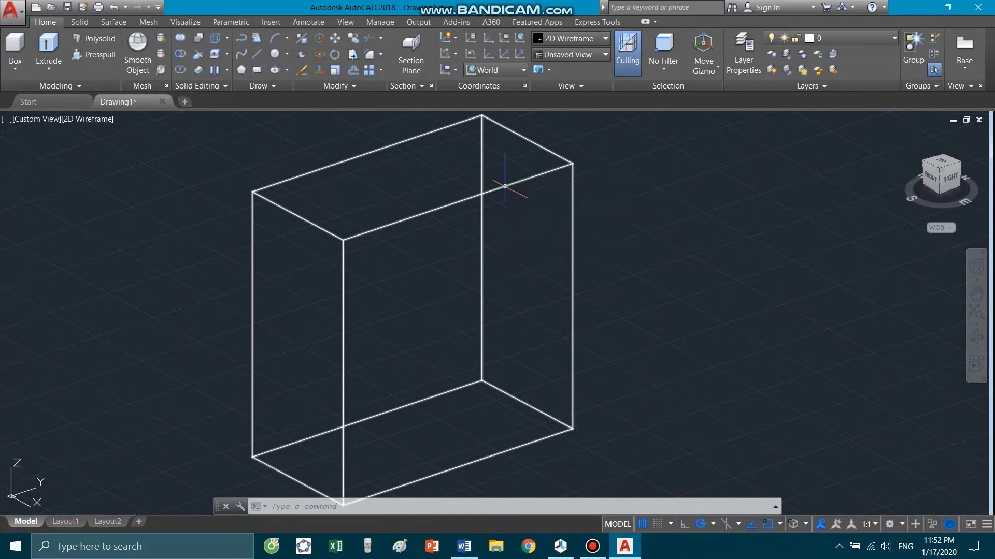
click(504, 186)
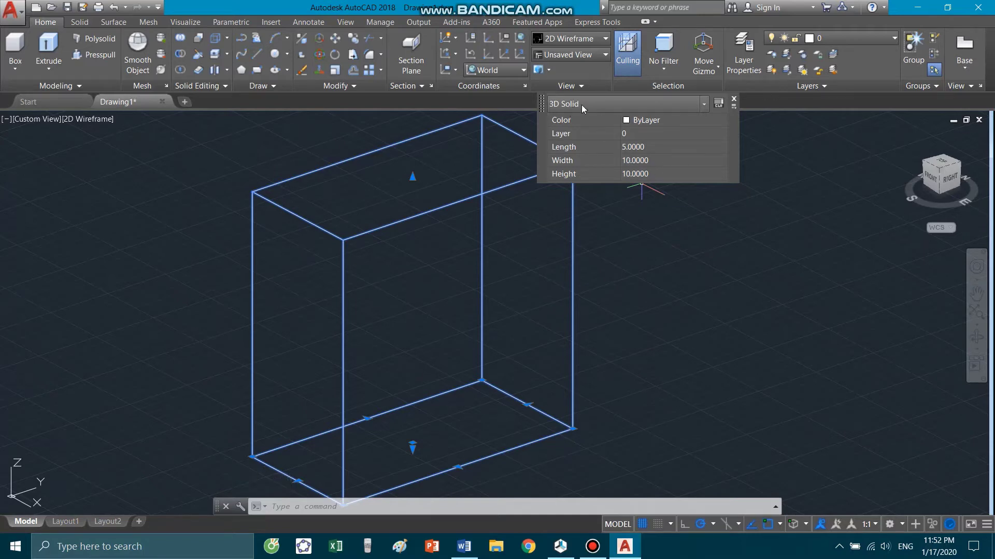
click(734, 99)
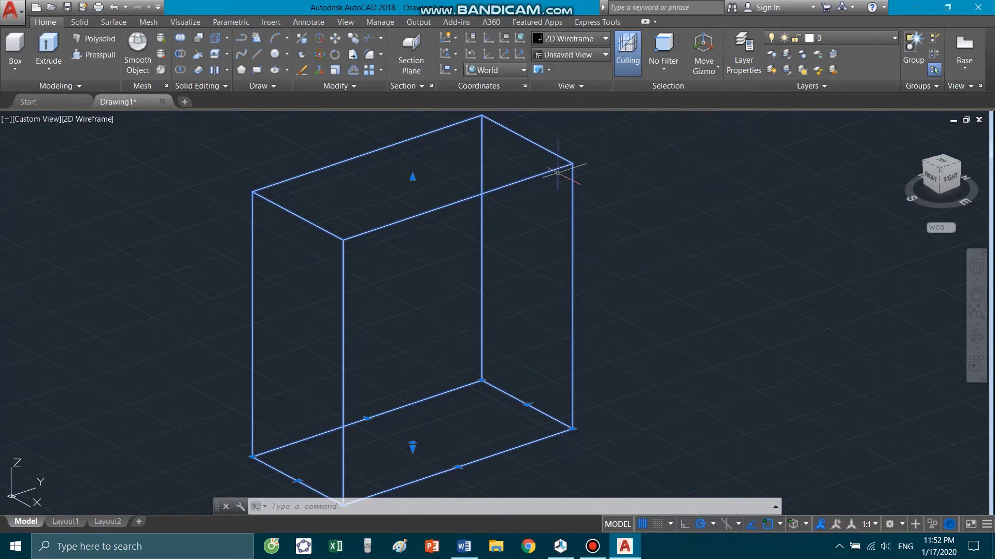
key(Escape)
scroll(516, 268, down, 2)
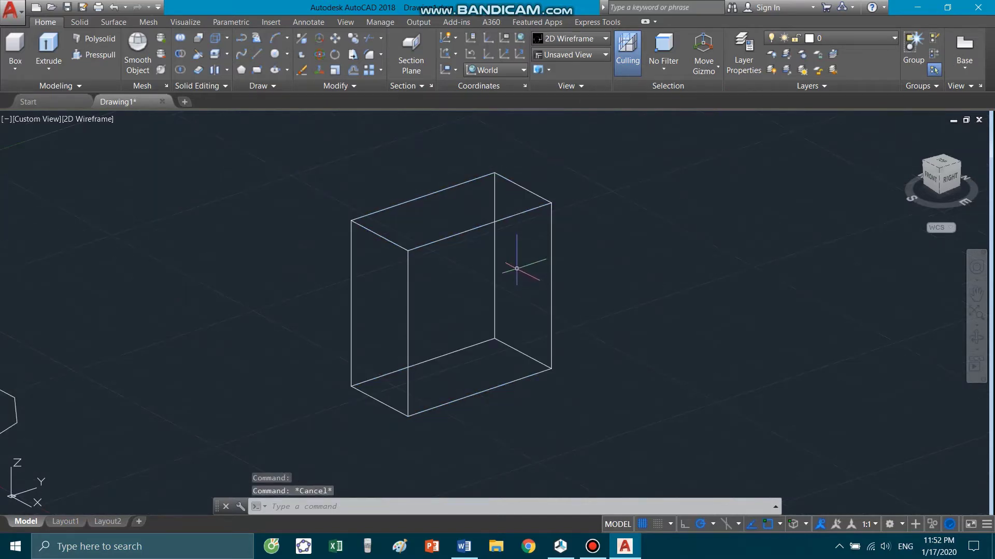
scroll(516, 268, up, 2)
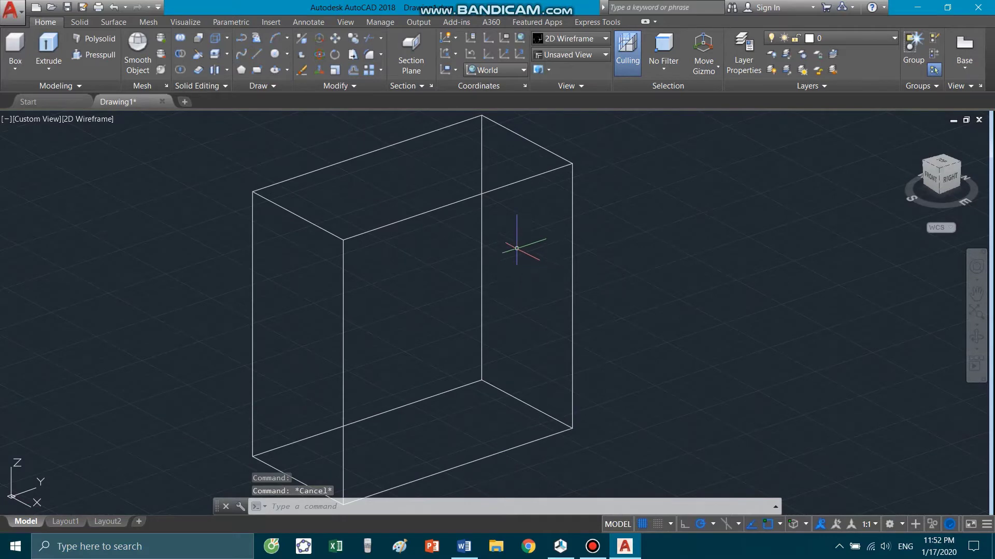
- Try the Conceptual, Shaded and Hidden visual styles on the box
click(557, 39)
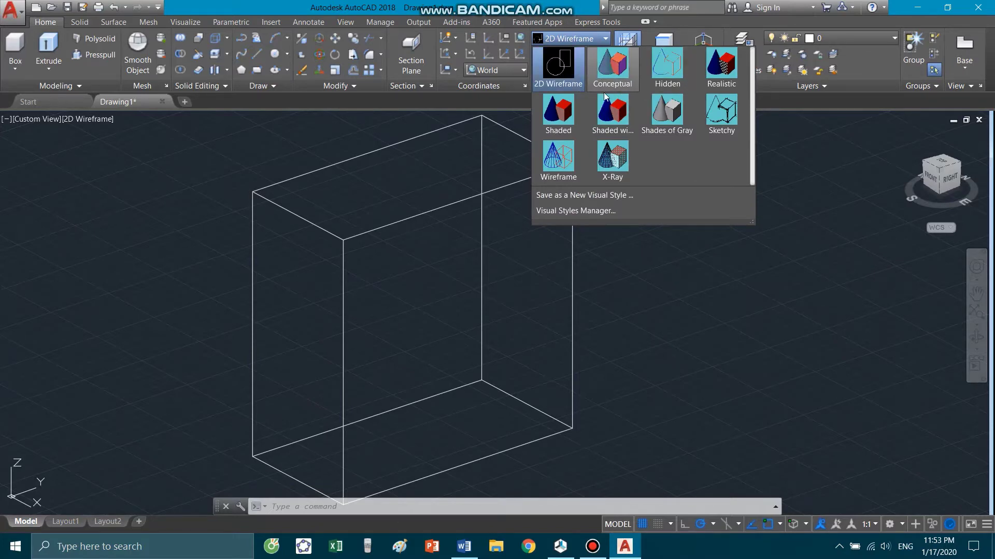
click(614, 72)
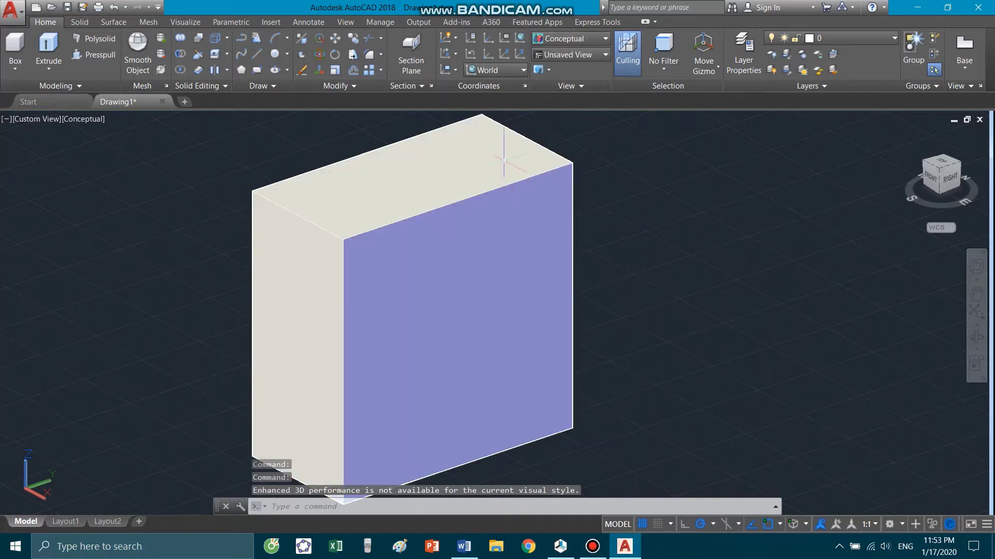
shift+middle_drag(411, 304, 571, 195)
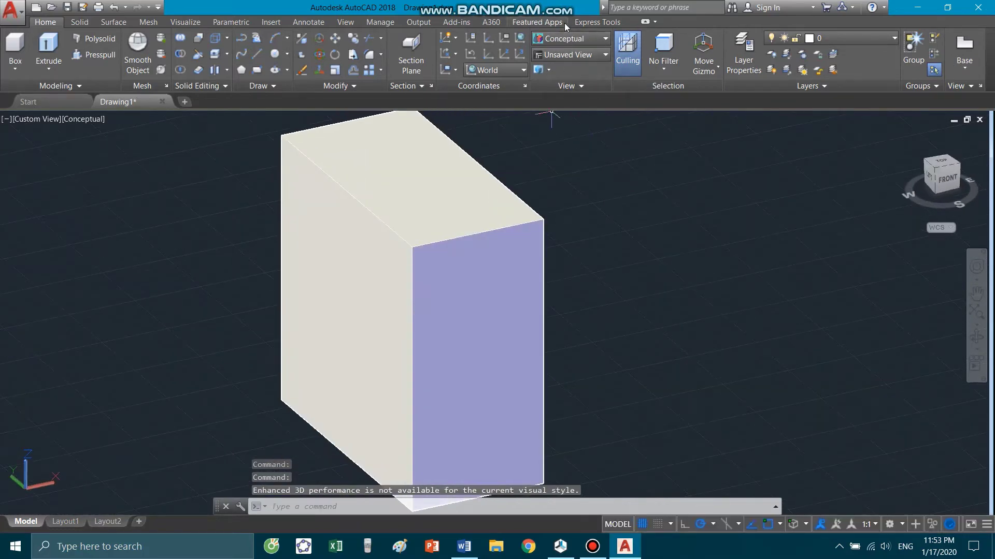
click(570, 39)
click(560, 128)
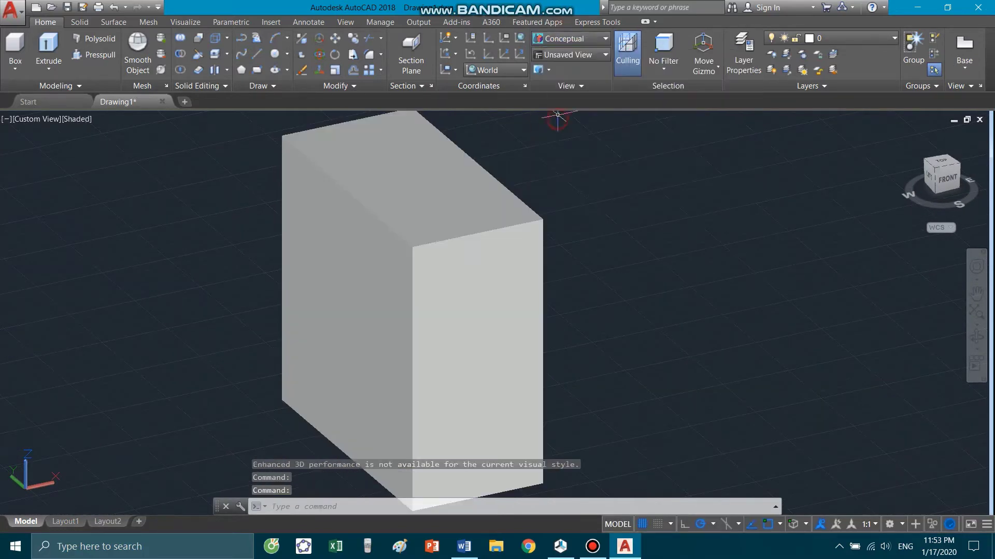
click(570, 38)
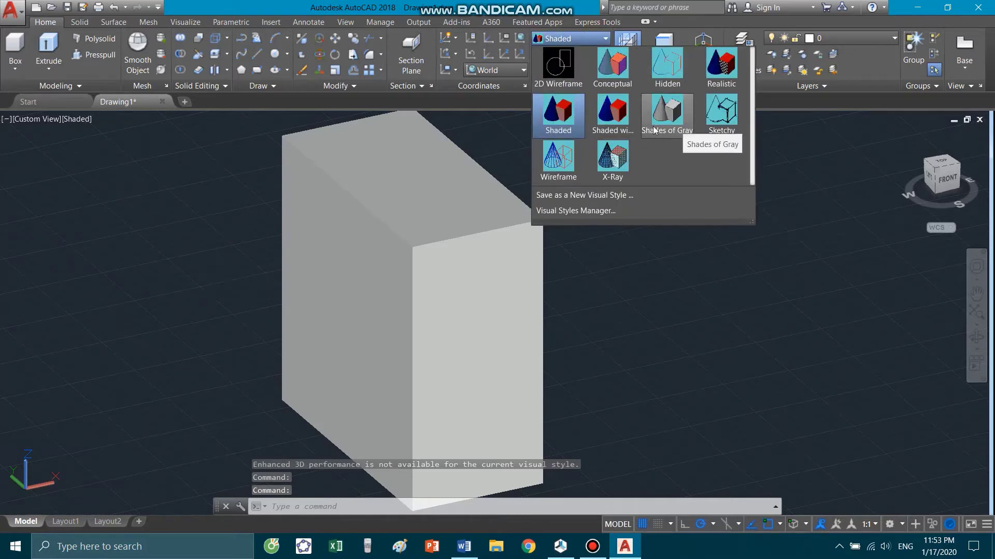
click(667, 65)
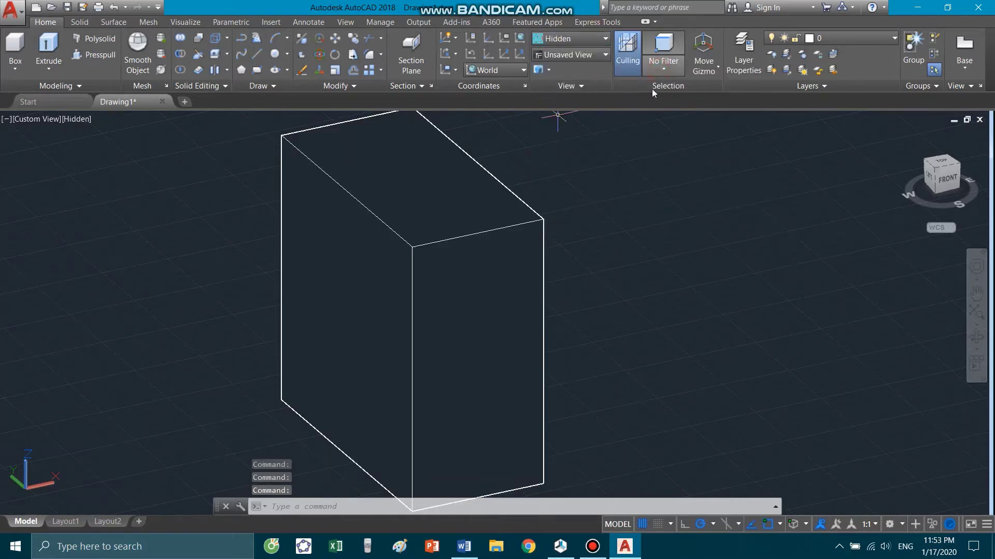
- Try the Shaded with edges and Realistic visual styles
click(606, 43)
click(615, 117)
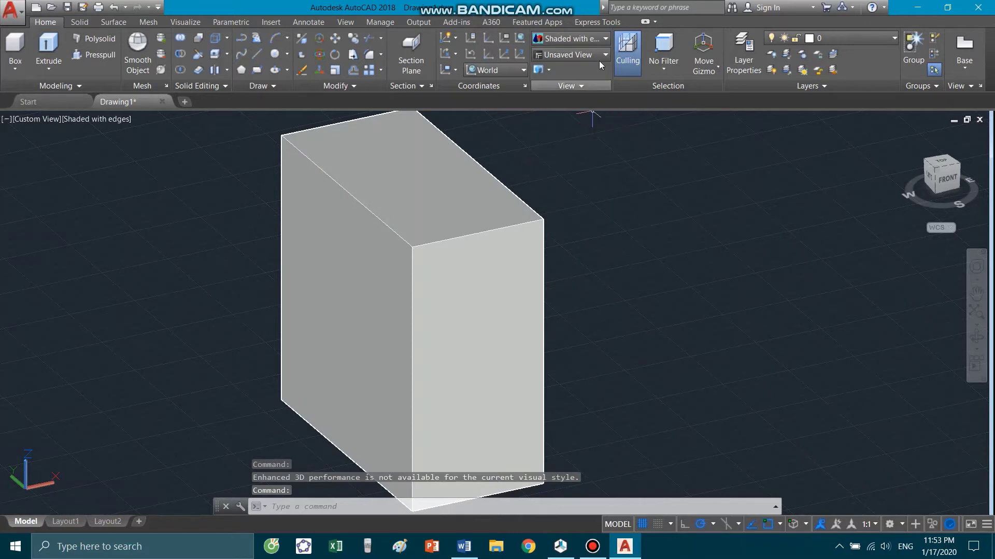
click(570, 38)
click(716, 76)
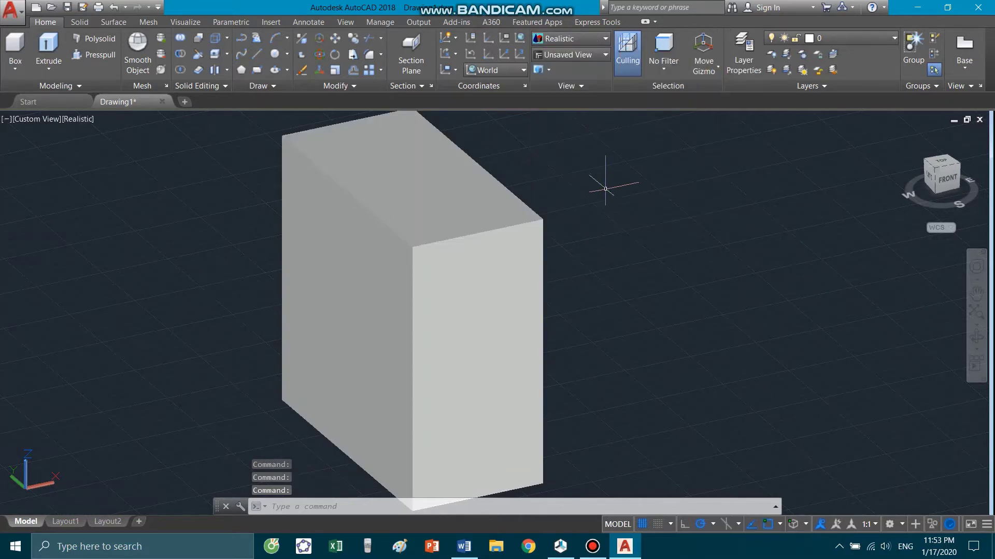
- Orbit around the box and settle on the Conceptual visual style
mouse_move(600, 189)
shift+middle_down()
mouse_move(533, 189)
mouse_move(478, 160)
mouse_move(568, 115)
shift+middle_up()
click(605, 38)
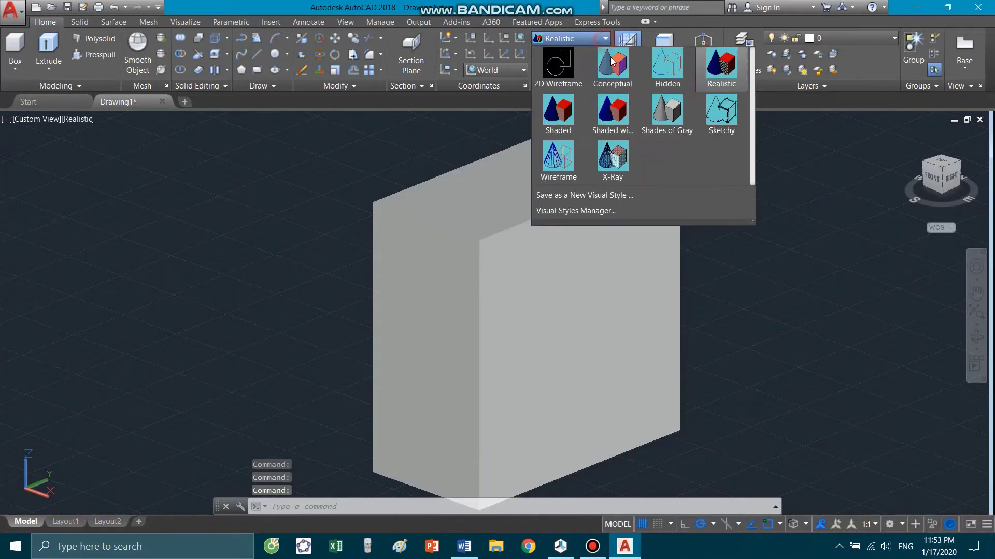
click(607, 63)
scroll(363, 207, down, 2)
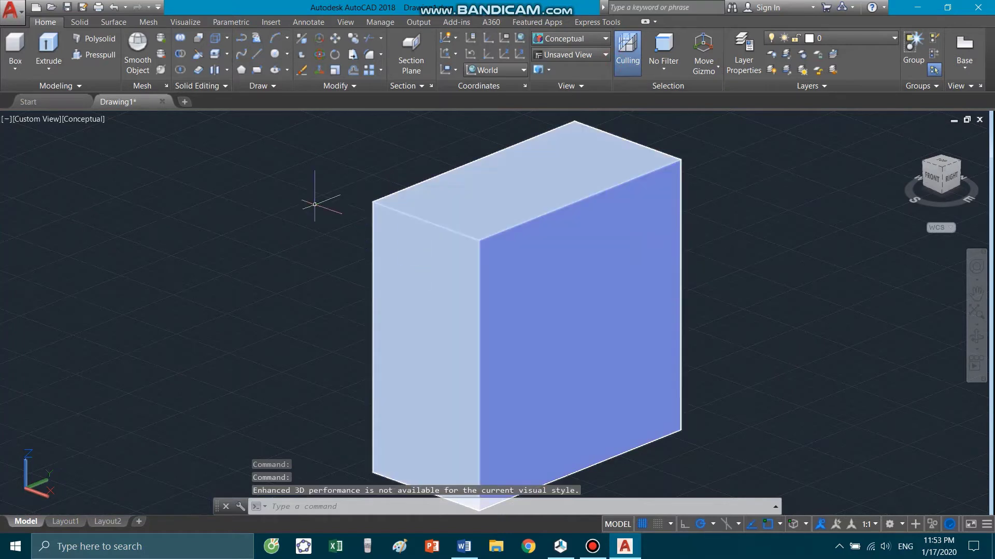
scroll(296, 196, down, 1)
scroll(528, 229, up, 2)
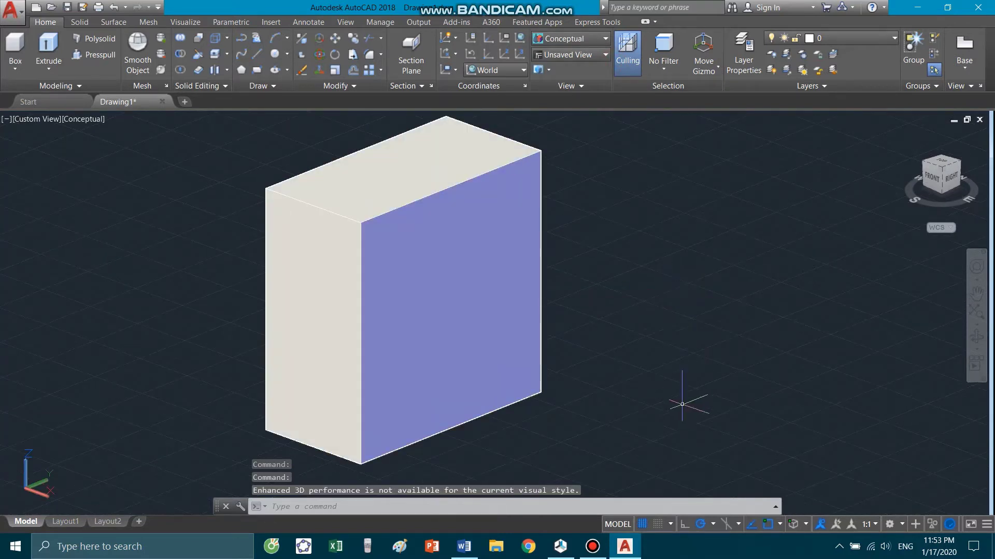
scroll(572, 281, down, 2)
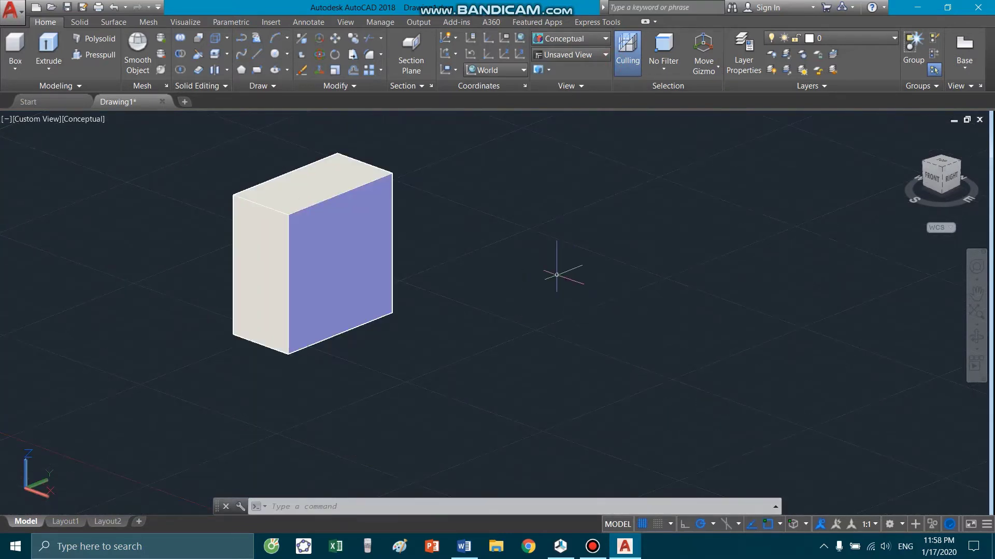
click(546, 291)
- Create a cylinder beside the box with diameter 10 and height 30
text(CYL)
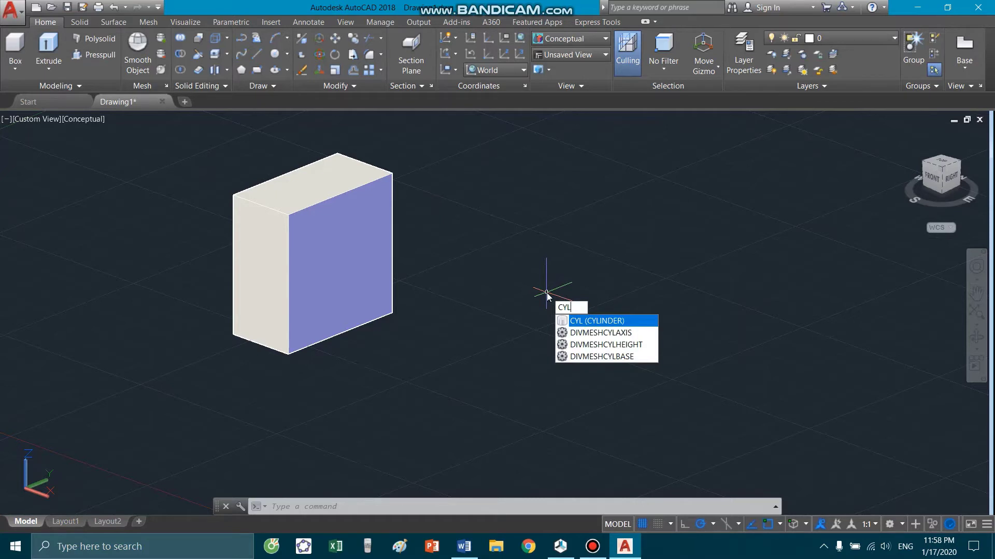
key(Return)
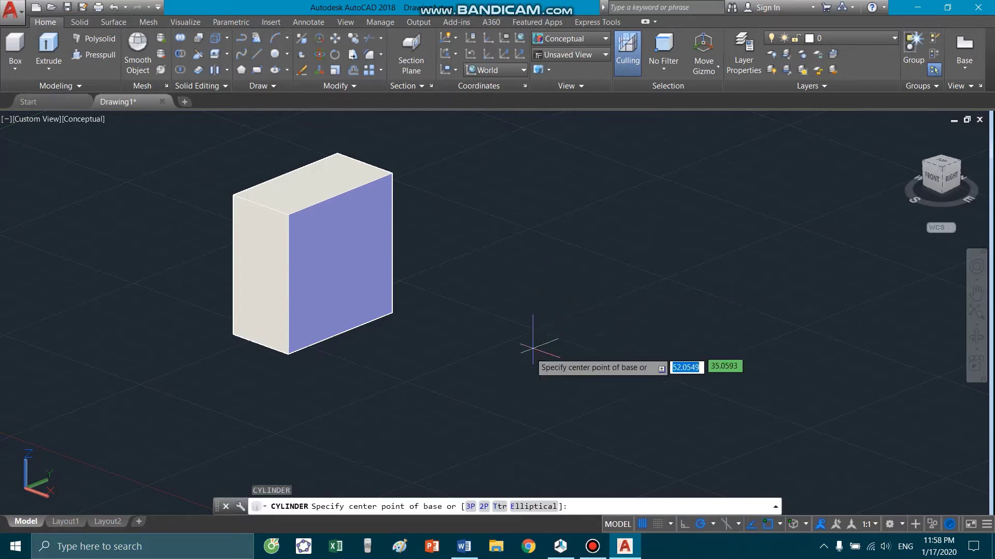
click(490, 368)
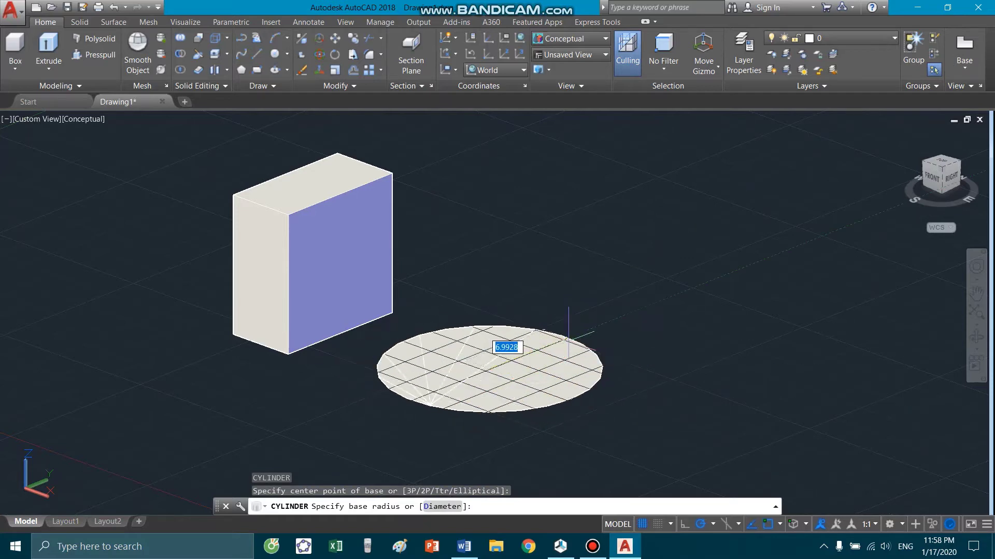
scroll(533, 383, up, 3)
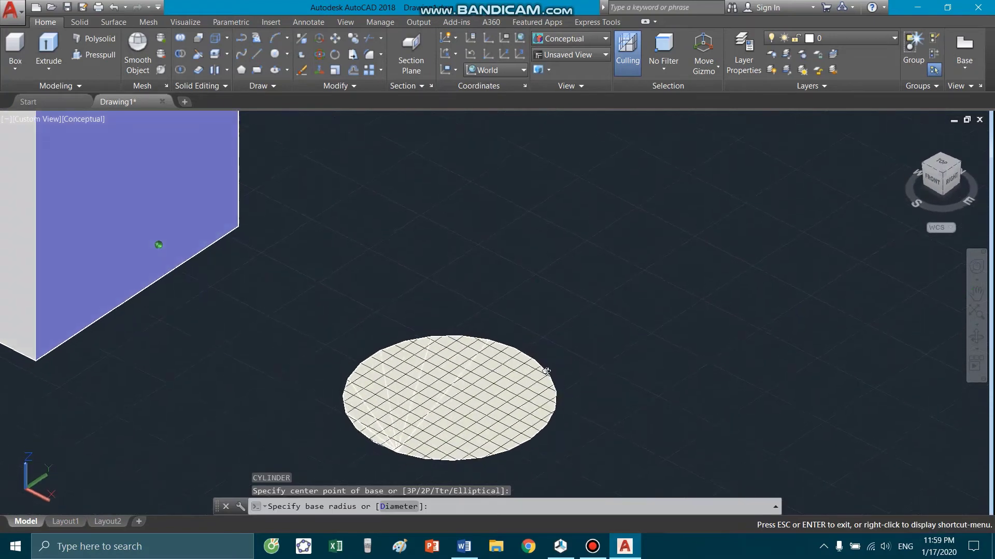
shift+middle_drag(543, 339, 516, 311)
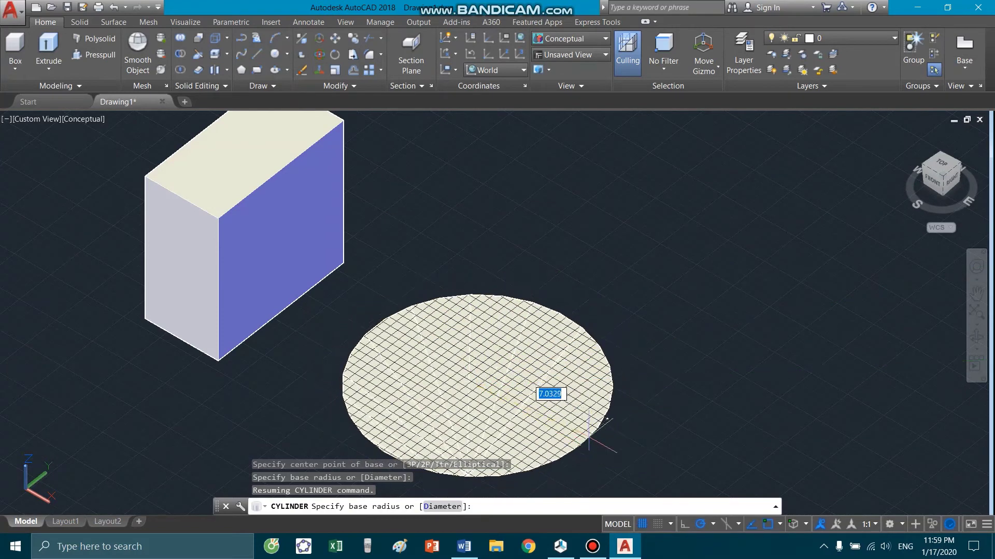
text(d)
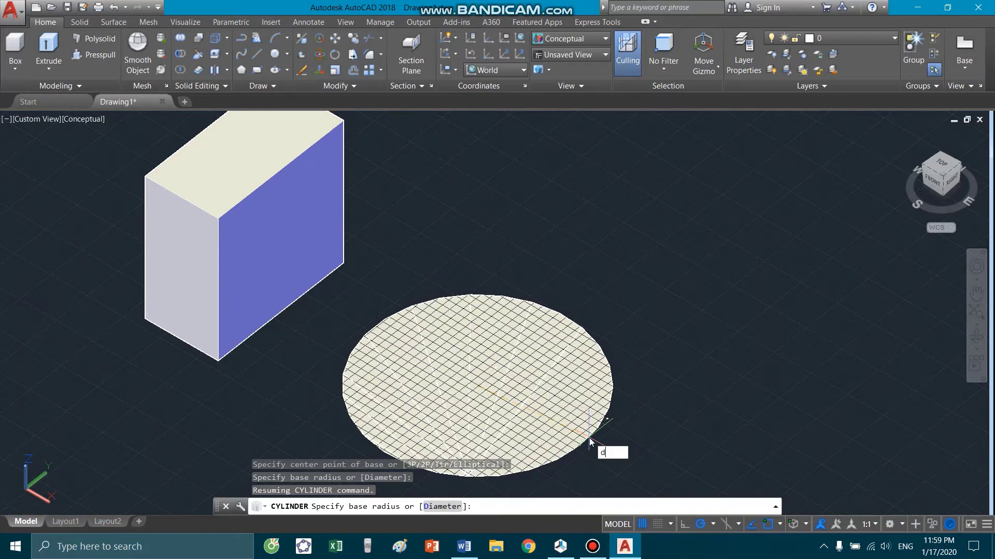
key(Return)
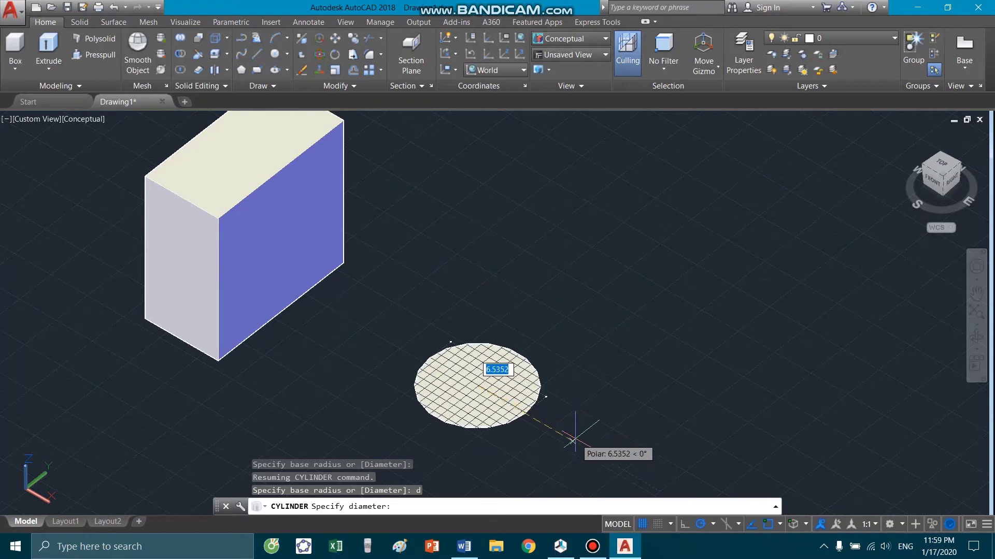
text(10)
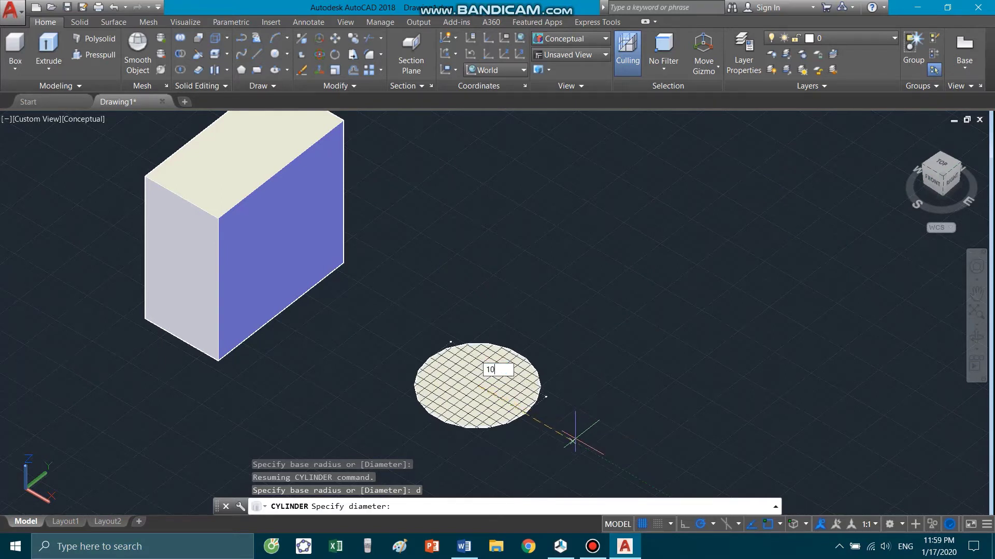
key(Return)
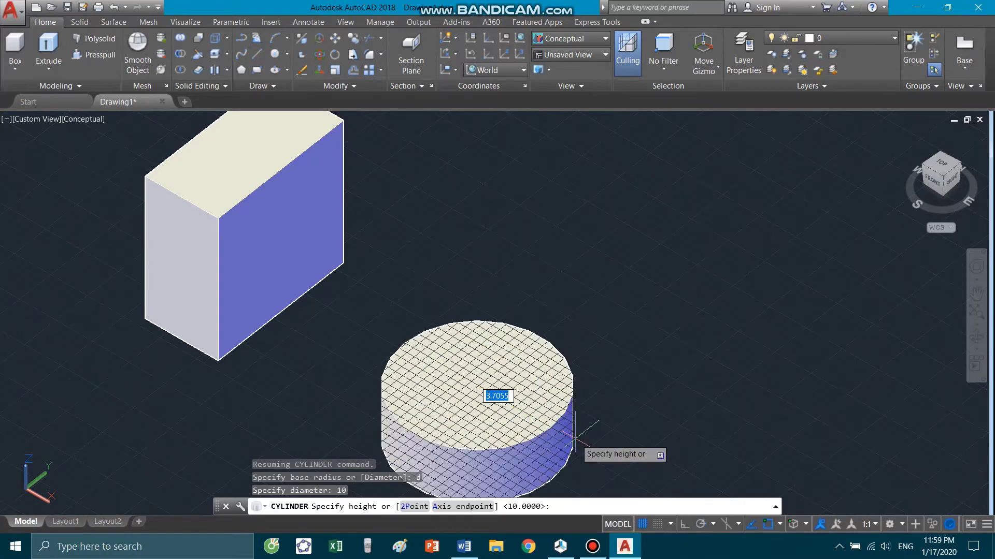
scroll(513, 409, down, 4)
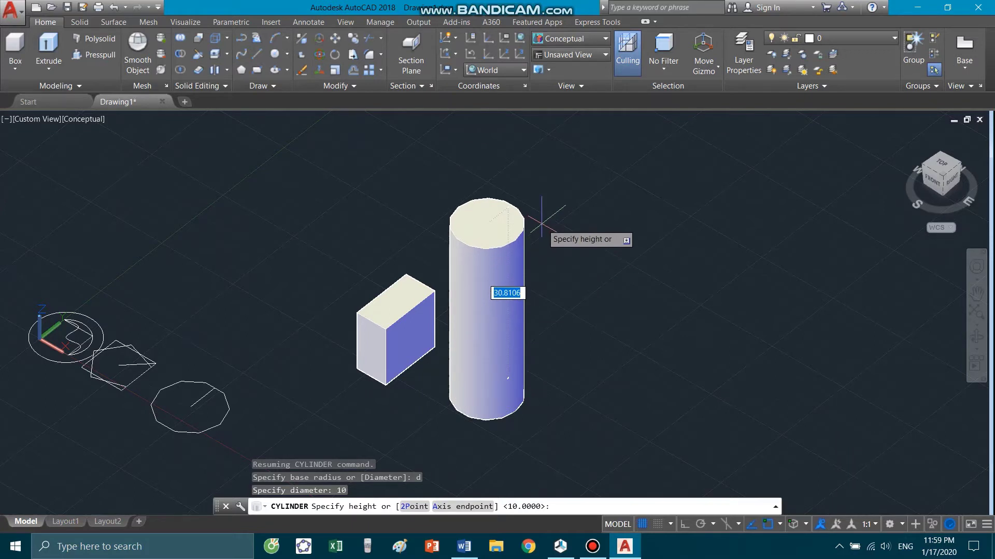
text(30)
key(Return)
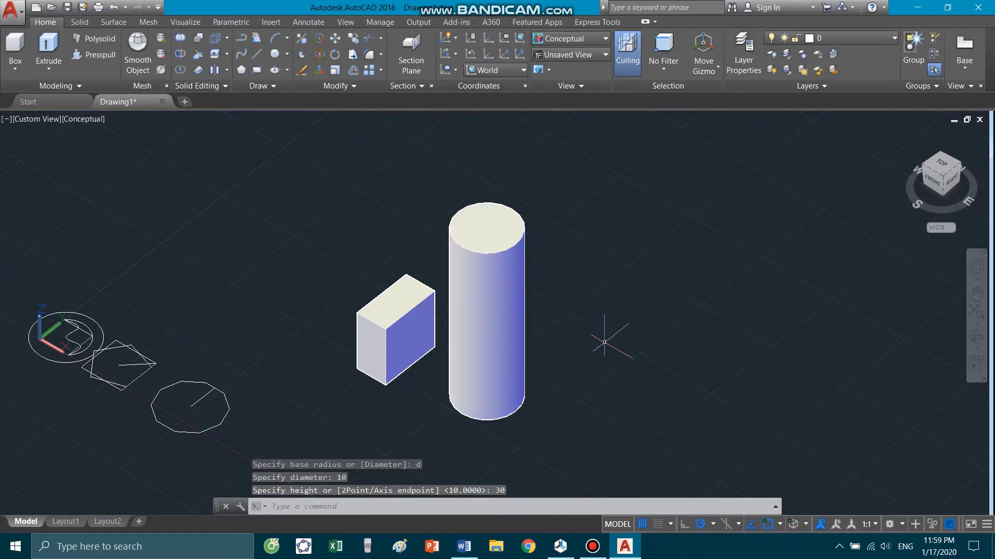
- Orbit and pan the view so the box and cylinder face the front
mouse_move(596, 368)
shift+middle_down()
mouse_move(614, 352)
mouse_move(560, 373)
shift+middle_up()
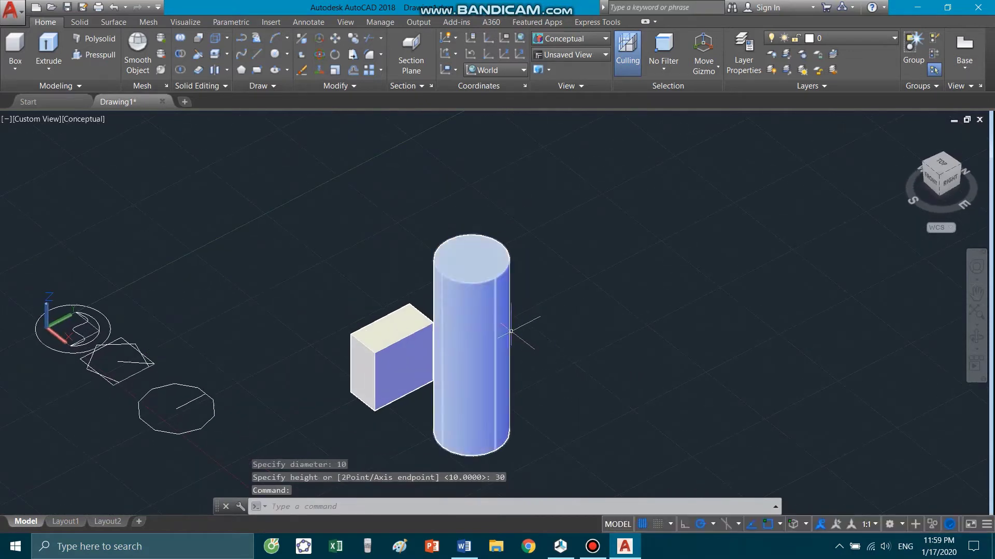
scroll(523, 332, up, 2)
scroll(519, 291, down, 2)
mouse_move(519, 279)
shift+middle_down()
mouse_move(473, 284)
mouse_move(504, 355)
shift+middle_up()
scroll(504, 355, up, 2)
scroll(507, 271, down, 2)
middle_drag(506, 271, 451, 304)
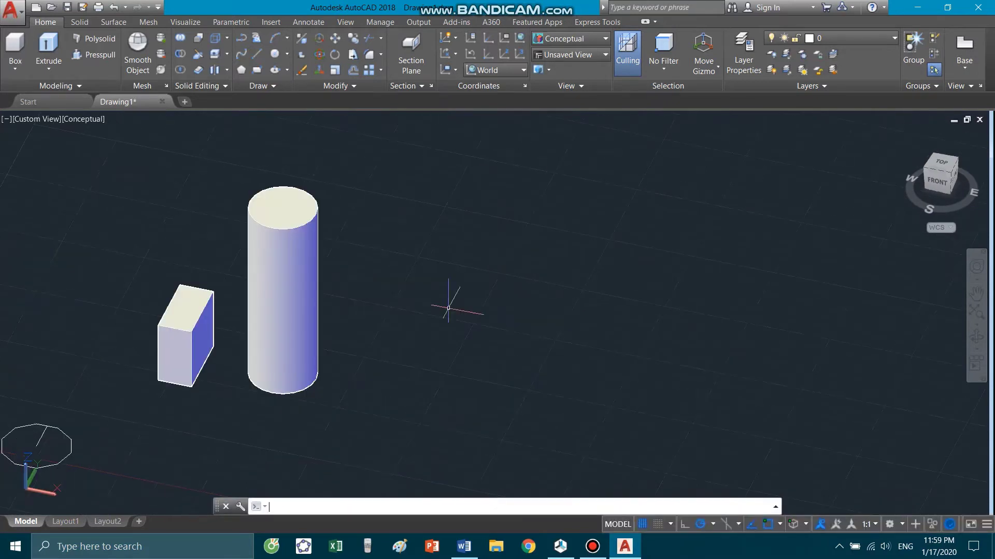
click(450, 324)
click(484, 300)
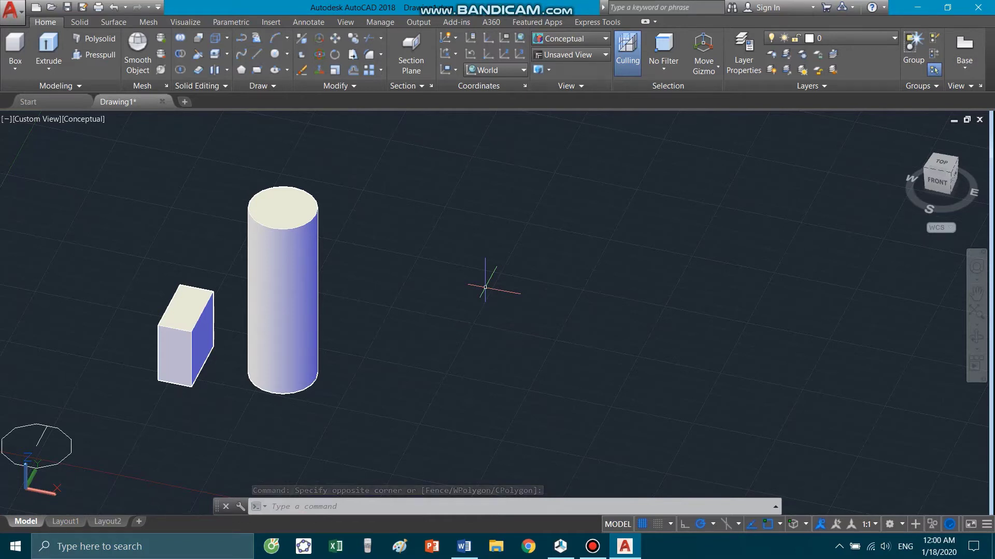
- Start a cone with its base centre on the cylinder's top centre
text(c)
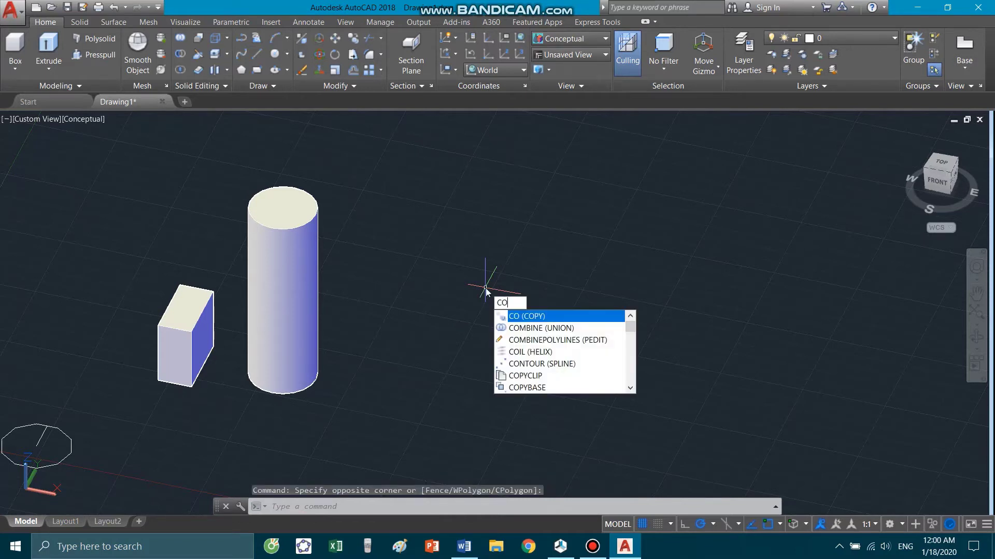
text(ne)
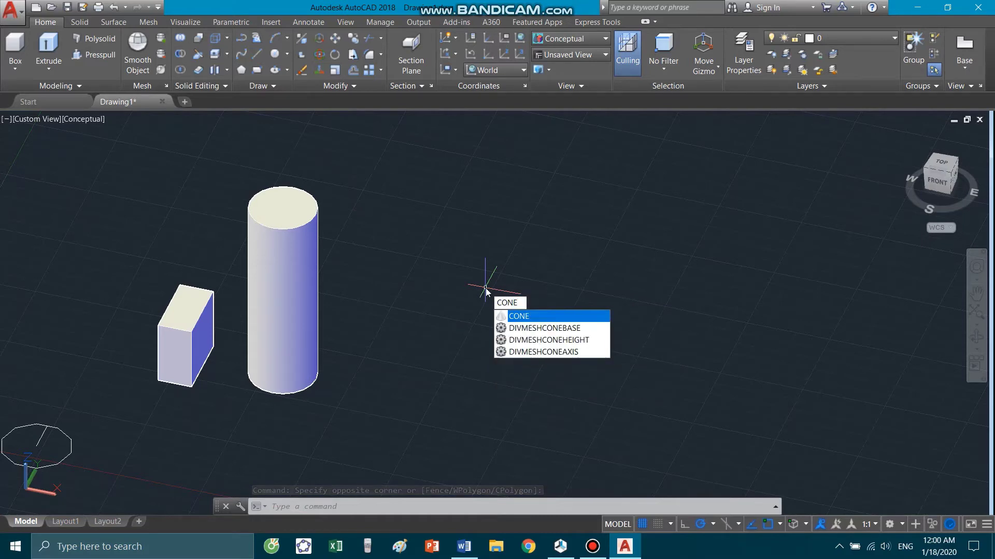
key(Return)
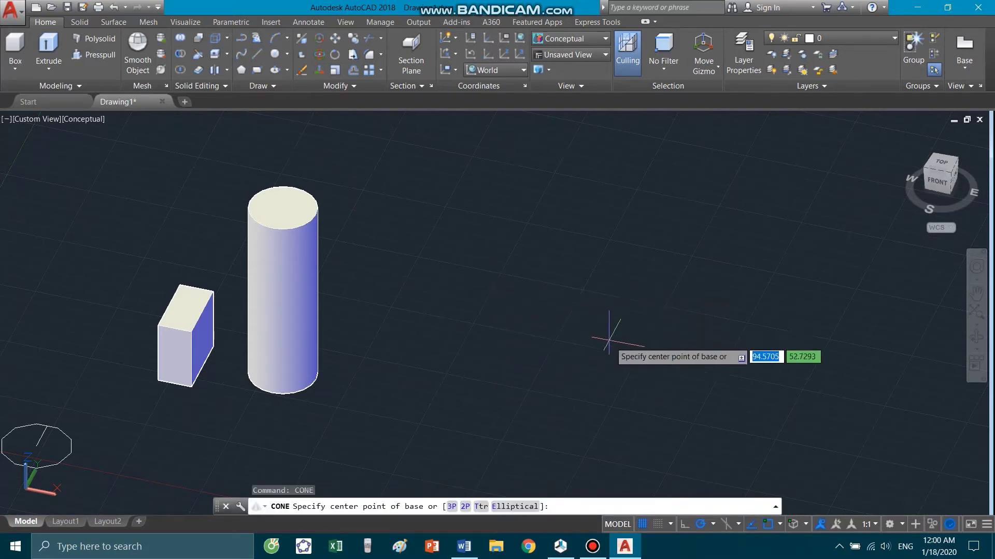
scroll(460, 237, down, 3)
scroll(395, 237, up, 5)
scroll(440, 256, up, 1)
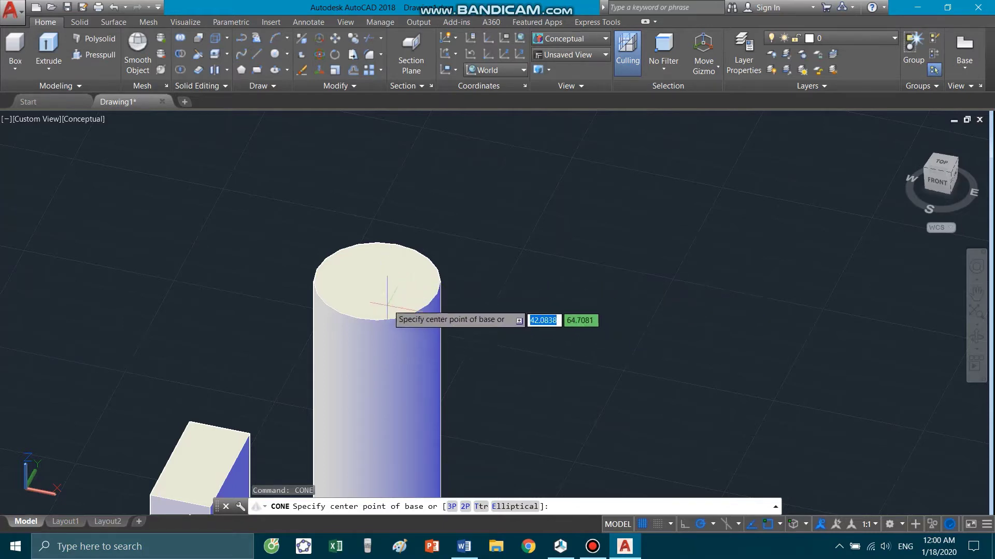
click(377, 281)
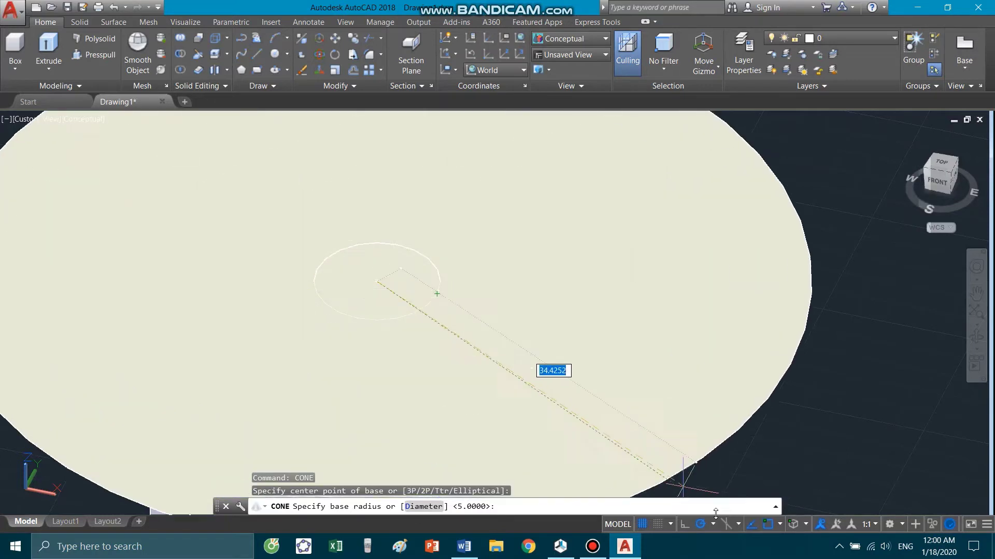
- Snap the cone's radius to the cylinder's quadrant and give it height 15
click(778, 524)
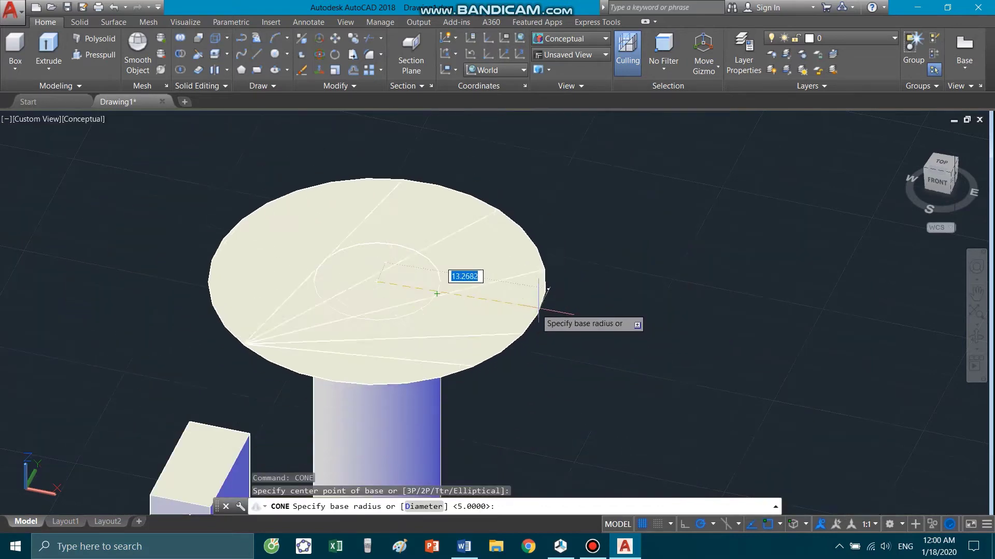
scroll(422, 293, up, 2)
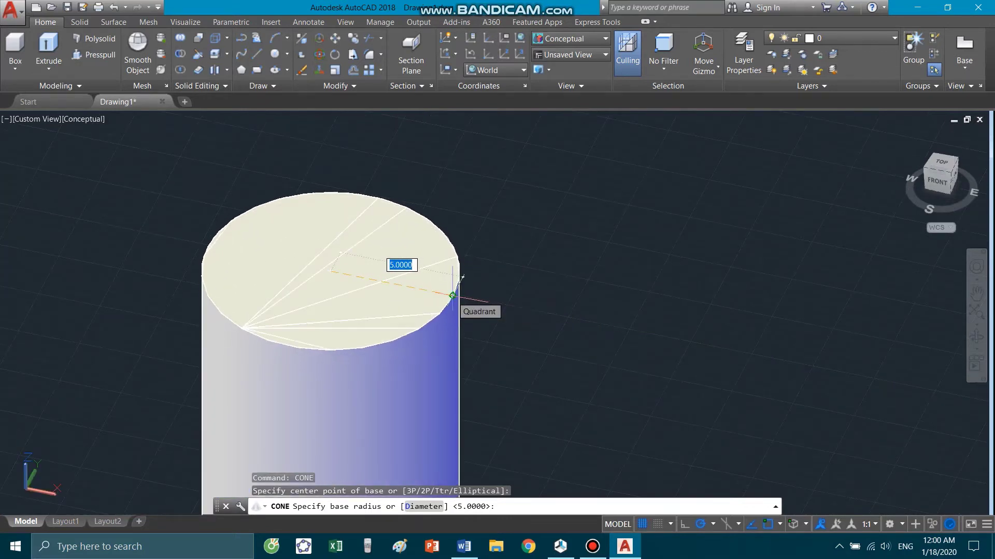
click(452, 295)
scroll(479, 425, down, 3)
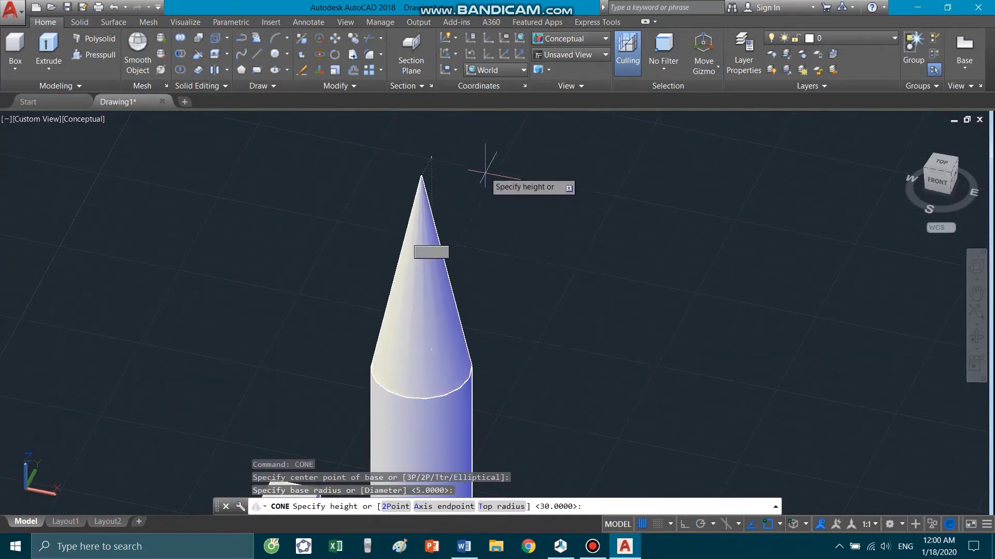
scroll(493, 287, down, 3)
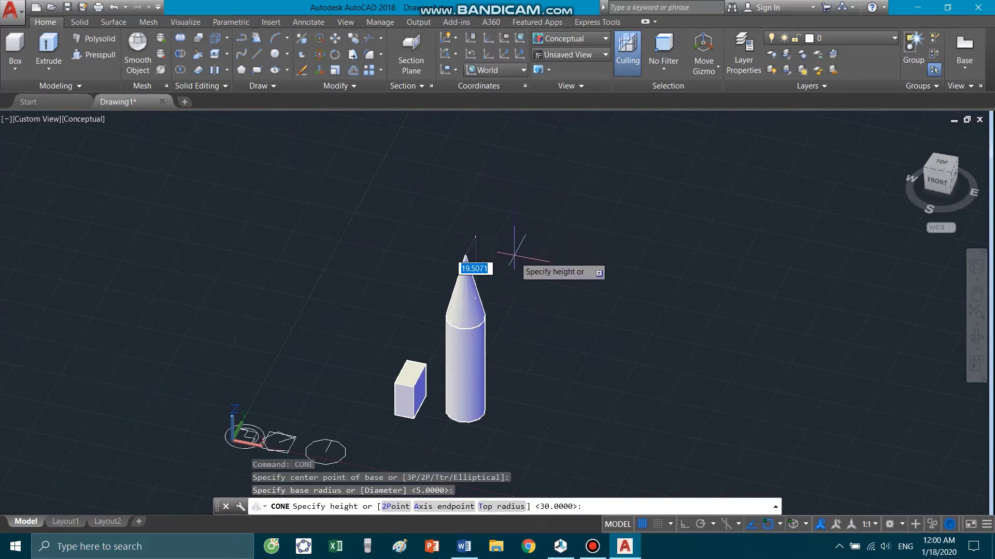
scroll(518, 243, down, 2)
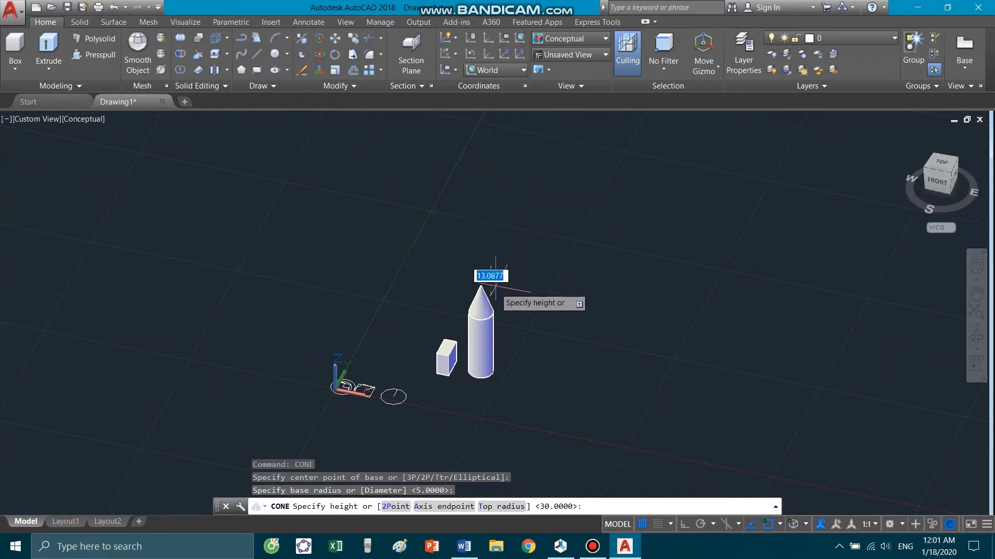
scroll(495, 279, up, 2)
text(15)
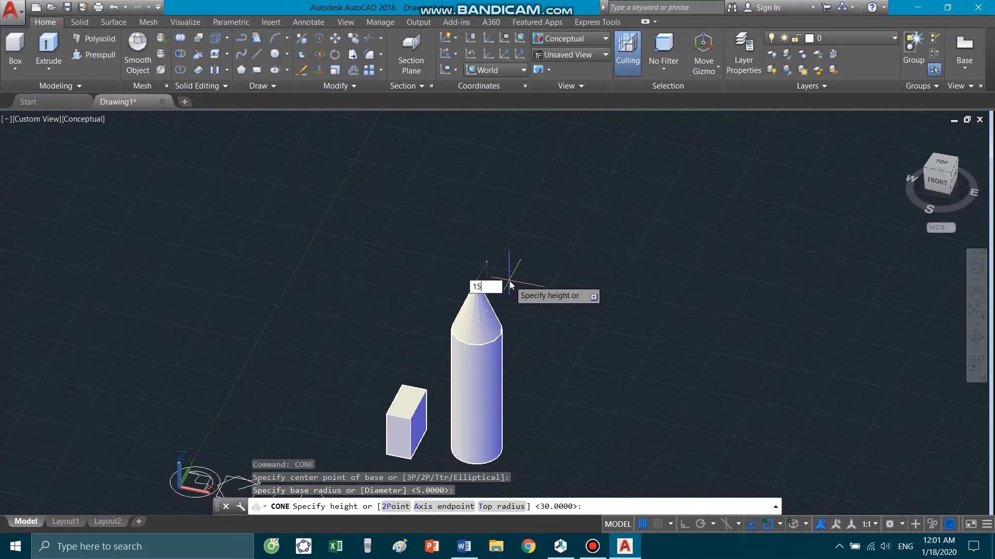
key(Return)
scroll(508, 280, up, 2)
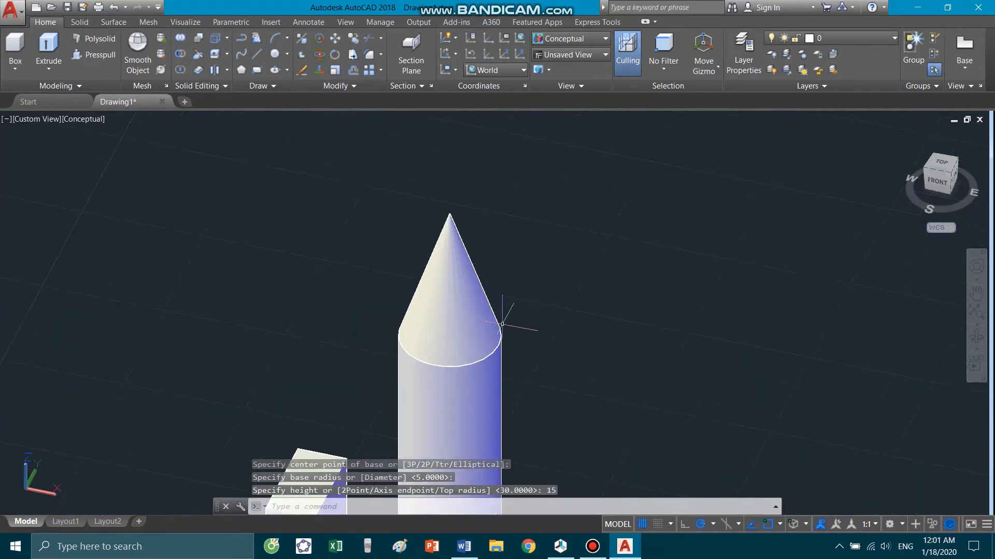
scroll(495, 352, up, 2)
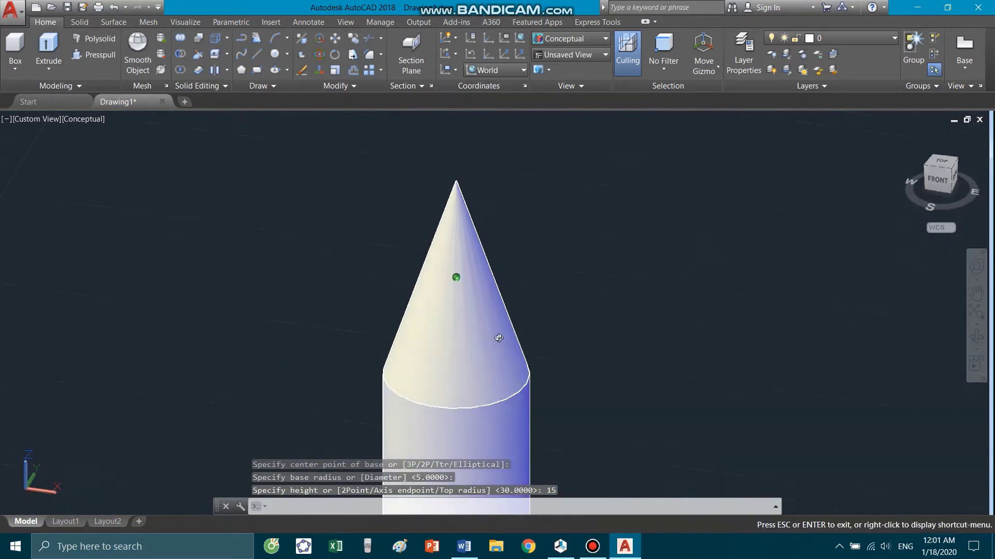
scroll(455, 278, down, 1)
scroll(455, 278, down, 3)
scroll(471, 275, down, 2)
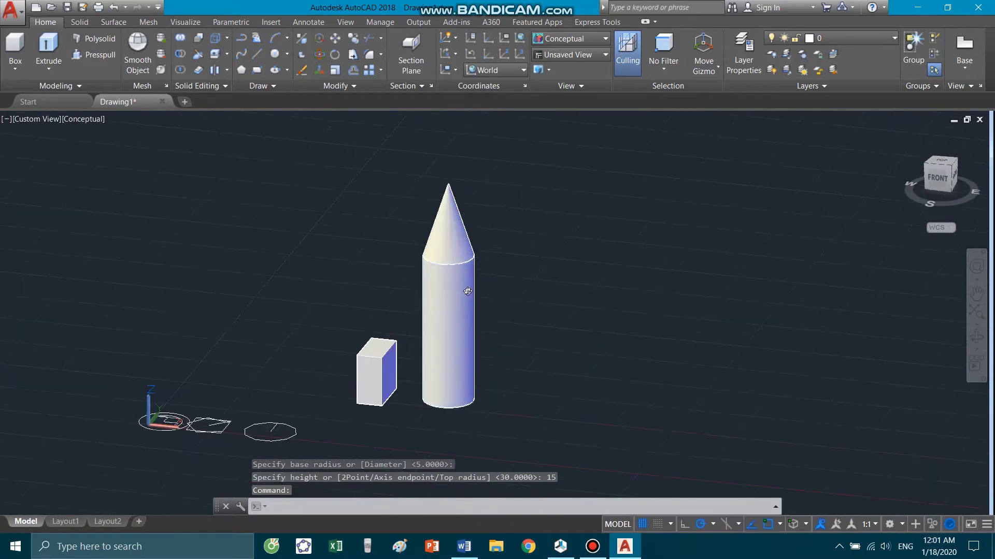
shift+middle_drag(472, 275, 455, 284)
scroll(453, 286, up, 2)
click(452, 286)
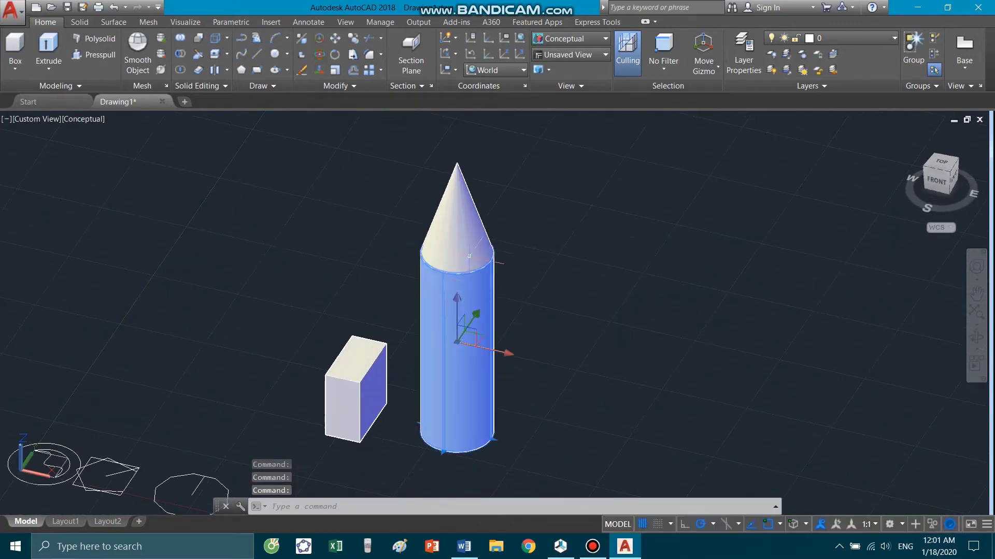
click(474, 249)
key(Escape)
click(476, 269)
key(Escape)
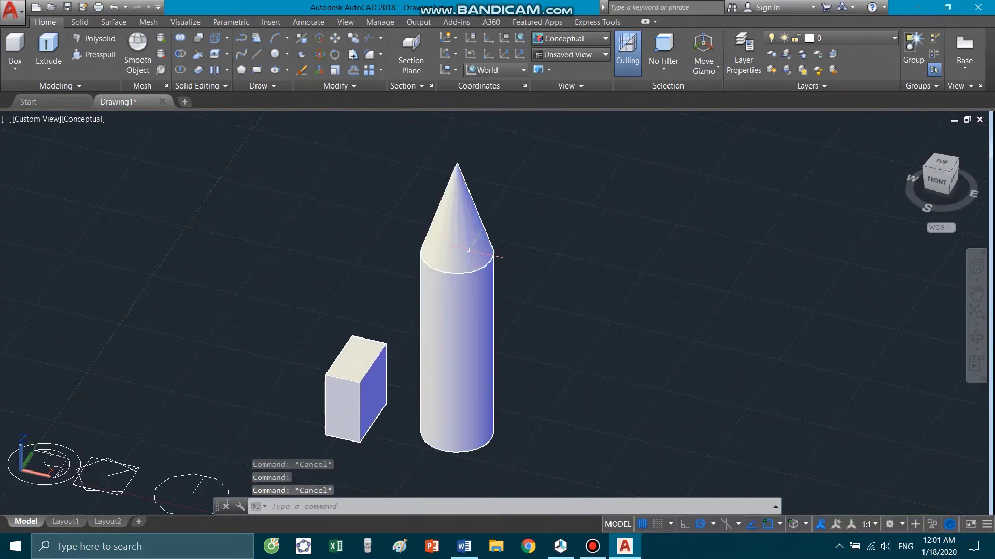
click(474, 264)
key(Escape)
click(472, 262)
key(Escape)
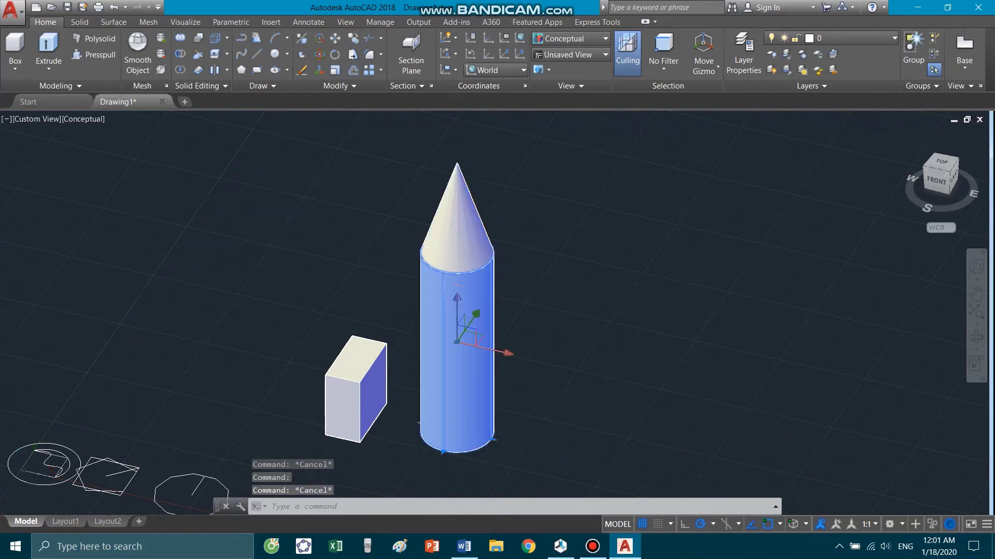
click(471, 262)
key(Escape)
click(471, 261)
key(Escape)
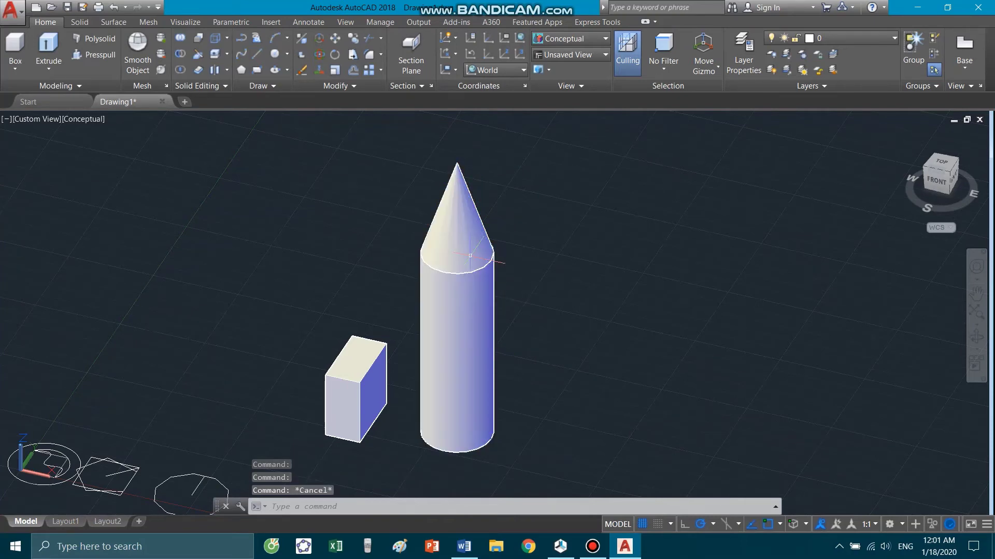
scroll(470, 261, up, 3)
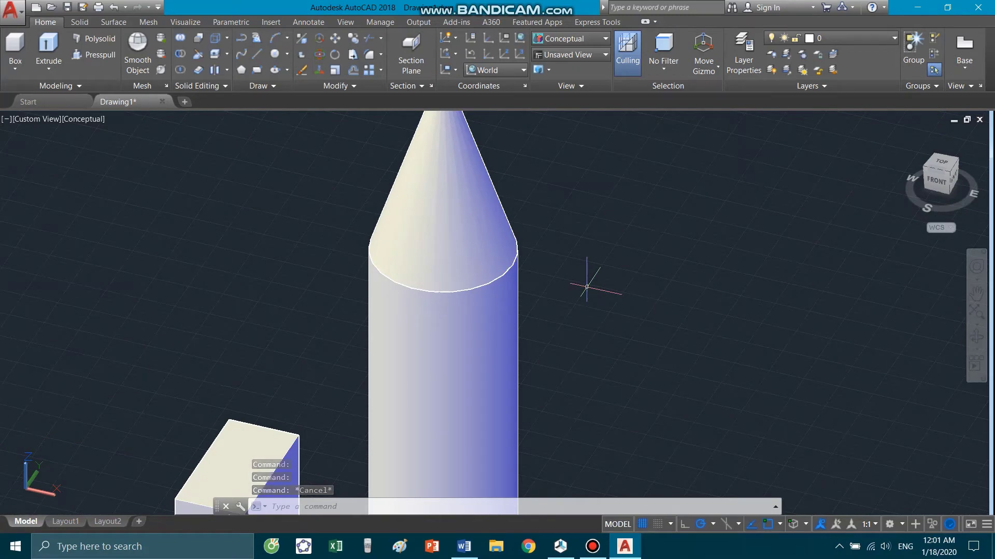
- Union the cone and the cylinder into one solid with UNI
text(UN)
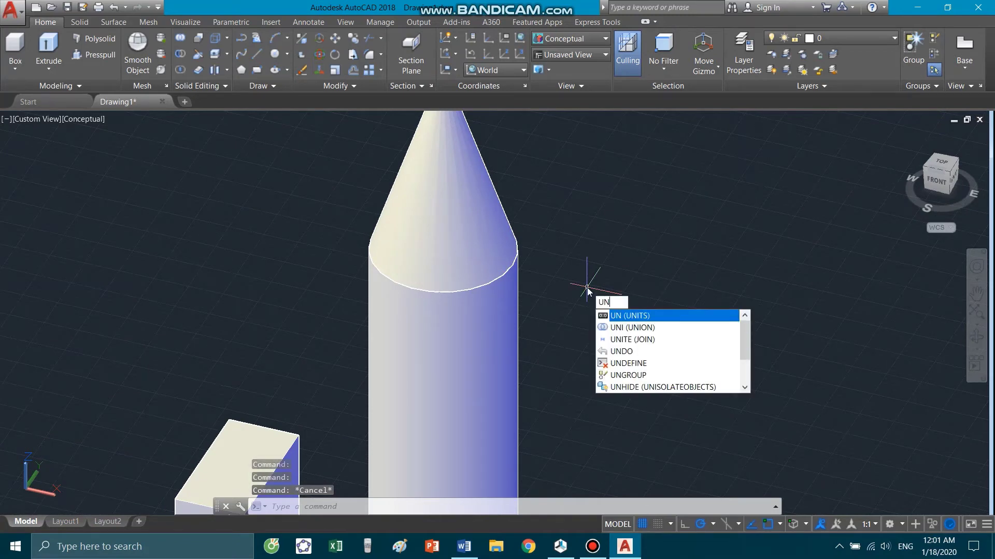
text(I)
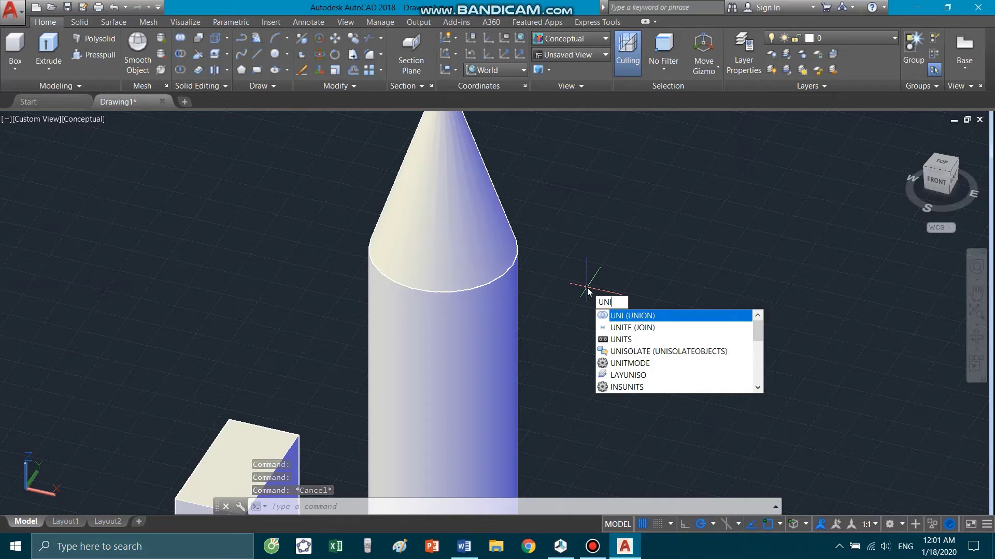
key(Return)
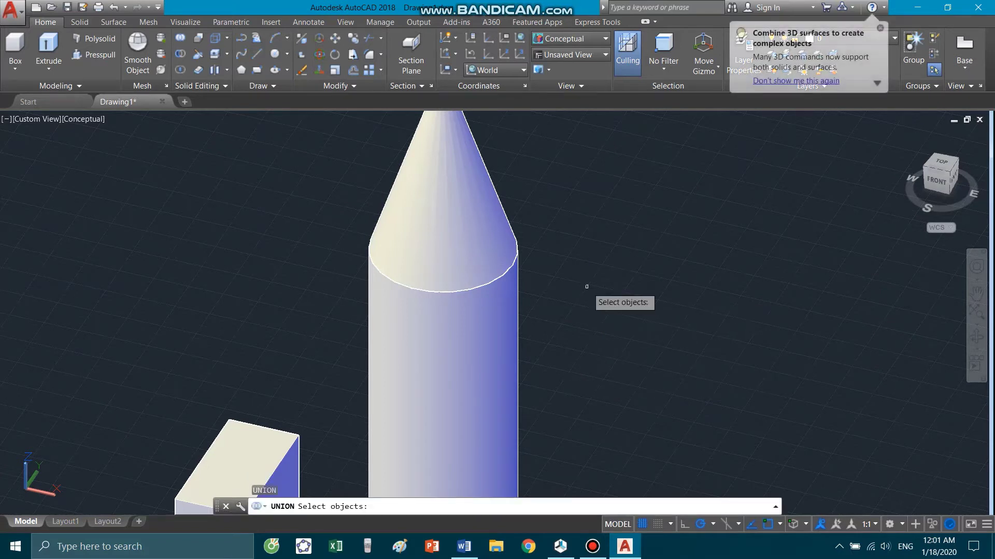
click(499, 308)
click(493, 227)
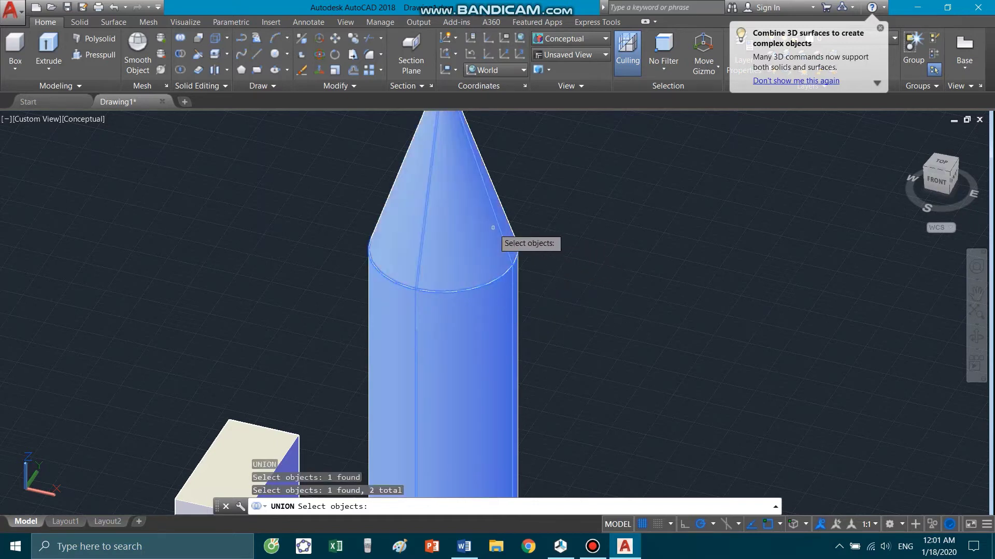
key(Return)
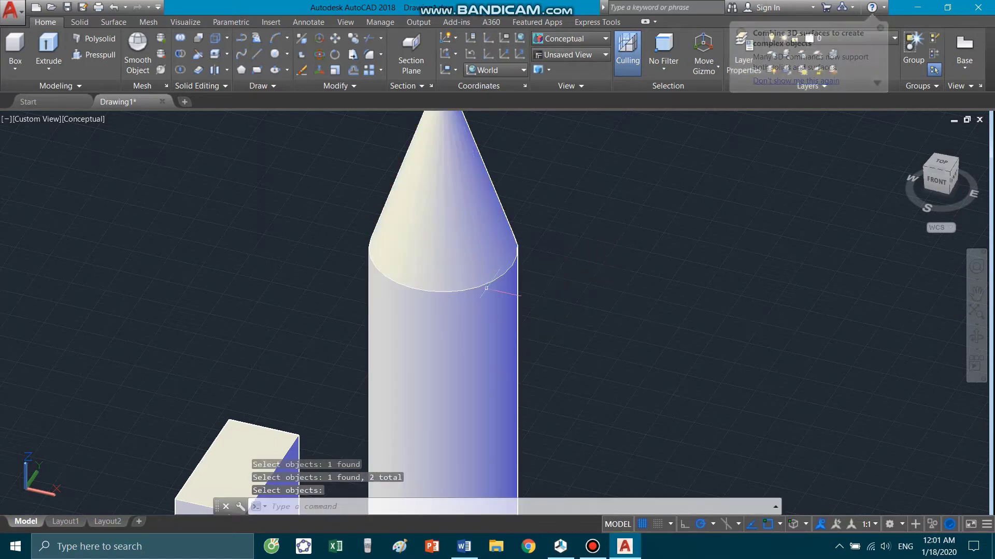
- Check the merged solid, then zoom in on the cylinder-cone junction
click(483, 309)
key(Escape)
scroll(505, 307, down, 3)
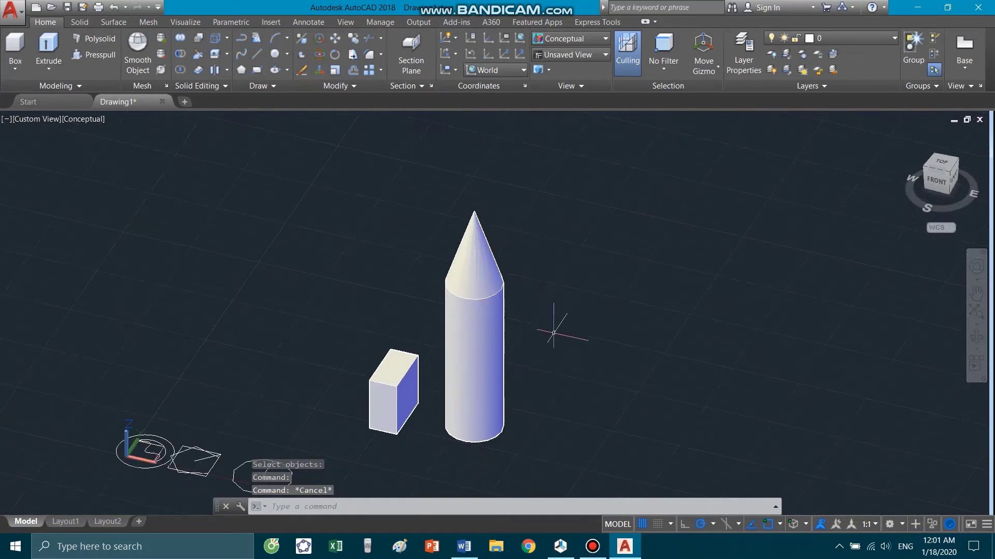
click(495, 355)
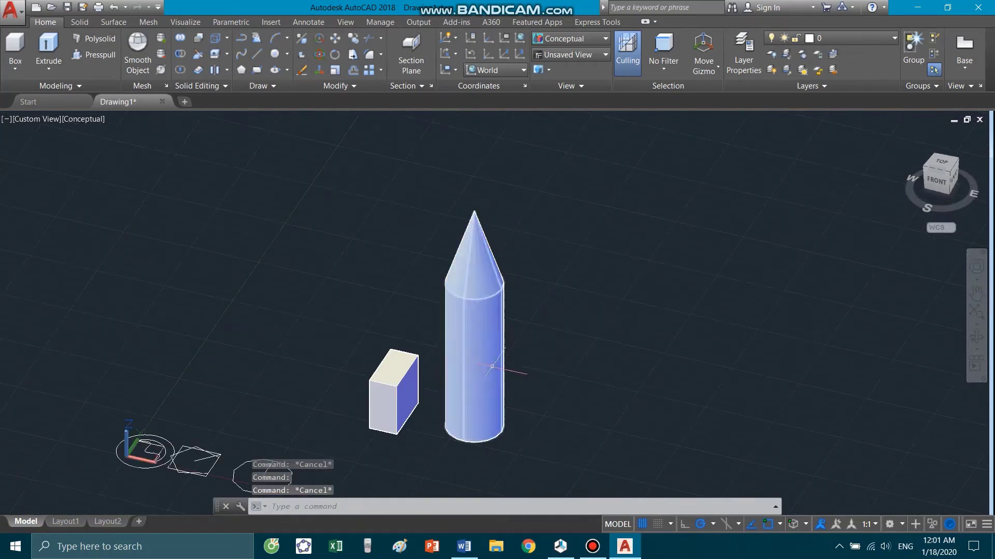
key(Escape)
scroll(472, 293, up, 5)
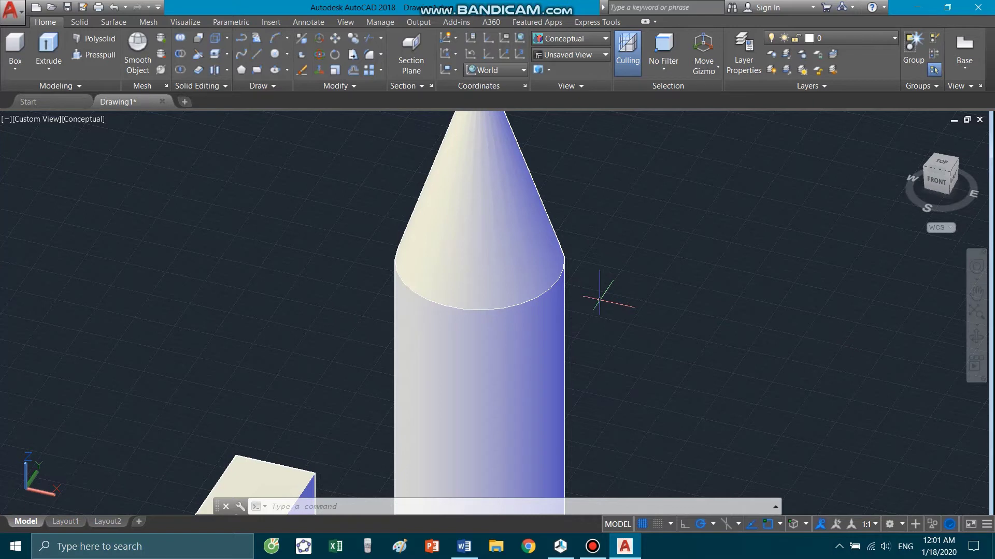
scroll(496, 307, up, 2)
scroll(495, 306, up, 2)
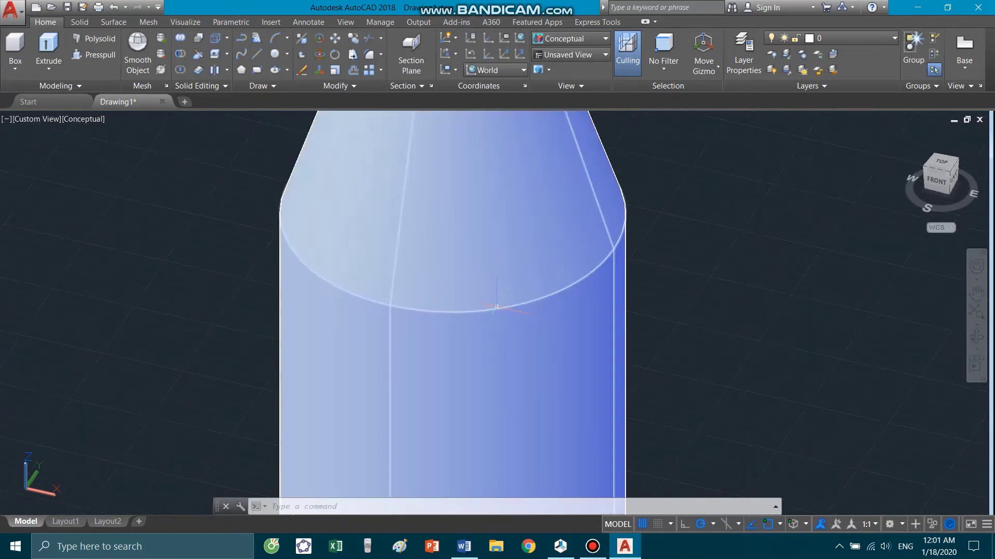
mouse_move(496, 309)
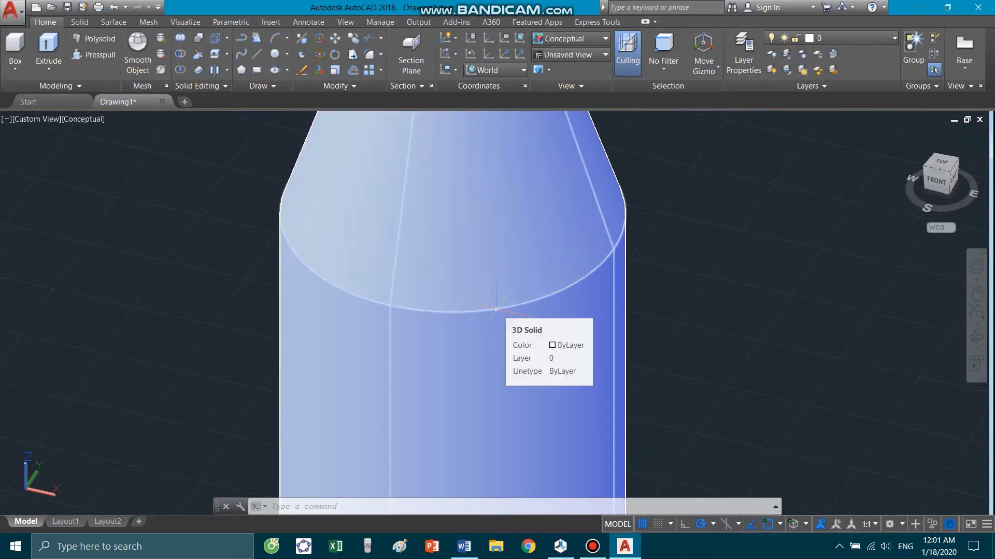
- Fillet the cylinder's top edge at the cone base with radius 5, then orbit out
text(F)
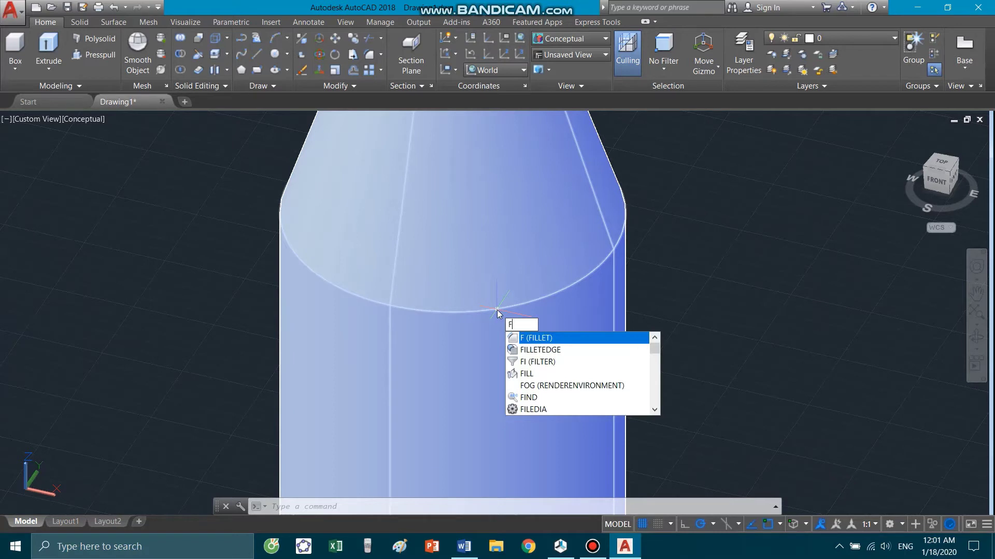
key(Return)
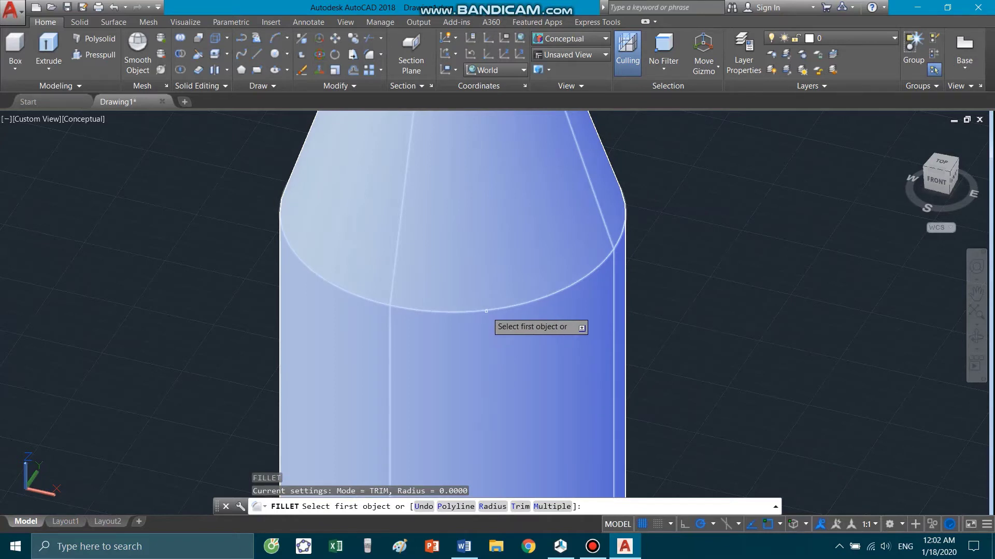
click(486, 311)
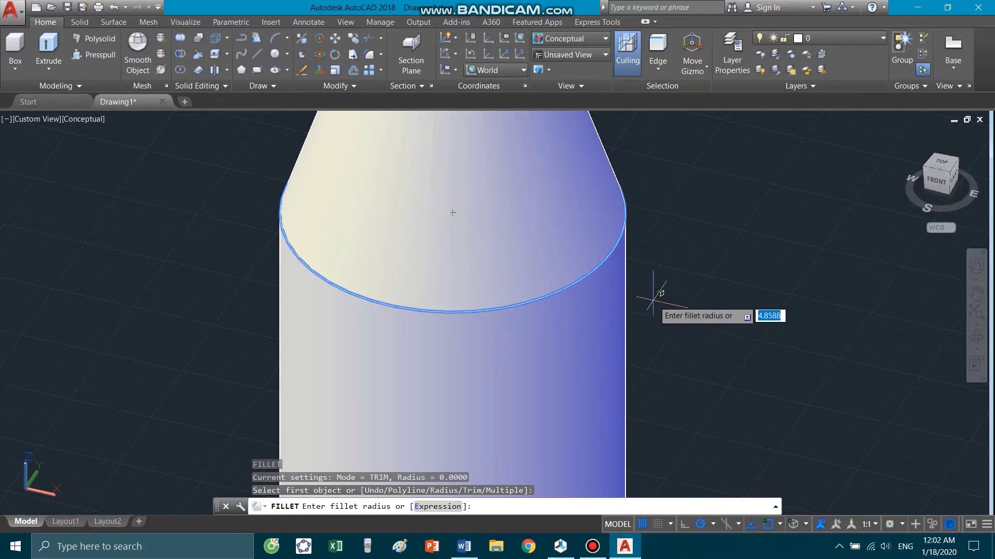
text(5)
key(Return)
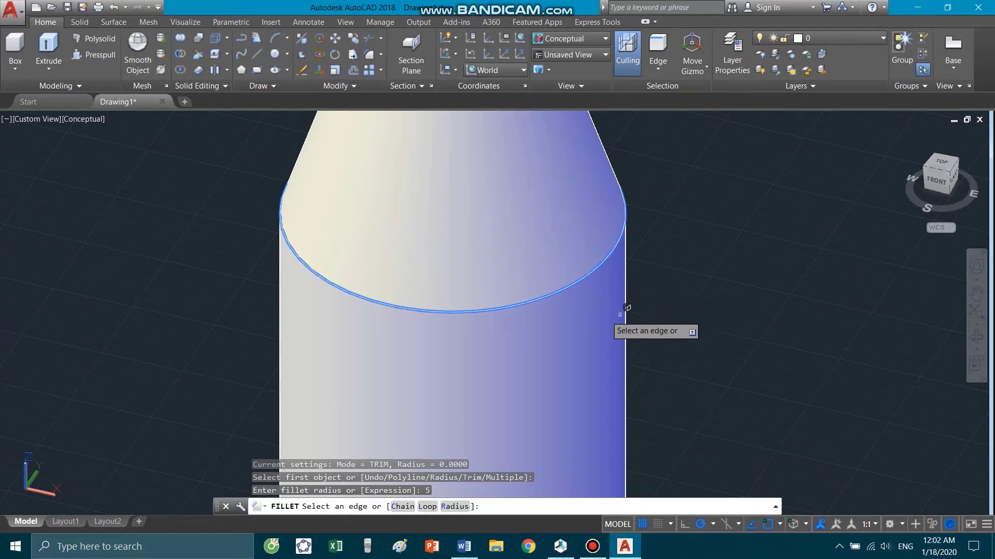
click(500, 305)
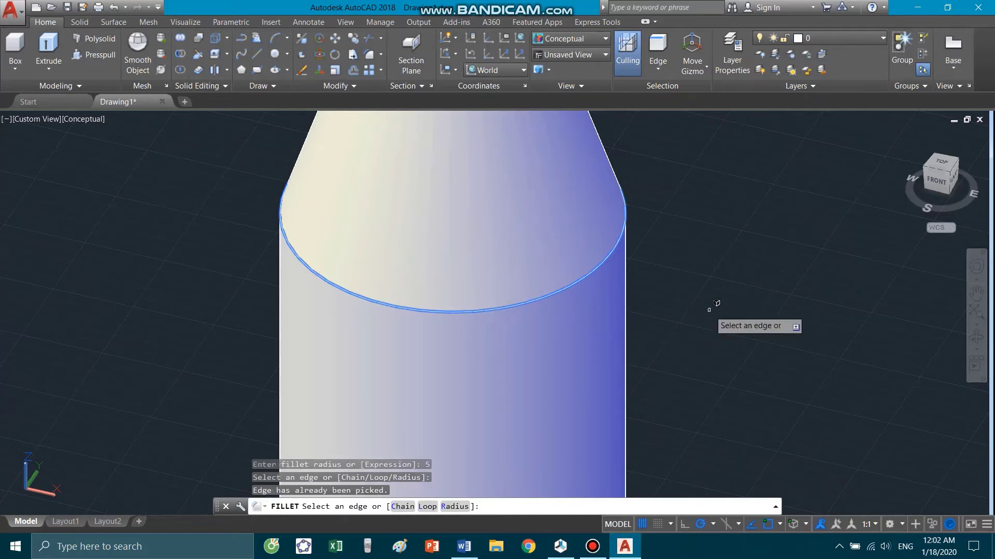
key(Return)
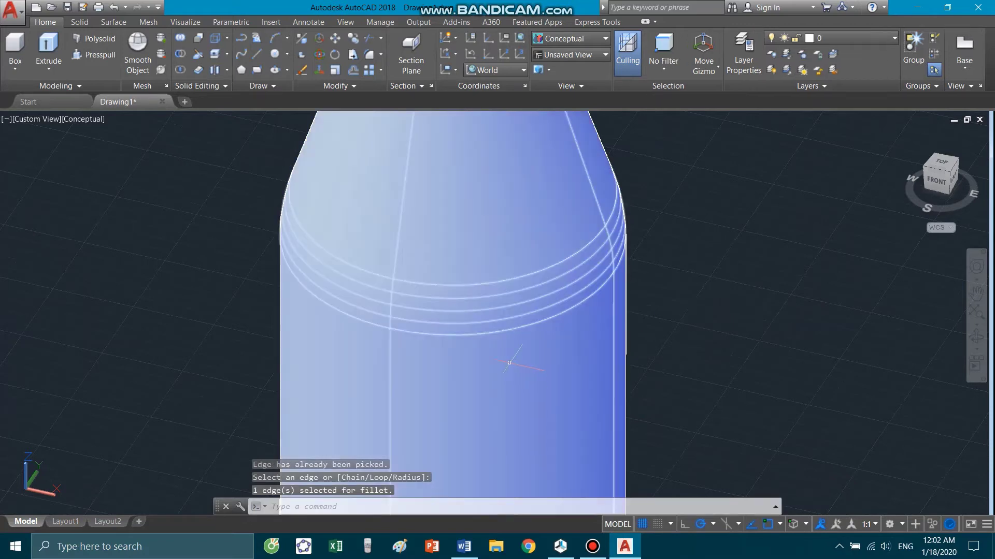
scroll(500, 330, down, 3)
shift+middle_drag(541, 344, 414, 290)
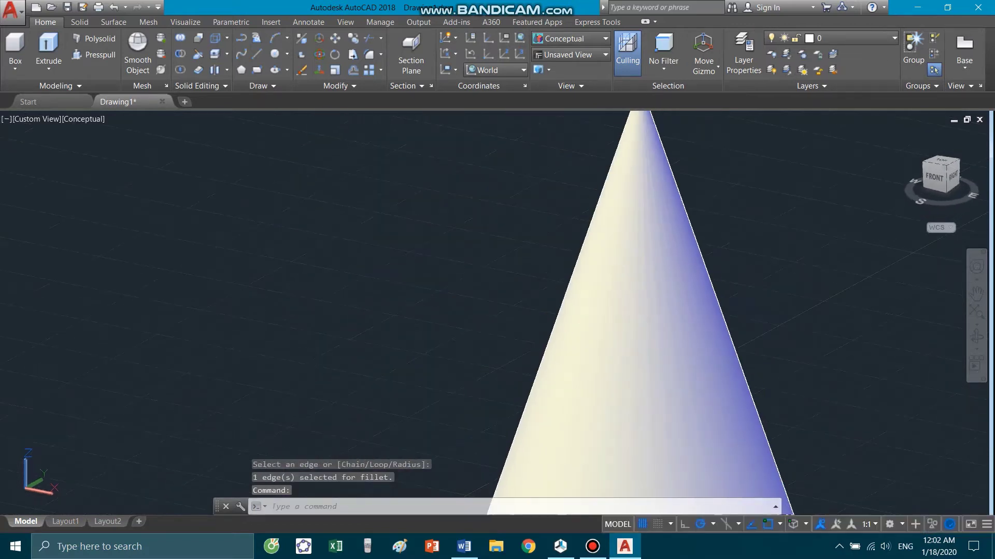
scroll(376, 278, down, 2)
key(Escape)
- Orbit and zoom the view around the pencil solid toward the box
scroll(451, 338, down, 3)
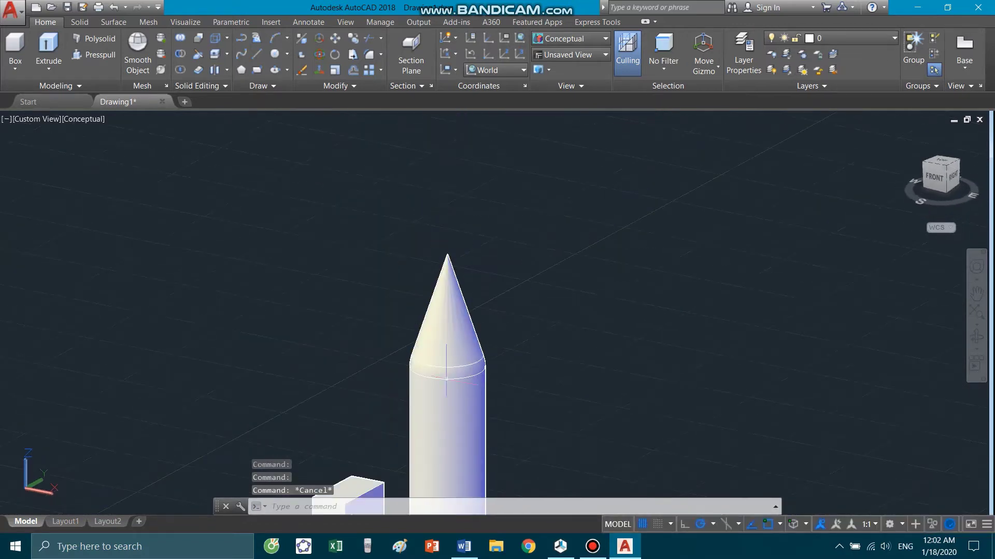
scroll(443, 392, up, 4)
mouse_move(446, 384)
shift+middle_down()
mouse_move(442, 392)
mouse_move(433, 384)
shift+middle_up()
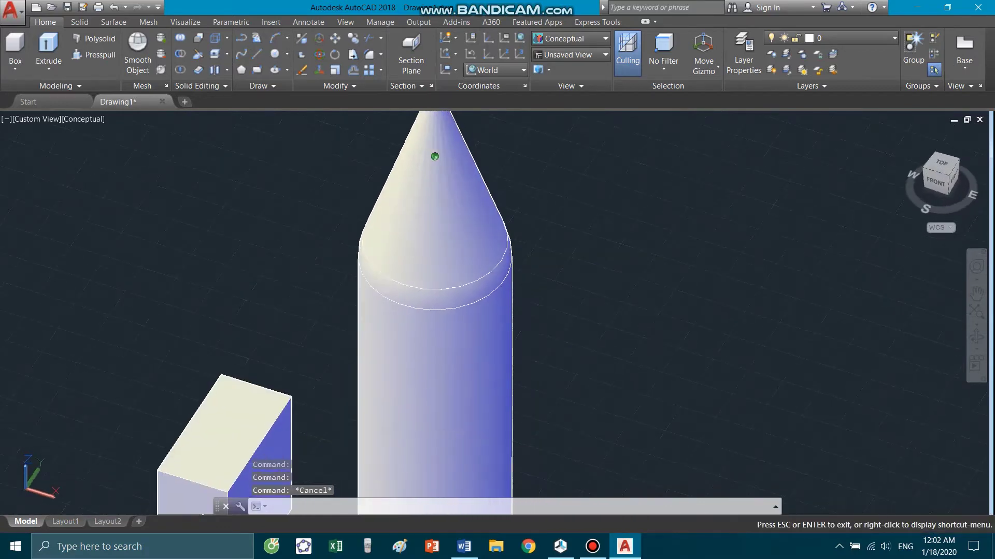
scroll(433, 384, up, 3)
scroll(431, 285, down, 2)
scroll(431, 286, down, 2)
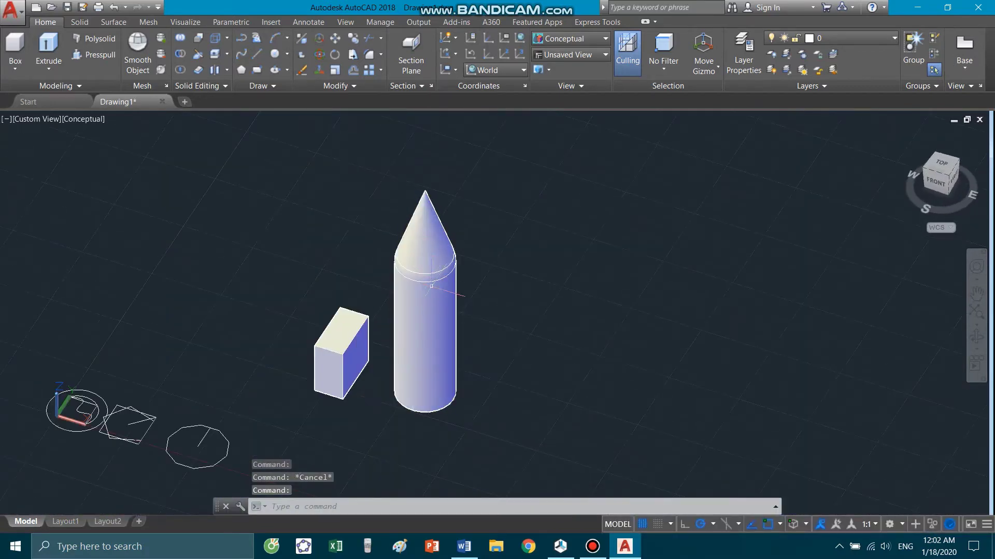
scroll(317, 347, up, 5)
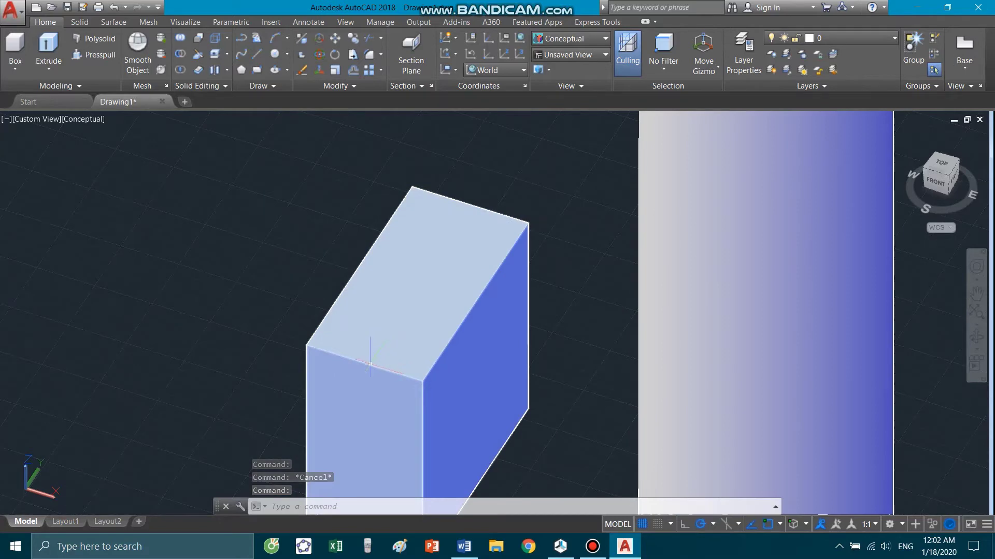
scroll(370, 363, up, 2)
- Start a radius-5 fillet on the box and pick its front top edge
text(F)
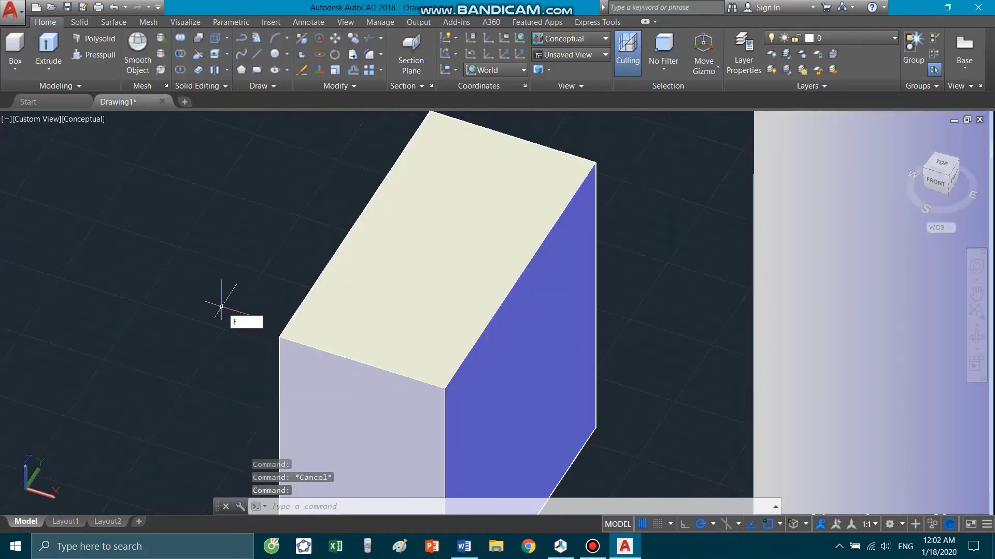
key(Return)
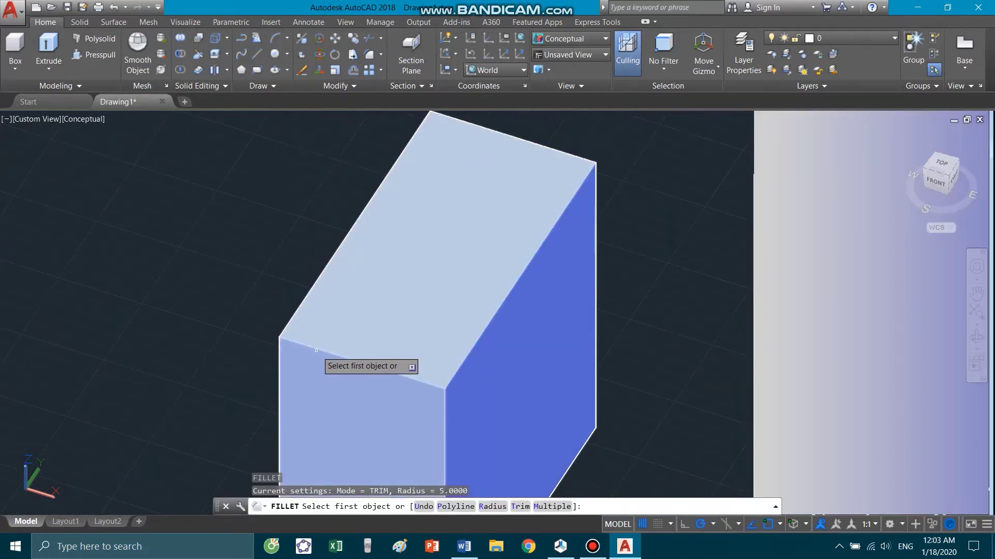
click(319, 350)
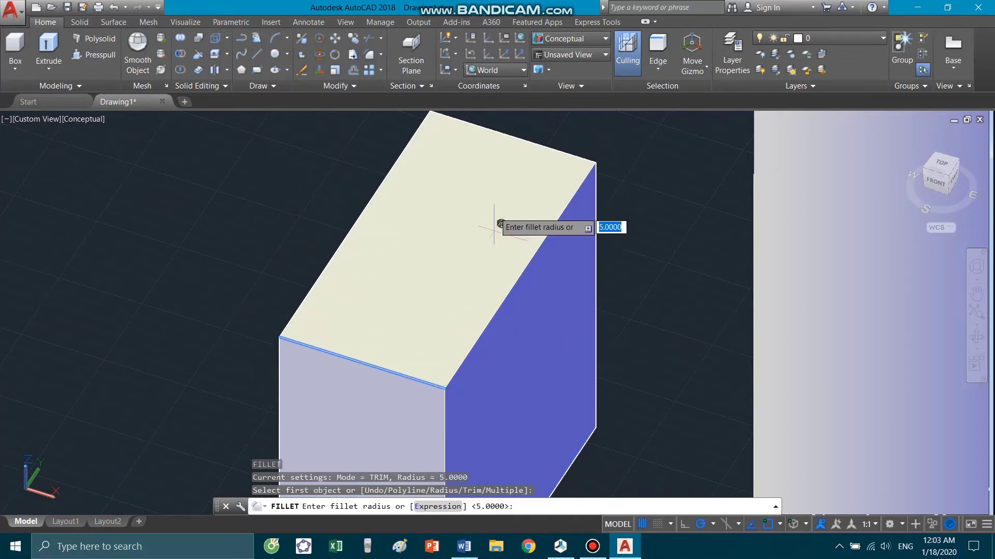
scroll(466, 227, down, 2)
scroll(336, 233, up, 1)
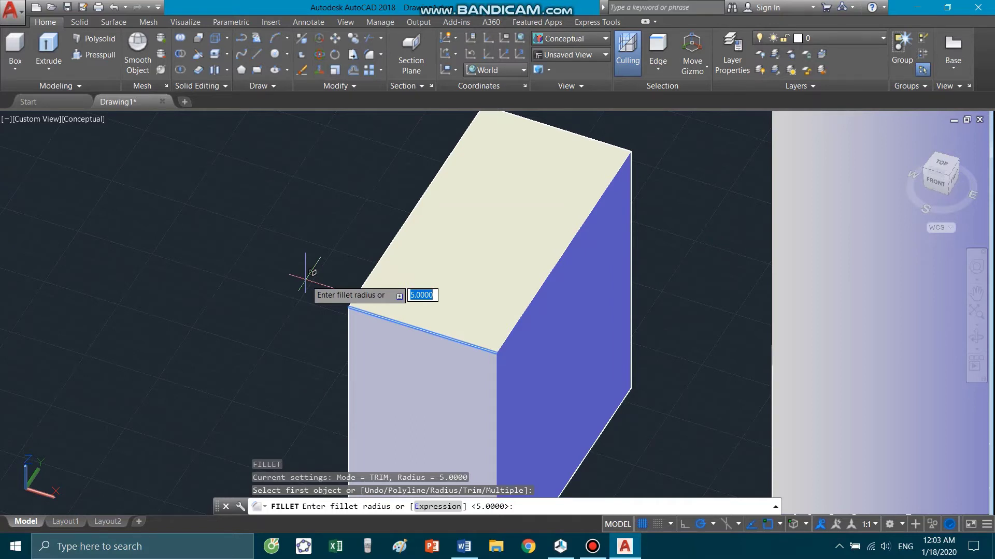
key(Return)
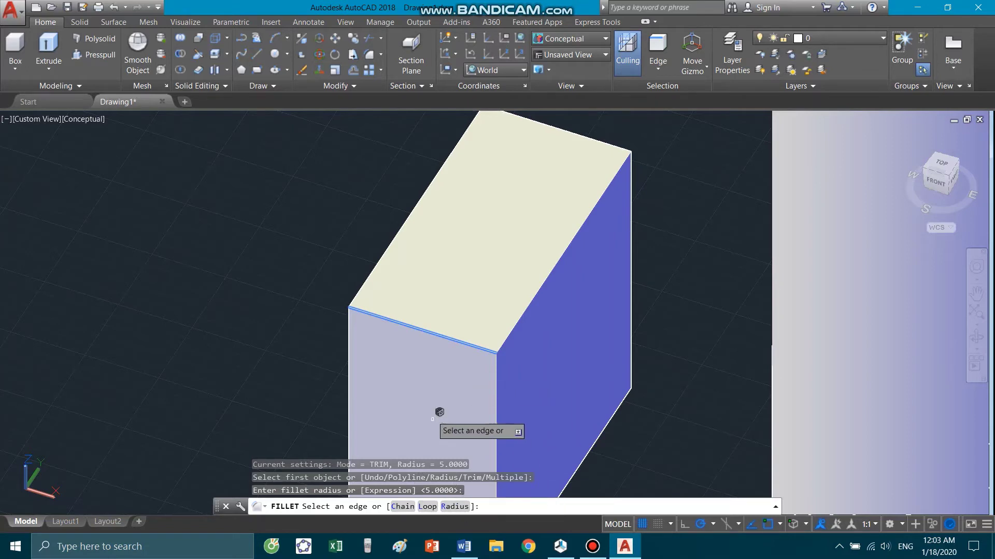
click(436, 334)
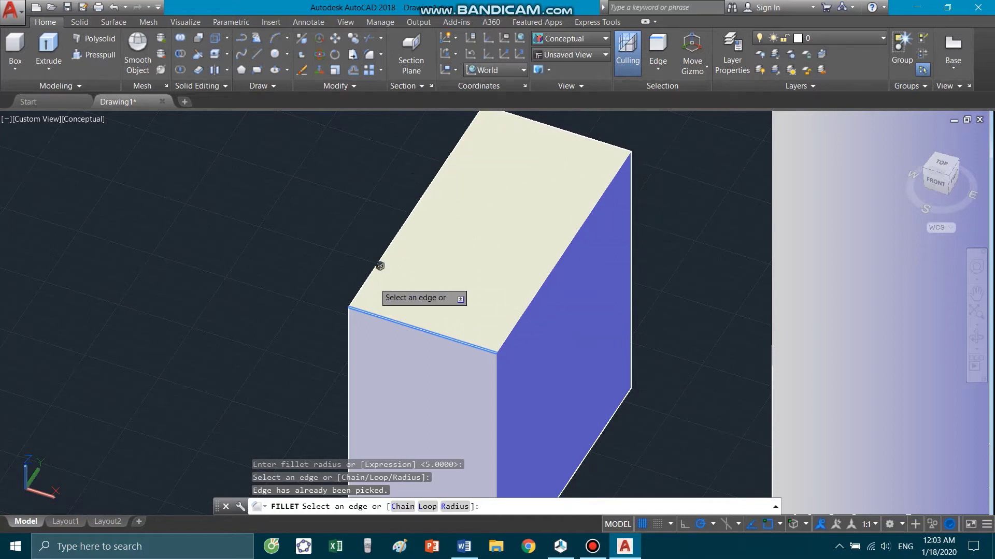
- Fillet the box's four top edges as one loop at radius 5
click(427, 506)
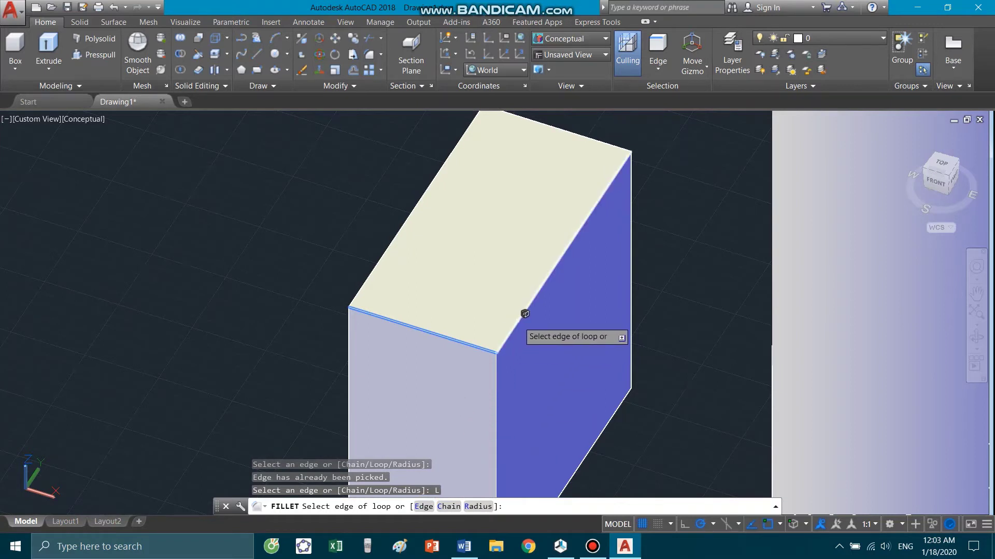
click(518, 324)
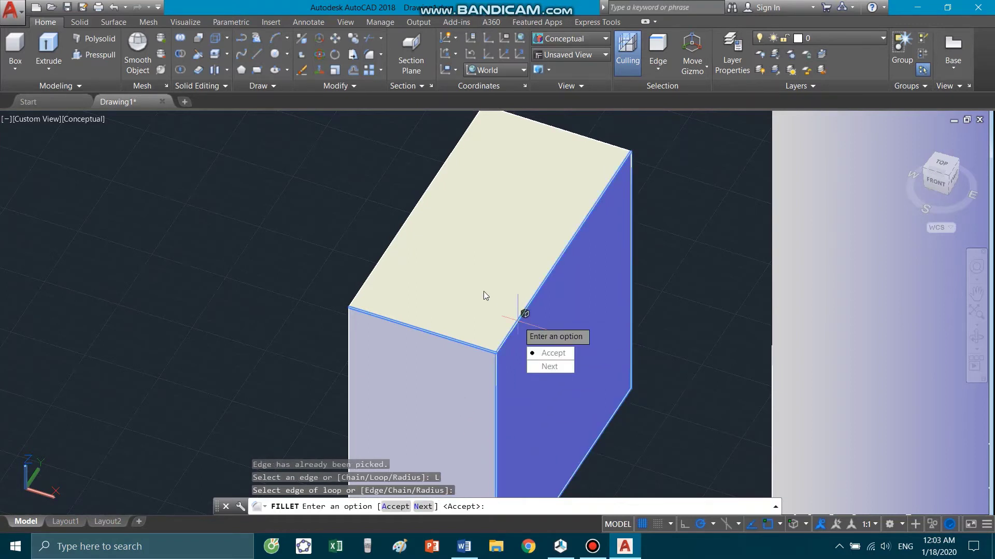
scroll(518, 290, down, 2)
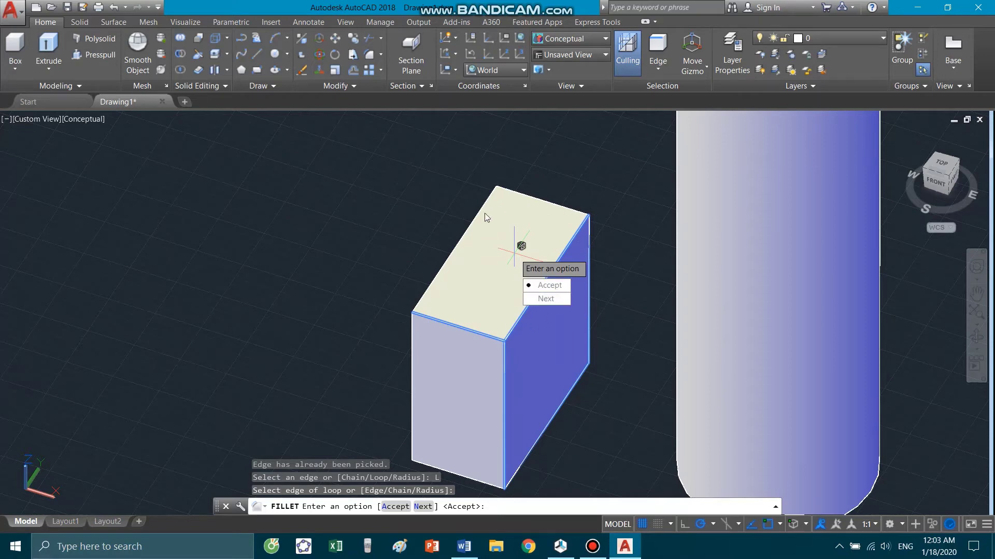
click(548, 300)
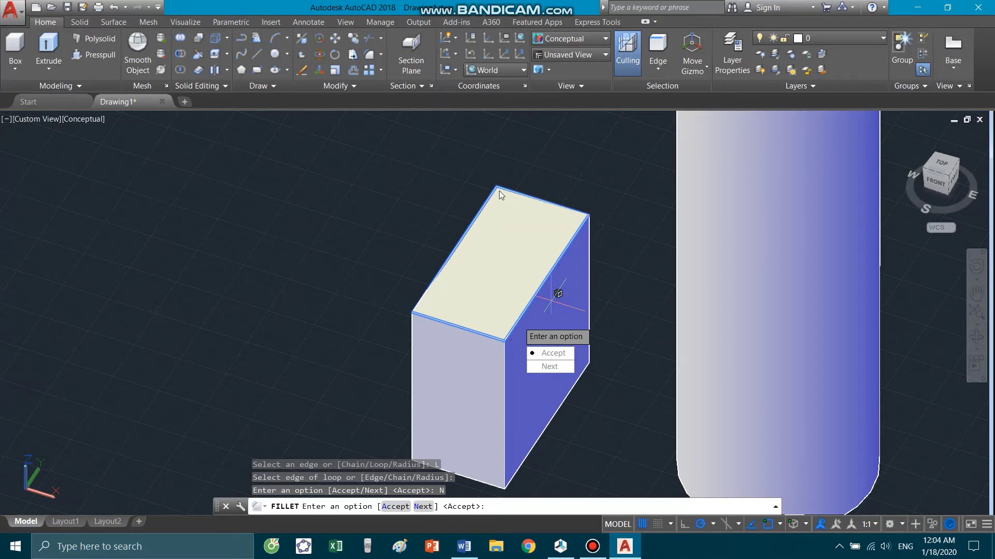
scroll(479, 325, up, 2)
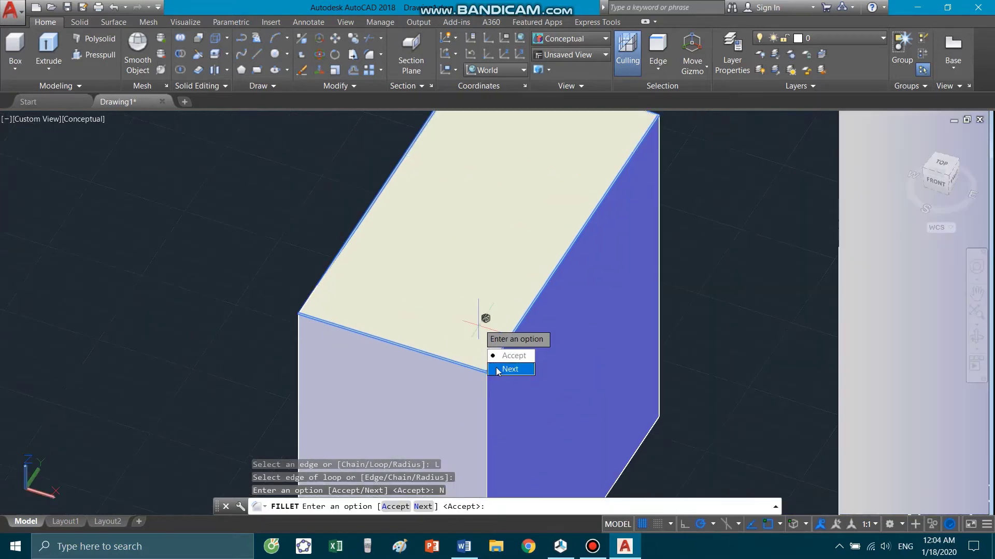
scroll(393, 309, down, 1)
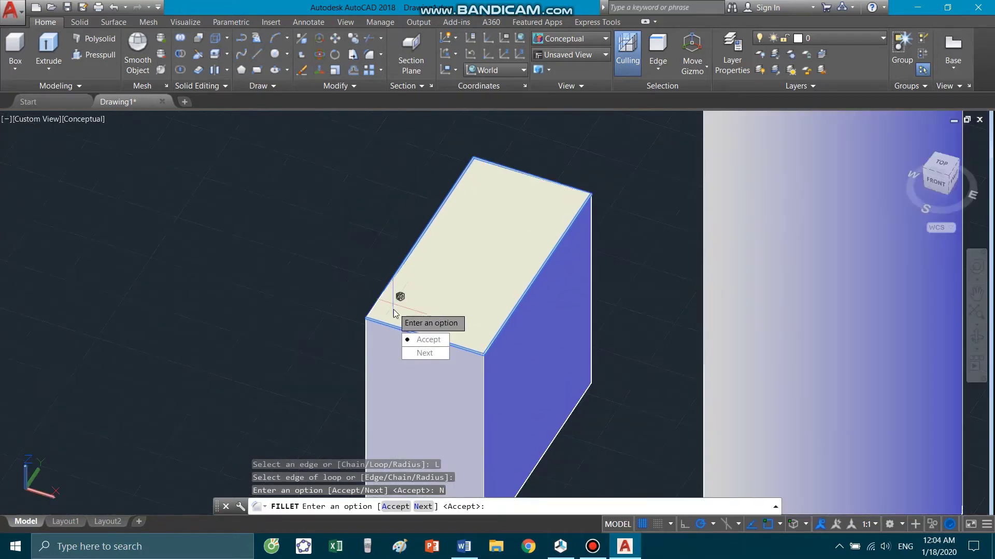
click(410, 341)
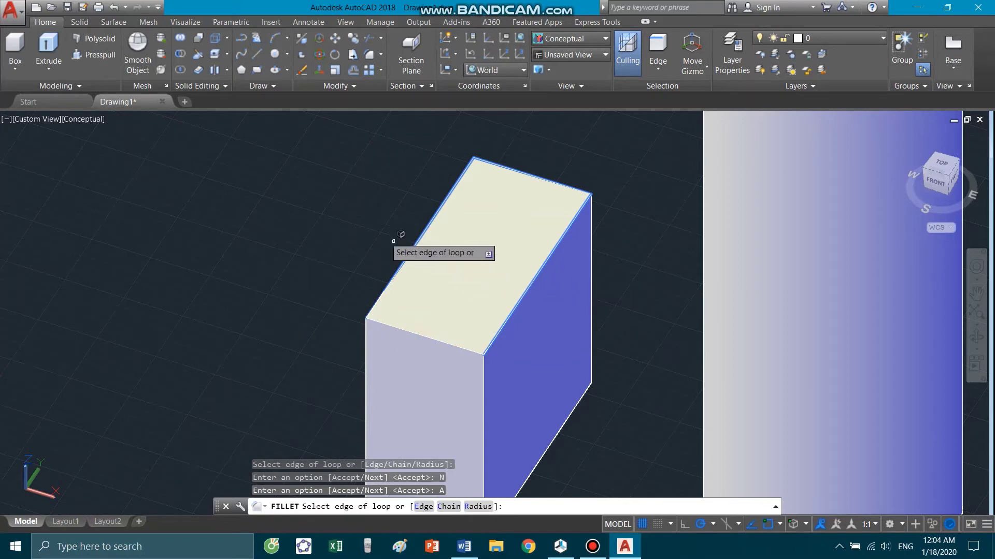
key(Return)
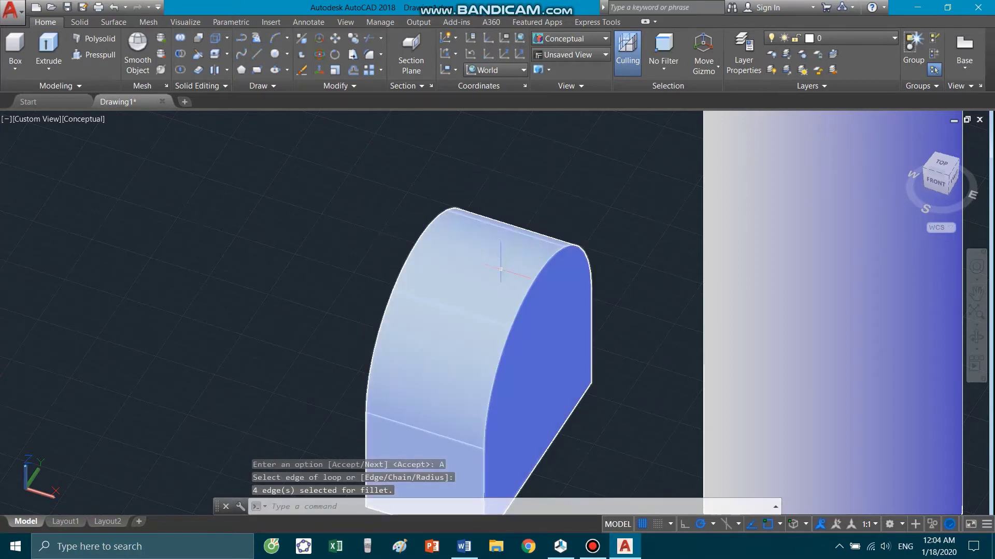
- Inspect the rounded box, then undo the loop fillet
shift+middle_drag(501, 269, 488, 273)
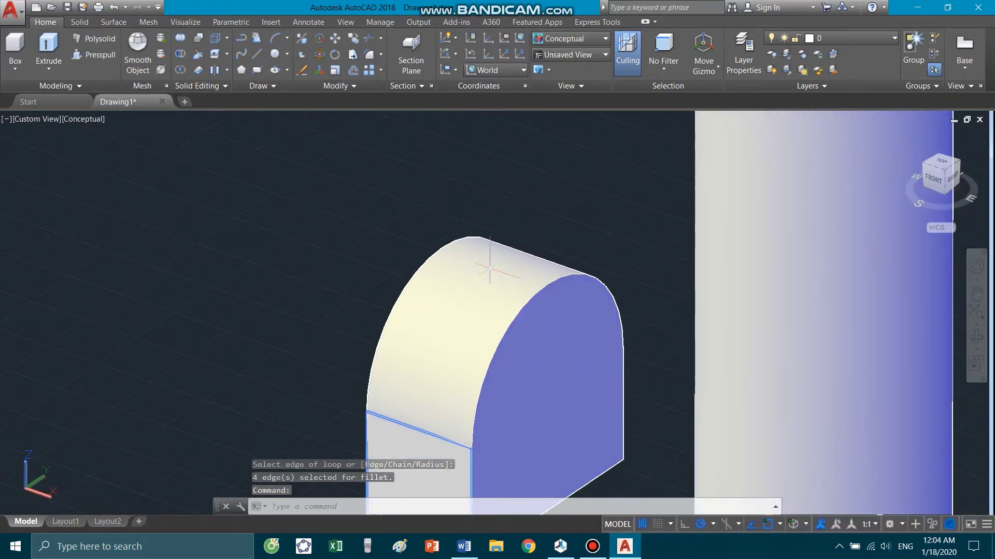
click(489, 268)
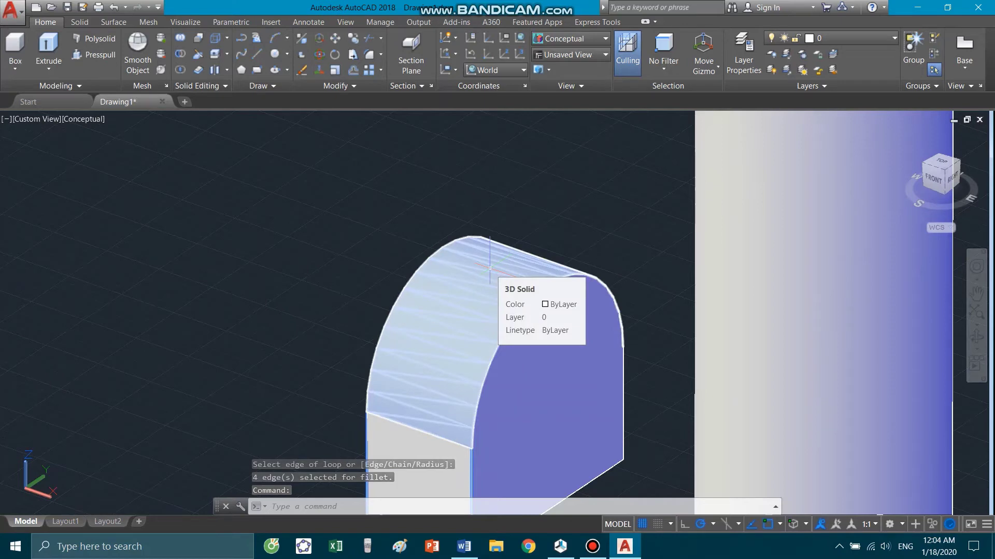
key(ctrl+z)
key(ctrl+z)
key(ctrl+z)
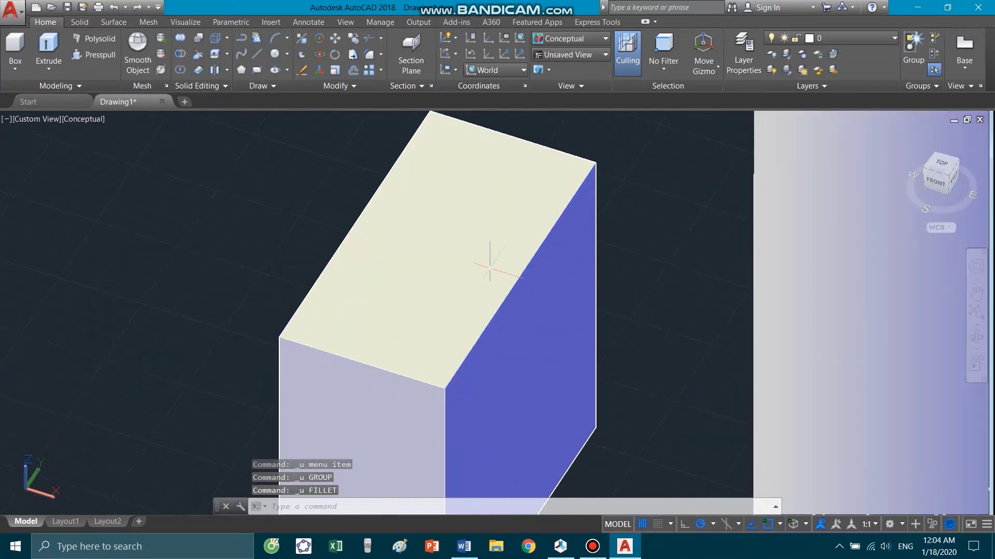
- Fillet the box's four top-face edges as a single loop with radius 1
click(489, 267)
text(F)
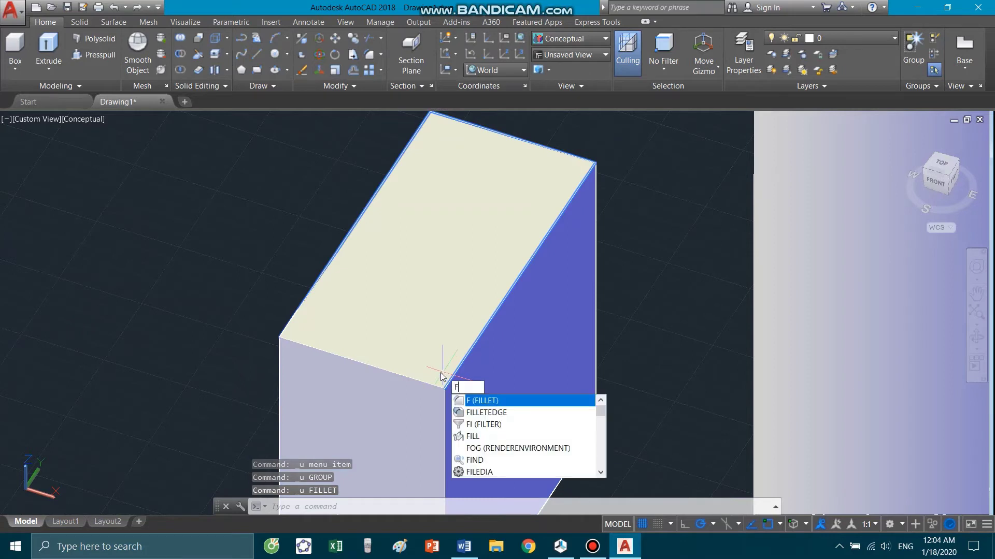
key(Return)
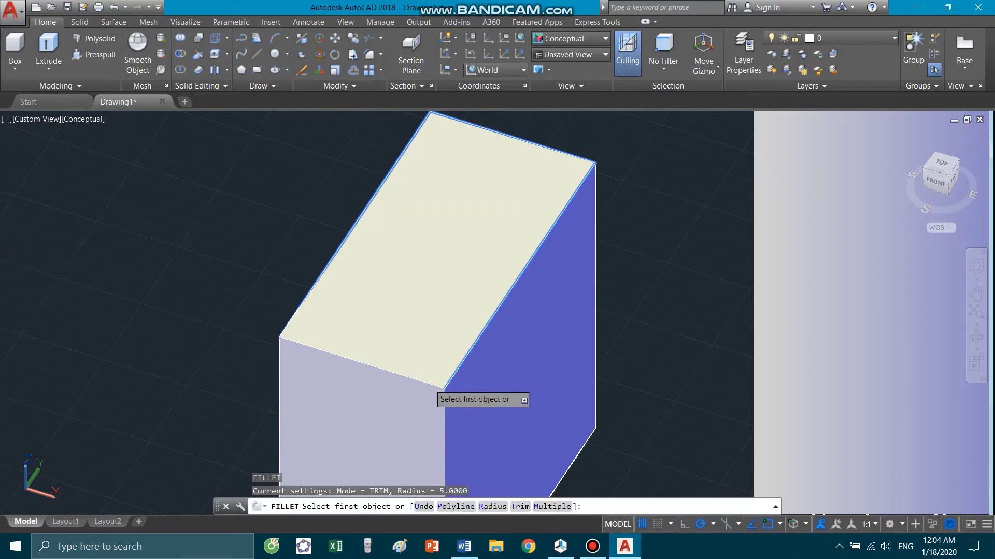
click(430, 381)
text(1)
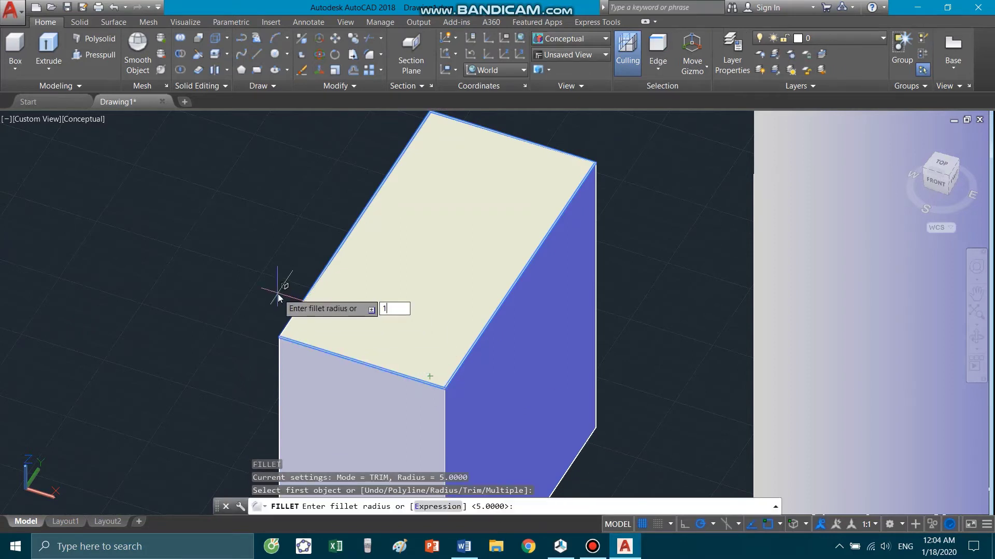
key(Return)
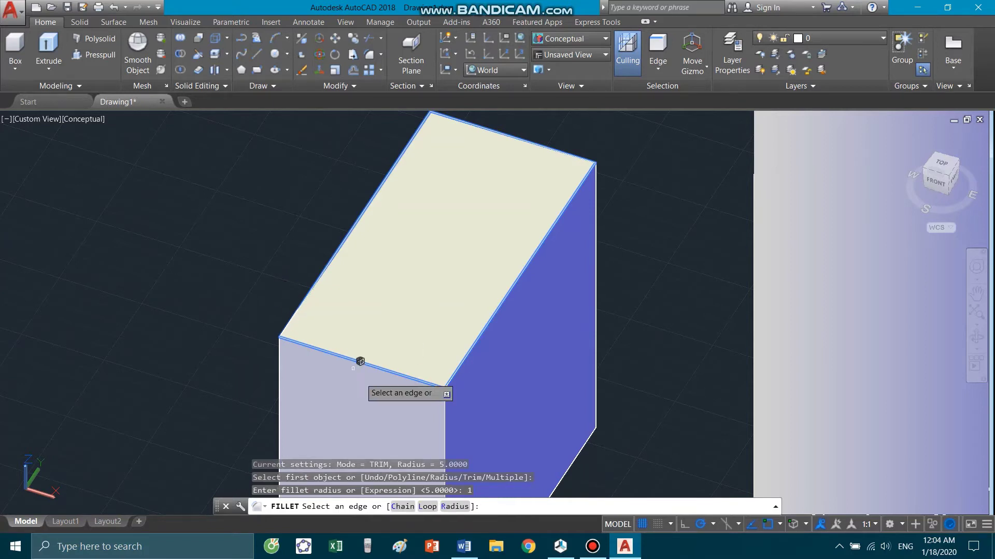
click(426, 507)
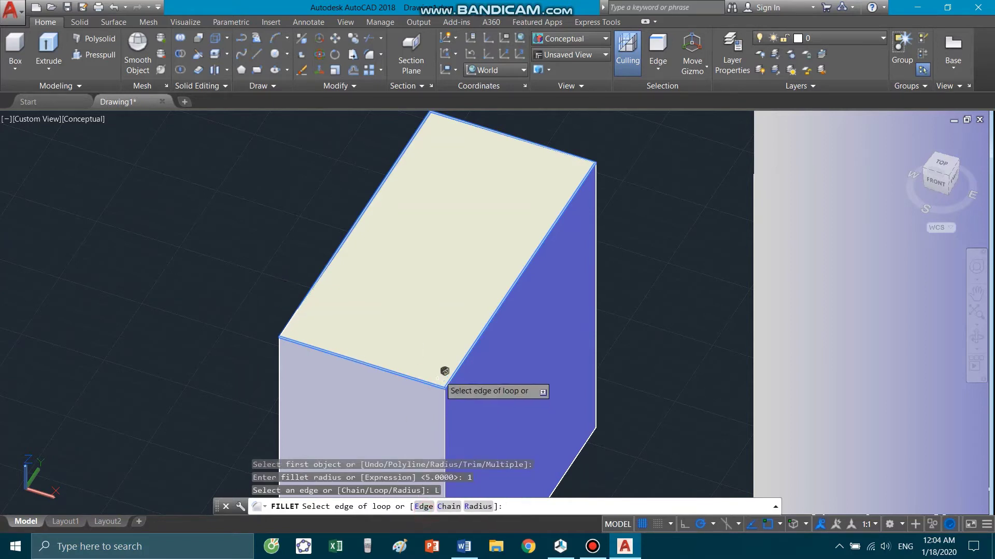
click(467, 357)
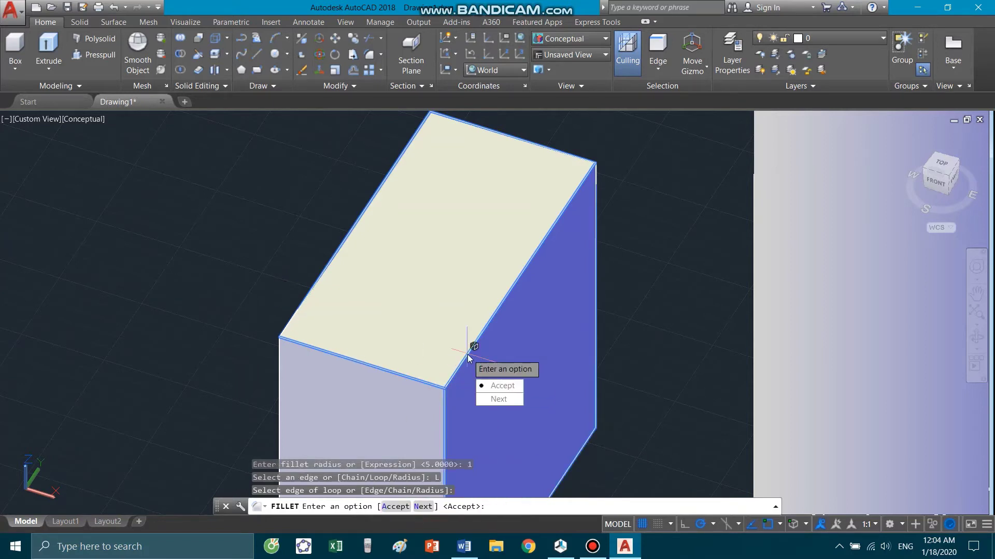
click(483, 400)
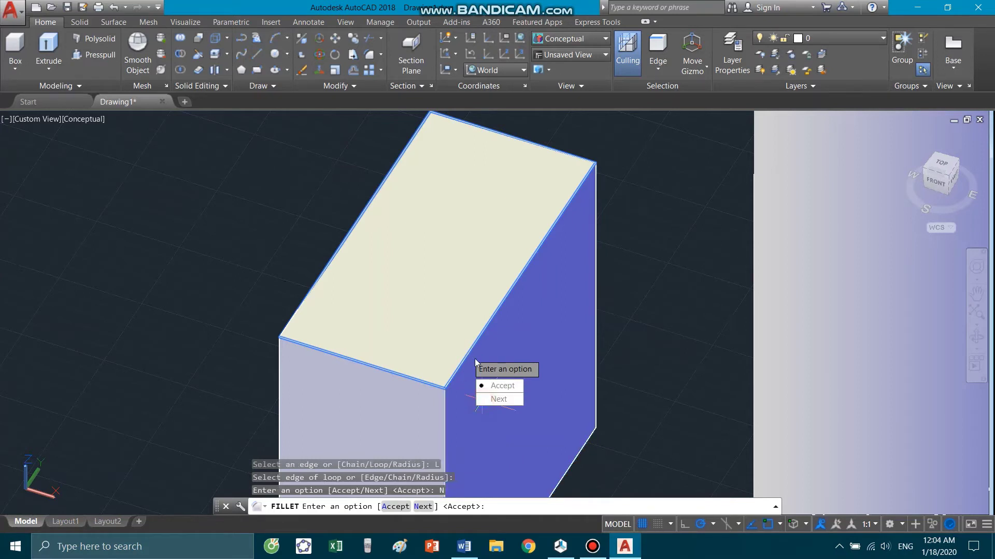
click(494, 385)
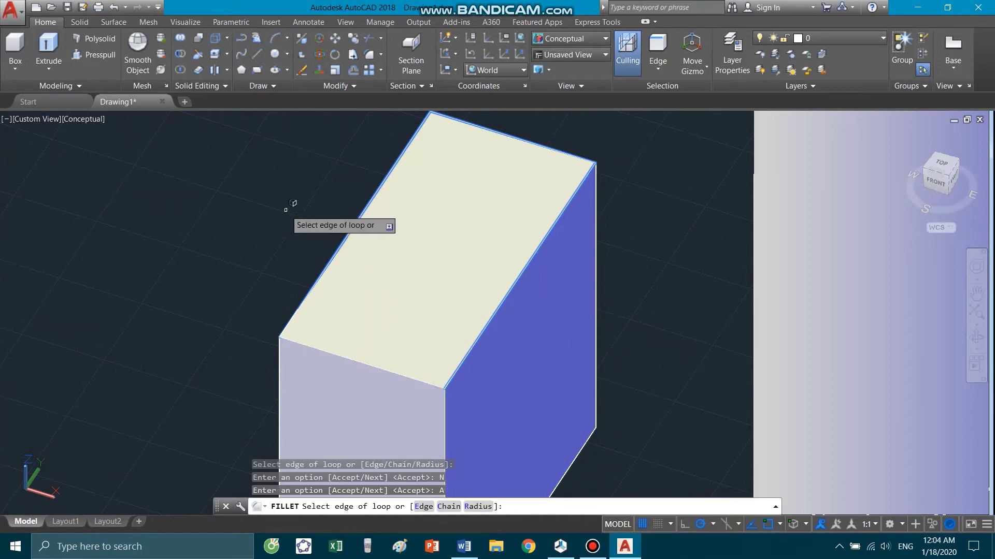
key(Return)
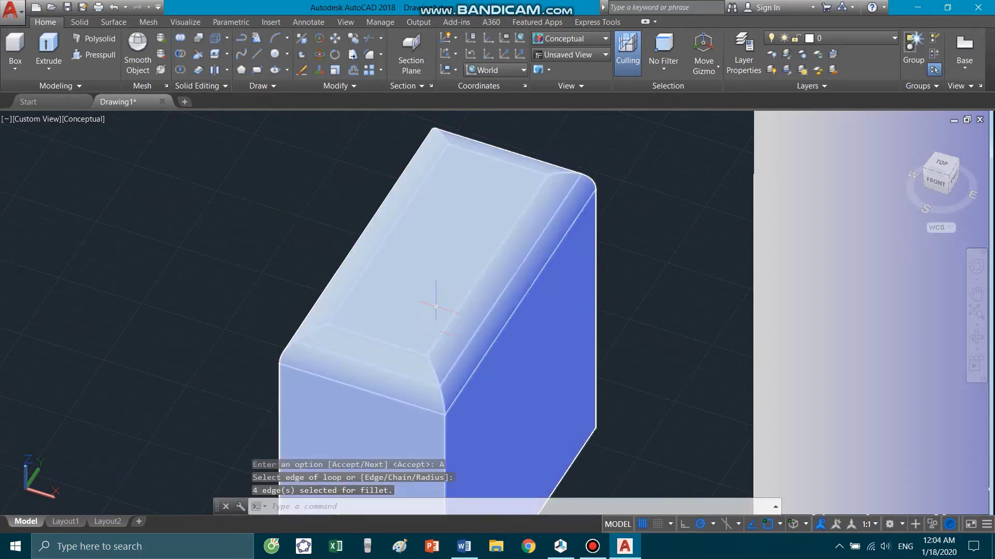
mouse_move(434, 290)
shift+middle_down()
mouse_move(443, 330)
mouse_move(495, 273)
mouse_move(527, 304)
mouse_move(480, 316)
mouse_move(420, 309)
mouse_move(373, 284)
mouse_move(420, 275)
mouse_move(515, 304)
mouse_move(476, 345)
mouse_move(450, 338)
shift+middle_up()
scroll(450, 337, down, 2)
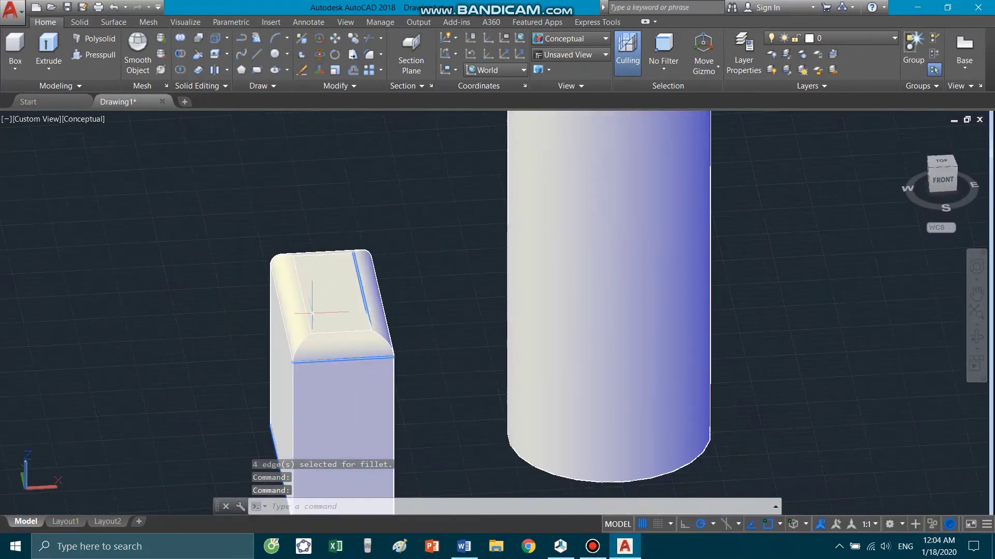
click(314, 309)
key(Escape)
scroll(314, 309, down, 2)
scroll(422, 310, down, 1)
scroll(422, 311, down, 1)
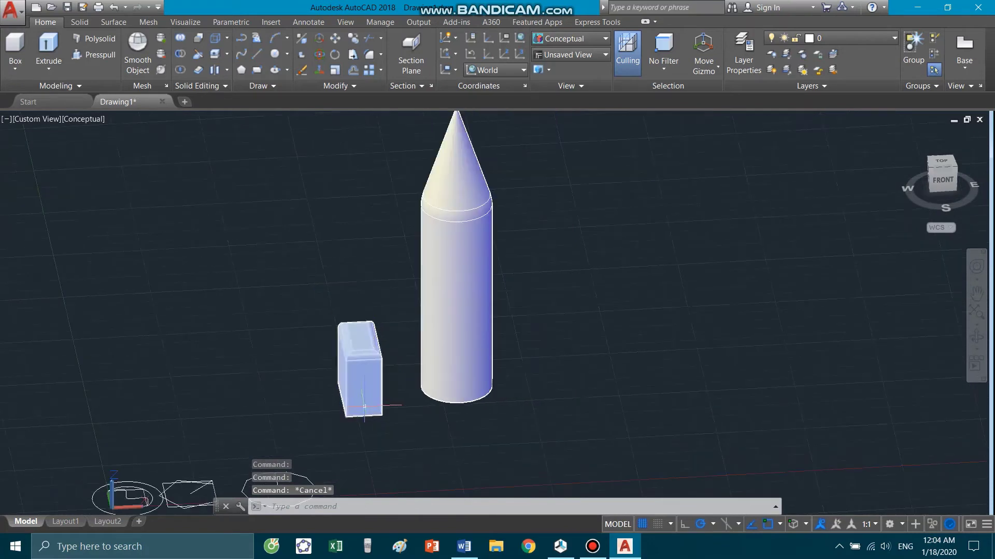
scroll(430, 330, up, 3)
mouse_move(430, 330)
shift+middle_down()
mouse_move(407, 355)
mouse_move(473, 350)
shift+middle_up()
scroll(407, 356, down, 3)
scroll(473, 351, up, 1)
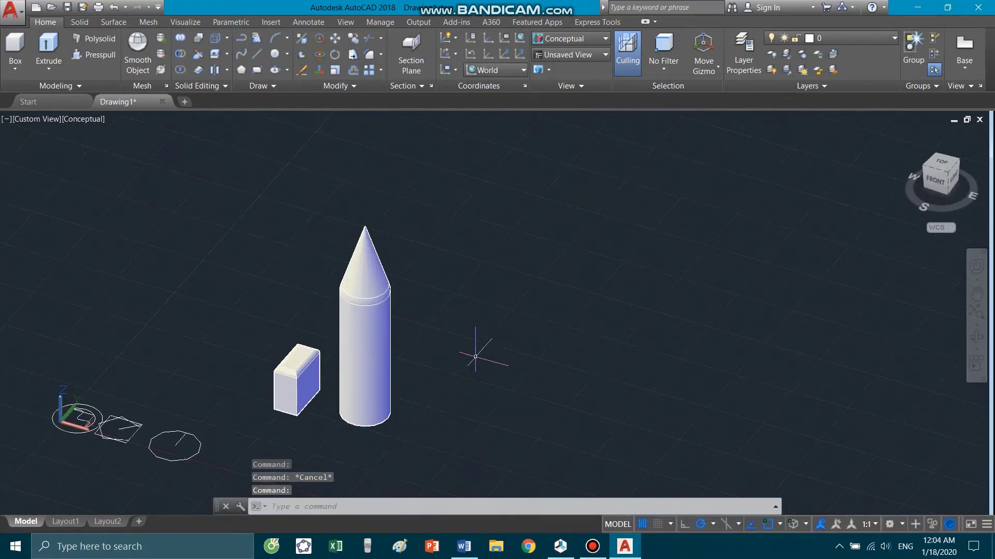
scroll(344, 365, up, 2)
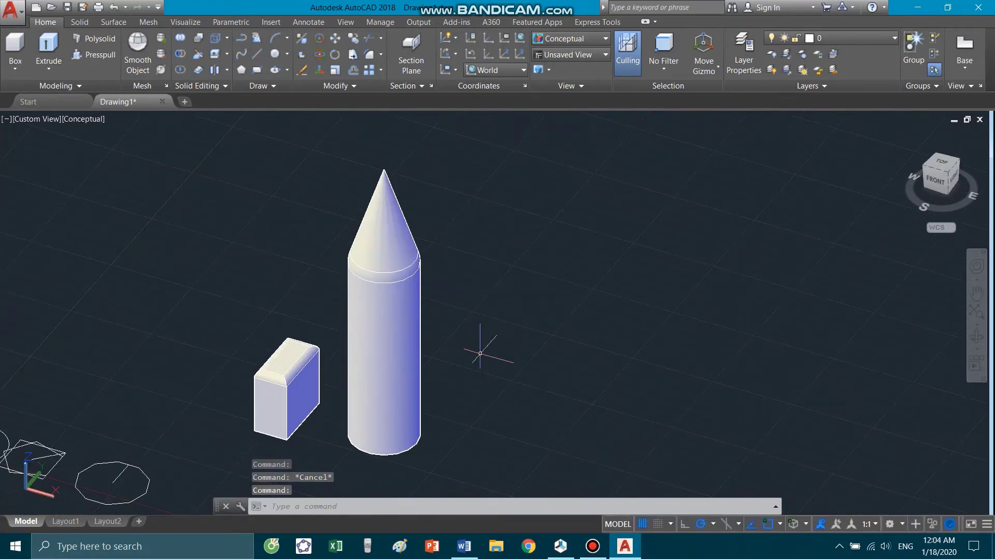
click(480, 354)
key(Escape)
scroll(397, 311, up, 4)
text(SP)
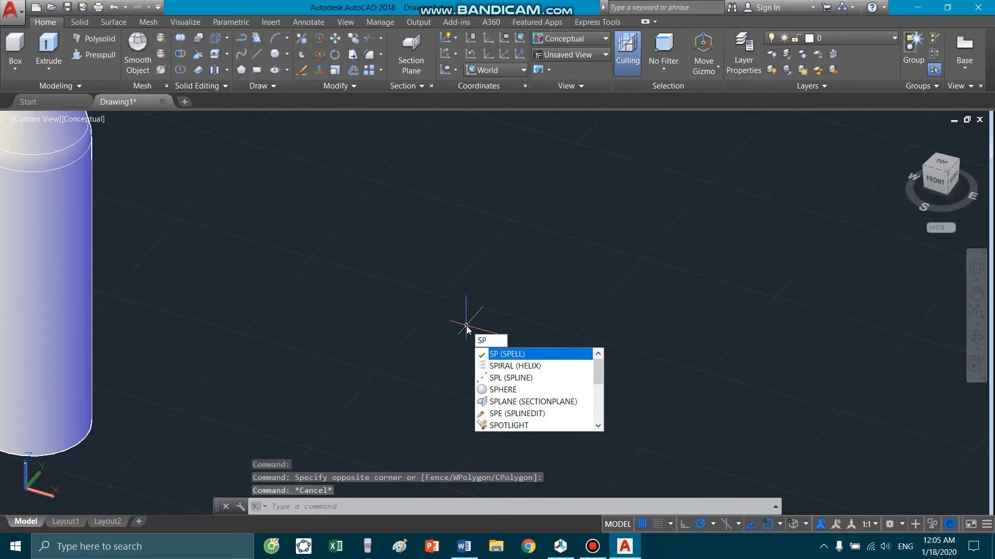
- Start a sphere and orbit the view to expose the cylinder's bottom face
text(h)
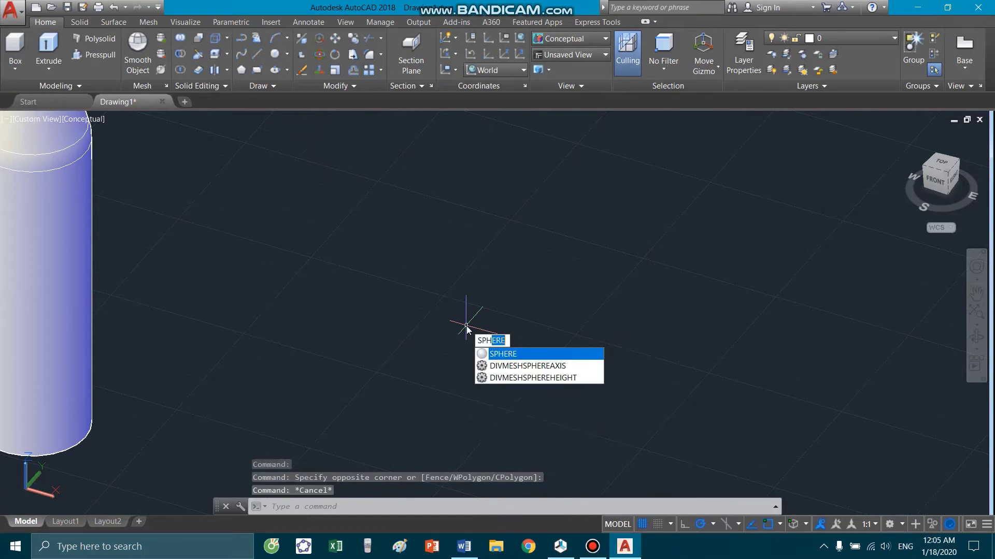
key(Return)
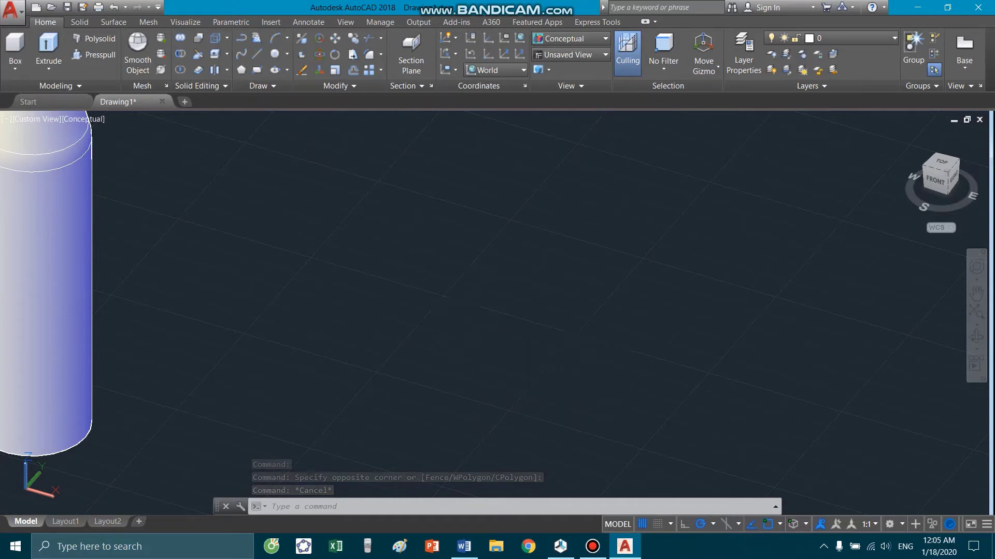
scroll(547, 255, down, 3)
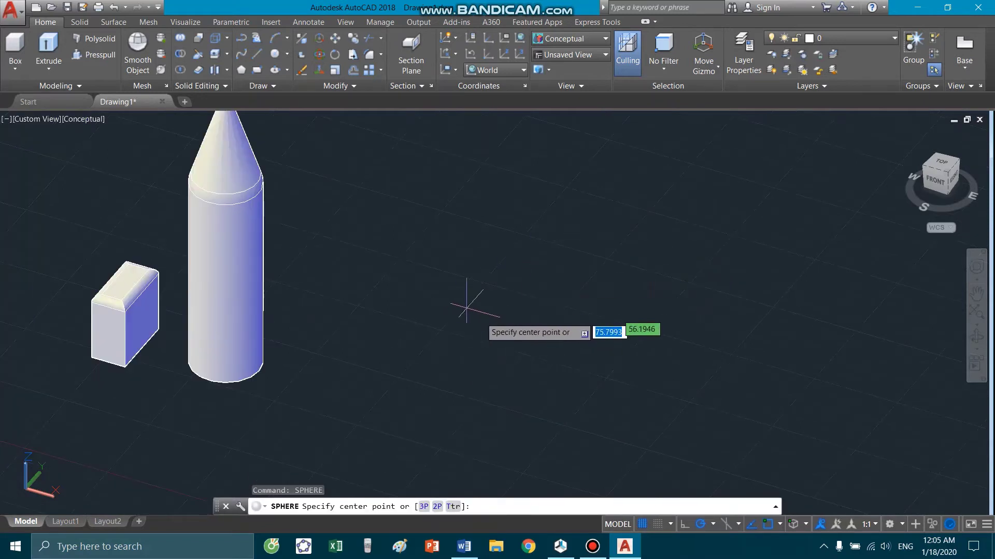
scroll(570, 343, down, 2)
scroll(329, 223, up, 5)
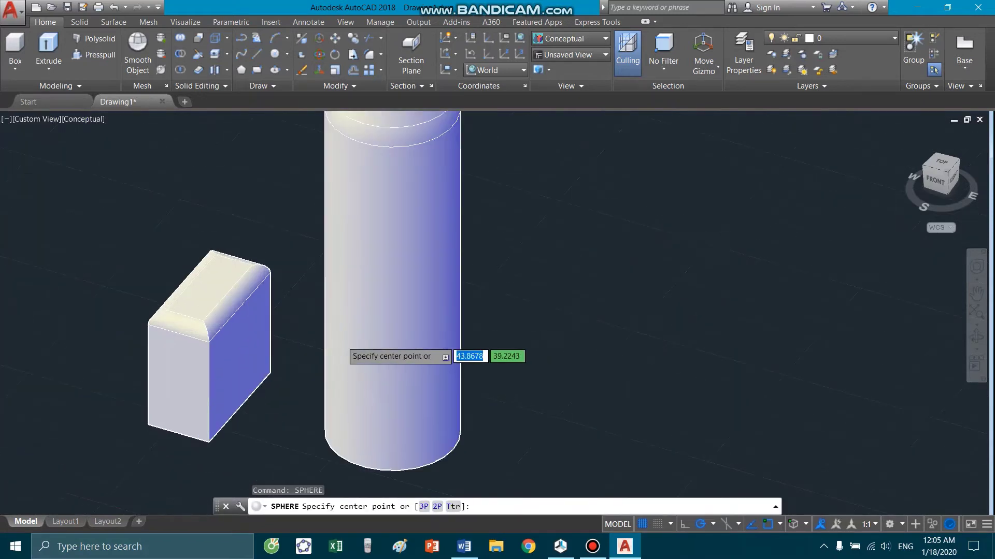
scroll(345, 342, down, 3)
scroll(433, 269, up, 3)
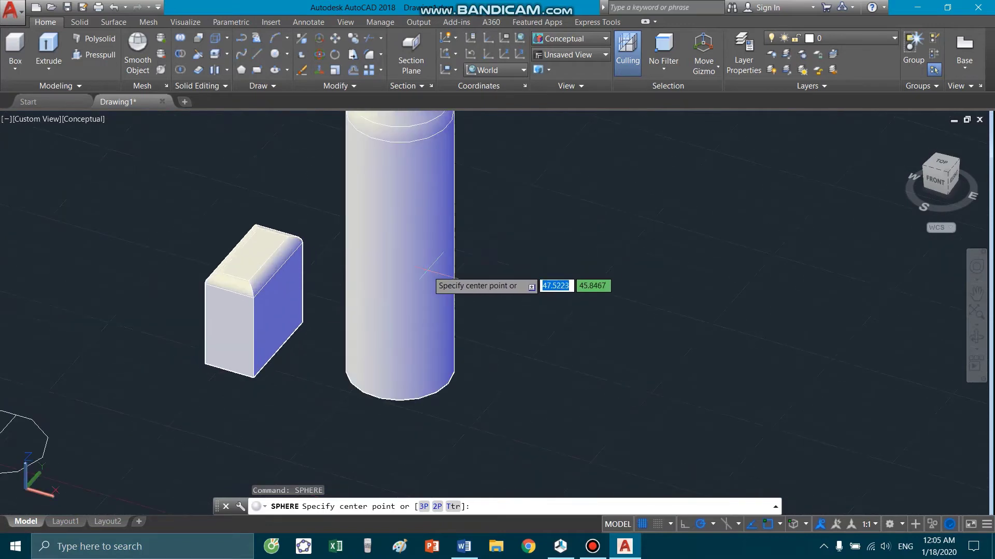
scroll(456, 384, up, 2)
mouse_move(456, 383)
shift+middle_down()
mouse_move(441, 354)
mouse_move(433, 284)
shift+middle_up()
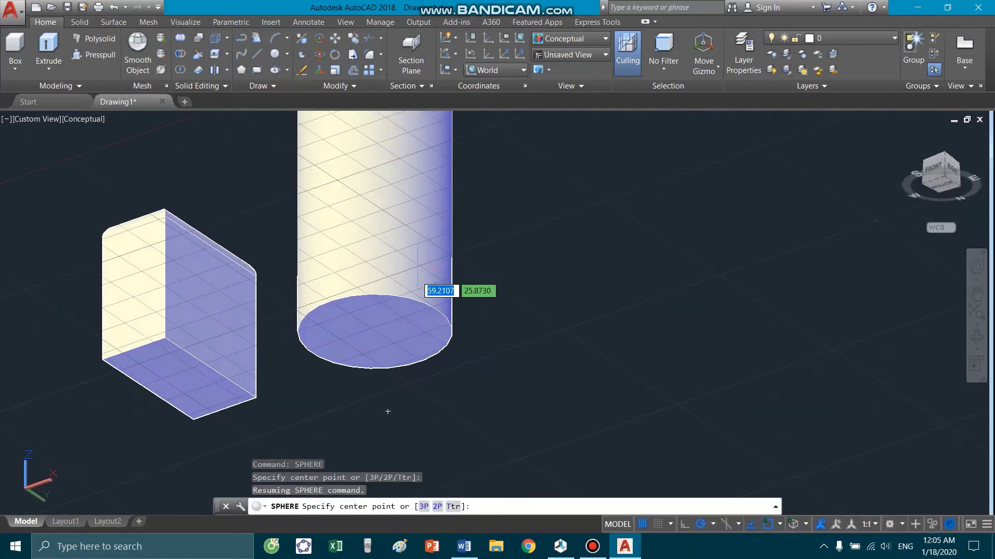
key(F8)
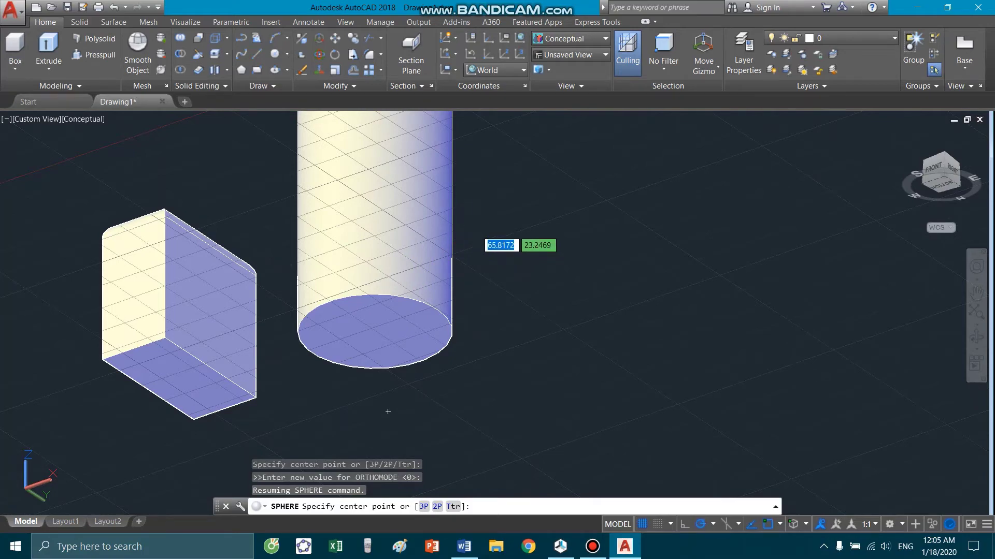
mouse_move(474, 262)
shift+middle_down()
mouse_move(463, 281)
mouse_move(517, 210)
mouse_move(518, 221)
shift+middle_up()
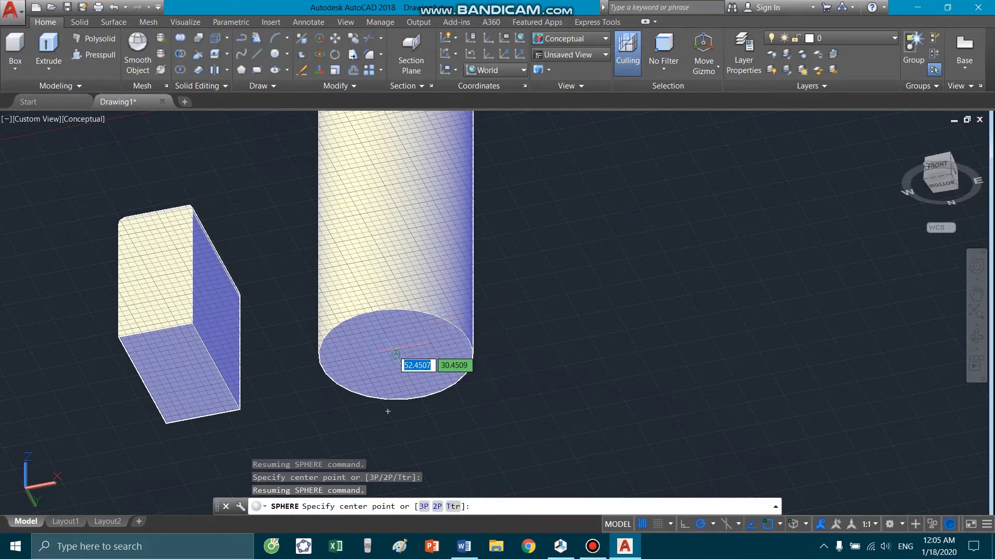
scroll(418, 316, up, 2)
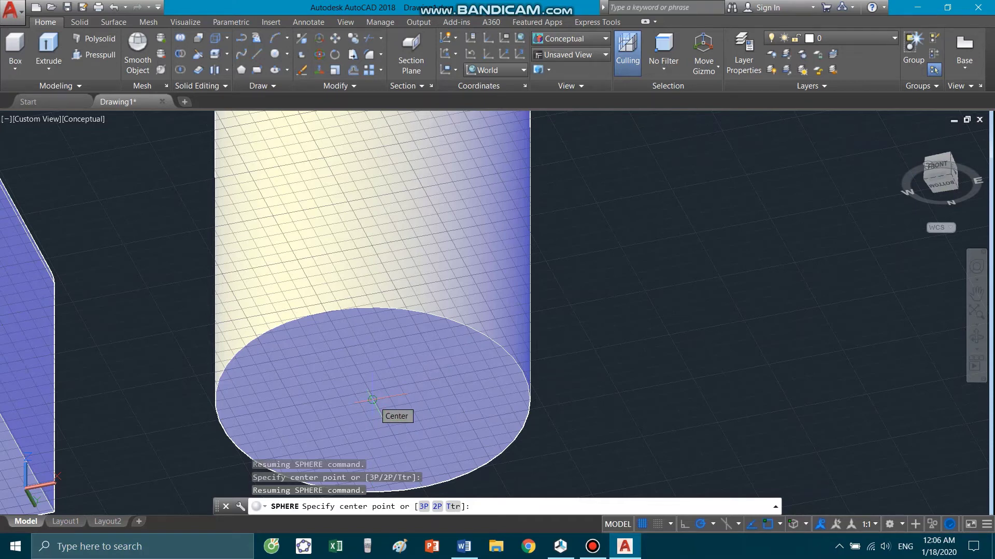
- Centre the sphere on the cylinder's bottom face with radius 5
click(372, 399)
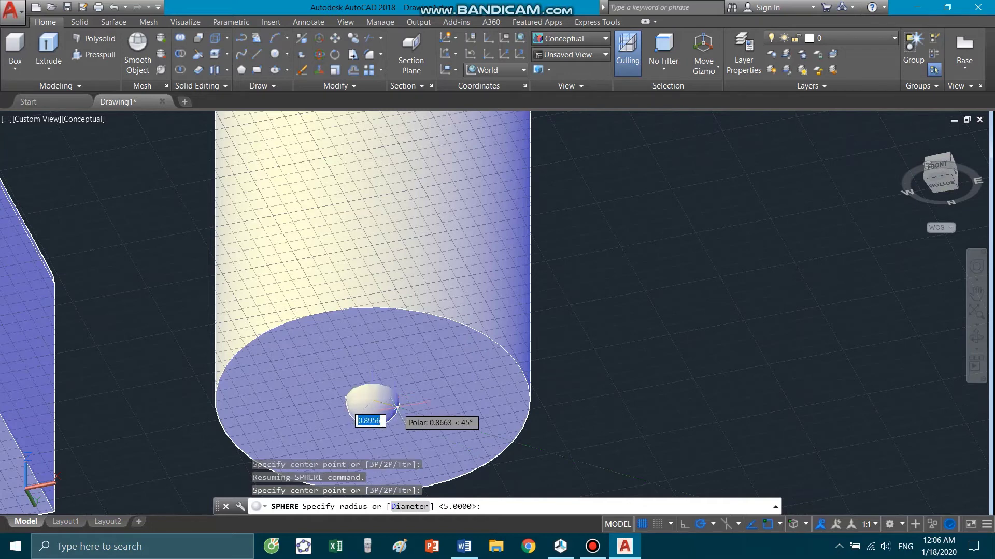
scroll(472, 303, down, 2)
scroll(473, 303, down, 1)
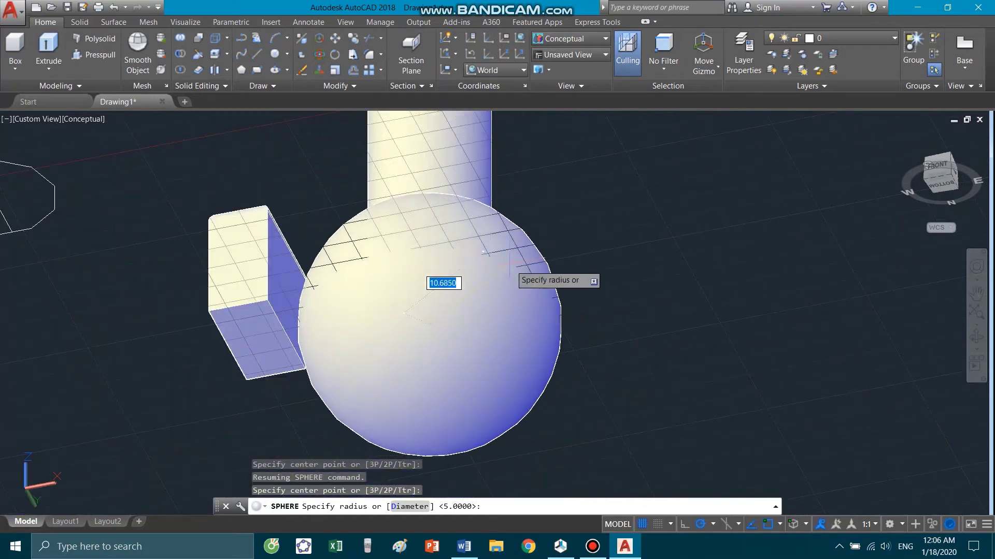
scroll(482, 296, down, 2)
scroll(482, 295, up, 2)
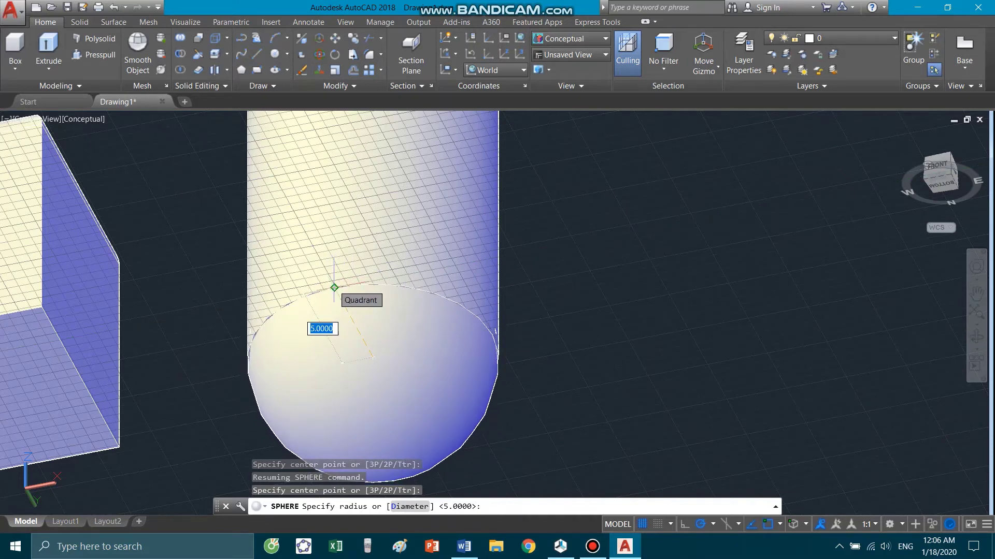
click(334, 287)
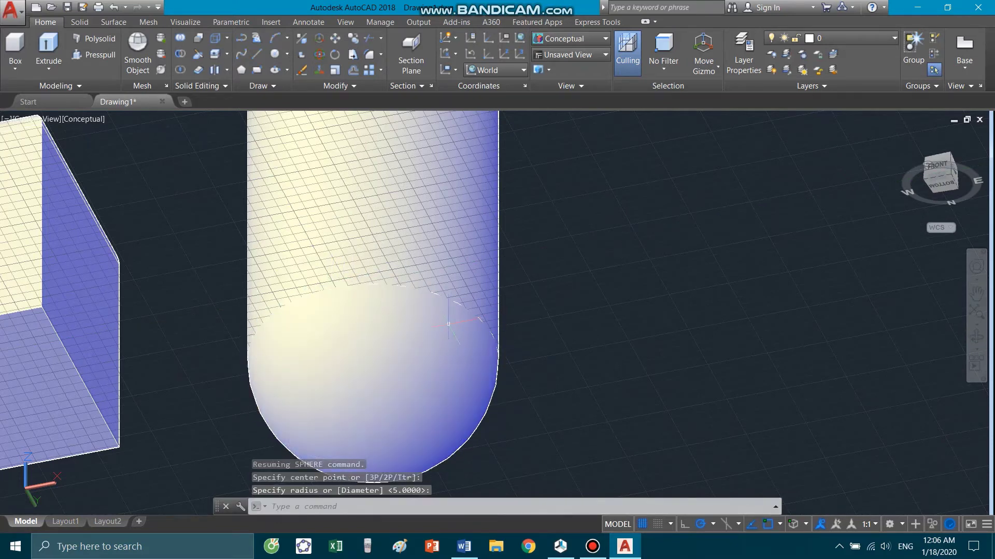
shift+middle_drag(448, 324, 443, 289)
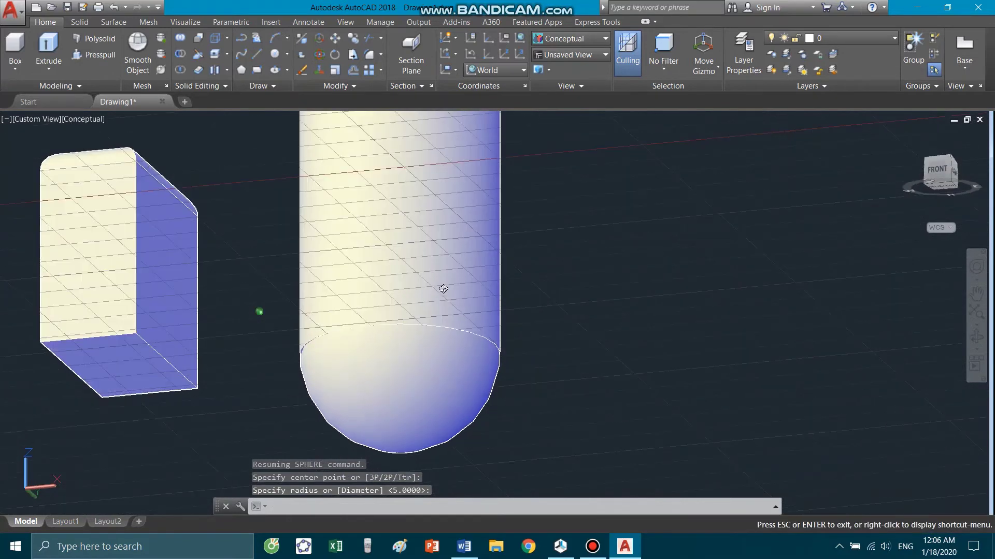
- Place a sphere of diameter 20 beside the pencil solid
scroll(269, 302, down, 4)
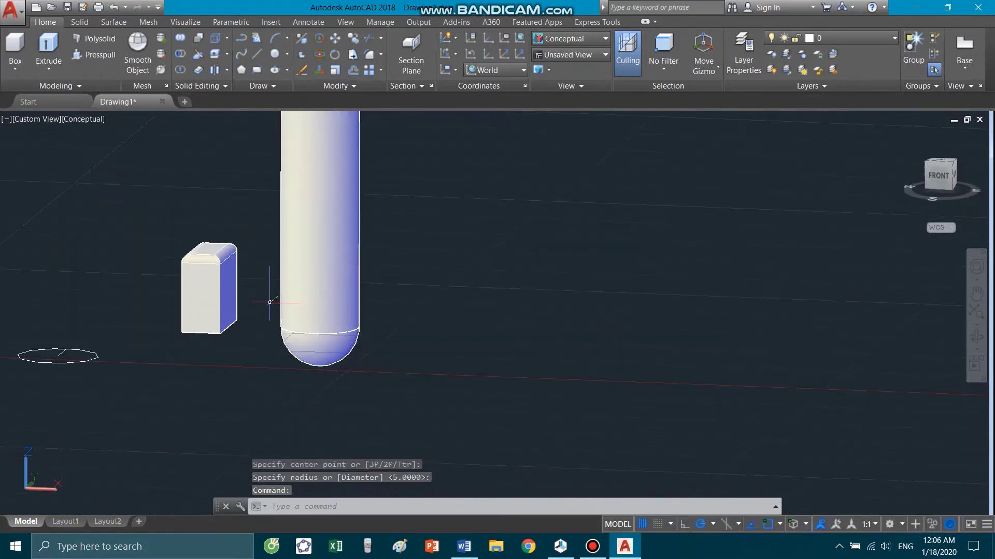
scroll(485, 342, up, 3)
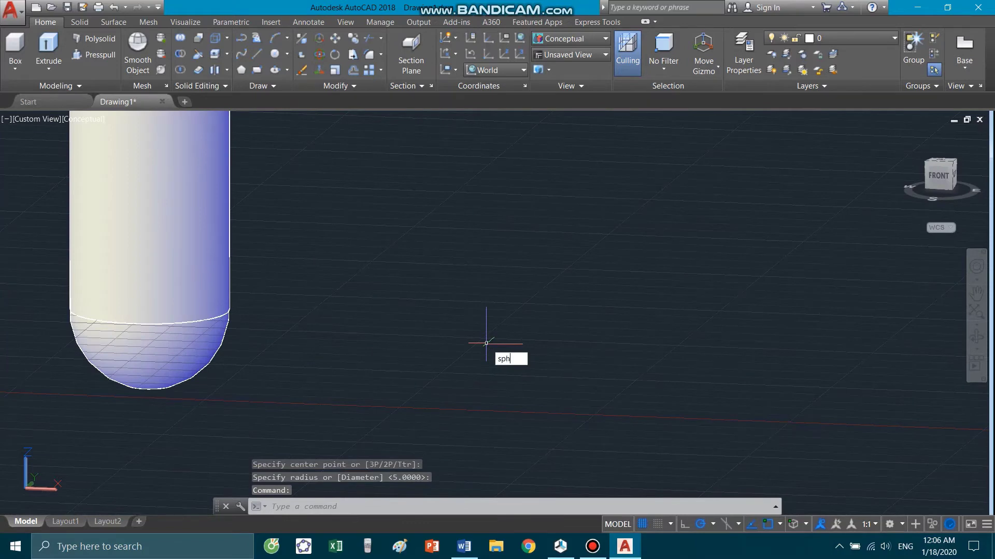
key(Return)
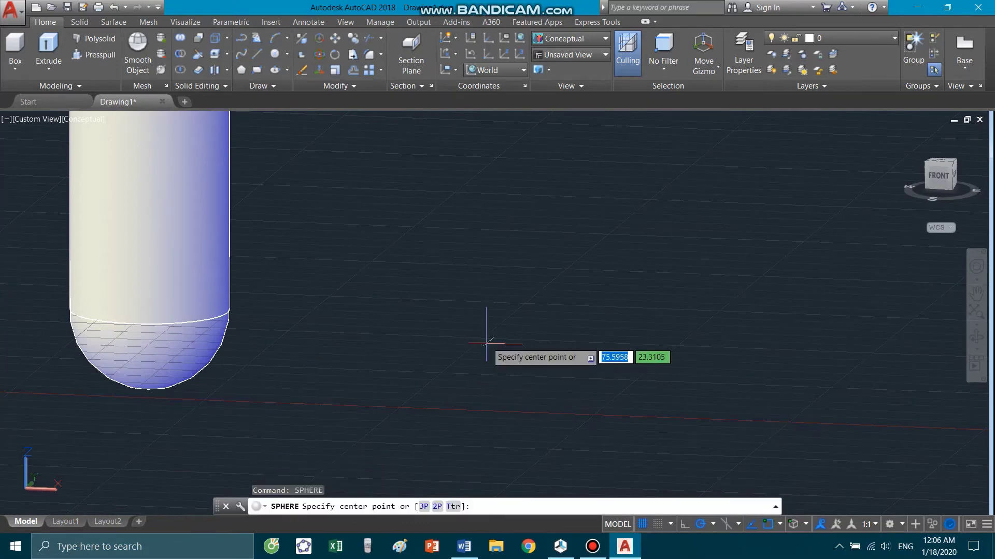
click(456, 303)
text(d)
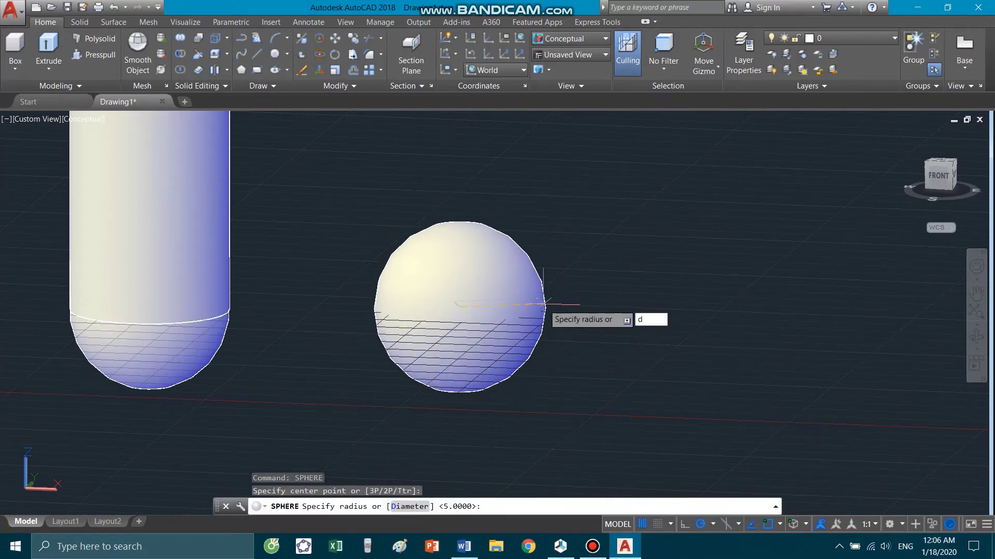
key(Return)
text(20)
key(Return)
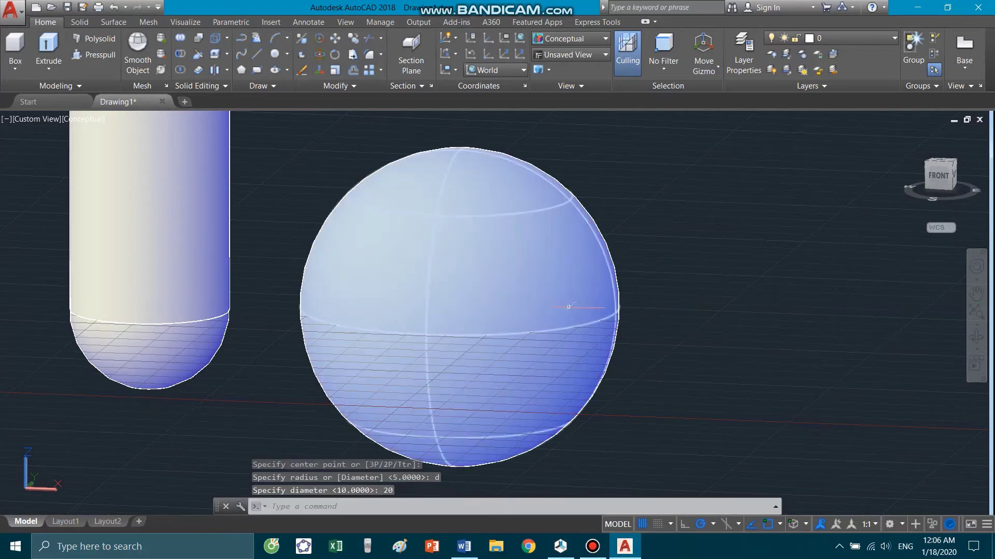
- Orbit and select the new sphere to inspect it
mouse_move(569, 307)
shift+middle_down()
mouse_move(535, 247)
mouse_move(549, 269)
shift+middle_up()
click(595, 332)
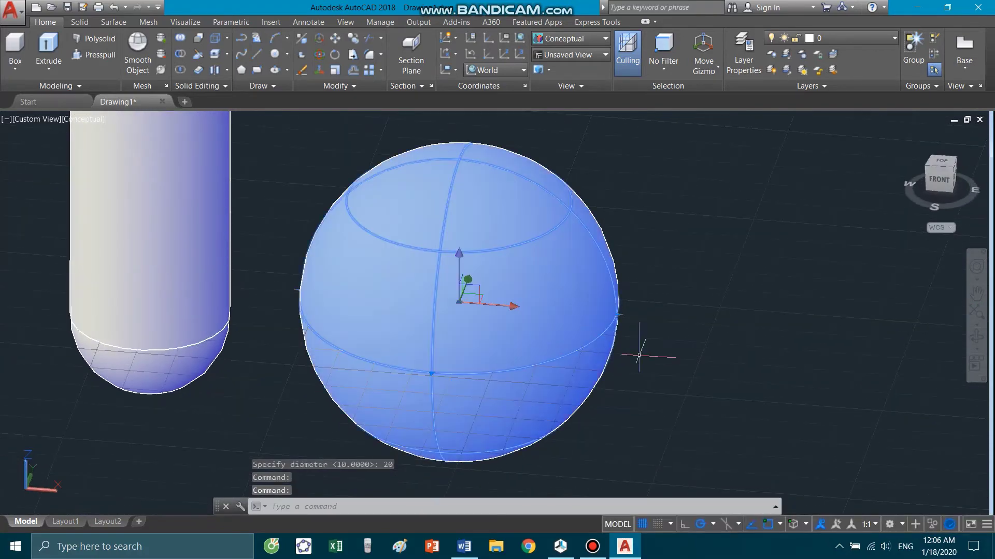
scroll(639, 344, down, 5)
scroll(593, 316, up, 1)
key(Escape)
scroll(446, 374, up, 2)
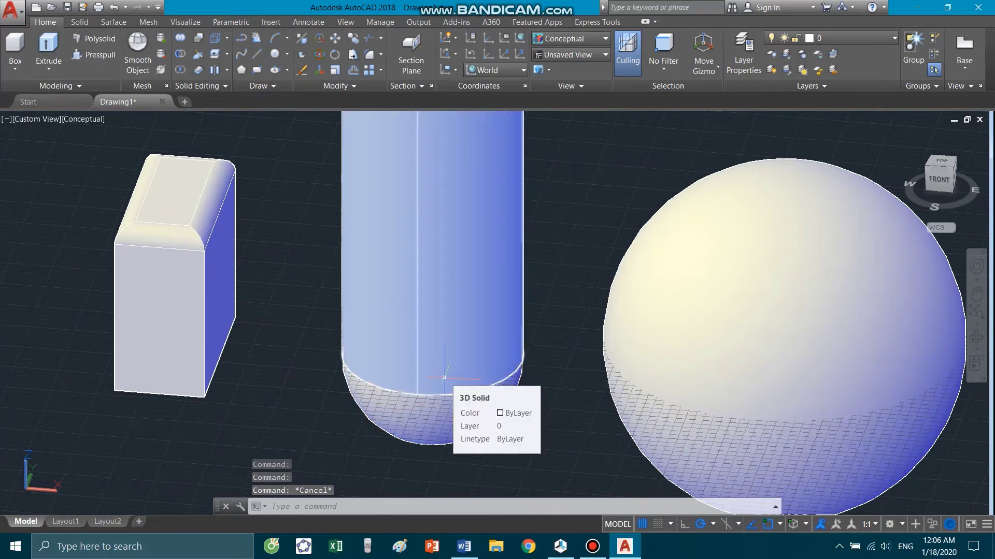
- Union the pencil's cylinder with its radius-5 hemisphere bottom and check the result
text(UNI)
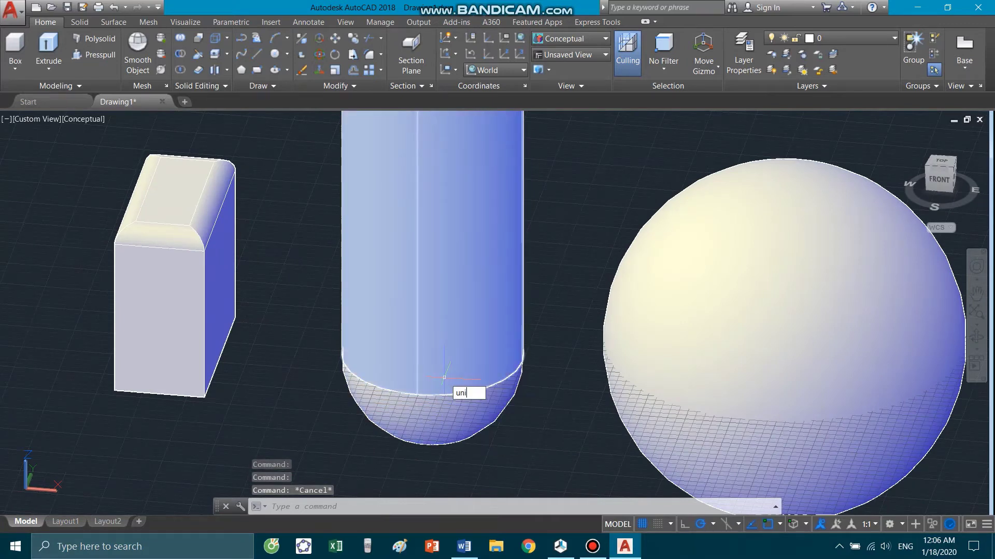
key(Return)
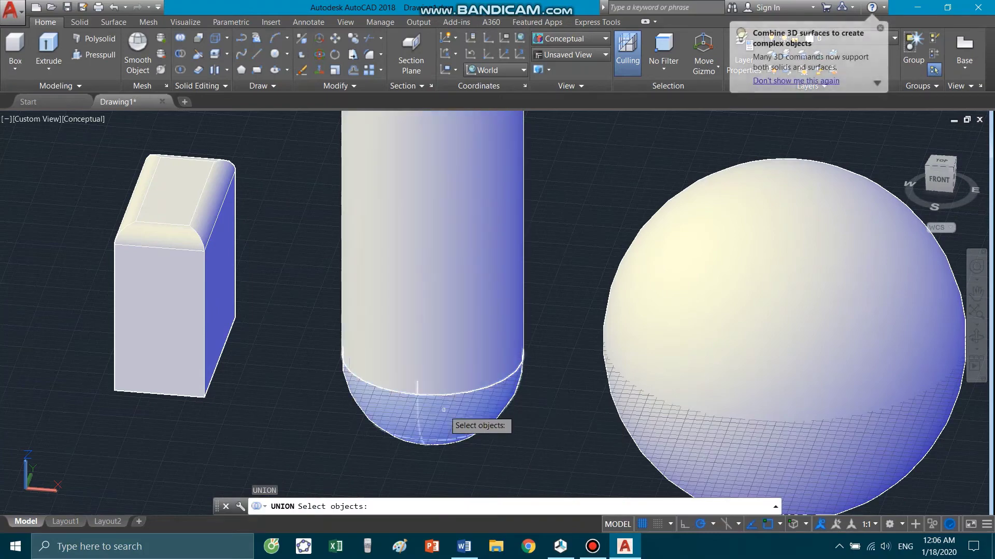
click(441, 404)
click(440, 433)
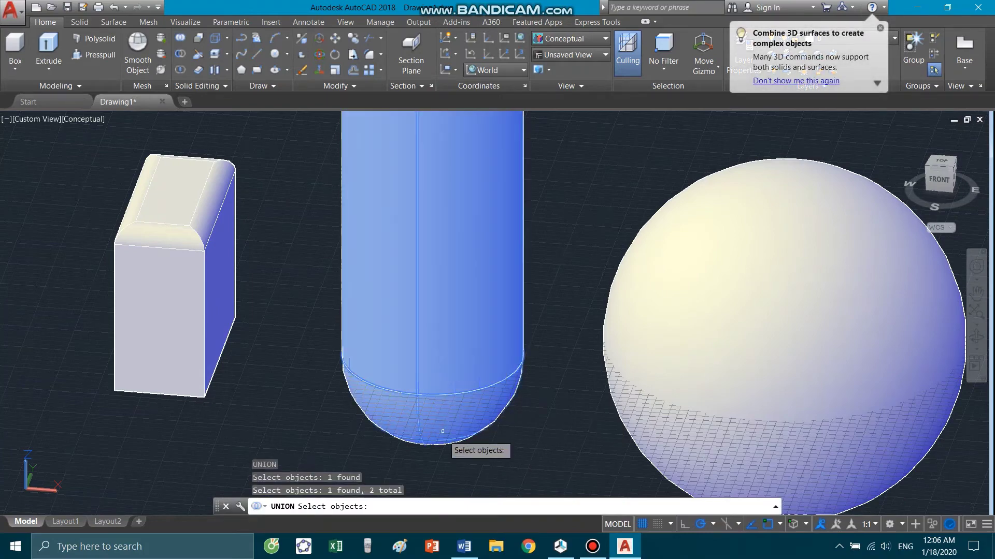
scroll(440, 435, down, 3)
key(Return)
click(443, 403)
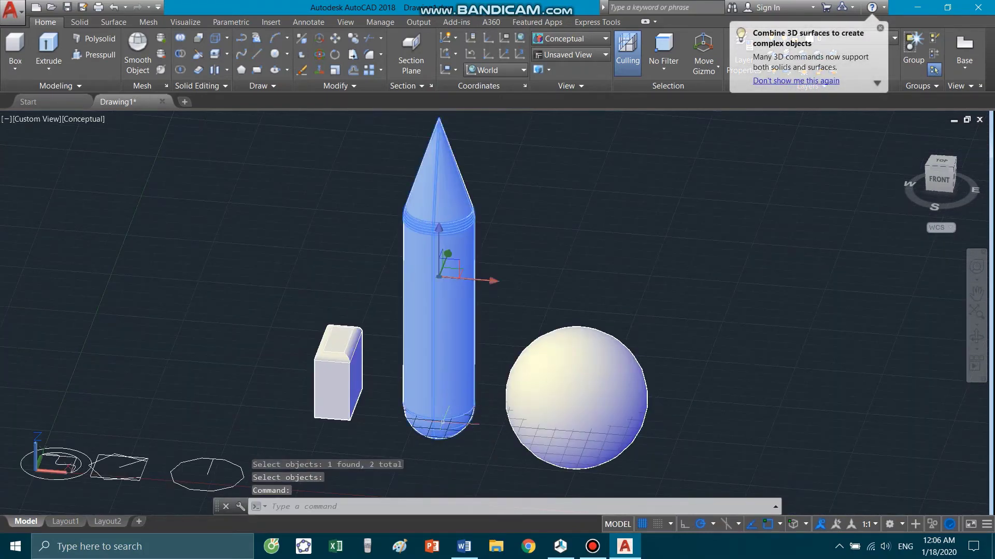
scroll(443, 424, up, 4)
key(Escape)
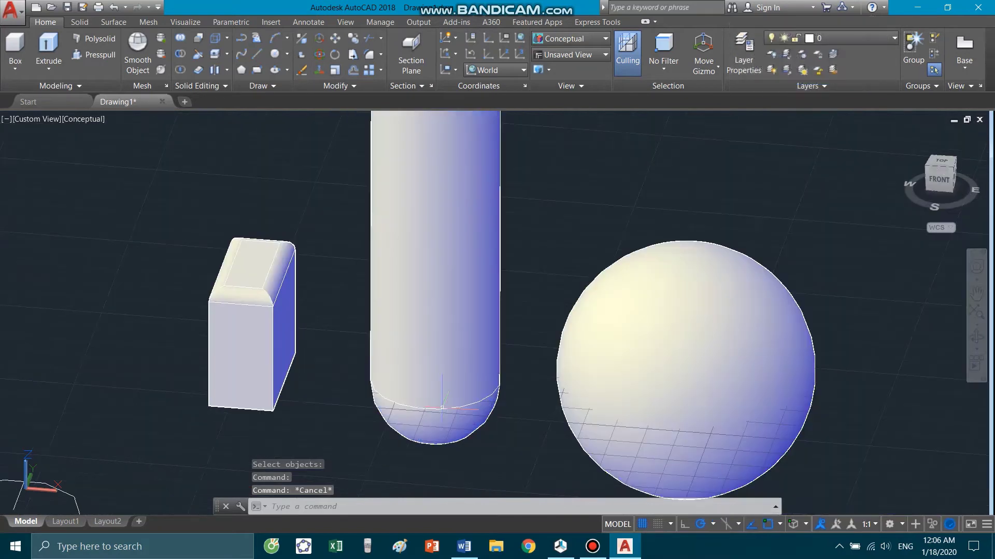
scroll(440, 351, down, 2)
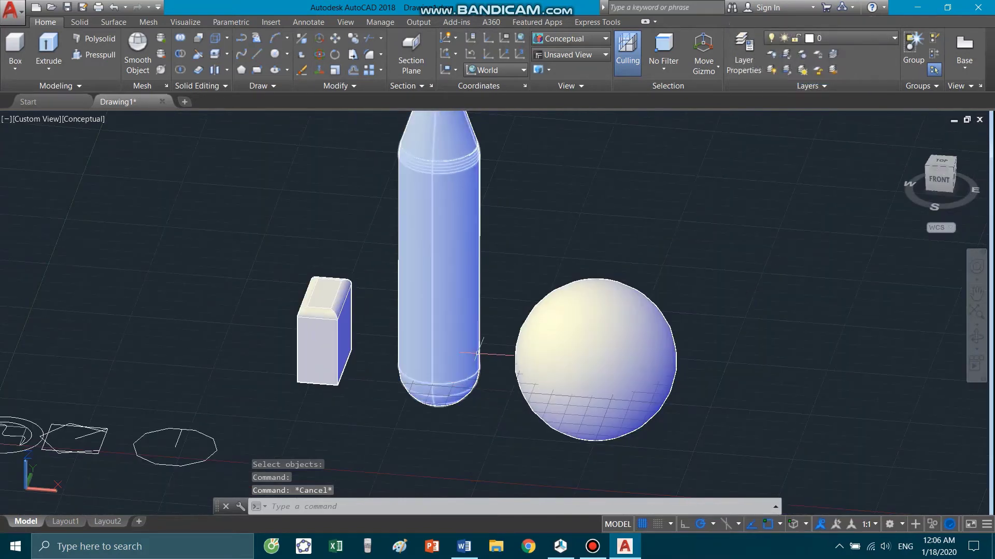
mouse_move(506, 404)
shift+middle_down()
mouse_move(506, 344)
mouse_move(498, 411)
mouse_move(506, 404)
shift+middle_up()
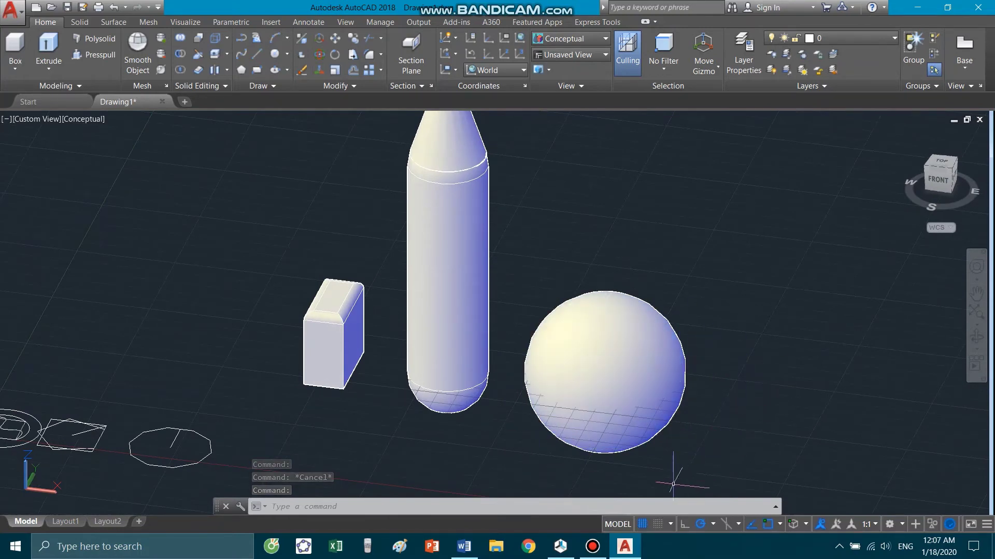
- Turn off the grid and pan the view to clear space on the right
click(642, 524)
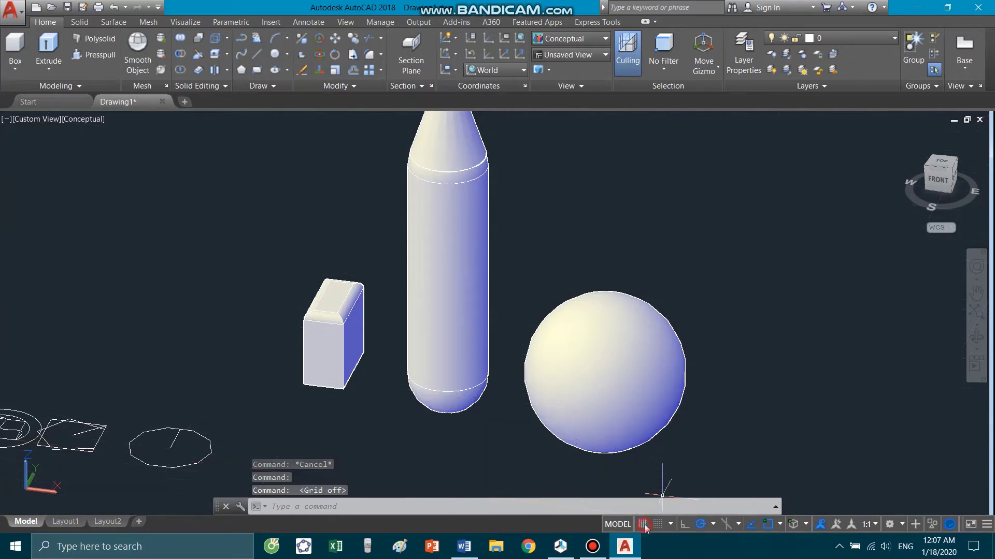
scroll(406, 290, down, 3)
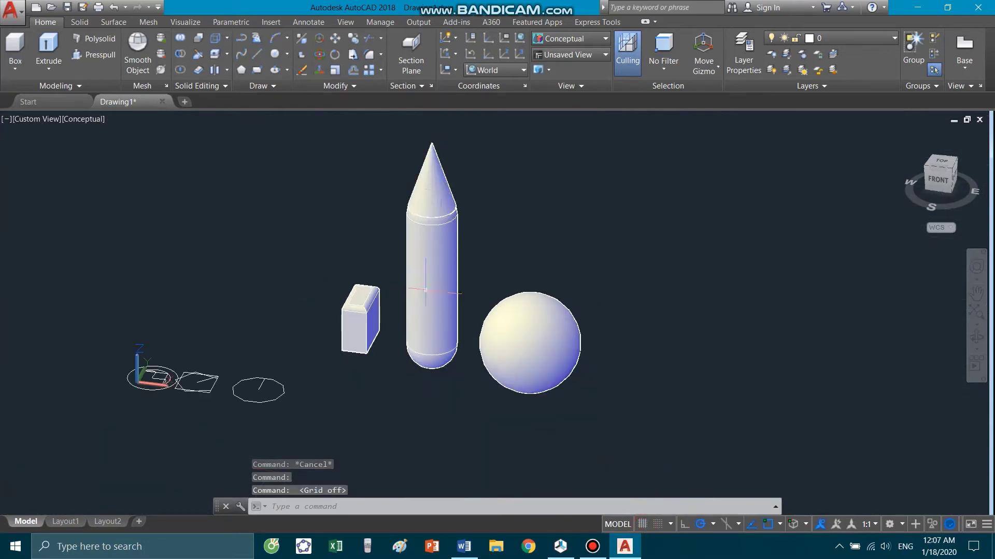
scroll(458, 284, up, 3)
shift+middle_drag(469, 271, 421, 380)
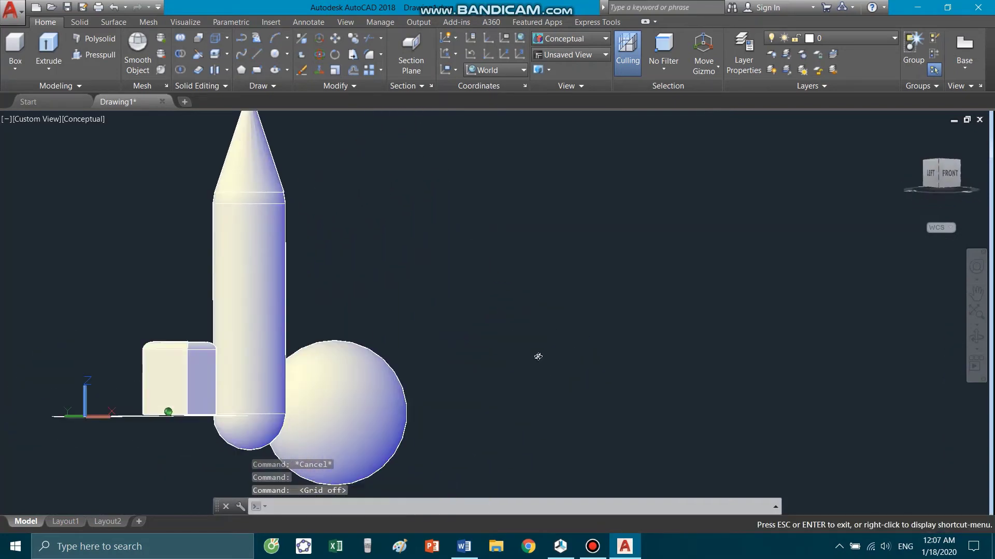
middle_drag(463, 380, 438, 337)
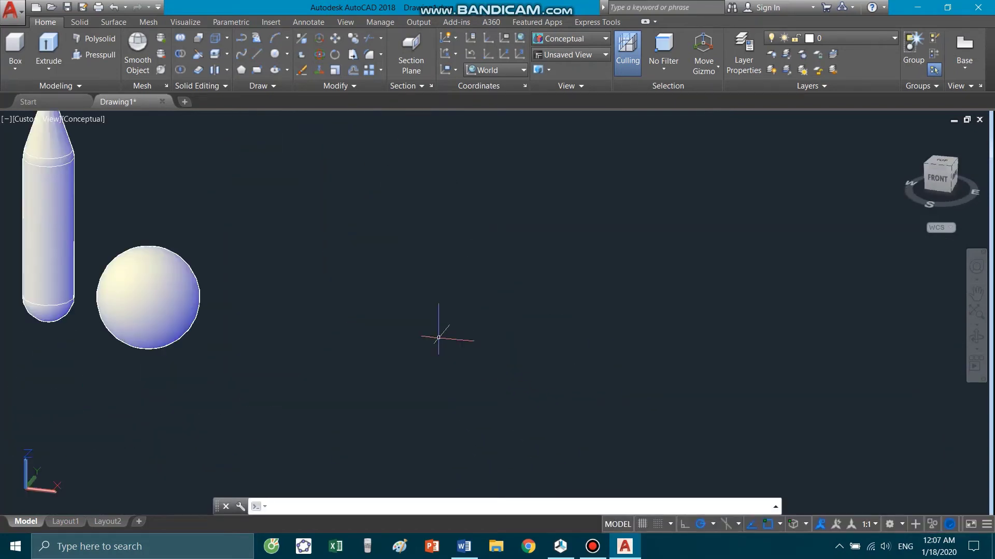
click(439, 337)
click(398, 310)
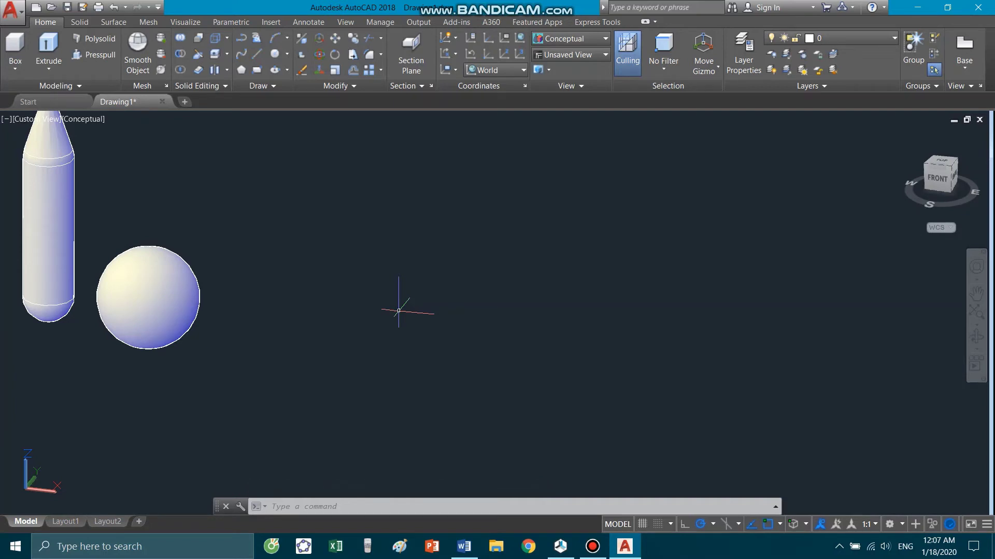
- Create a four-sided pyramid with base radius 20 and height 30
text(PY)
text(R)
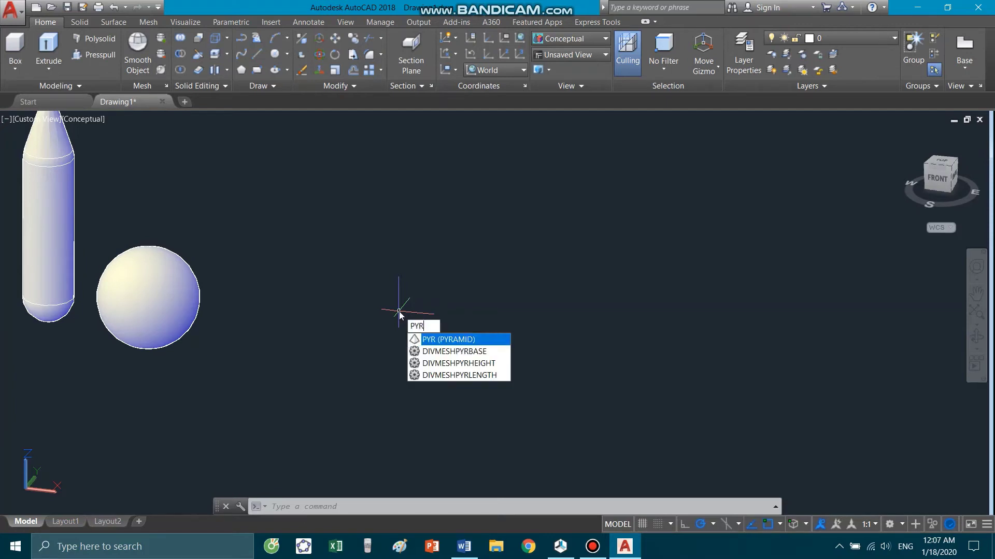
key(Return)
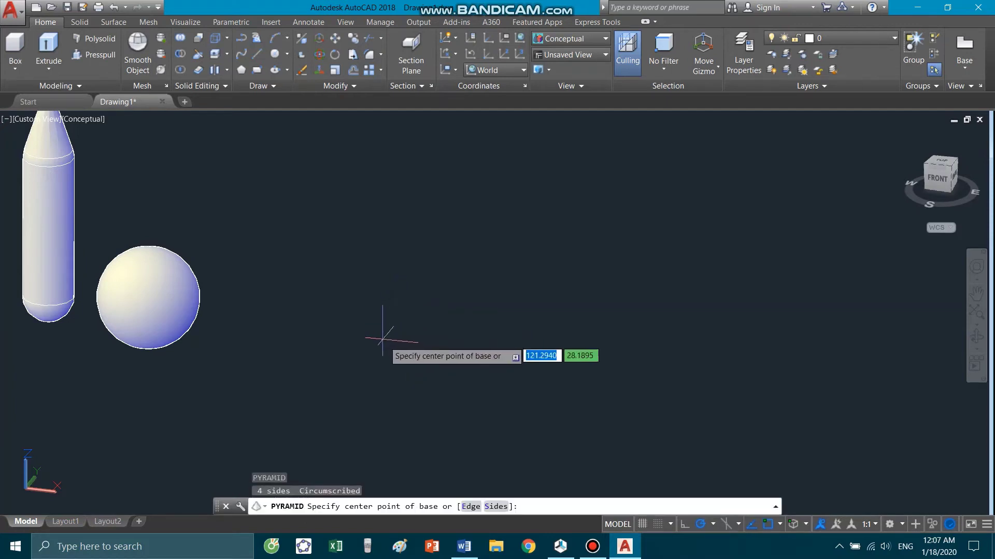
click(395, 336)
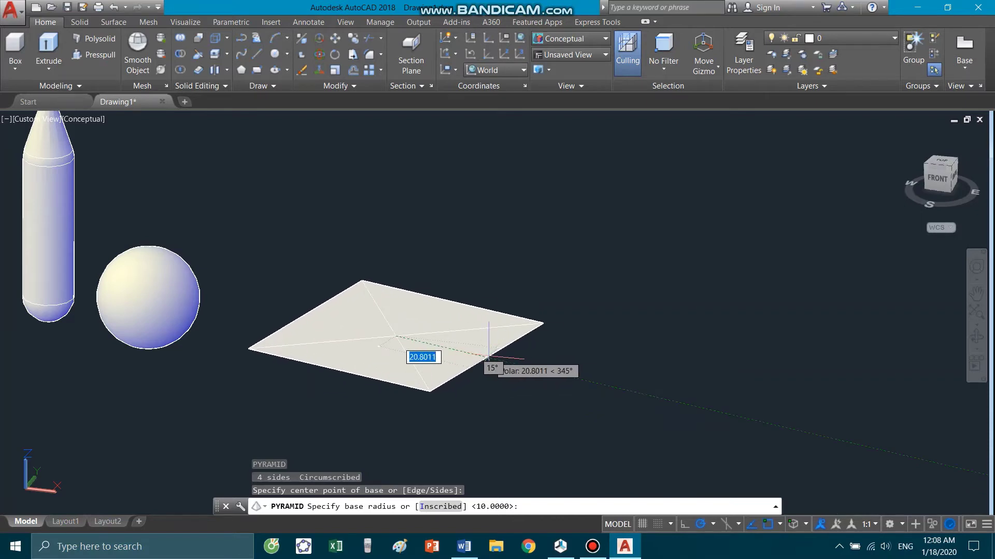
text(20)
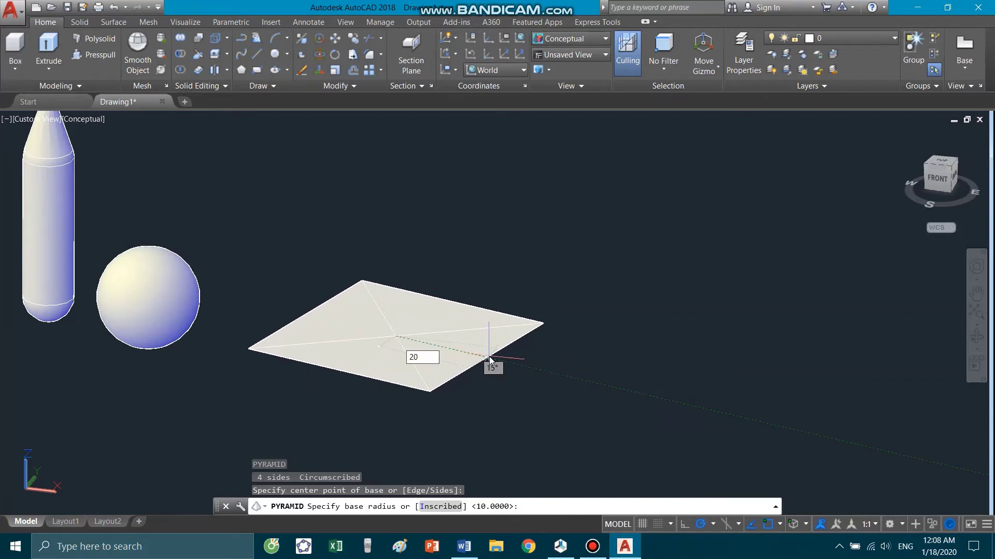
key(Return)
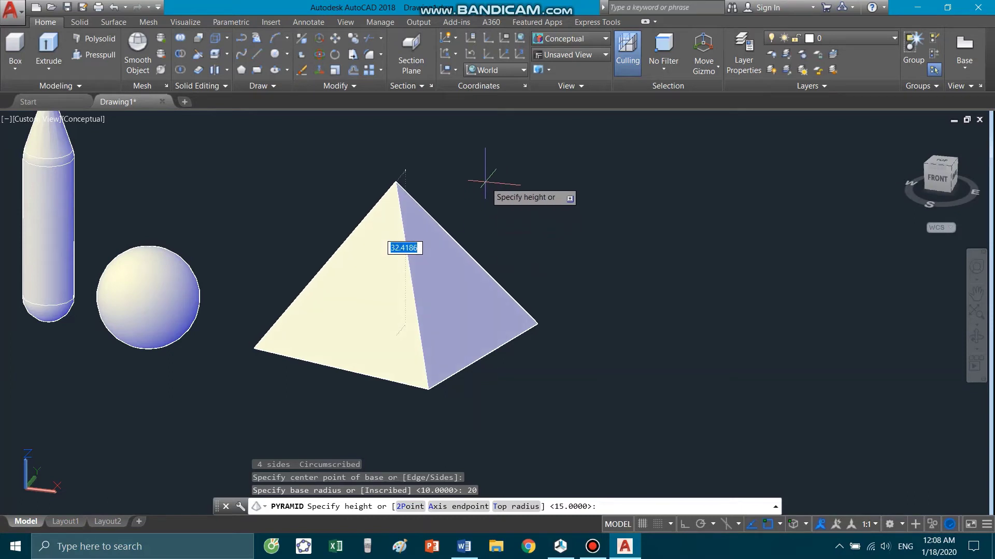
text(30)
key(Return)
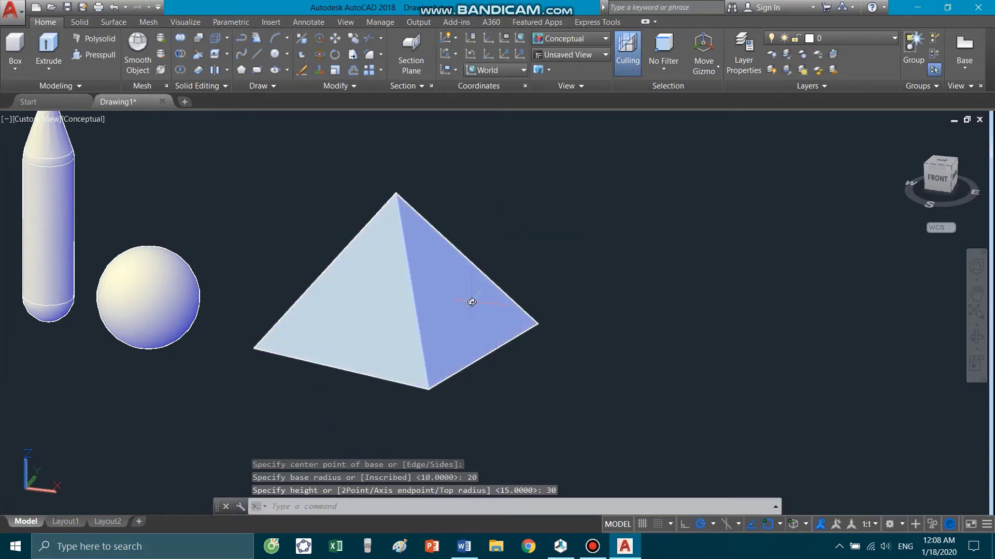
- Orbit the view to inspect the pyramid, including from underneath
mouse_move(471, 305)
shift+middle_down()
mouse_move(206, 300)
mouse_move(487, 309)
shift+middle_up()
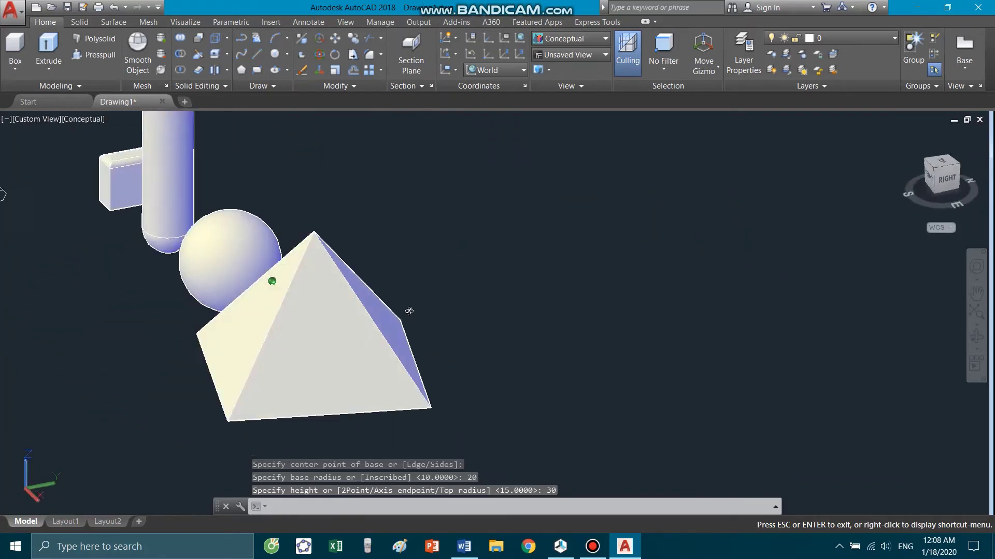
scroll(487, 310, up, 2)
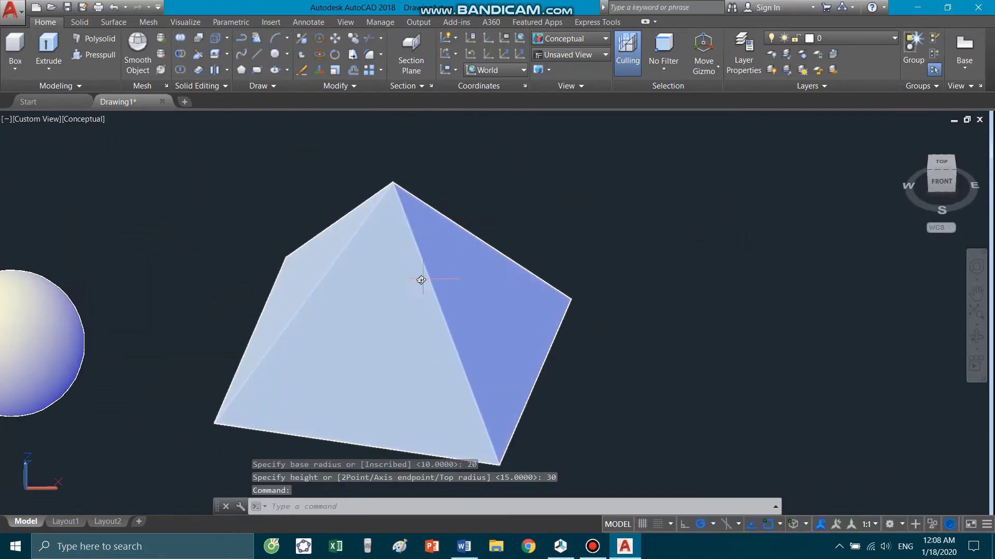
mouse_move(417, 278)
shift+middle_down()
mouse_move(319, 326)
mouse_move(409, 234)
shift+middle_up()
scroll(408, 235, down, 2)
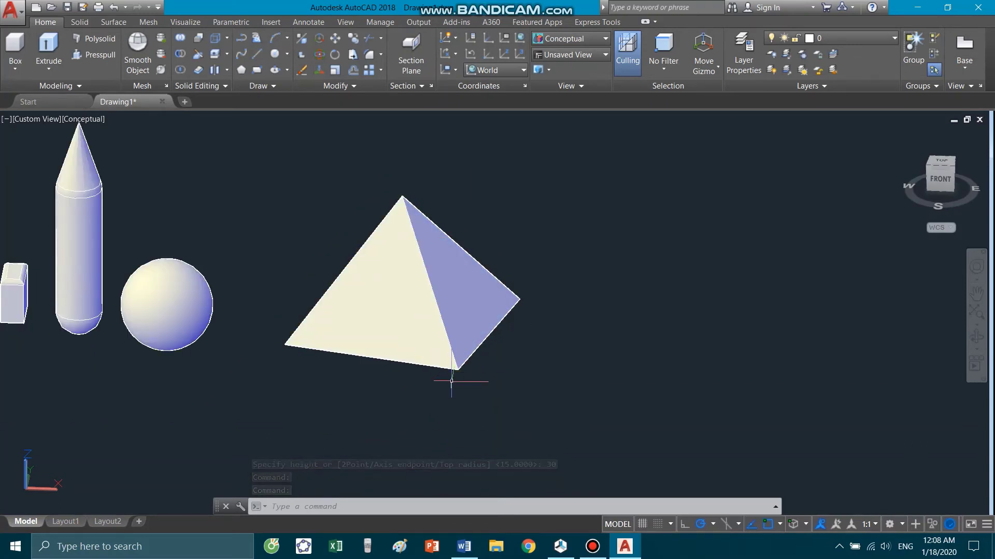
mouse_move(469, 375)
shift+middle_down()
mouse_move(460, 327)
mouse_move(429, 398)
shift+middle_up()
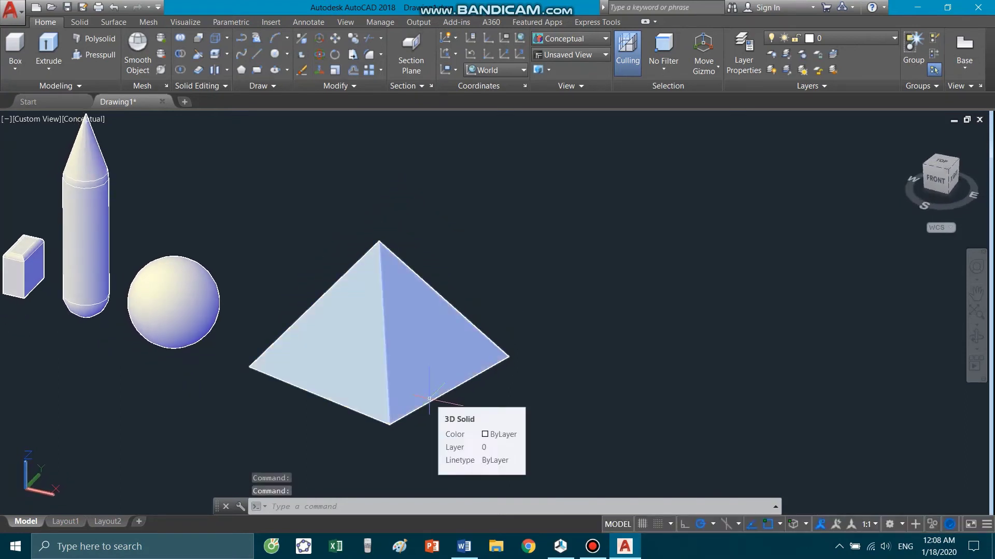
- Start the MIRROR command with the pyramid selected, ready to pick the mirror line
text(MI)
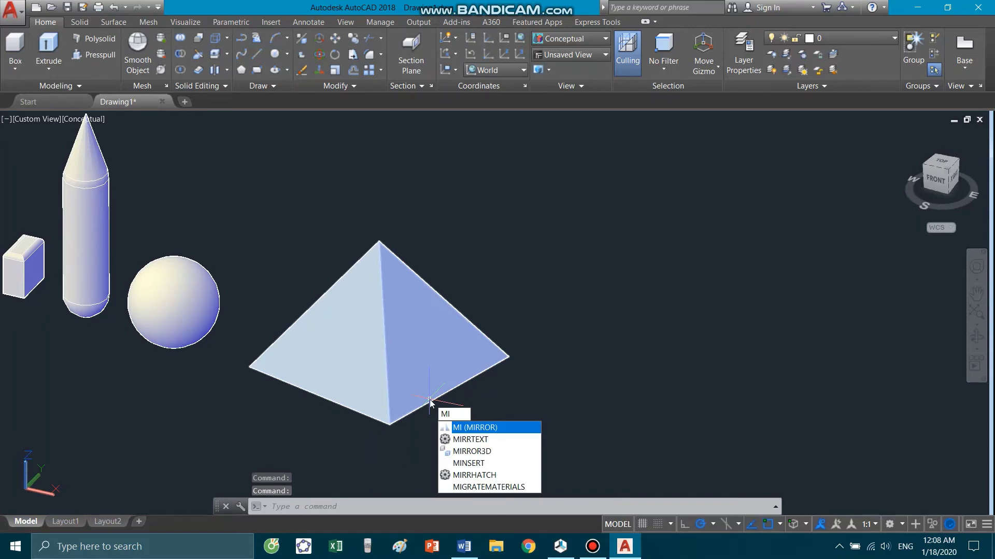
key(Return)
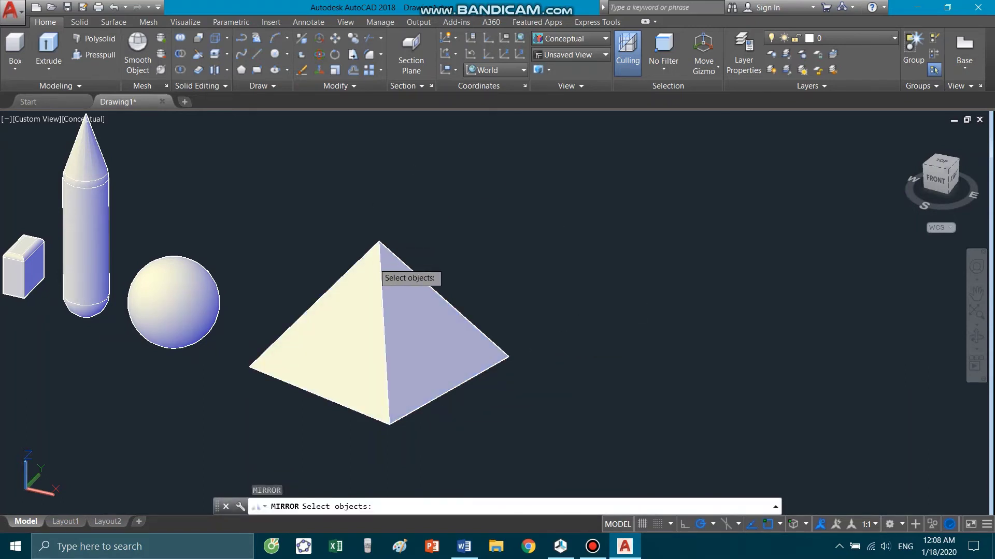
click(419, 291)
key(Return)
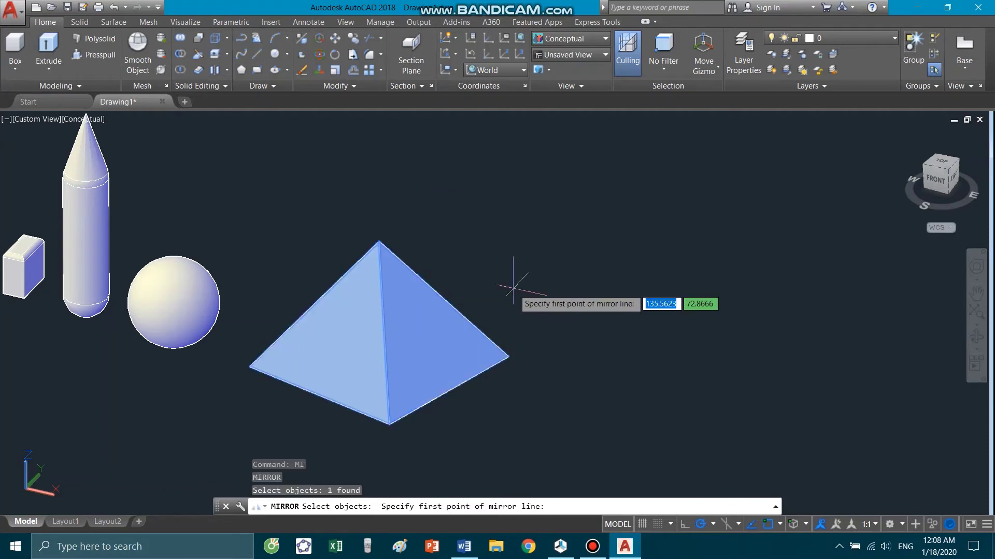
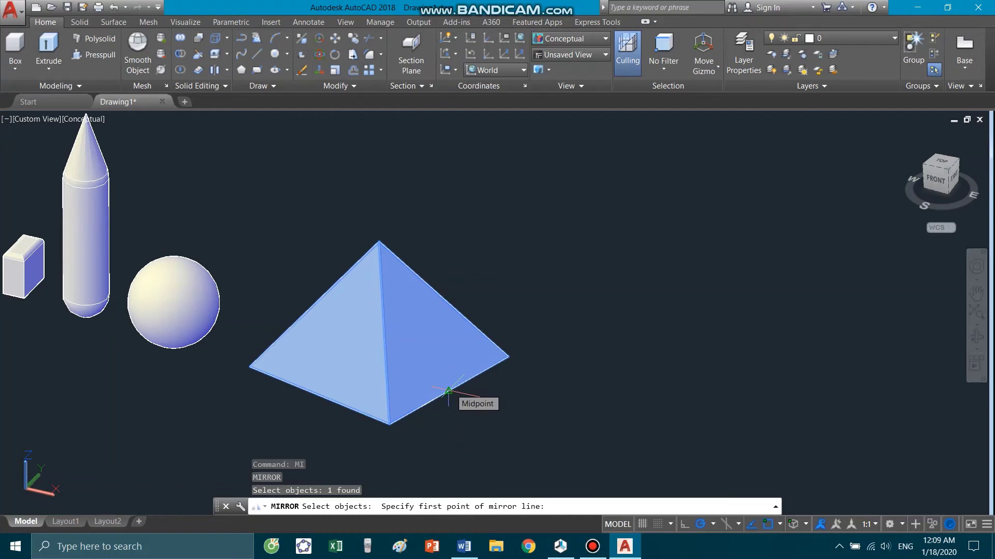
- Cancel the MIRROR started at the pyramid's base midpoint, keeping just the original pyramid
click(448, 391)
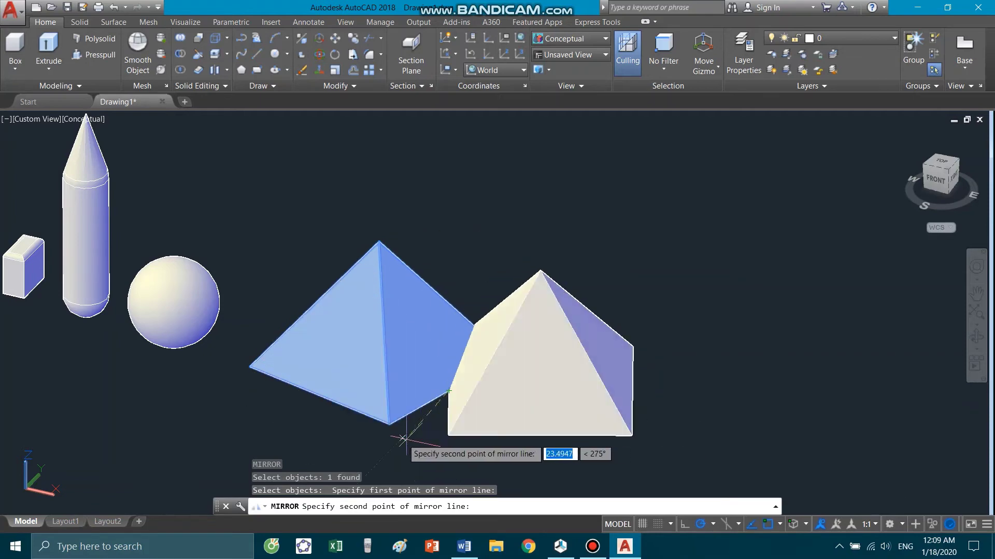
scroll(518, 335, down, 2)
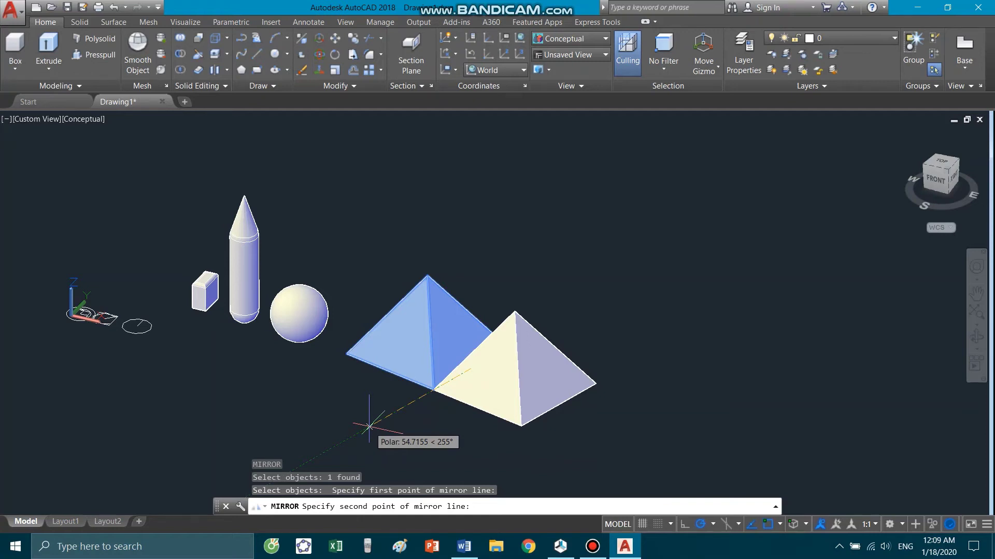
key(Escape)
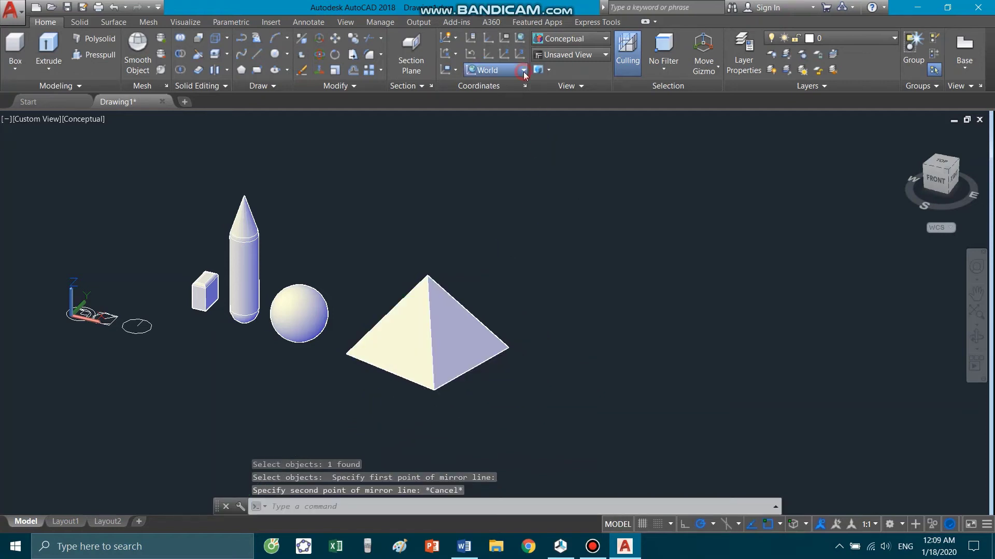
- Change the UCS preset from World to Front in the Coordinates panel
click(523, 71)
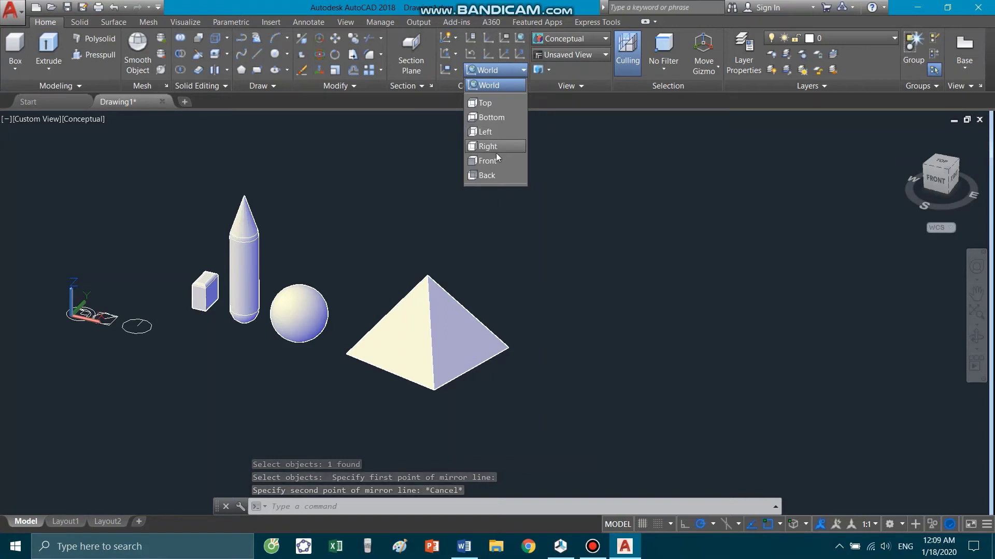
key(Escape)
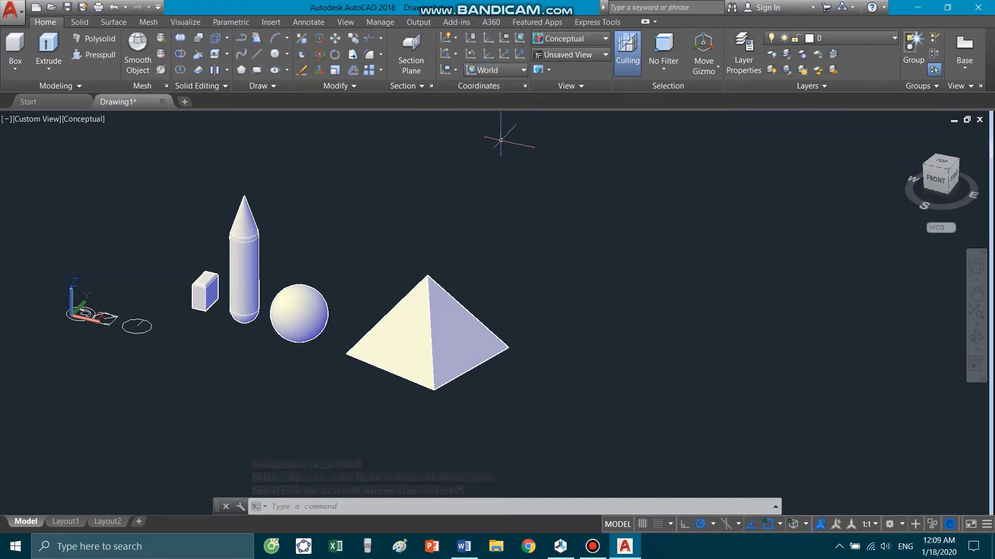
key(Escape)
scroll(487, 319, up, 2)
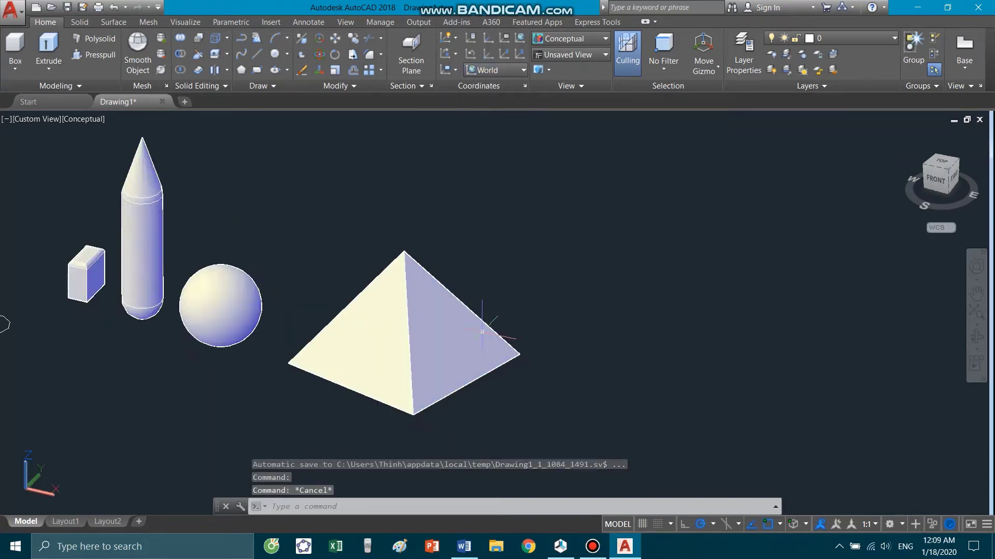
scroll(486, 316, up, 1)
click(495, 70)
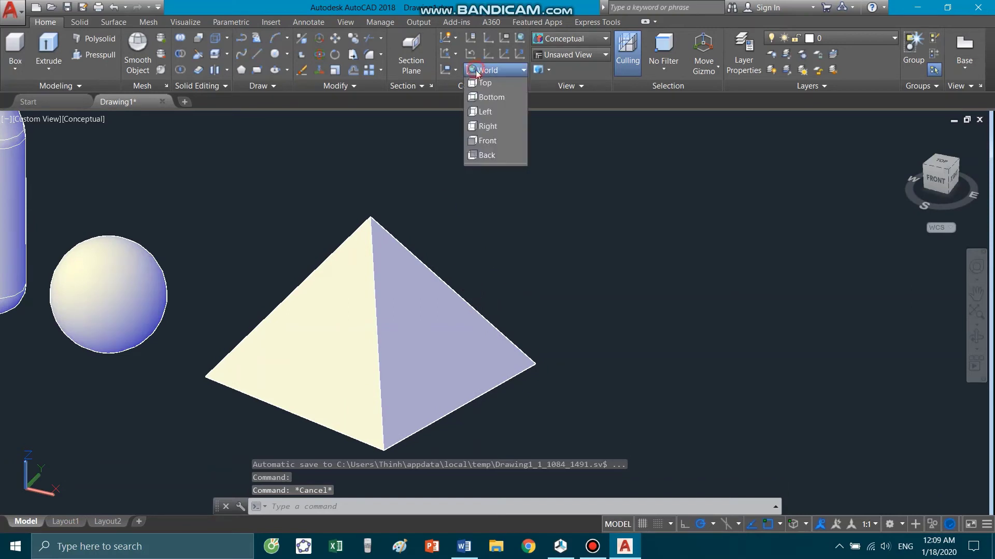
click(487, 162)
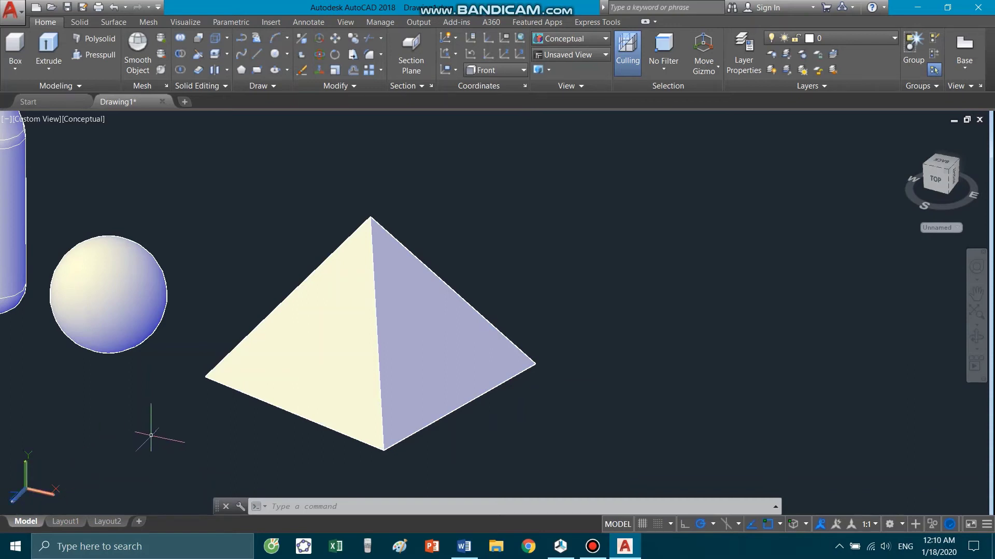
- Mirror the pyramid about a line along its base, keeping the source, to form a double pyramid
text(MI)
key(Return)
click(372, 384)
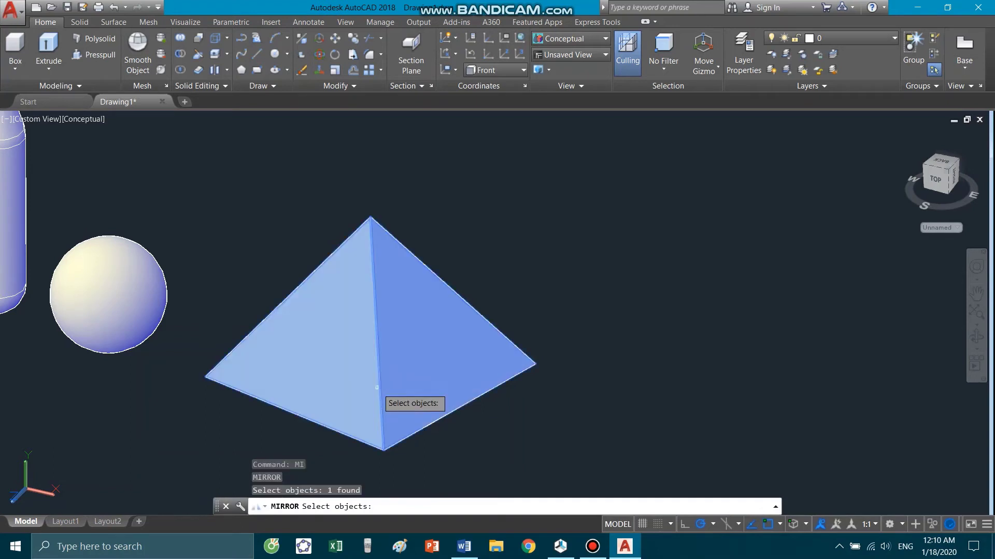
key(Return)
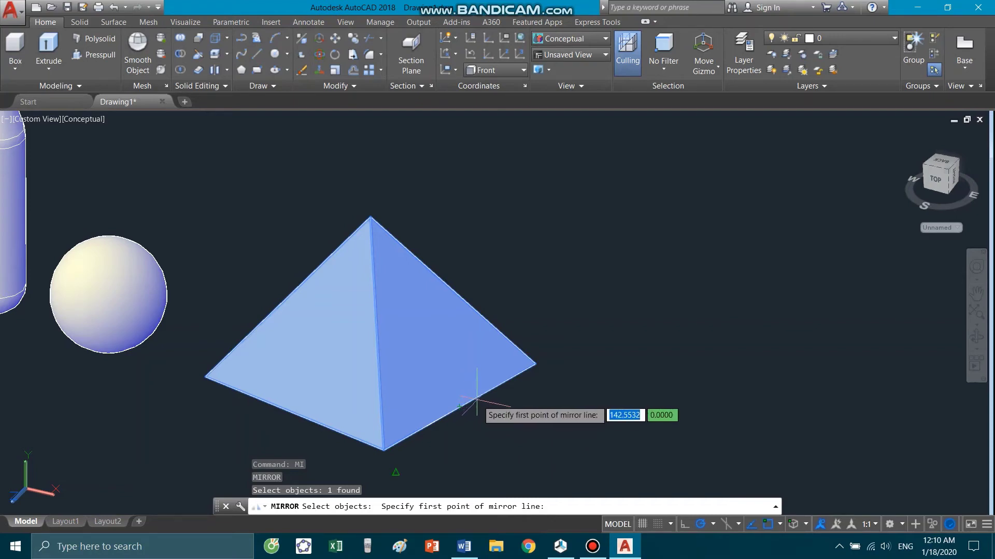
click(476, 400)
scroll(523, 344, down, 3)
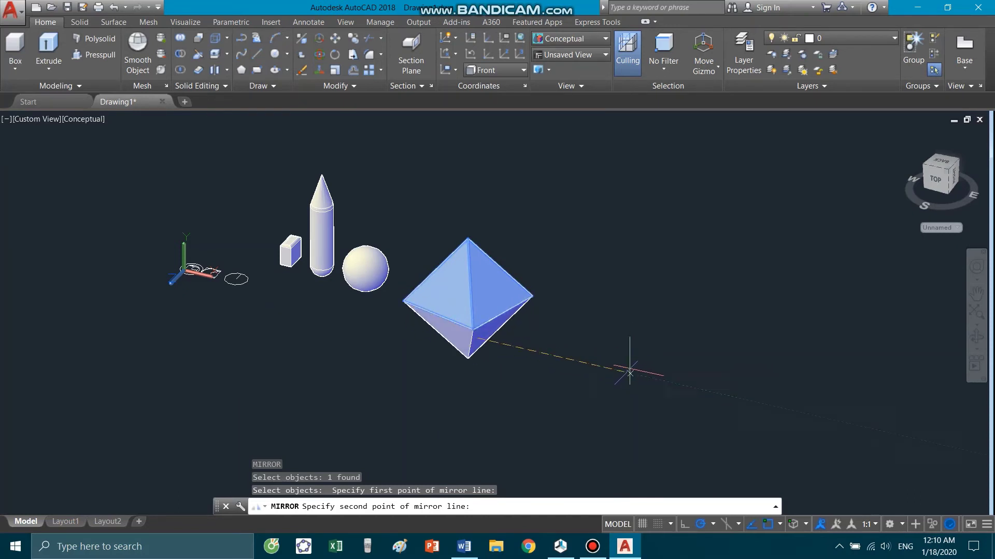
click(630, 372)
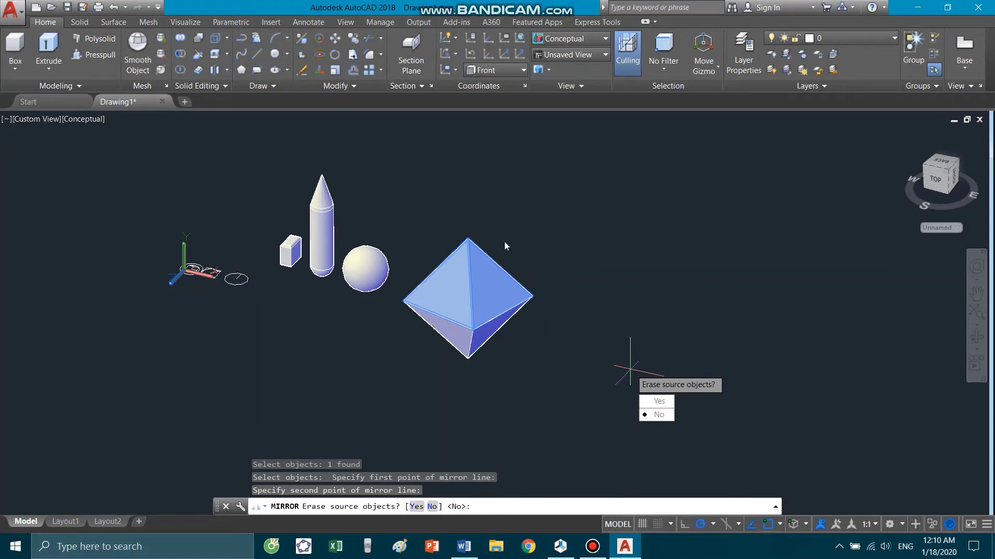
click(657, 414)
scroll(570, 306, up, 2)
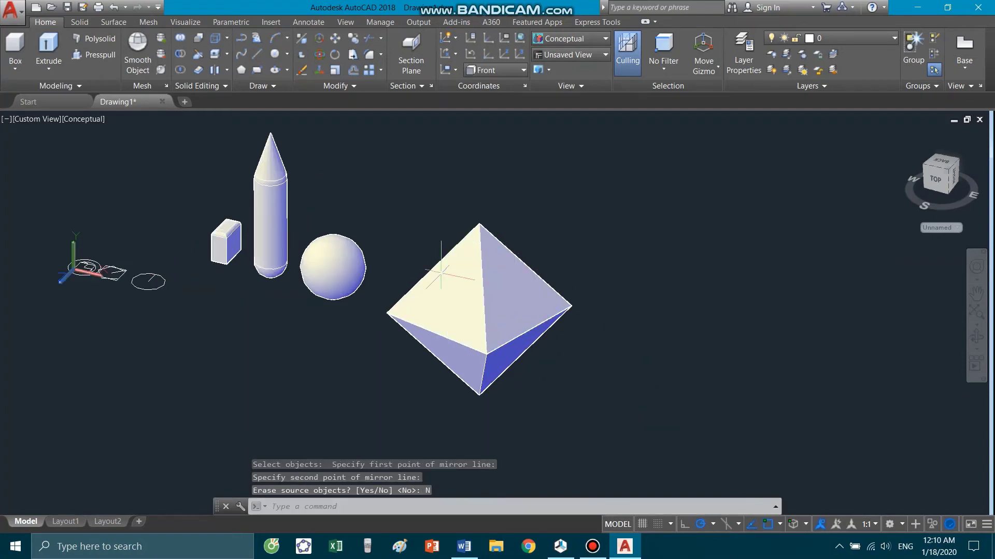
scroll(518, 316, up, 3)
mouse_move(513, 319)
shift+middle_down()
mouse_move(589, 239)
mouse_move(633, 297)
mouse_move(483, 318)
mouse_move(407, 265)
mouse_move(515, 326)
mouse_move(459, 321)
shift+middle_up()
- Union the upper and lower pyramid halves into a single octahedron solid
click(492, 357)
key(Escape)
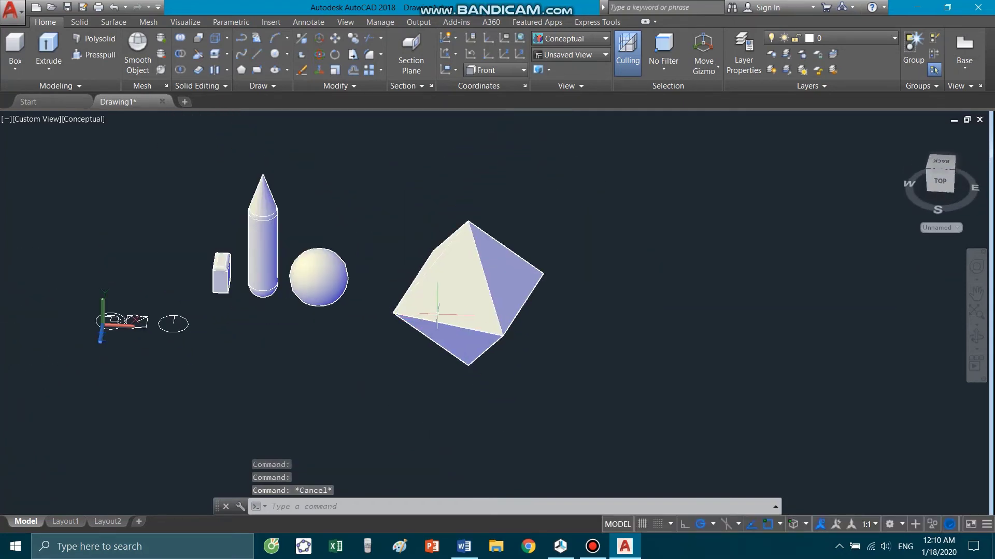
text(uni)
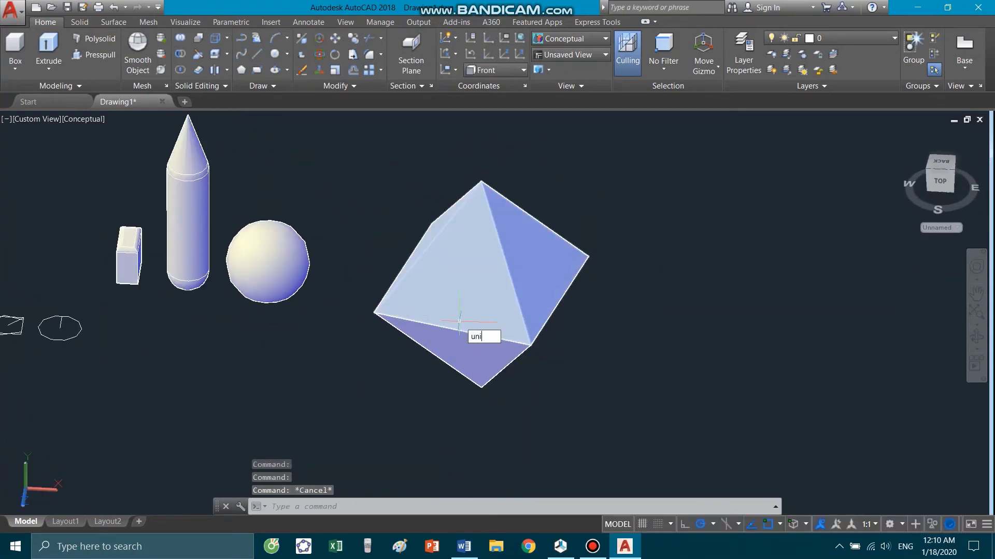
key(Return)
click(466, 321)
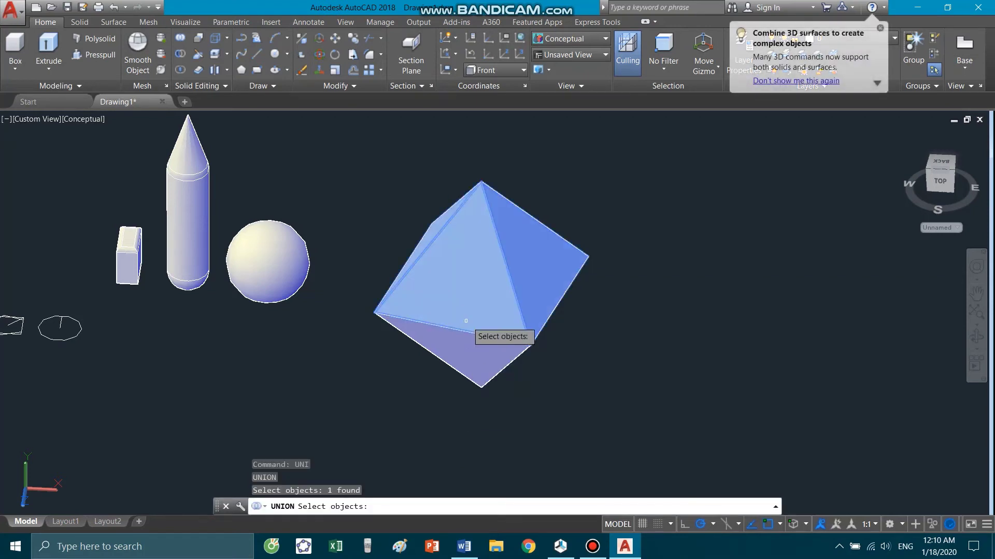
click(480, 353)
key(Return)
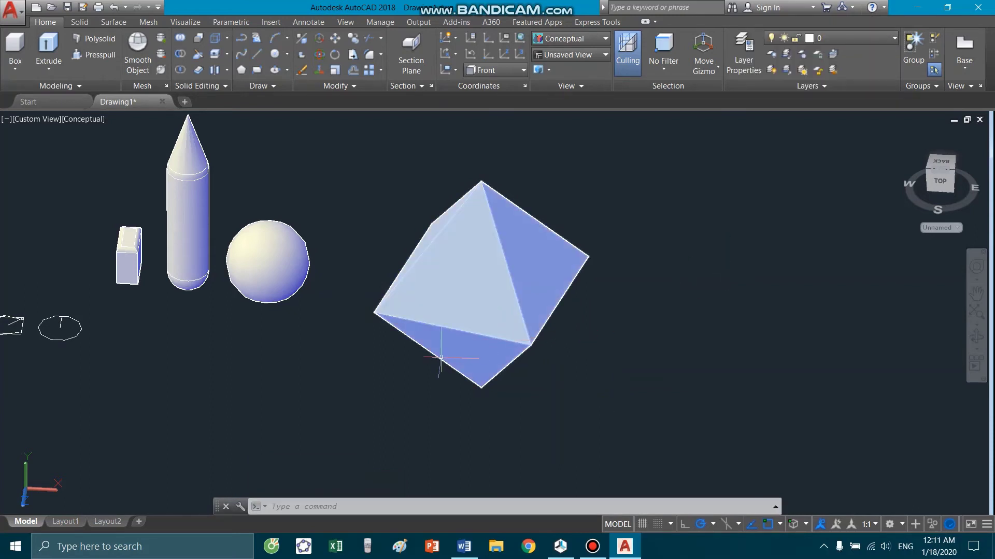
scroll(307, 344, down, 2)
scroll(467, 314, up, 2)
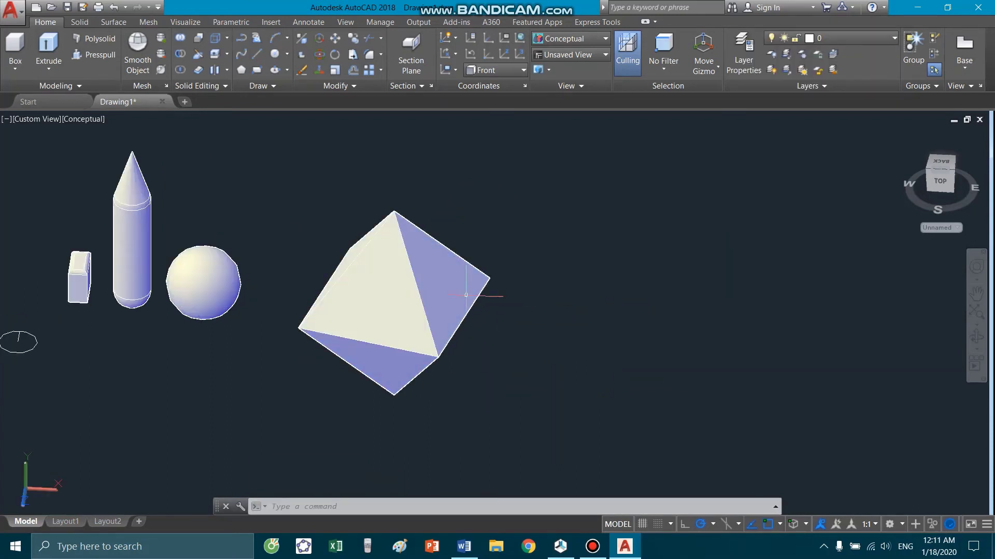
scroll(627, 308, down, 2)
mouse_move(461, 282)
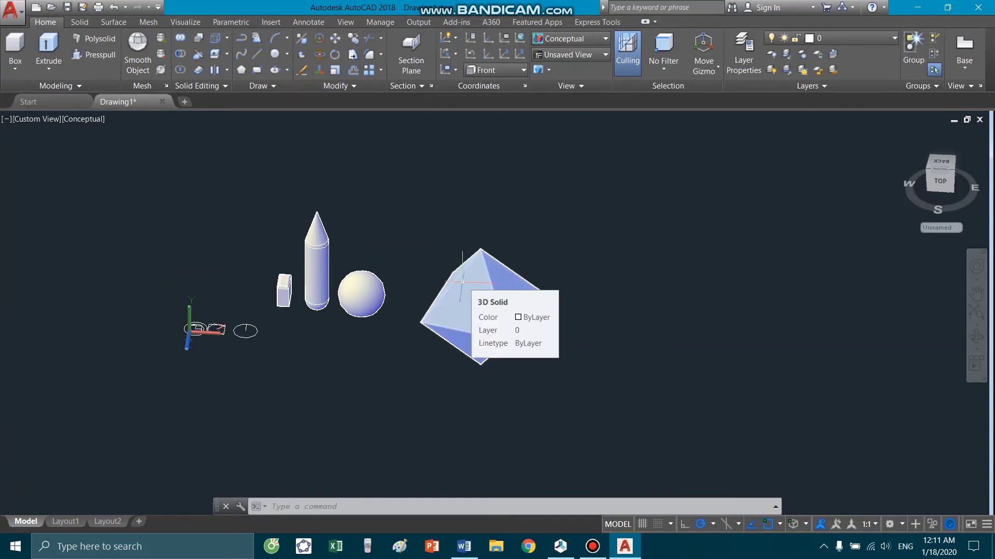
scroll(418, 279, up, 1)
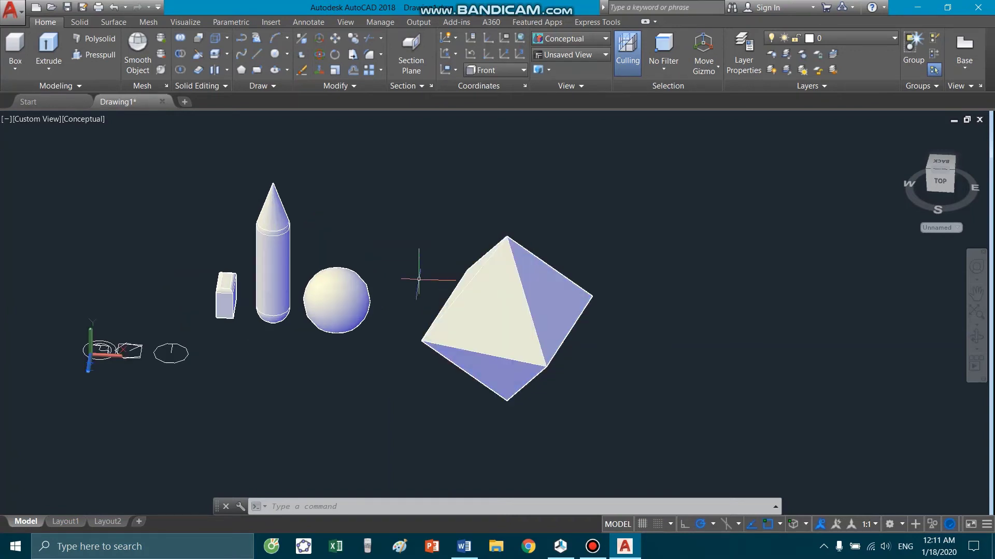
scroll(423, 294, up, 2)
text(M)
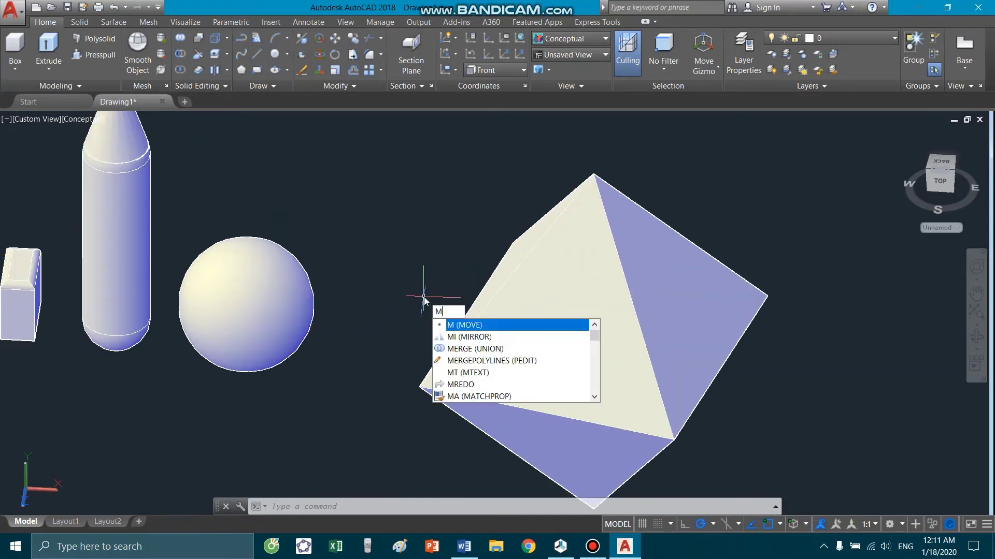
- Move the sphere by its centre onto the octahedron's right vertex and orbit to check it
key(Return)
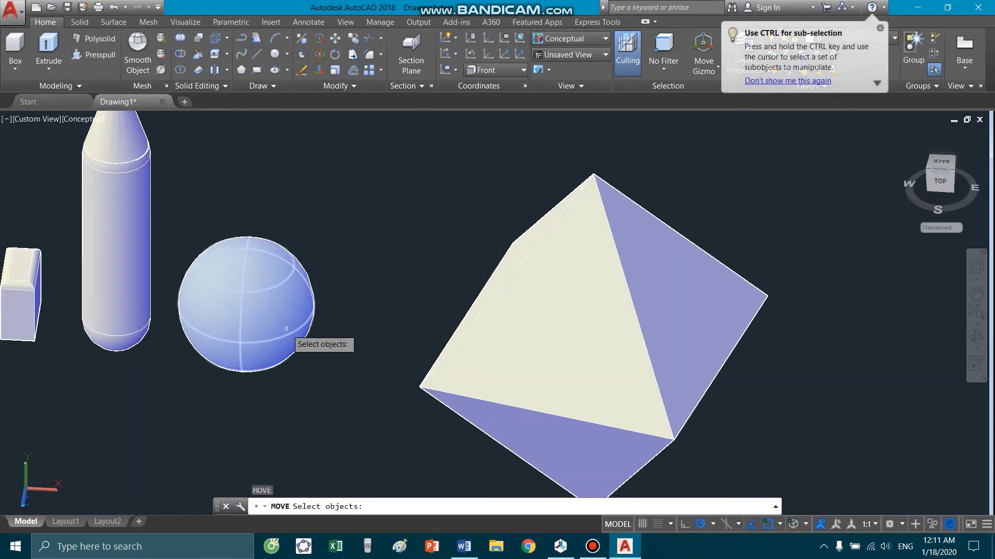
click(311, 314)
key(Return)
click(246, 304)
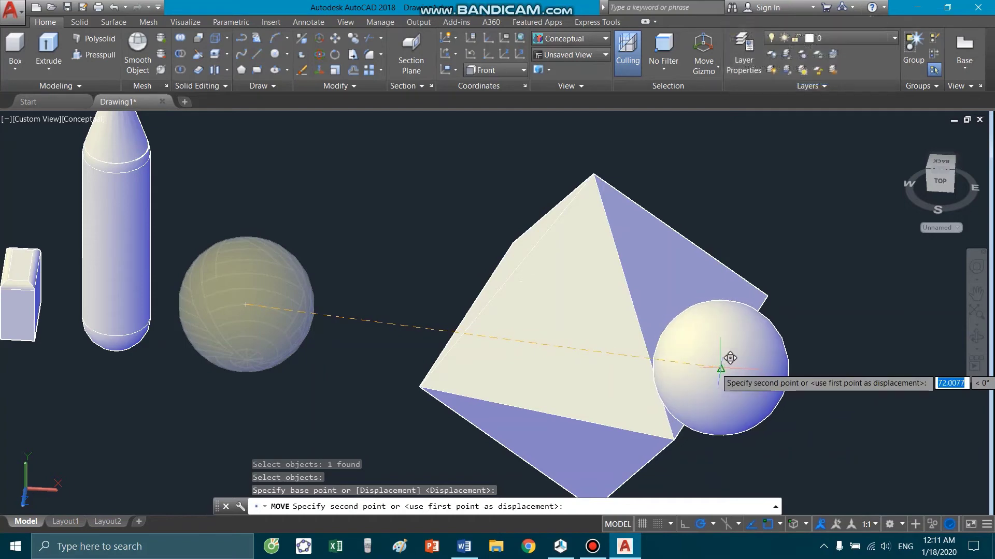
click(721, 368)
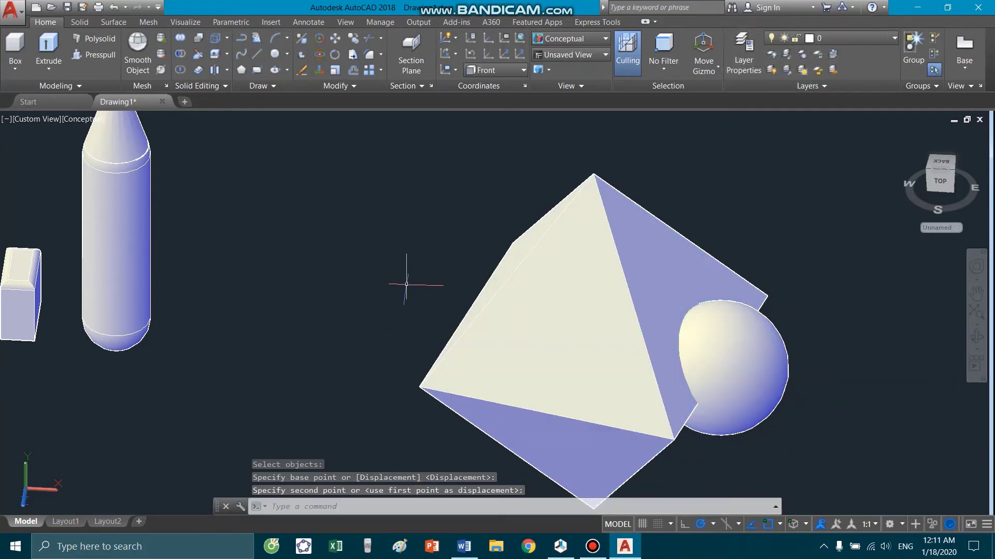
scroll(669, 320, down, 1)
scroll(669, 321, up, 3)
click(392, 271)
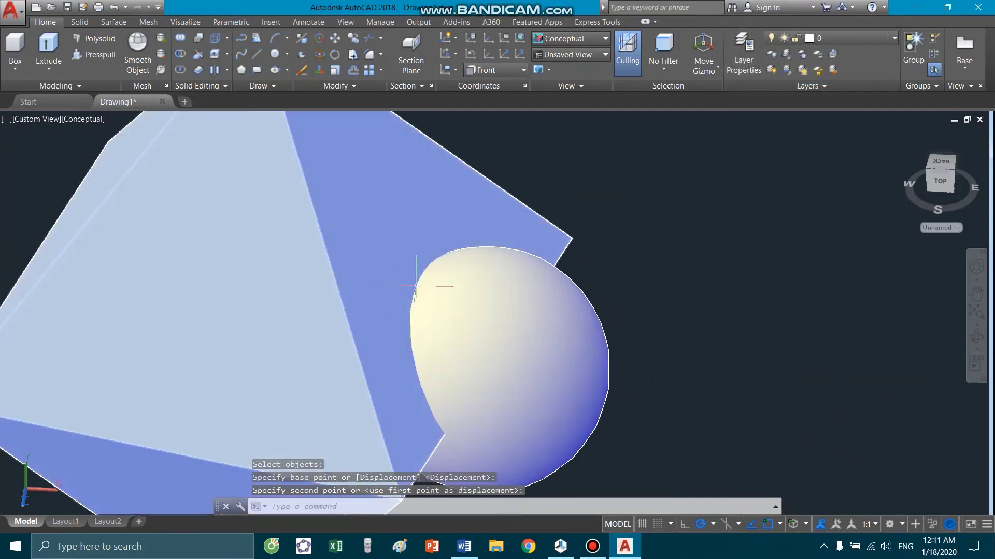
shift+middle_drag(468, 247, 410, 324)
click(409, 324)
text(SU)
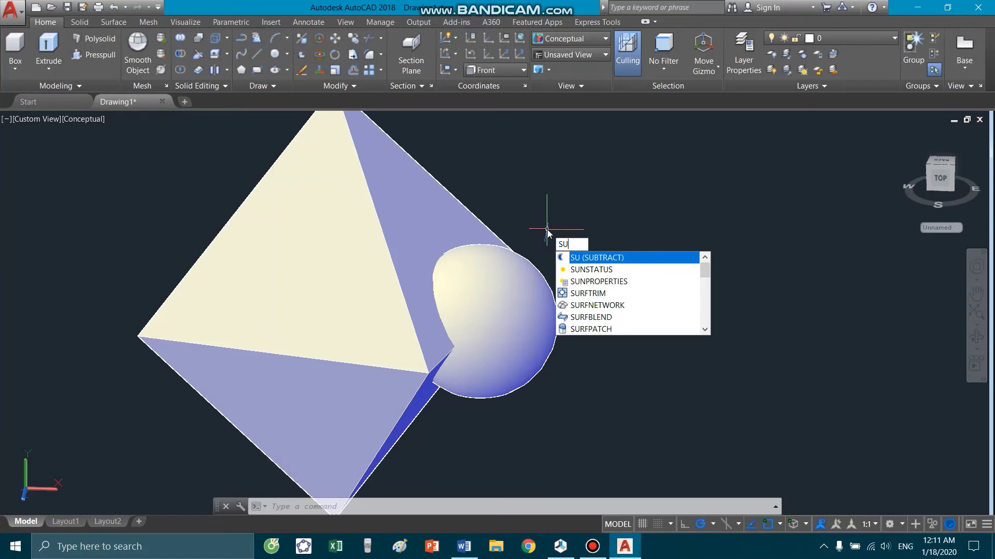
key(Return)
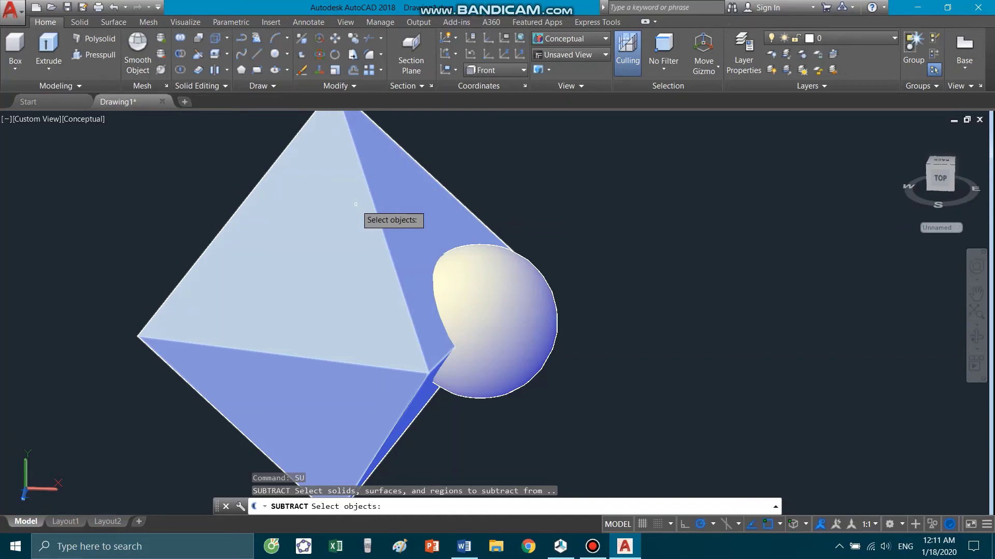
click(355, 204)
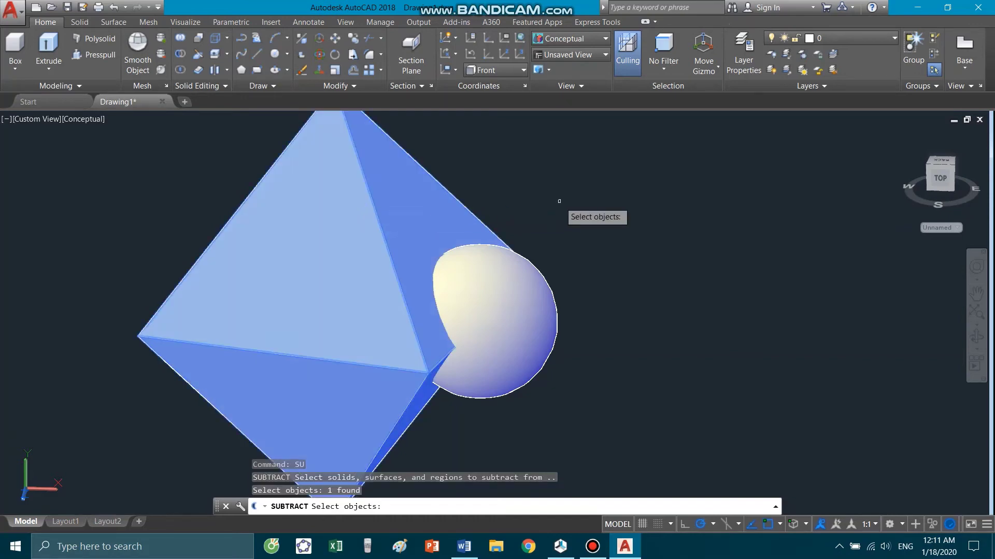
key(Return)
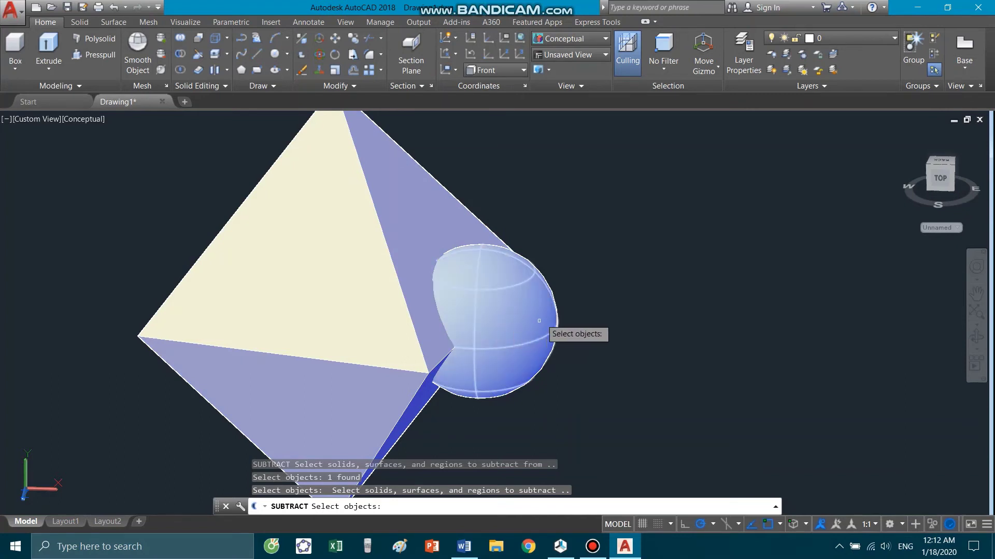
click(539, 357)
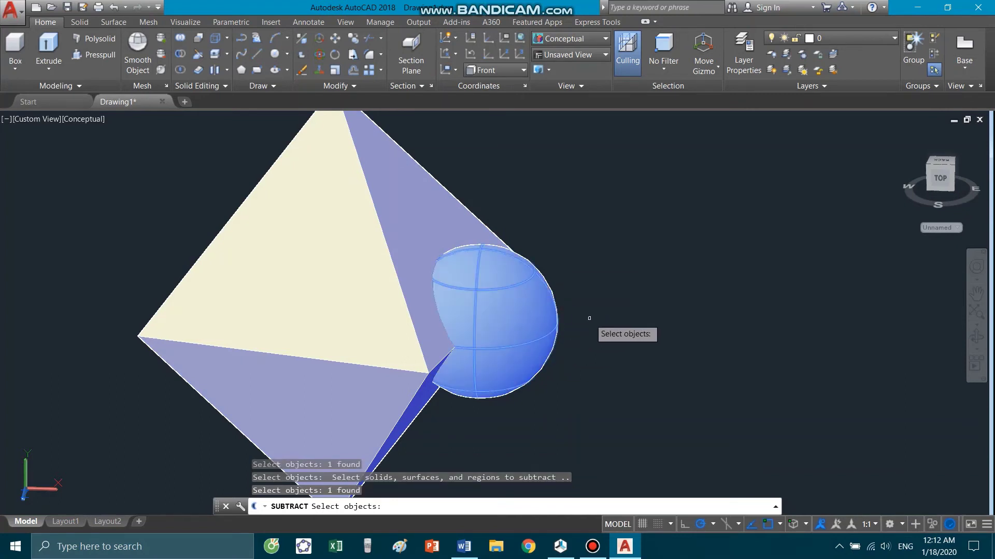
key(Return)
mouse_move(515, 264)
shift+middle_down()
mouse_move(449, 249)
mouse_move(380, 263)
mouse_move(326, 302)
mouse_move(326, 340)
mouse_move(418, 355)
mouse_move(484, 326)
mouse_move(483, 255)
mouse_move(446, 255)
mouse_move(420, 297)
mouse_move(266, 296)
mouse_move(324, 293)
shift+middle_up()
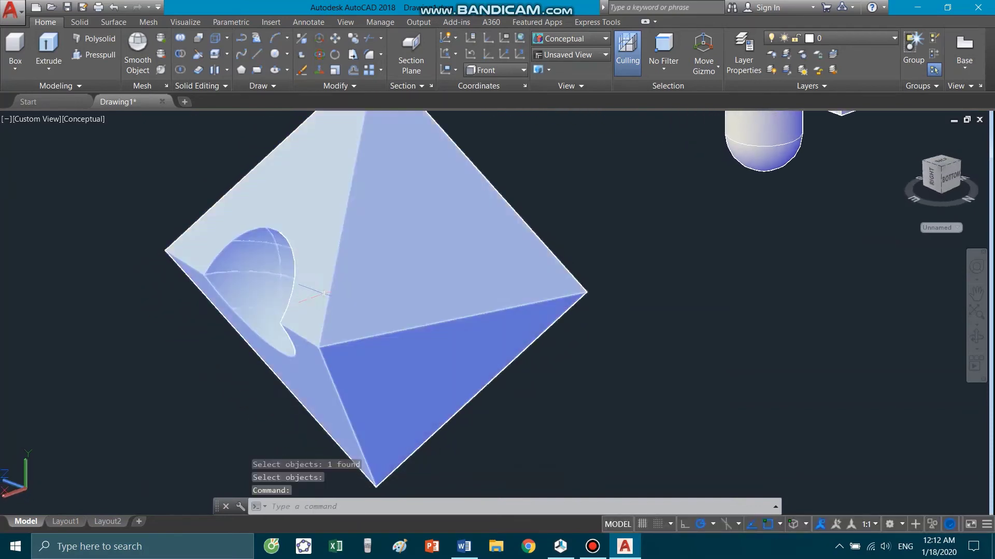
mouse_move(485, 293)
shift+middle_down()
mouse_move(399, 291)
mouse_move(570, 331)
shift+middle_up()
key(ctrl+z)
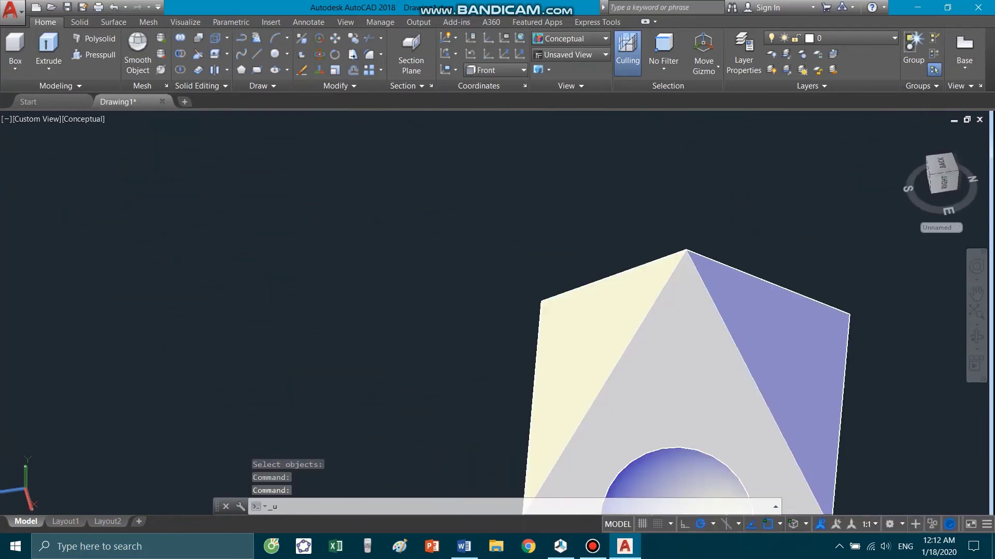
key(ctrl+z)
key(ctrl+z)
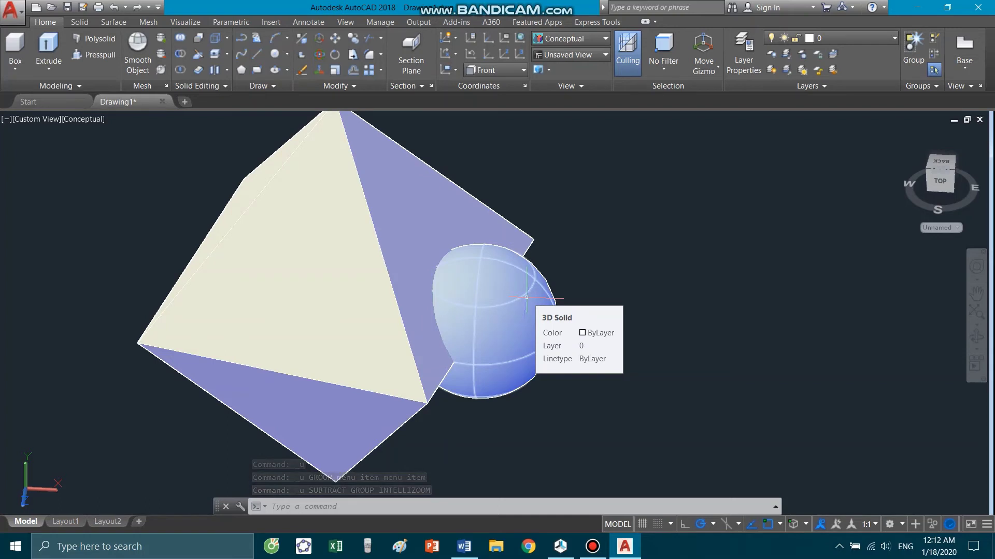
- Copy the sphere from its centre to the octahedron's other side corners
text(CO)
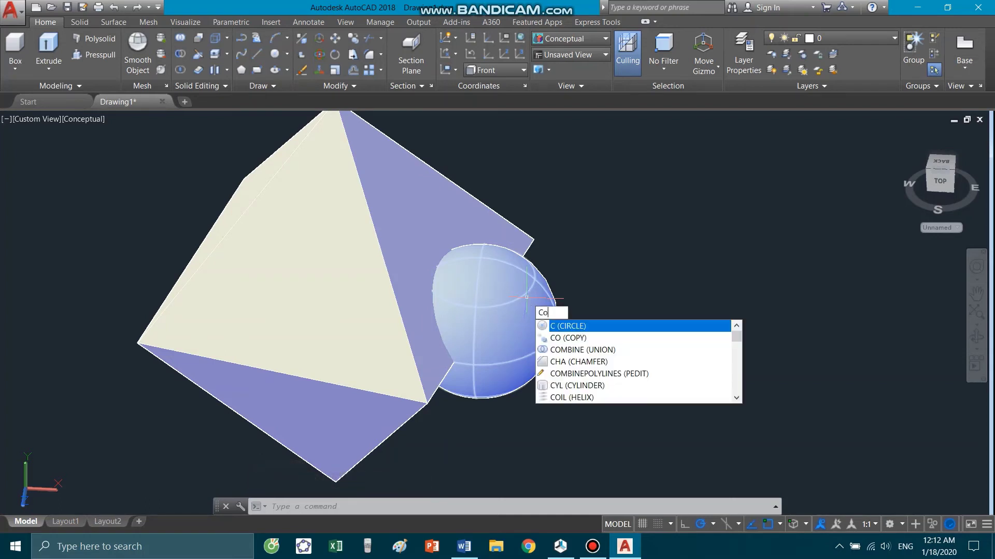
key(Return)
click(520, 316)
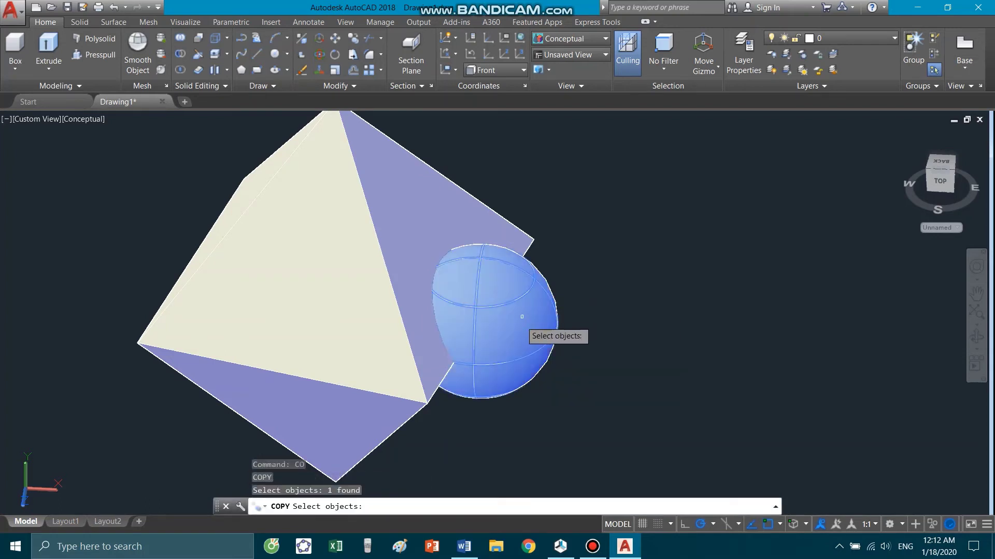
key(Return)
click(480, 321)
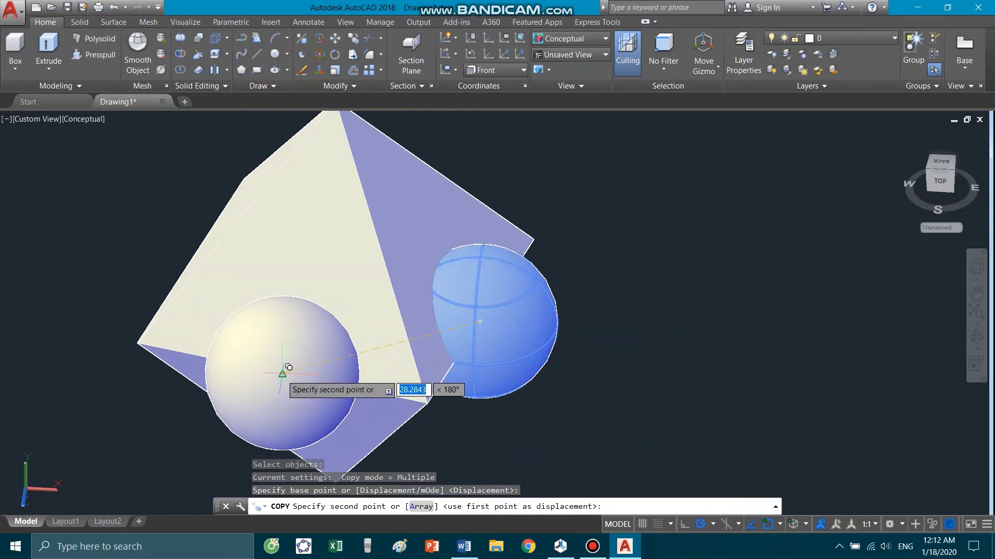
click(285, 369)
mouse_move(284, 259)
shift+middle_down()
mouse_move(332, 311)
mouse_move(316, 327)
shift+middle_up()
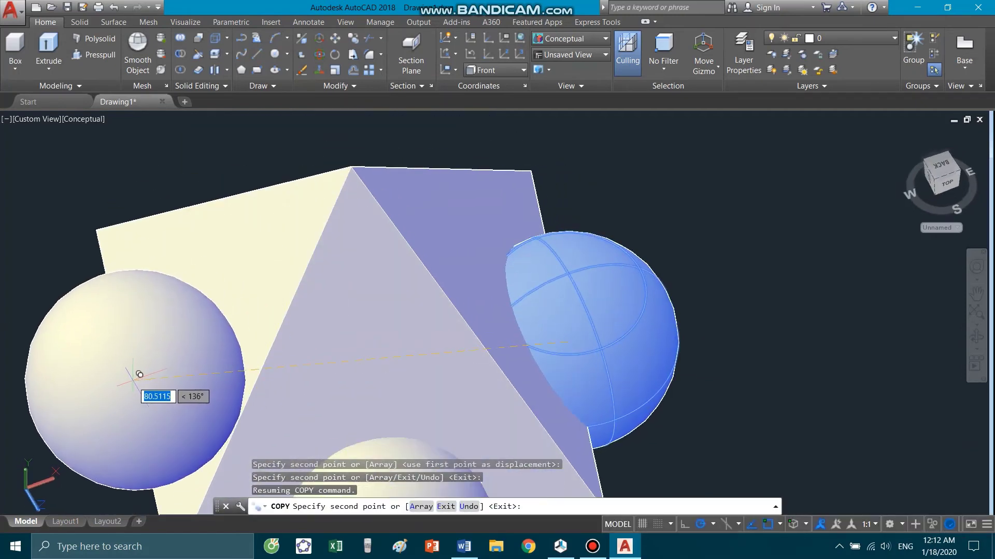
click(134, 399)
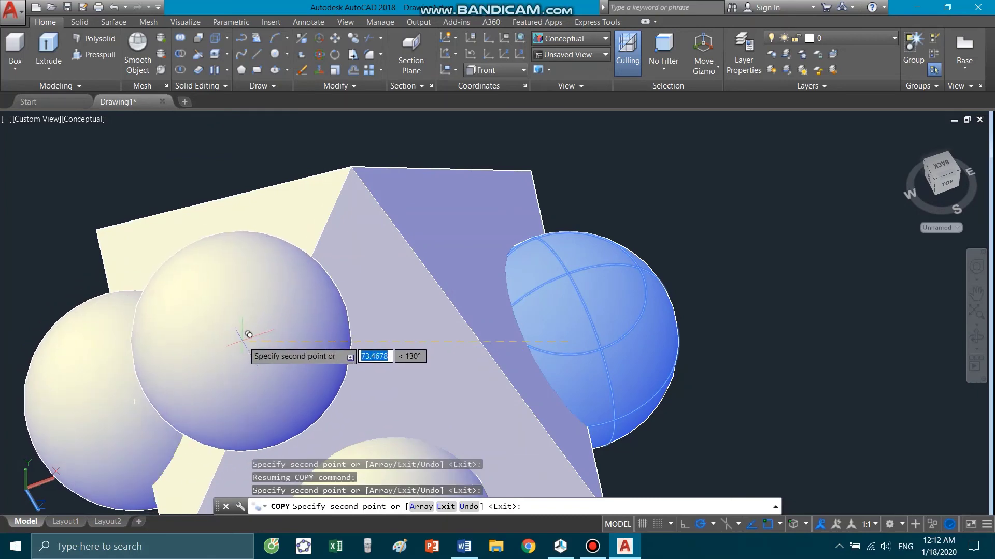
shift+middle_drag(244, 342, 107, 349)
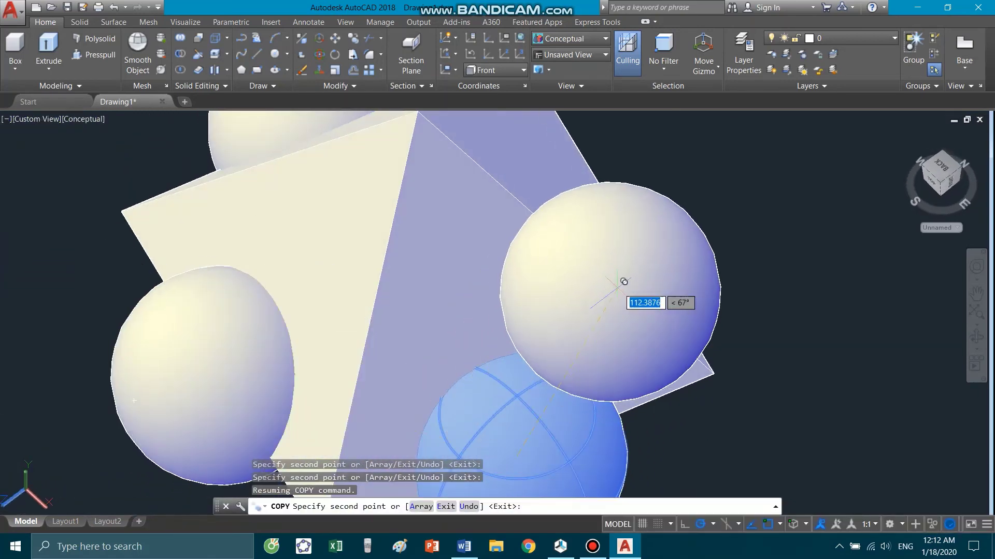
shift+middle_drag(628, 282, 582, 275)
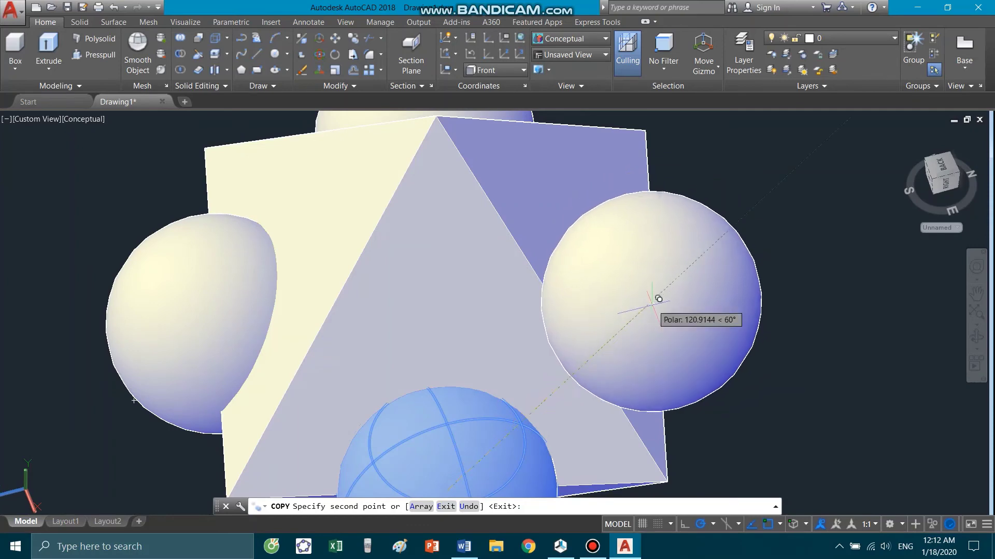
mouse_move(687, 283)
shift+middle_down()
mouse_move(599, 278)
mouse_move(595, 349)
mouse_move(632, 328)
shift+middle_up()
scroll(600, 277, down, 5)
key(Return)
text(s)
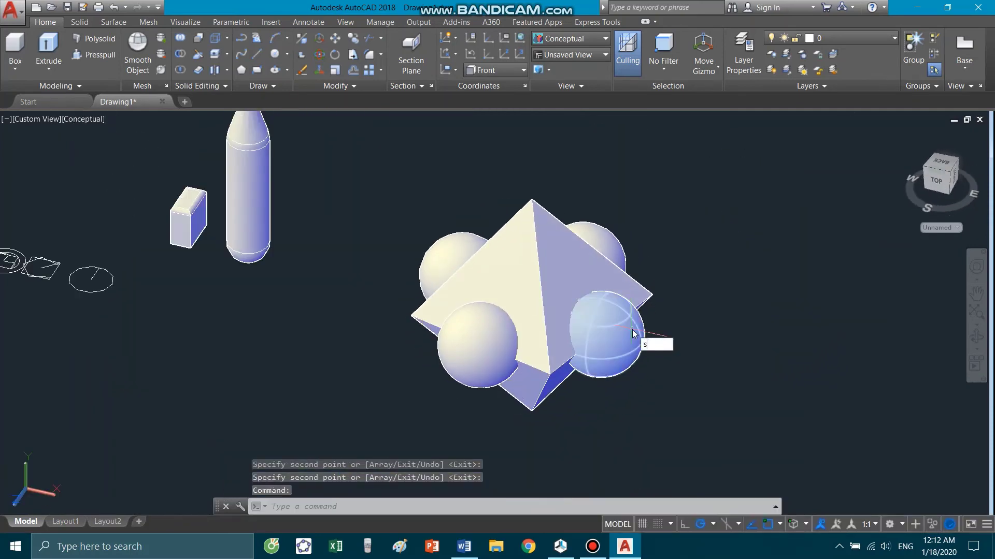
- Begin a subtraction with the octahedron as the solid to cut from
text(u)
key(Return)
click(554, 360)
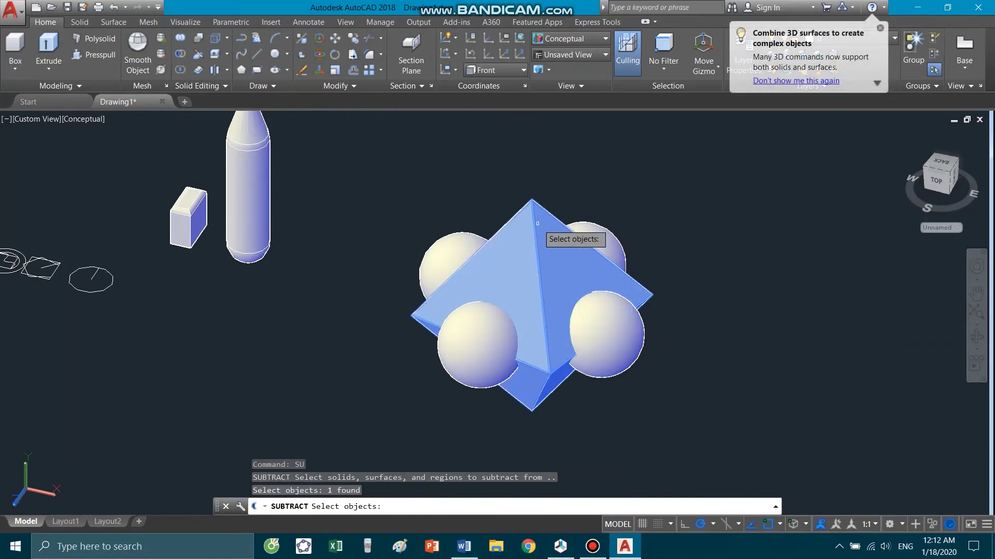
- Subtract the four window-selected spheres from the octahedron, inspect the pockets, then undo it
key(Return)
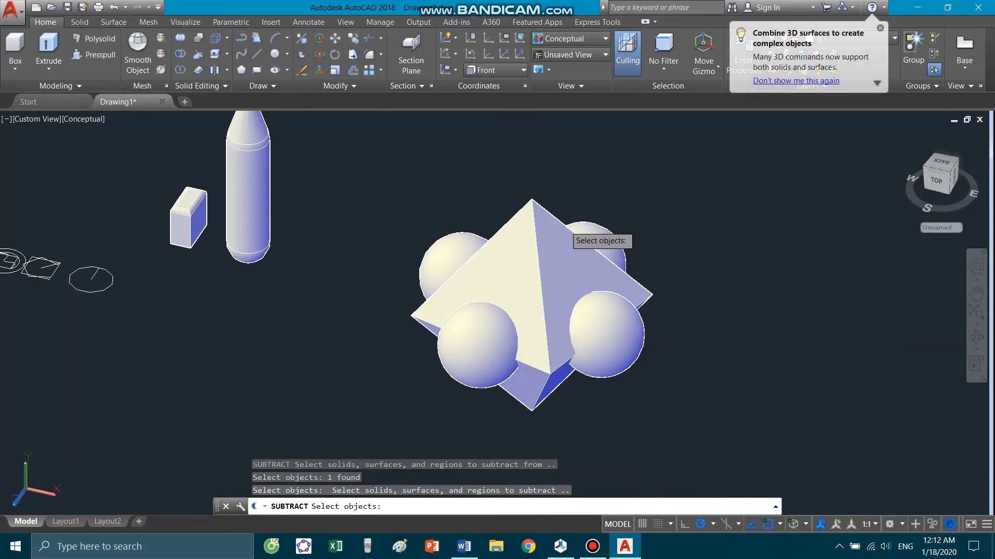
scroll(539, 230, down, 2)
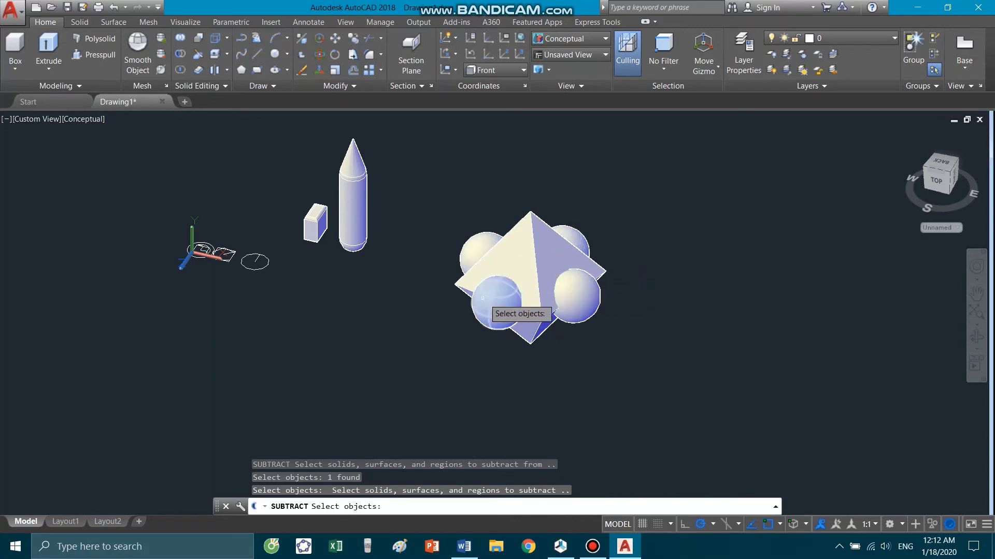
click(414, 148)
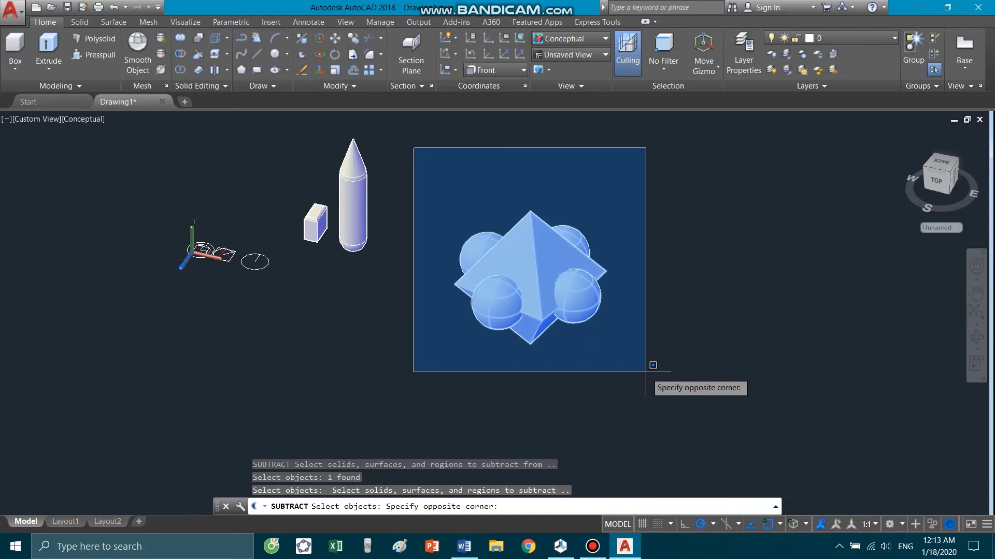
click(644, 371)
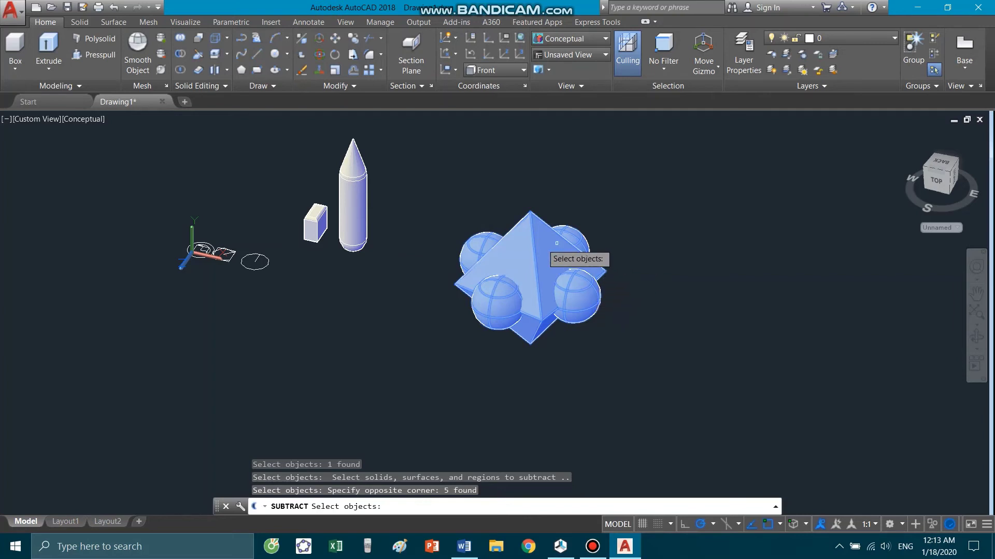
key(Return)
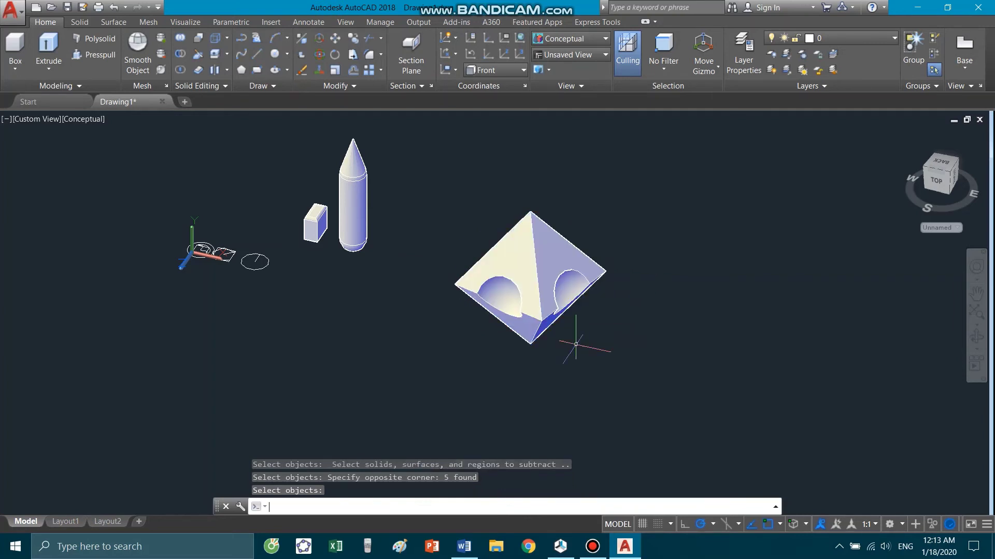
mouse_move(575, 344)
shift+middle_down()
mouse_move(570, 318)
mouse_move(633, 295)
mouse_move(577, 240)
mouse_move(497, 321)
shift+middle_up()
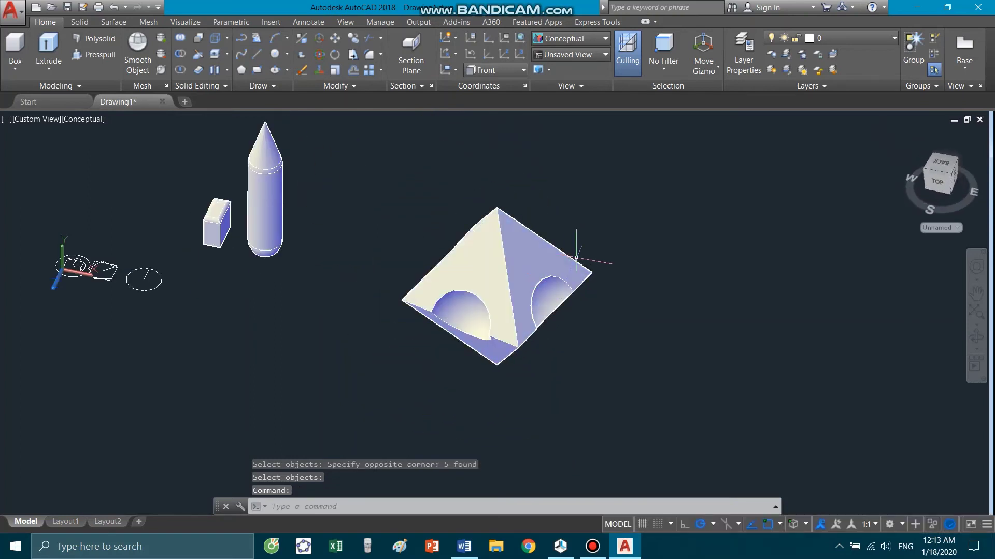
key(ctrl+z)
- Undo the sphere copies and start a polar ARRAY of the single remaining sphere
key(ctrl+z)
key(ctrl+z)
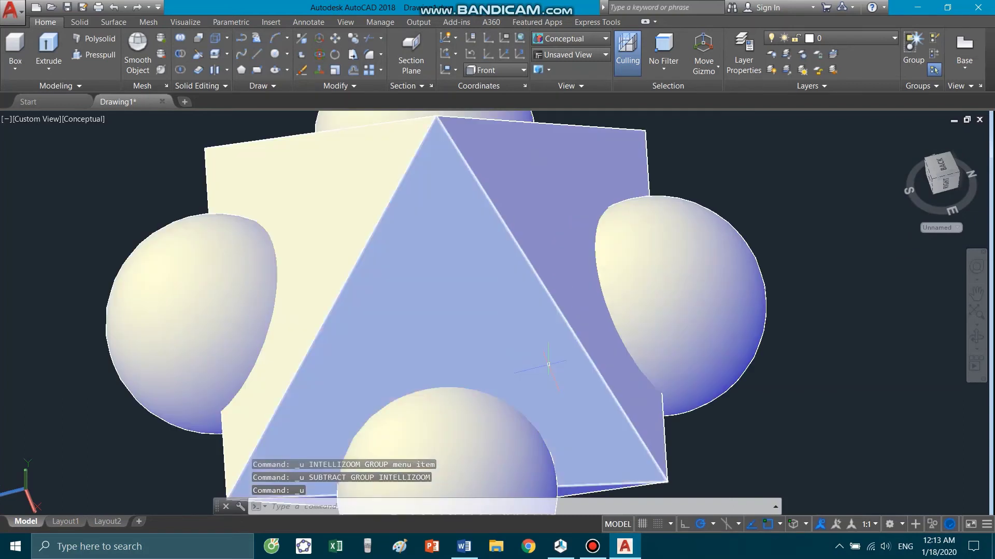
key(ctrl+z)
scroll(622, 202, down, 2)
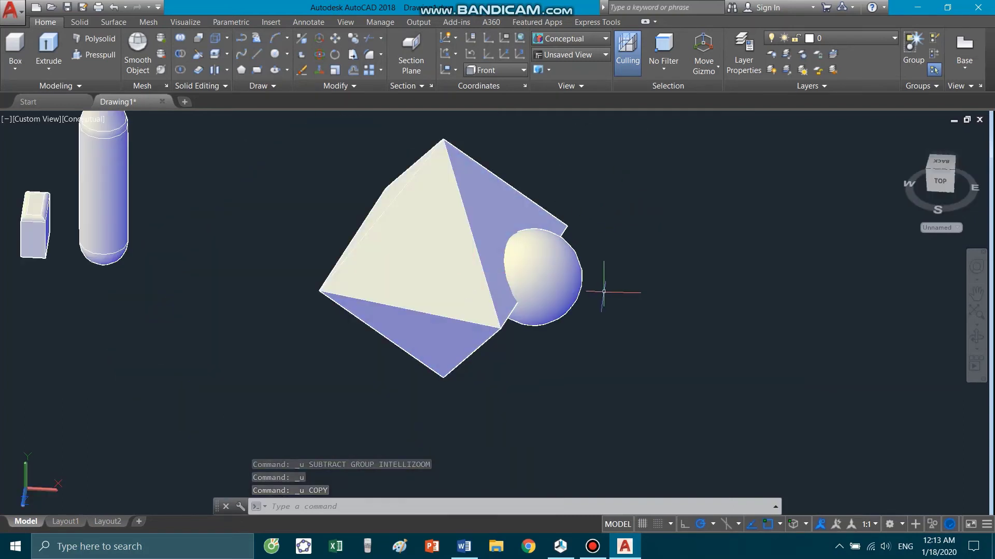
text(AR)
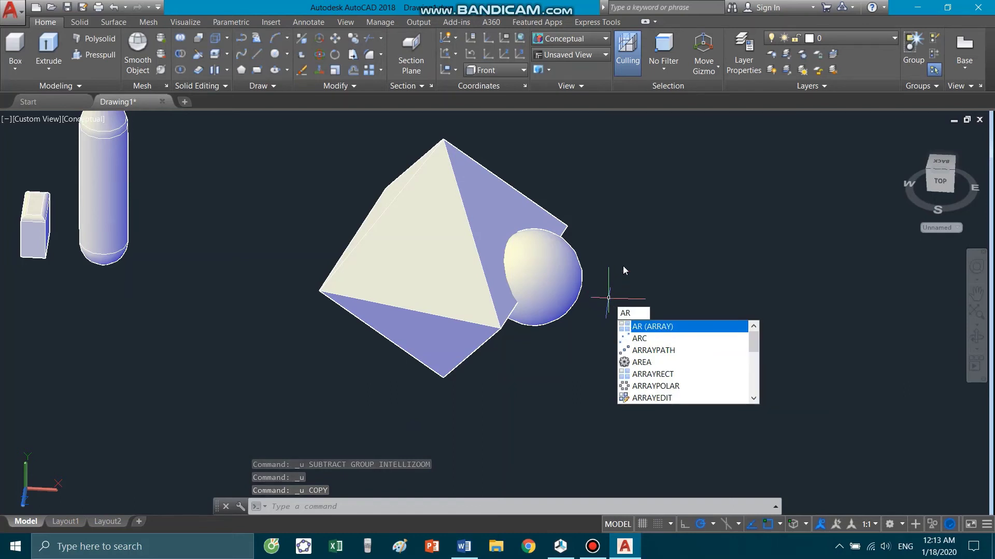
key(Return)
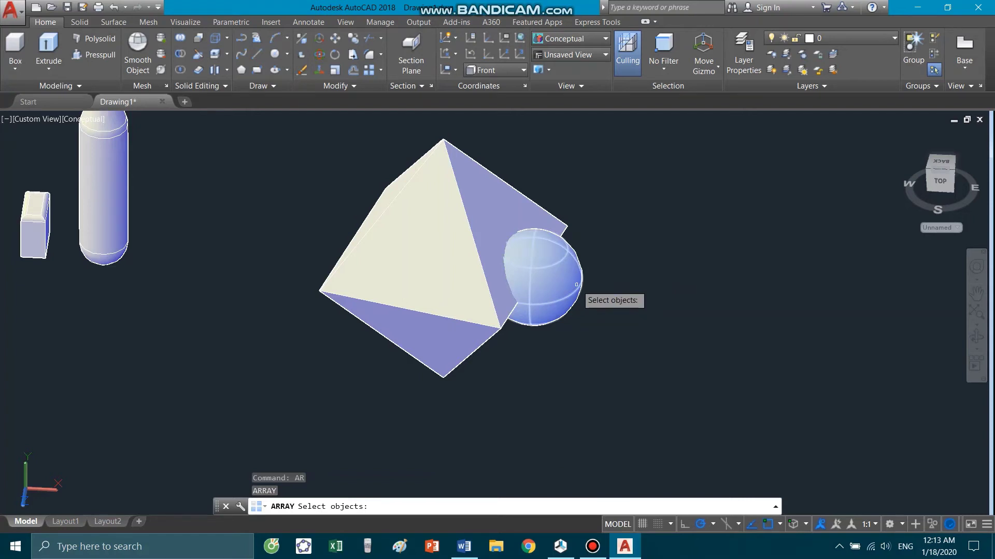
click(576, 285)
key(Return)
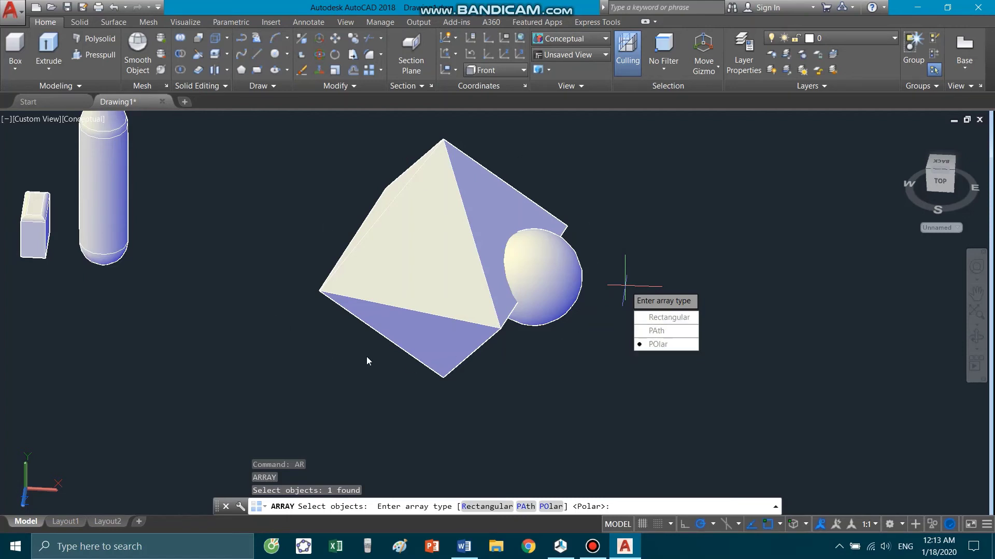
click(648, 345)
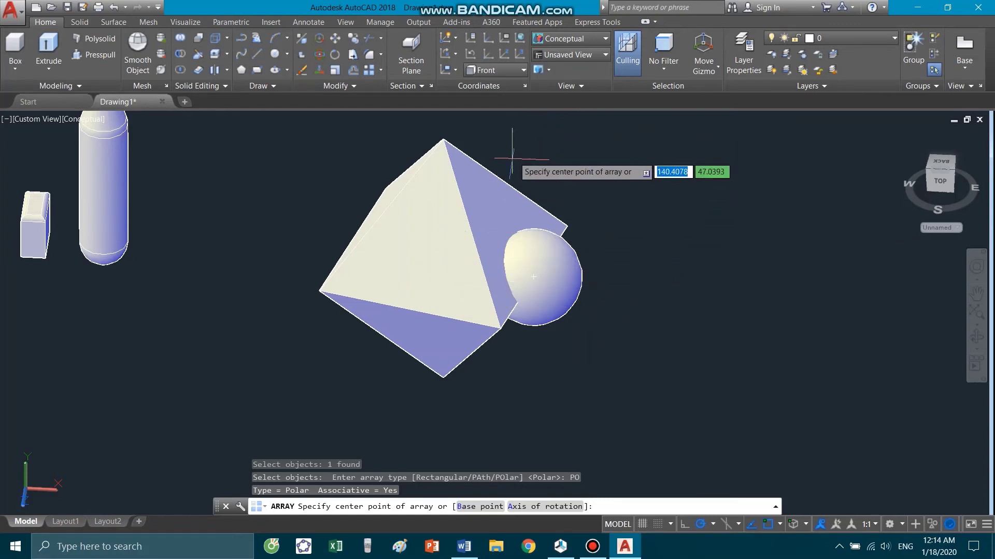
click(567, 39)
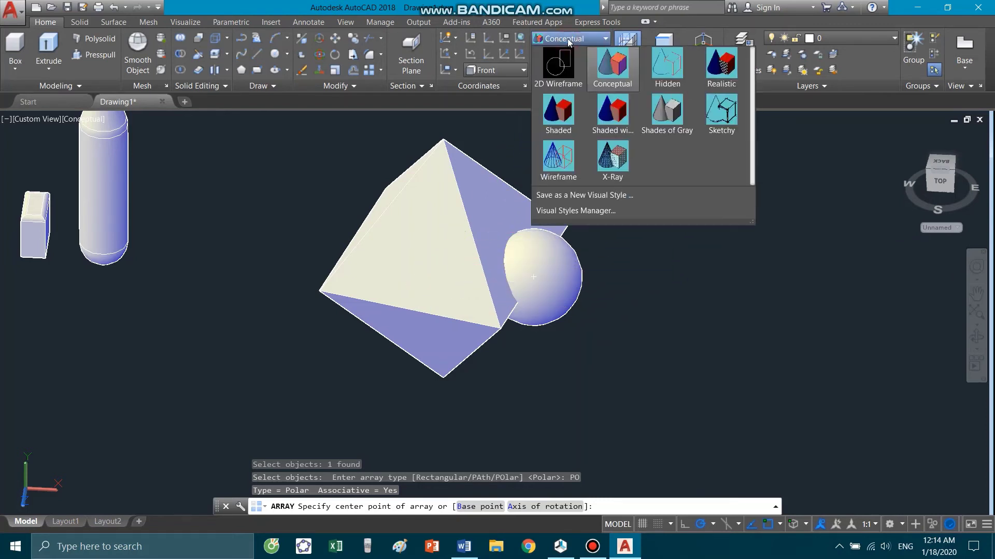
click(558, 65)
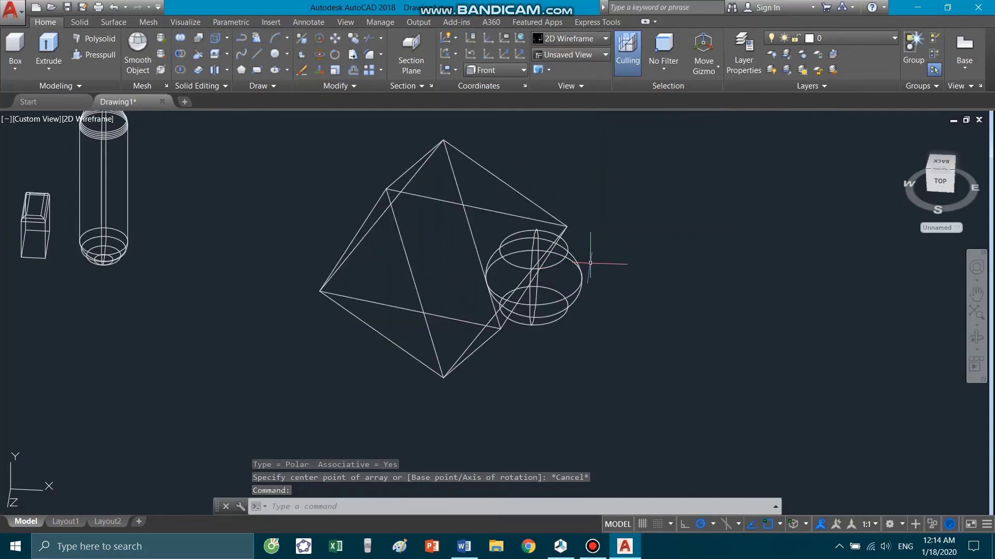
text(AR)
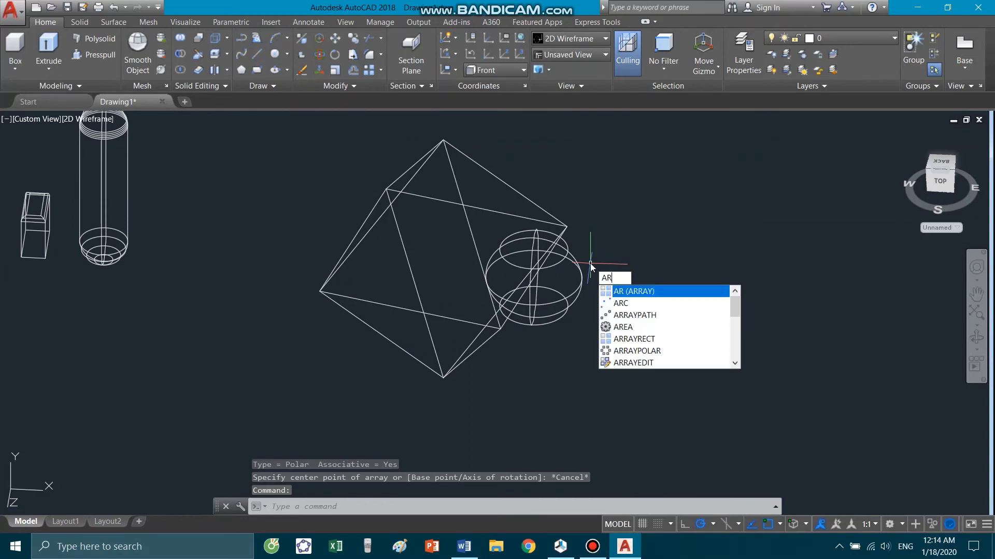
key(Return)
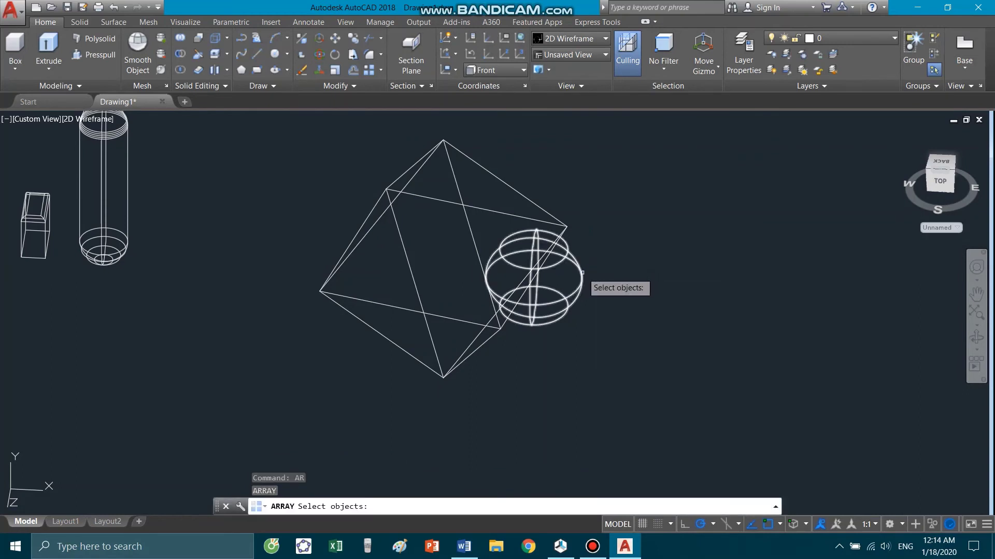
click(582, 272)
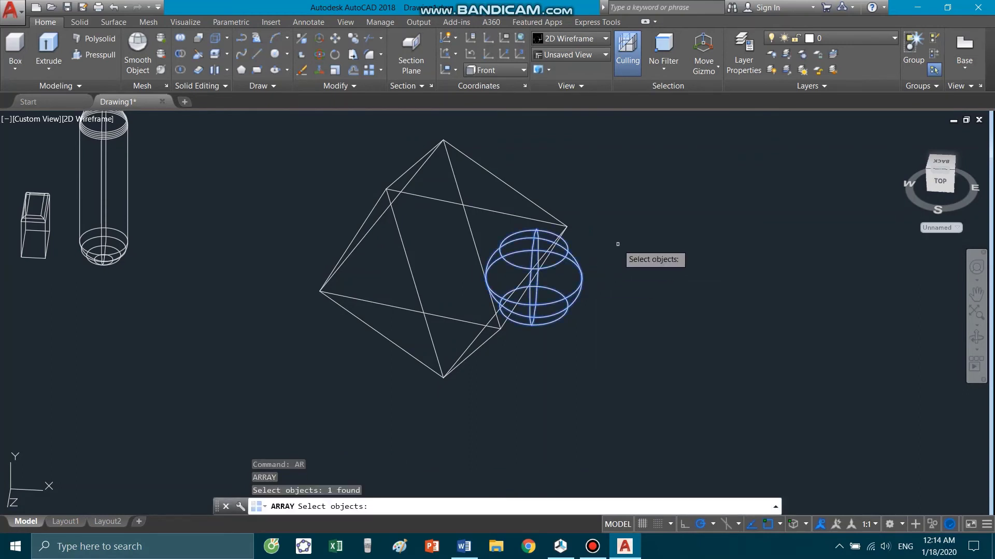
key(Return)
key(Down)
key(Down)
key(Down)
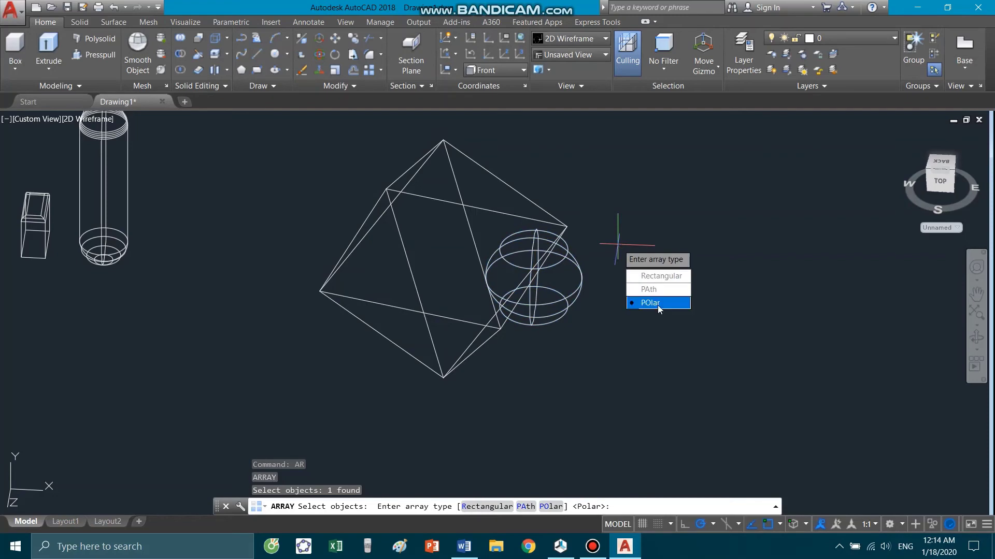
key(Return)
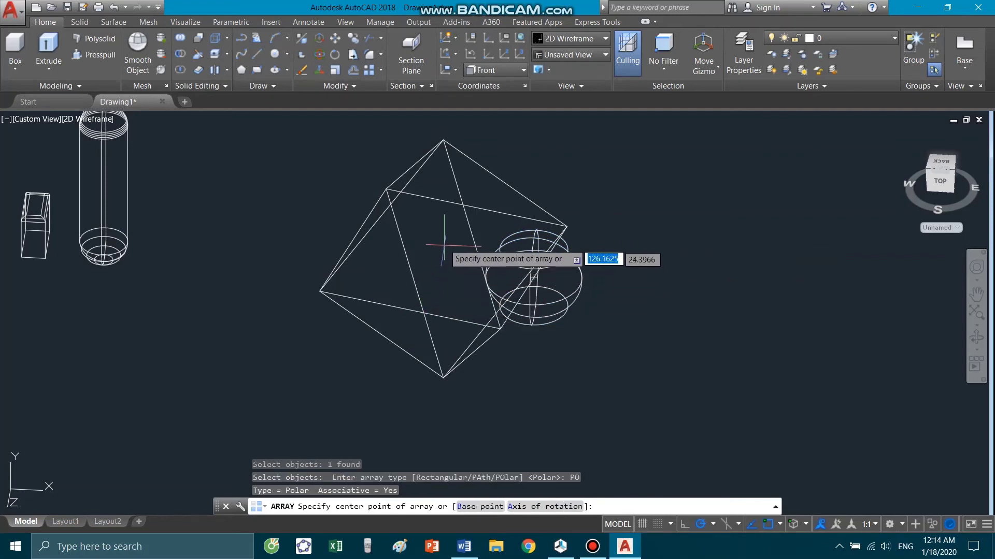
mouse_move(504, 280)
shift+middle_down()
mouse_move(523, 258)
mouse_move(508, 272)
shift+middle_up()
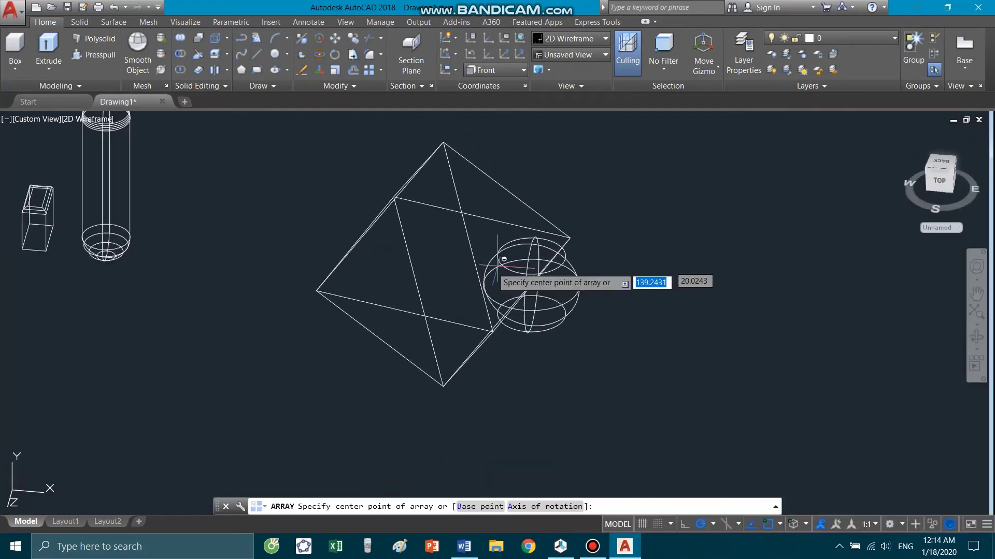
shift+right_click(442, 281)
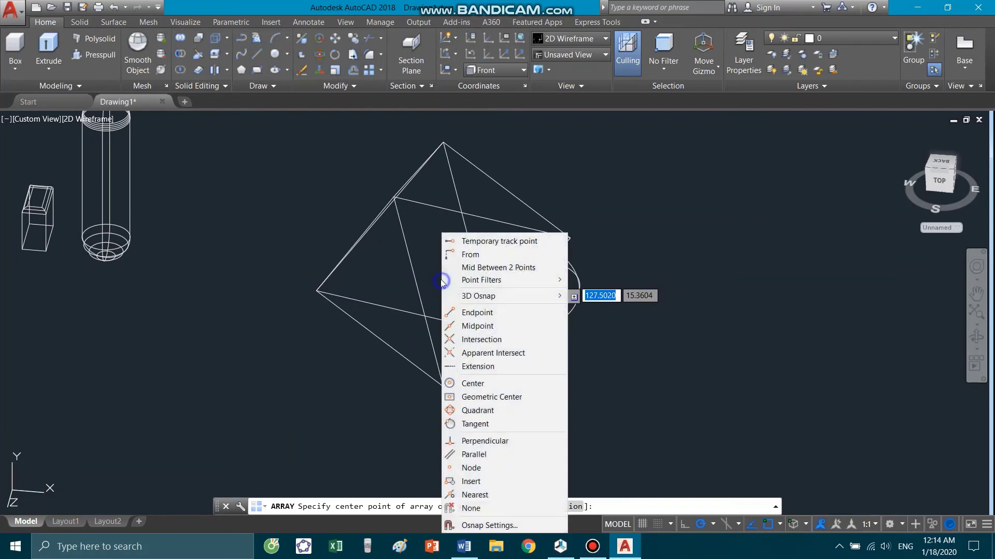
click(467, 268)
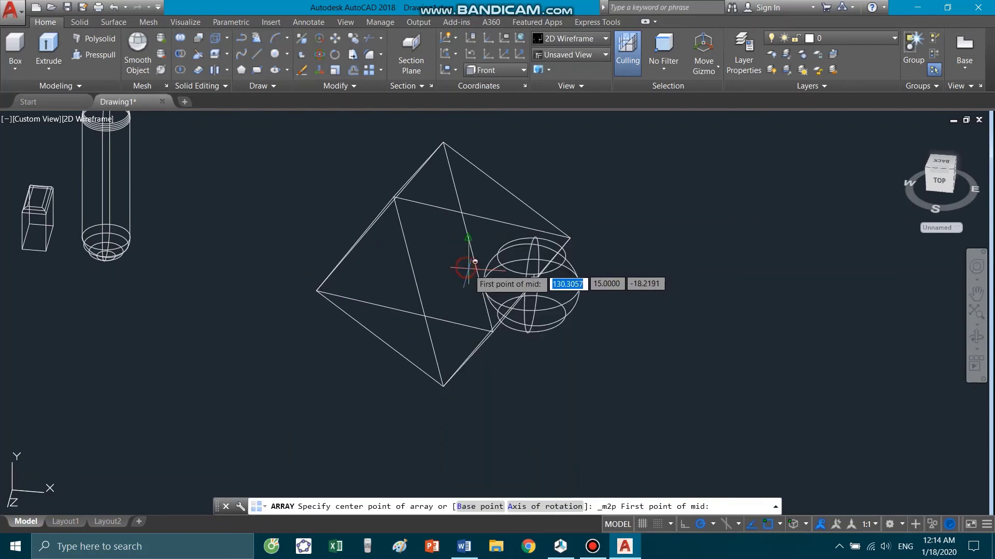
click(404, 311)
shift+middle_drag(449, 267, 450, 223)
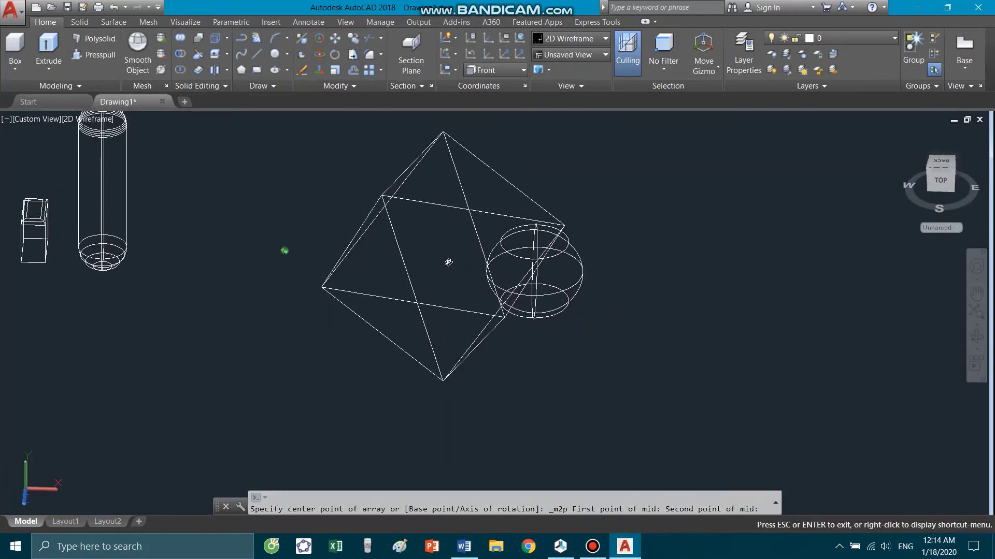
click(462, 207)
mouse_move(702, 264)
shift+middle_down()
mouse_move(582, 258)
mouse_move(484, 222)
mouse_move(599, 315)
mouse_move(549, 233)
shift+middle_up()
mouse_move(333, 128)
shift+middle_down()
mouse_move(318, 267)
mouse_move(249, 207)
mouse_move(246, 231)
mouse_move(331, 127)
mouse_move(461, 208)
mouse_move(317, 231)
shift+middle_up()
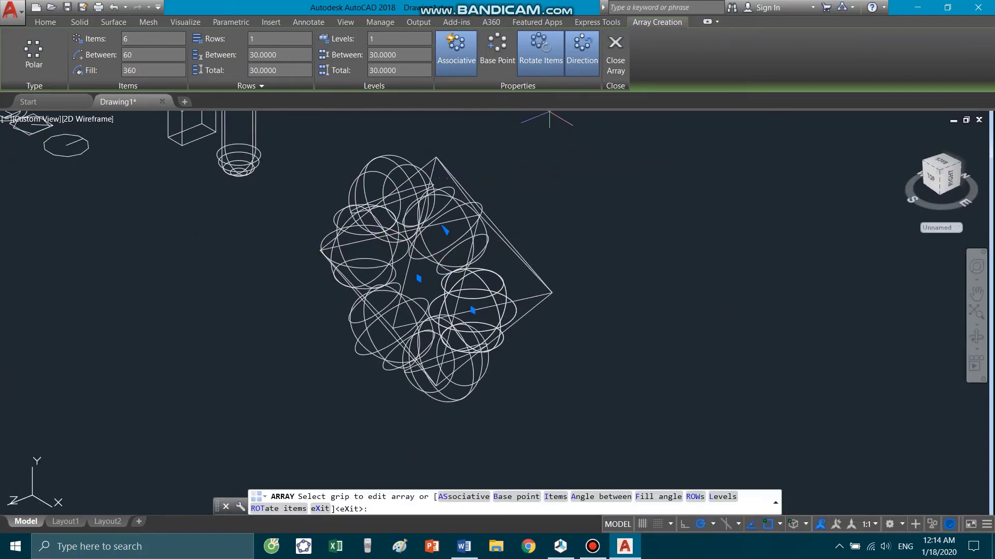
key(Escape)
key(Escape)
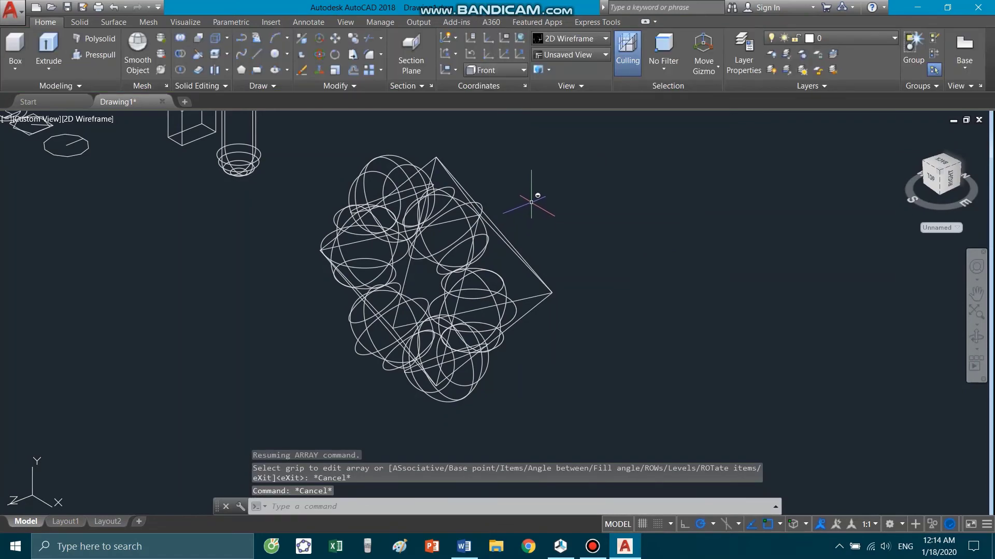
key(ctrl+z)
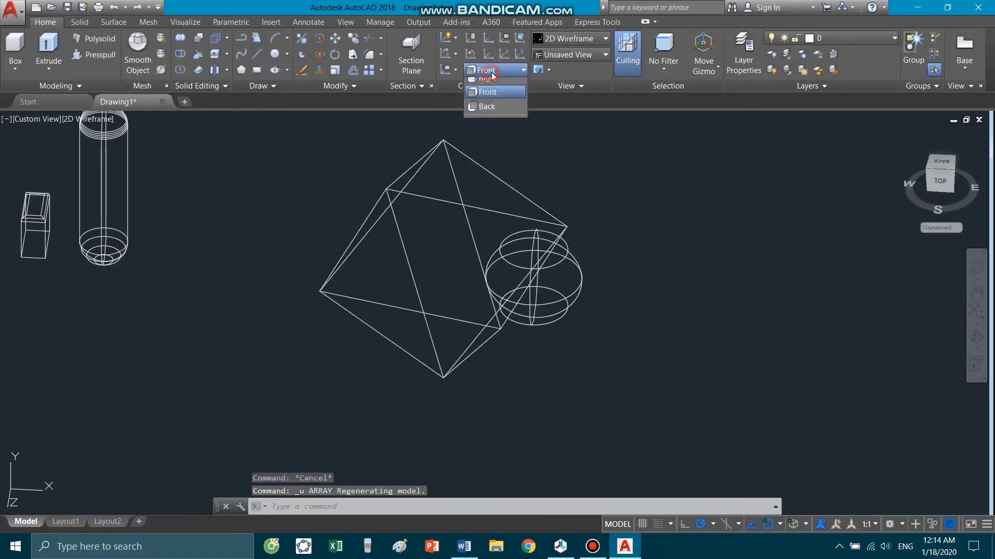
- Switch the UCS back to World and start a polar array of the sphere
click(508, 86)
mouse_move(573, 222)
shift+middle_down()
mouse_move(519, 217)
mouse_move(519, 235)
shift+middle_up()
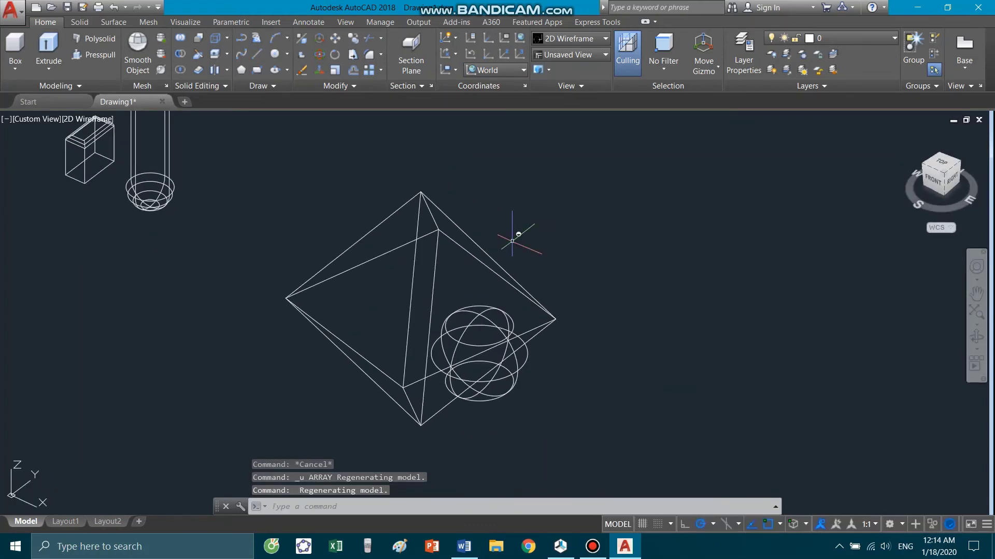
text(AR)
key(Return)
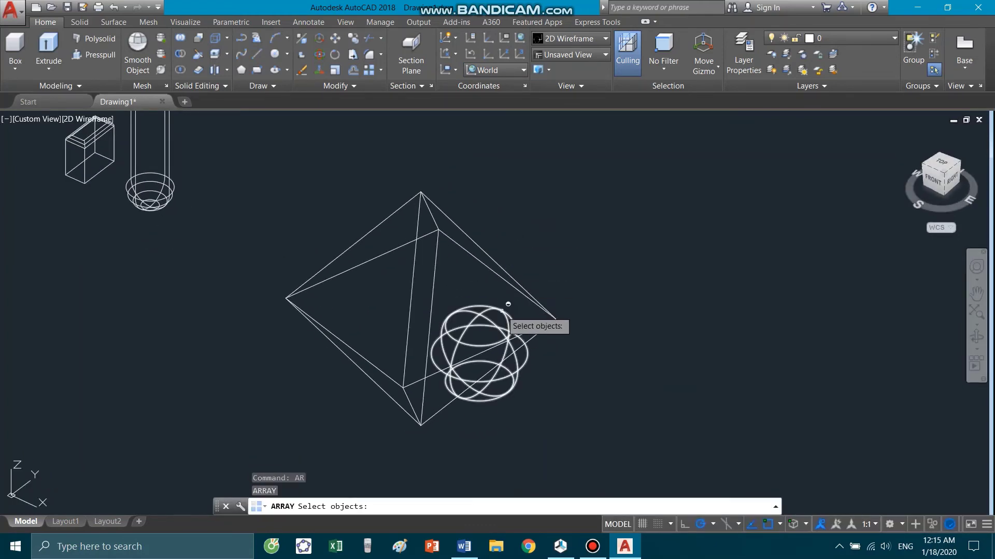
click(501, 314)
key(Return)
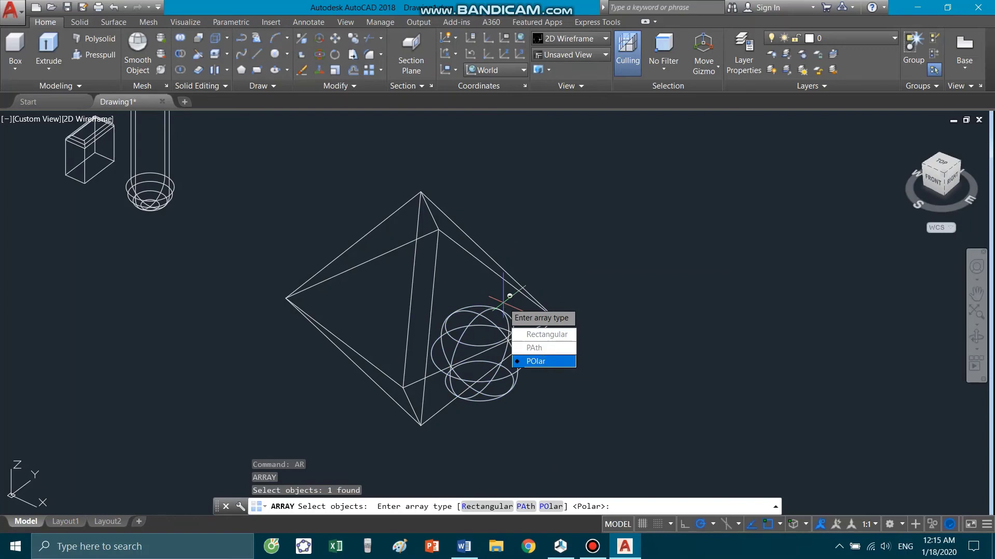
key(Return)
- Centre the polar array midway between two opposite octahedron vertices, creating six sphere copies
shift+middle_drag(509, 292, 538, 310)
shift+right_click(422, 326)
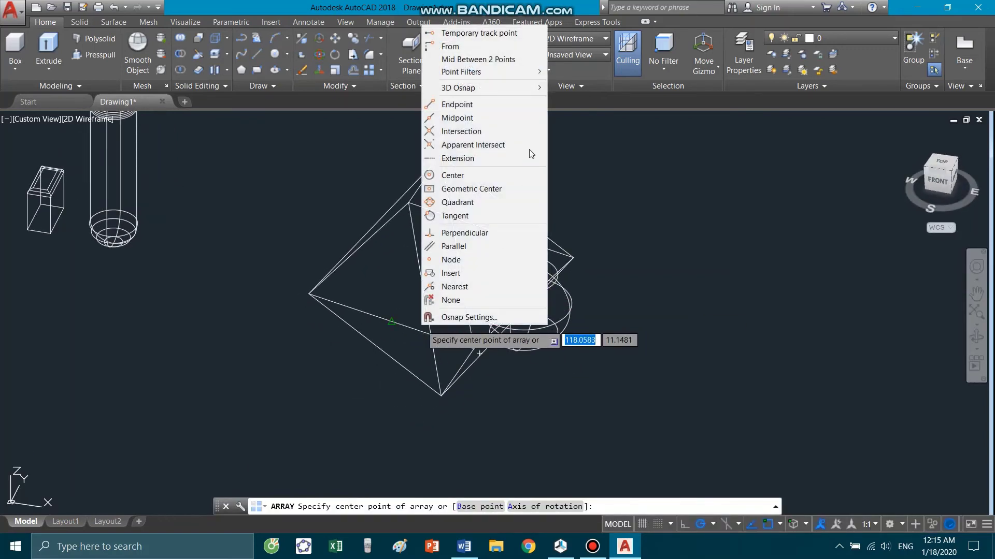
click(512, 59)
mouse_move(427, 316)
shift+middle_down()
mouse_move(497, 226)
mouse_move(436, 182)
shift+middle_up()
click(439, 188)
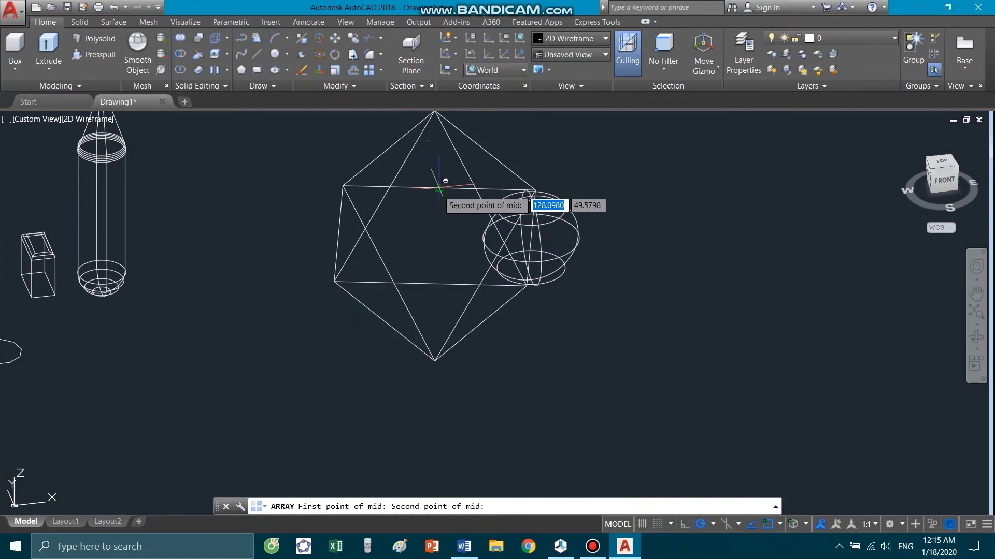
click(436, 277)
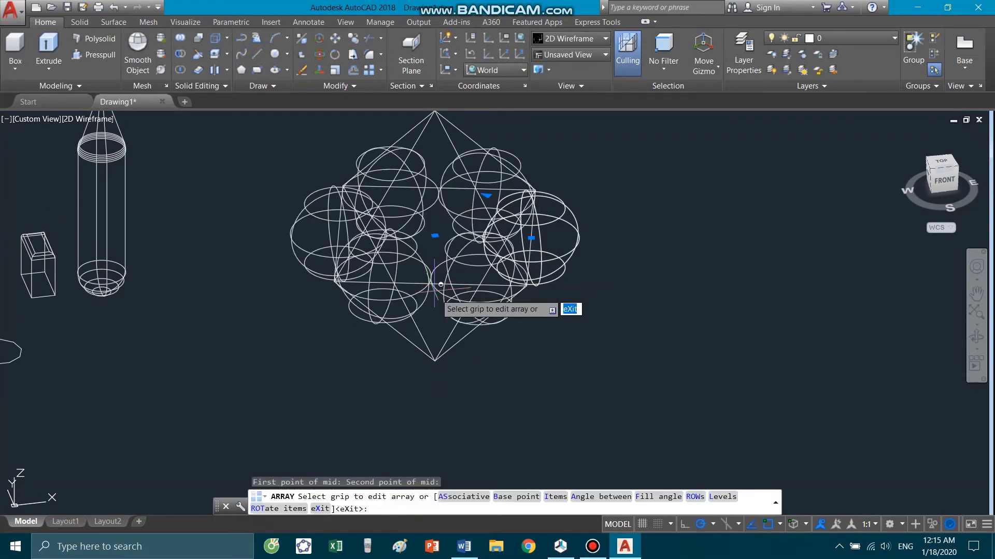
mouse_move(570, 282)
shift+middle_down()
mouse_move(510, 202)
mouse_move(589, 321)
mouse_move(328, 162)
shift+middle_up()
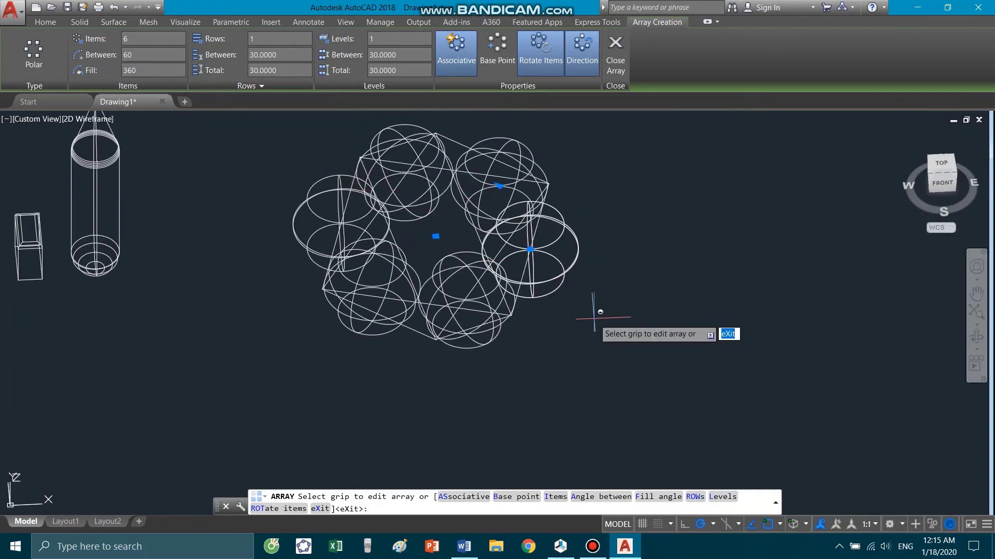
- Set the polar array to 4 items spaced 90° apart, check the placement, and finish the array
click(148, 33)
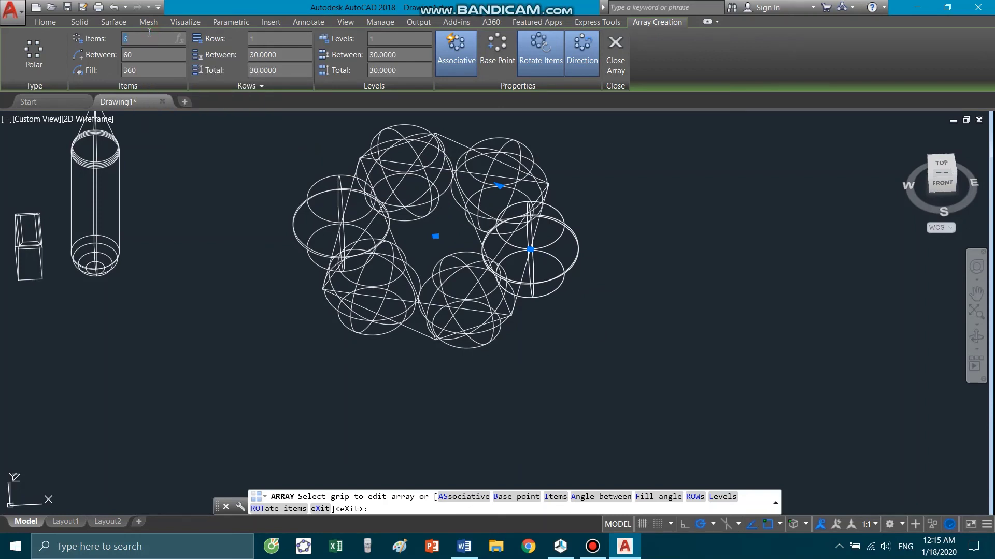
text(4)
key(Return)
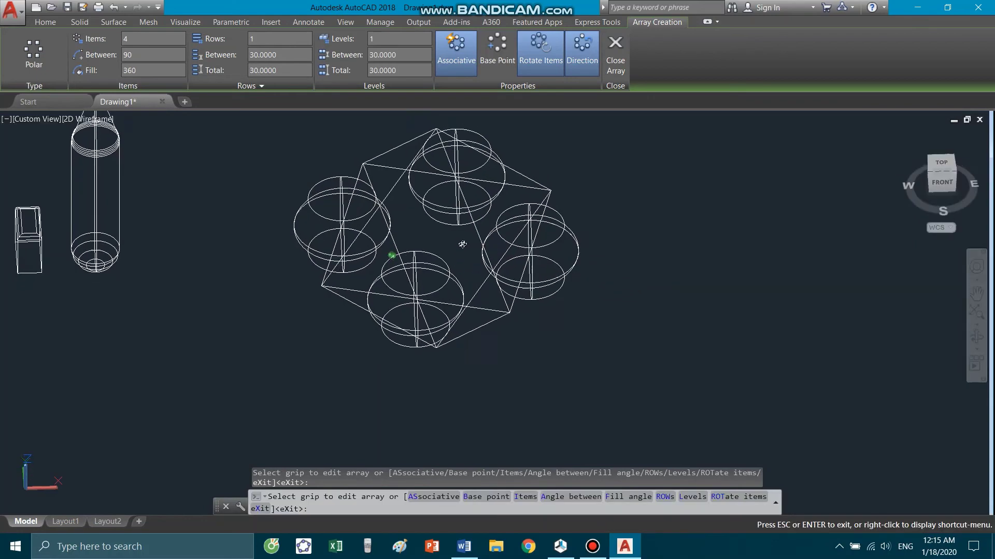
shift+middle_drag(494, 262, 537, 314)
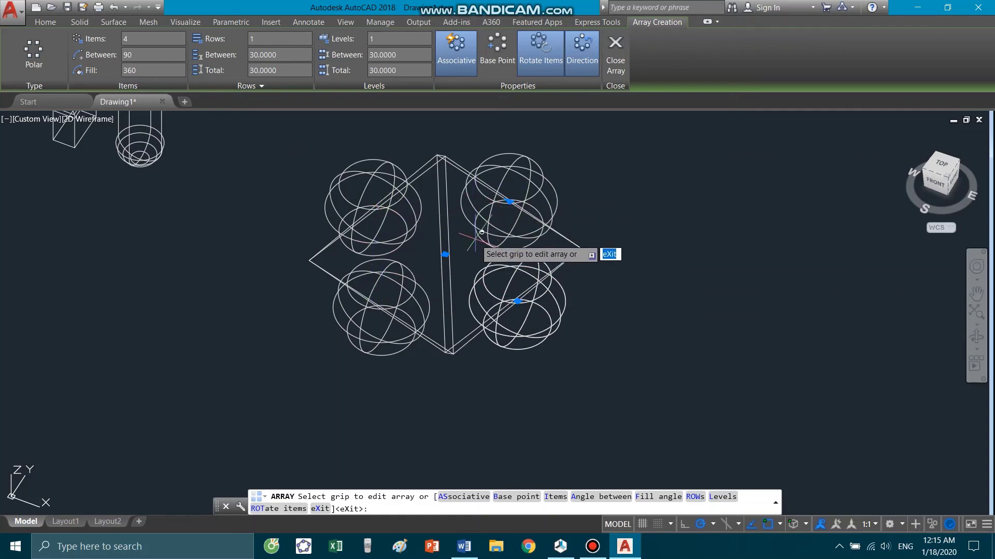
mouse_move(481, 232)
shift+middle_down()
mouse_move(499, 238)
mouse_move(549, 212)
shift+middle_up()
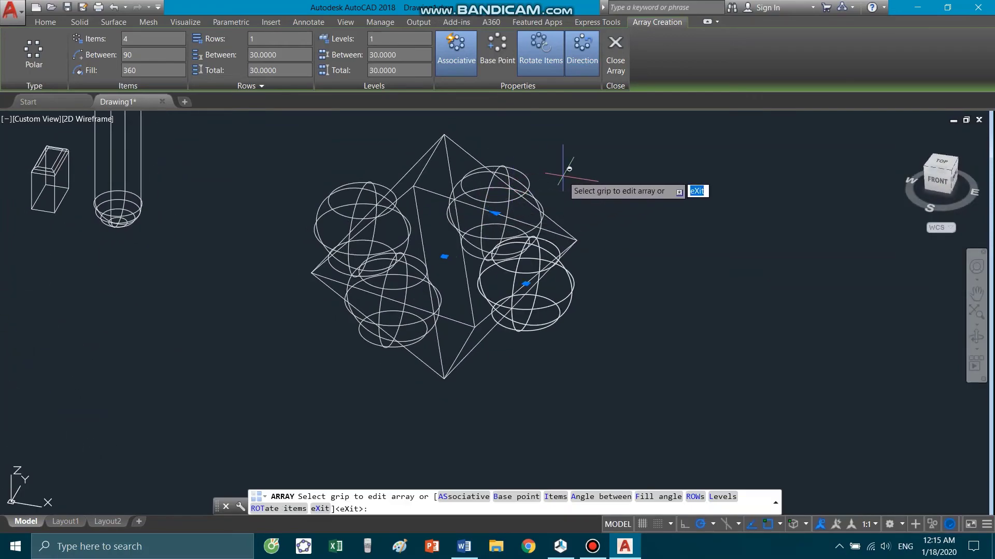
key(Return)
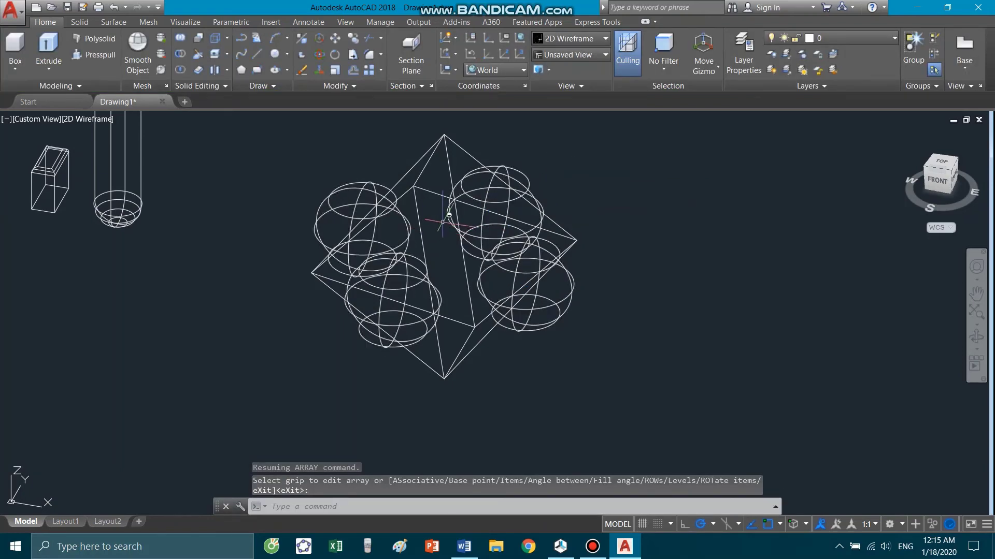
- Select the polar sphere array and check its right-click options, then clear the selection
click(492, 189)
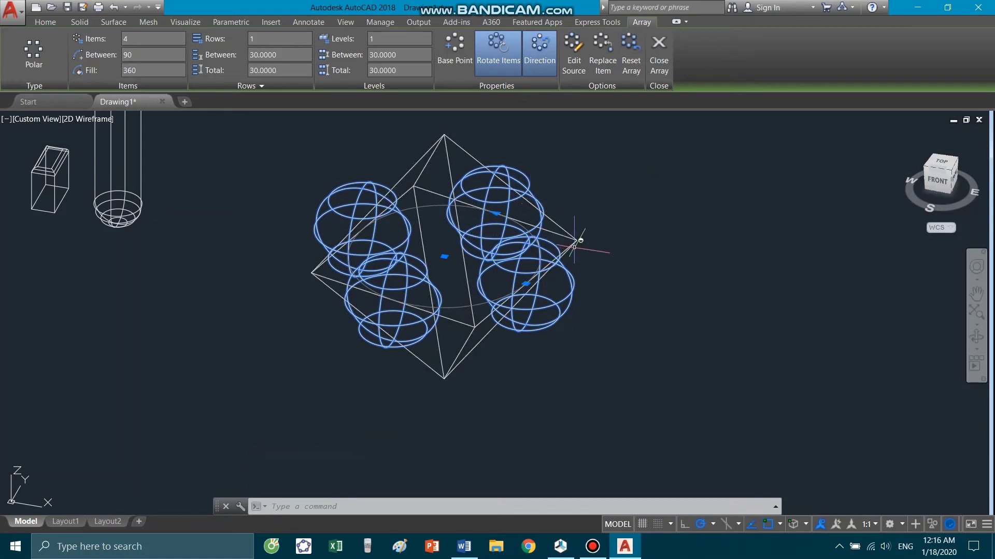
key(Escape)
key(Escape)
key(Escape)
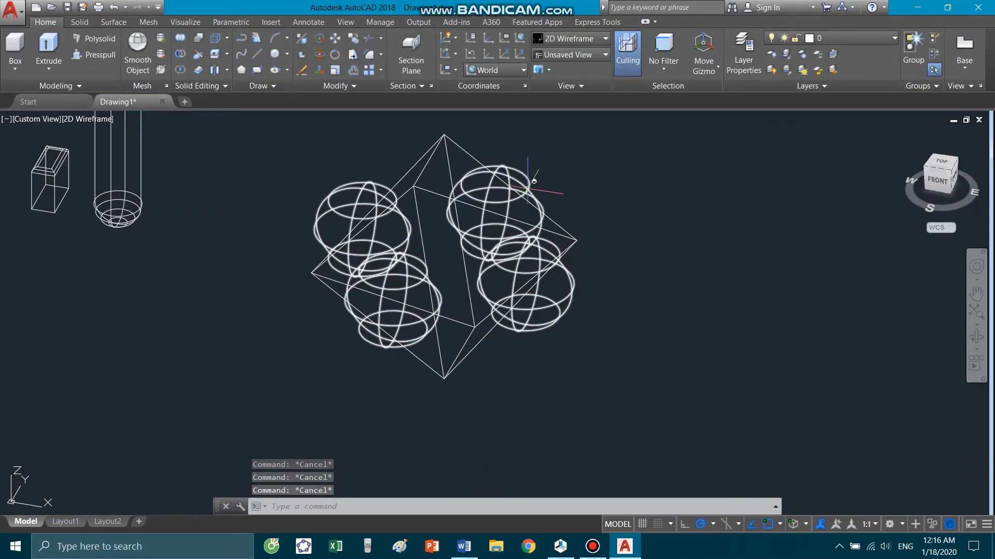
click(527, 187)
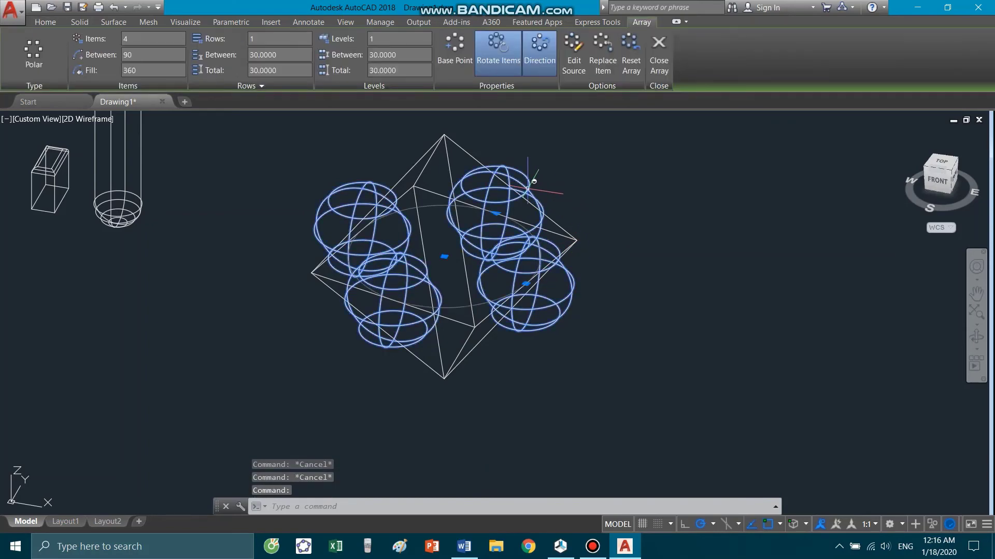
right_click(527, 188)
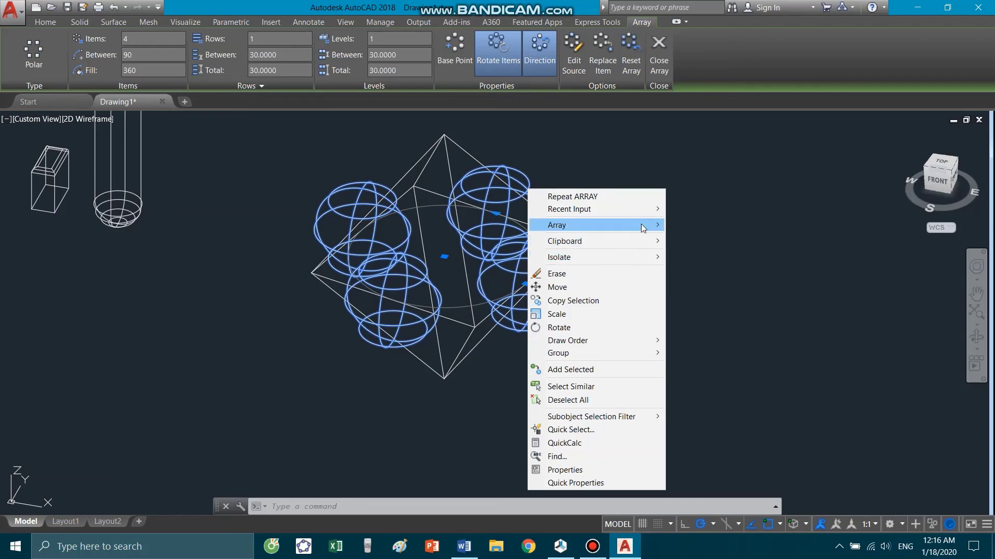
mouse_move(556, 225)
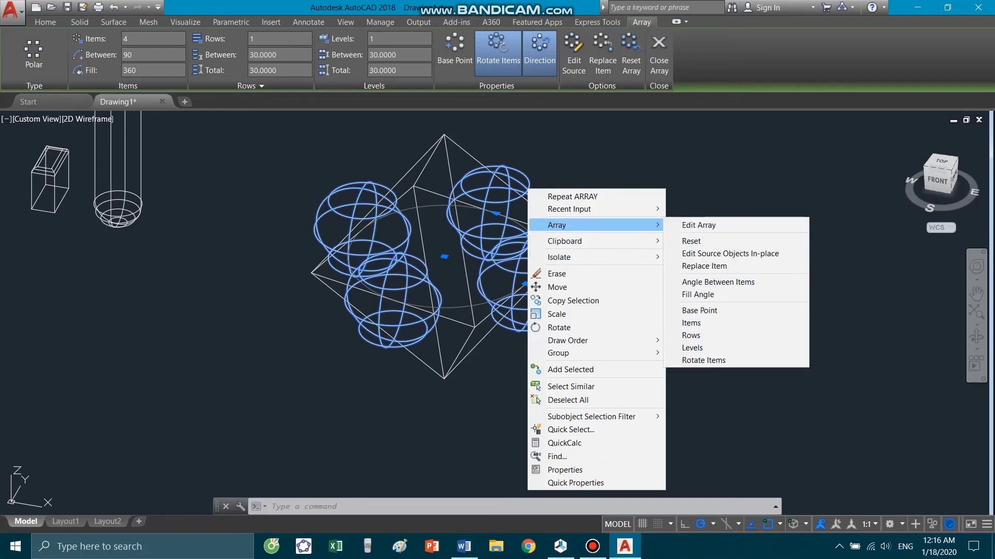
key(Escape)
key(Escape)
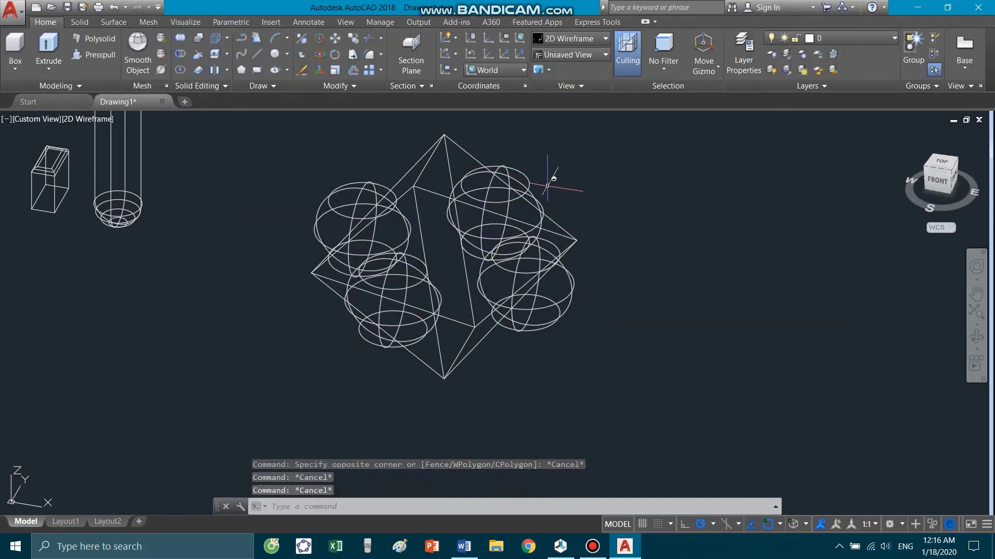
- Explode the polar sphere array with EXPLODE
text(E)
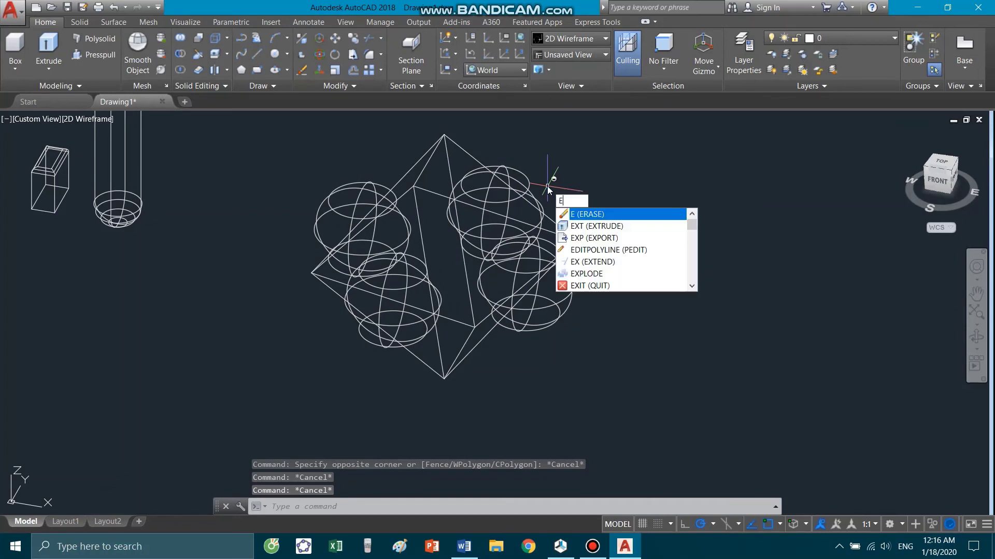
text(X)
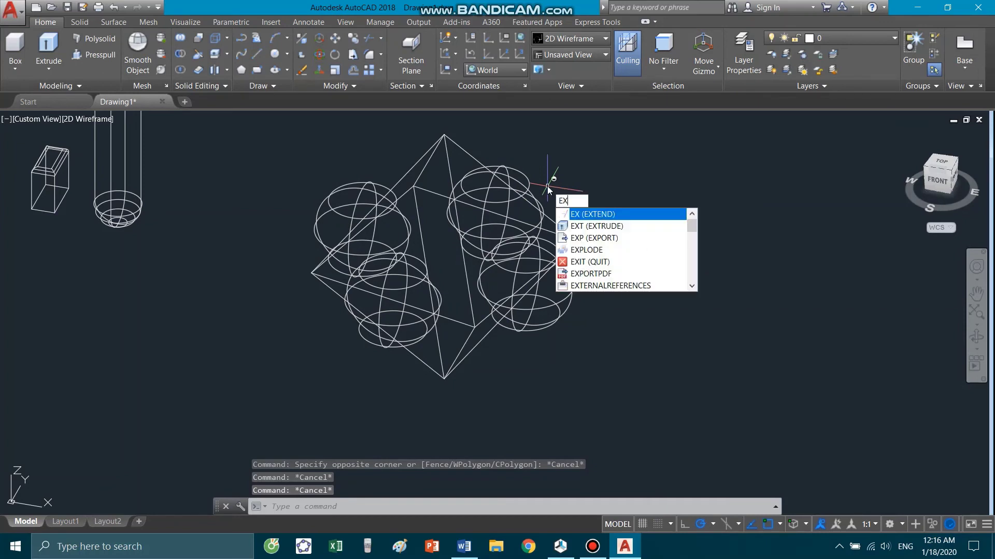
text(PLODE)
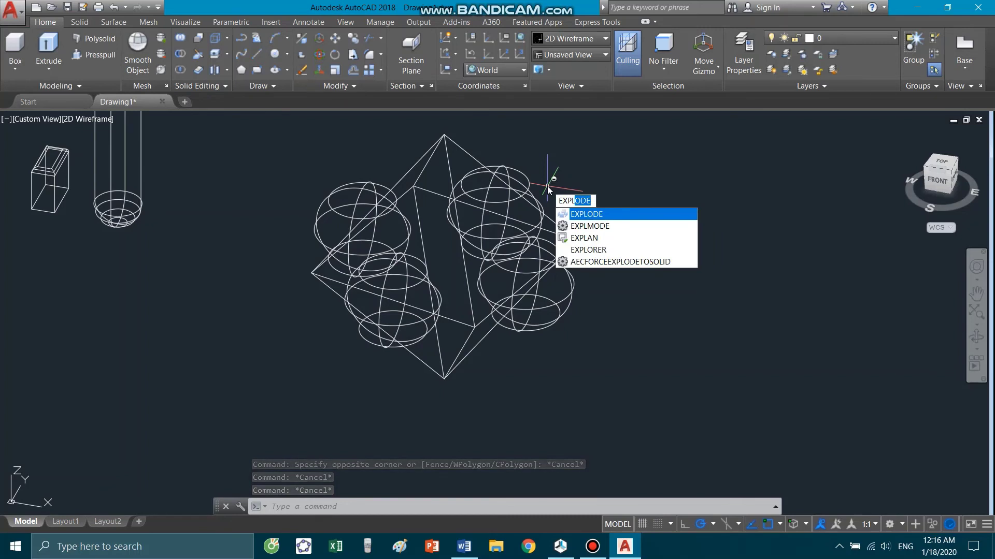
click(566, 214)
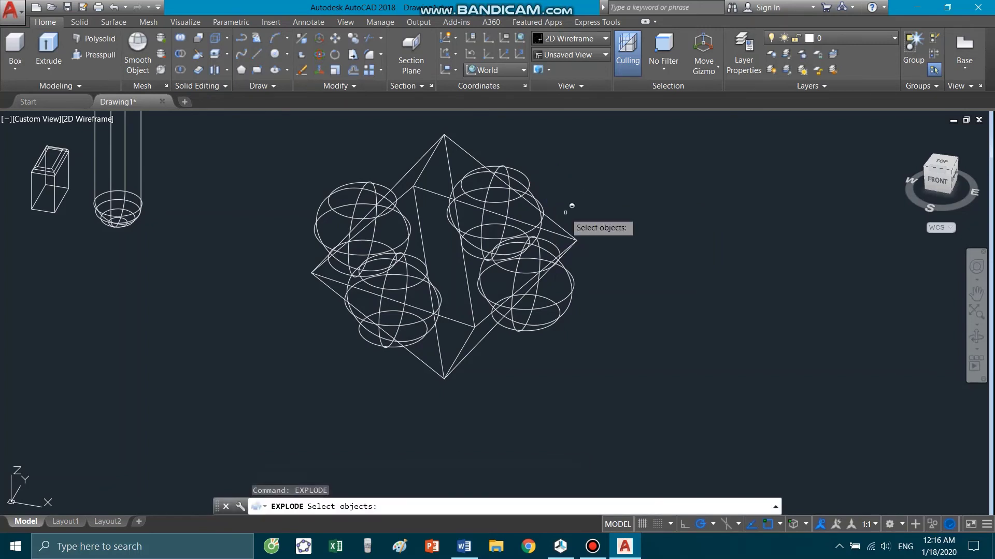
click(534, 178)
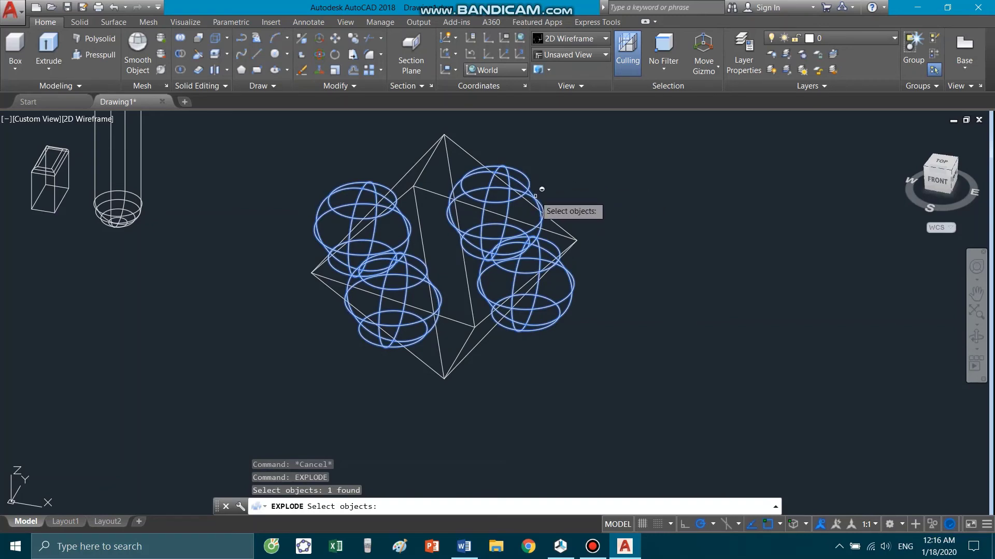
key(Return)
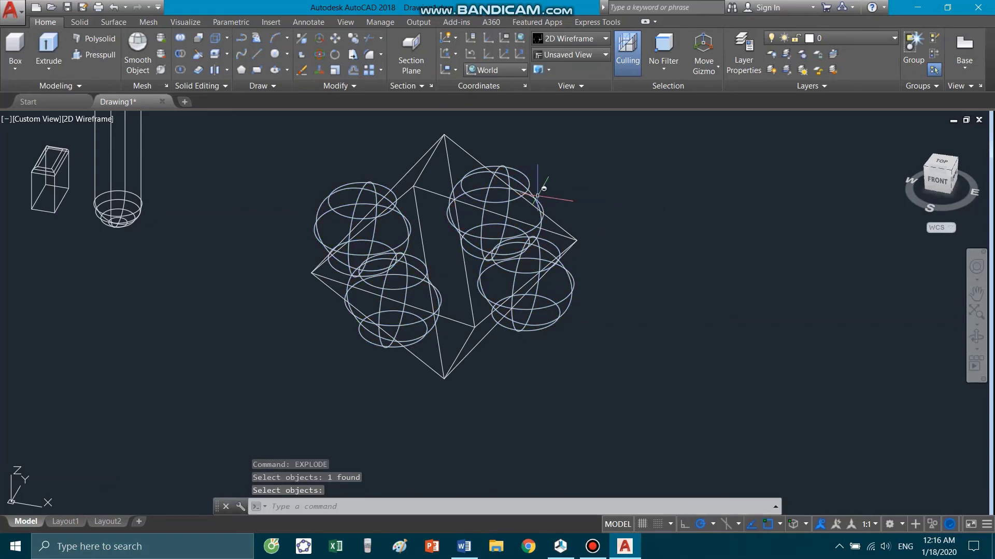
- Click the upper-right, upper-left and lower-left spheres to confirm they are separate solids
click(534, 168)
click(388, 189)
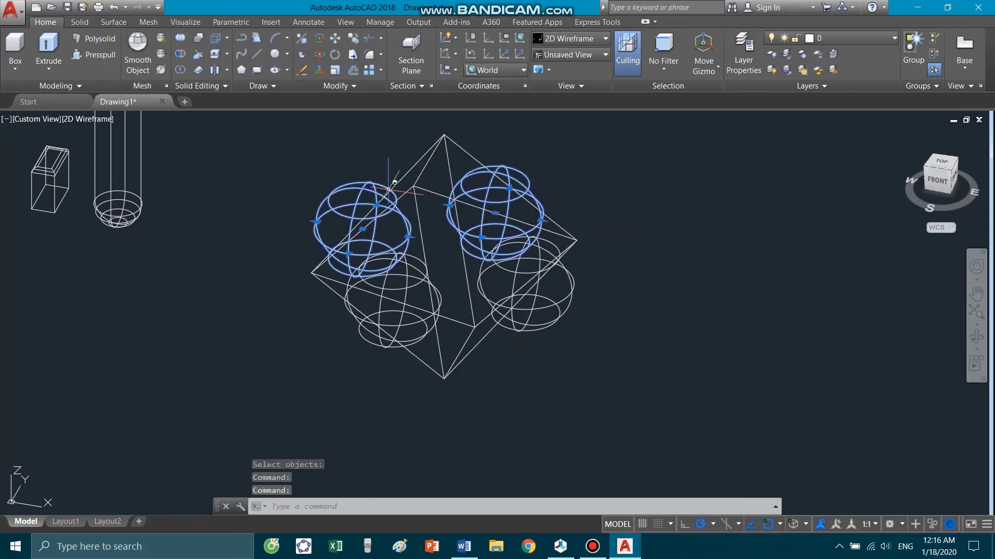
click(387, 289)
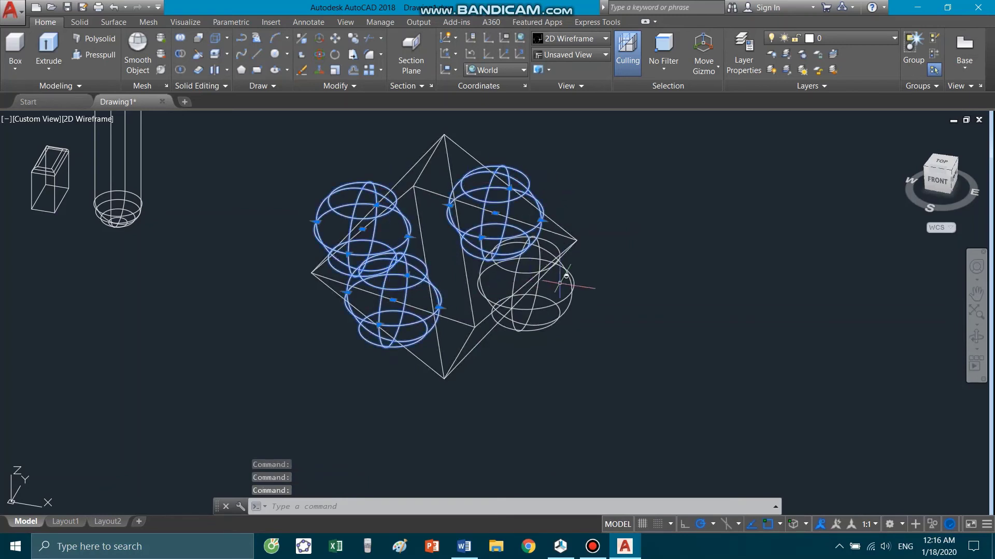
key(Escape)
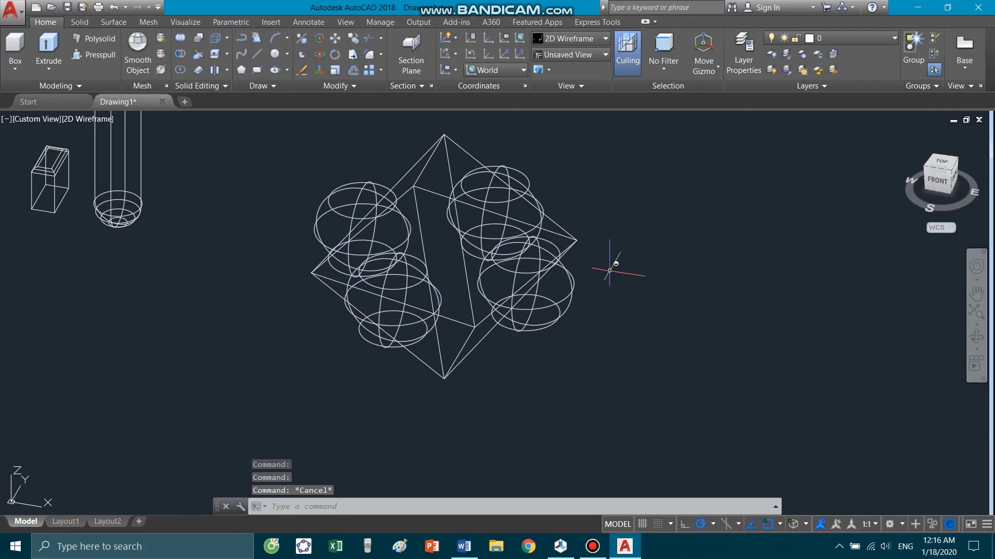
text(SU)
- Subtract the window-selected spheres from the octahedron to cut the pockets
key(Return)
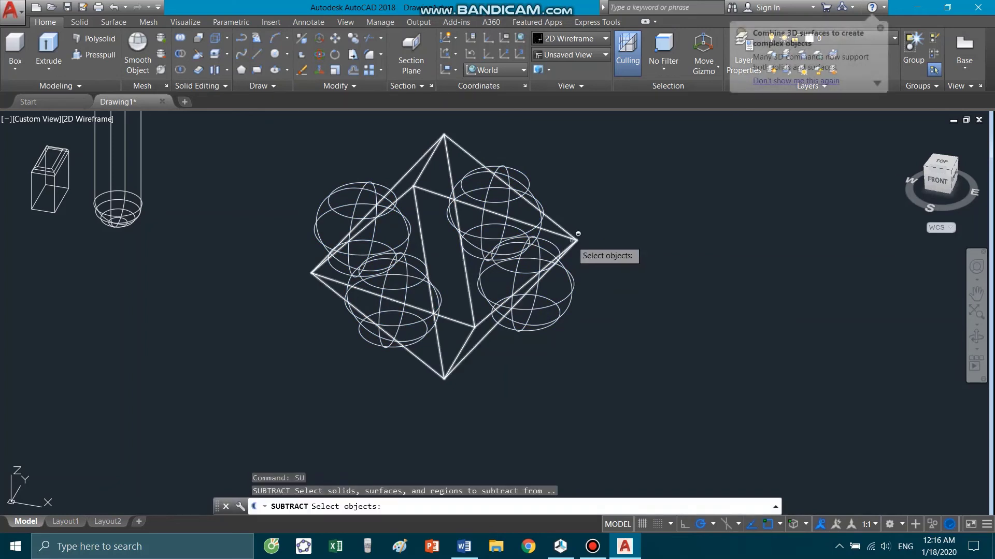
click(575, 239)
key(Return)
scroll(595, 251, down, 3)
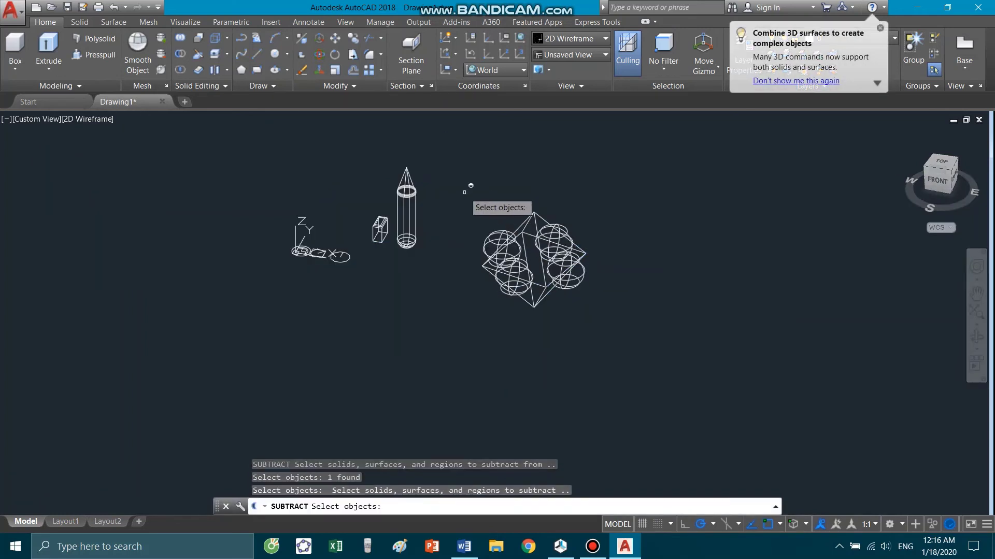
click(465, 187)
click(697, 332)
key(Return)
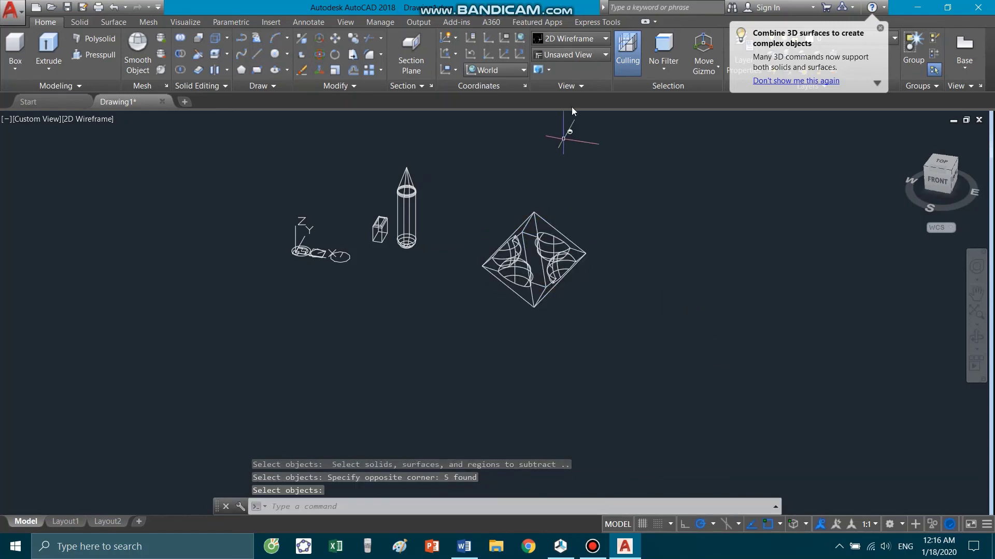
- Switch the visual style to Conceptual and orbit to inspect the pockets
click(580, 39)
click(608, 66)
scroll(553, 262, up, 2)
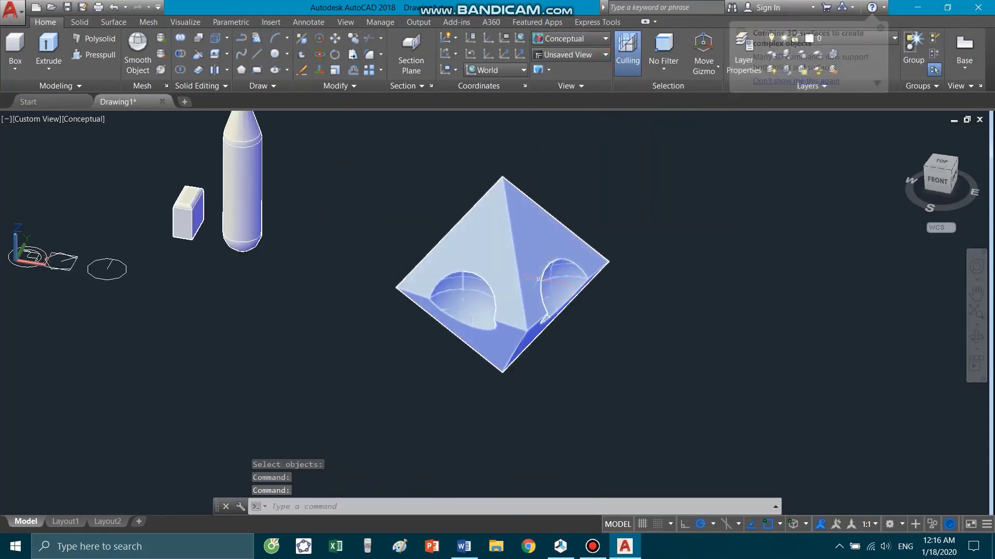
scroll(553, 261, up, 3)
shift+middle_drag(554, 261, 456, 404)
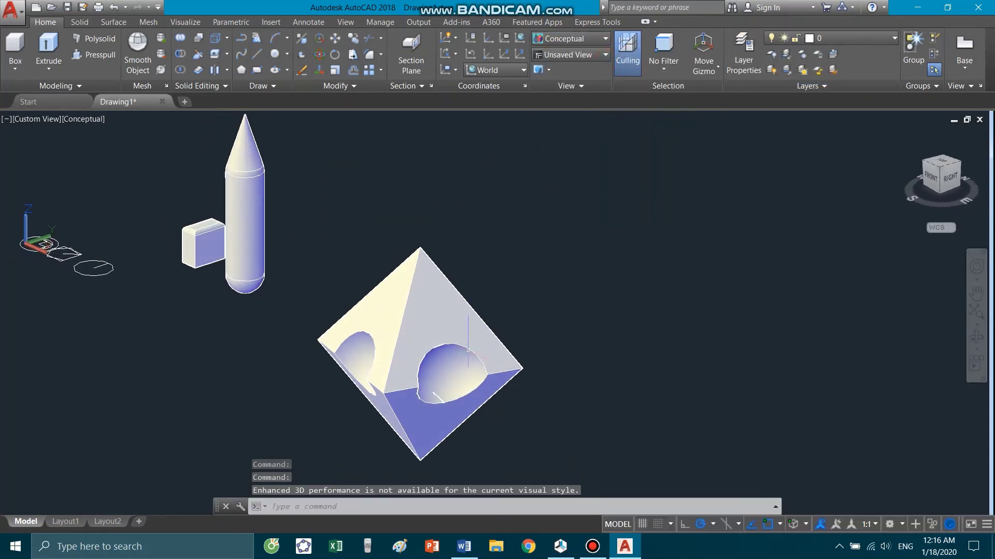
click(455, 404)
key(Escape)
scroll(455, 394, up, 2)
scroll(455, 373, up, 3)
scroll(454, 357, down, 3)
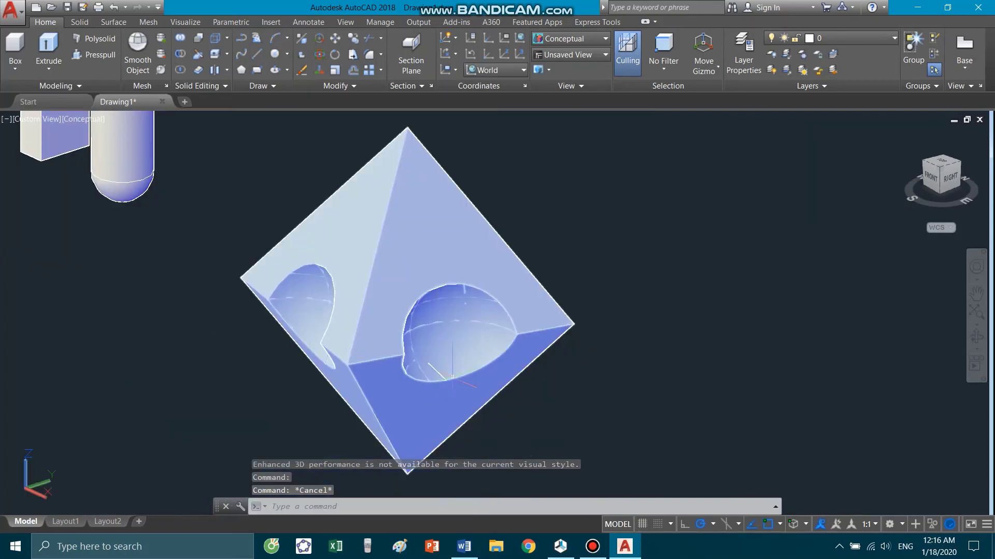
- Orbit the octahedron to view its other sides and a front view
mouse_move(455, 358)
shift+middle_down()
mouse_move(339, 342)
mouse_move(573, 348)
mouse_move(616, 371)
shift+middle_up()
scroll(616, 370, down, 4)
scroll(550, 311, up, 3)
shift+middle_drag(523, 315, 456, 289)
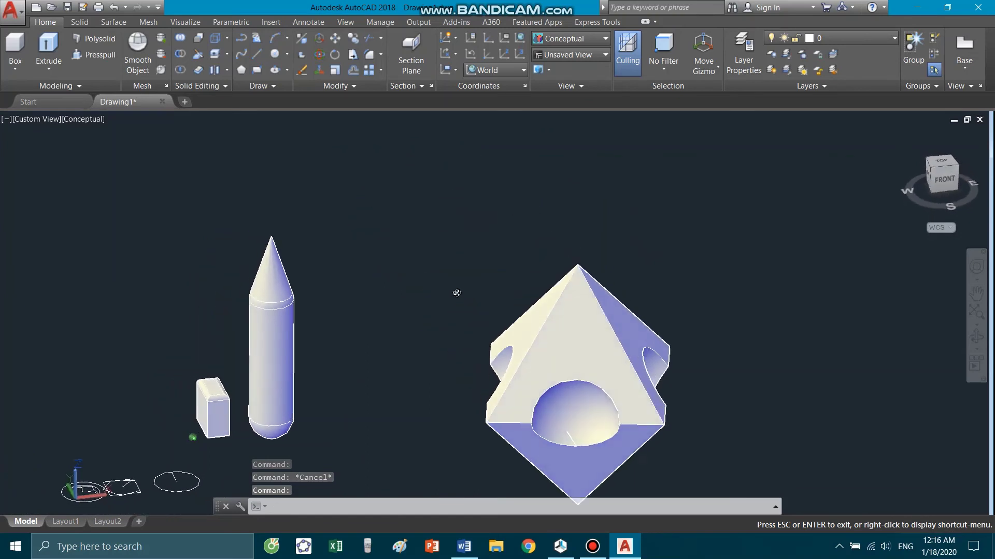
scroll(424, 258, up, 3)
scroll(518, 306, down, 4)
scroll(606, 353, up, 2)
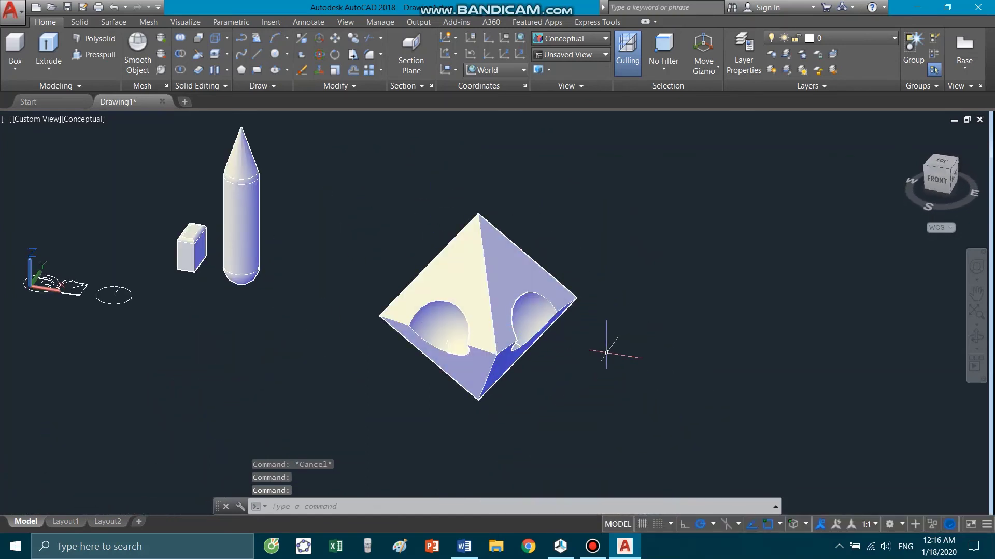
scroll(606, 352, up, 2)
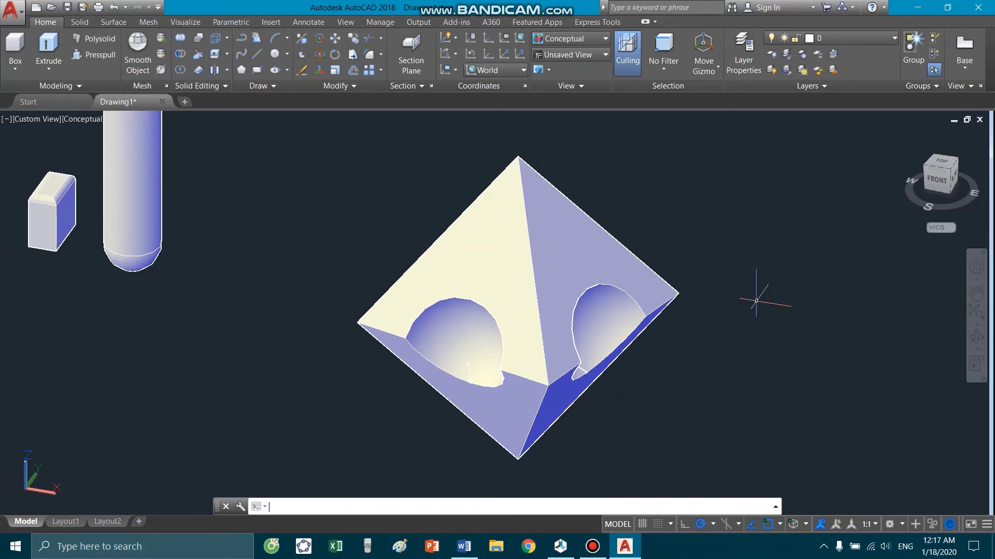
- Browse Save As to DATA 1 (E:) > AUTOCAD 2018 file > File drawing as DWG, then cancel
key(ctrl+s)
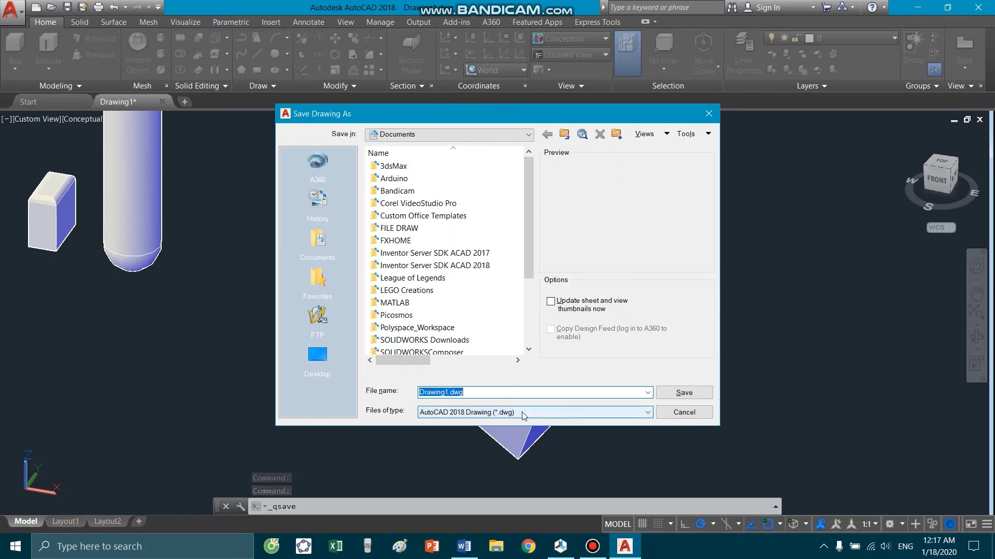
click(524, 416)
click(526, 412)
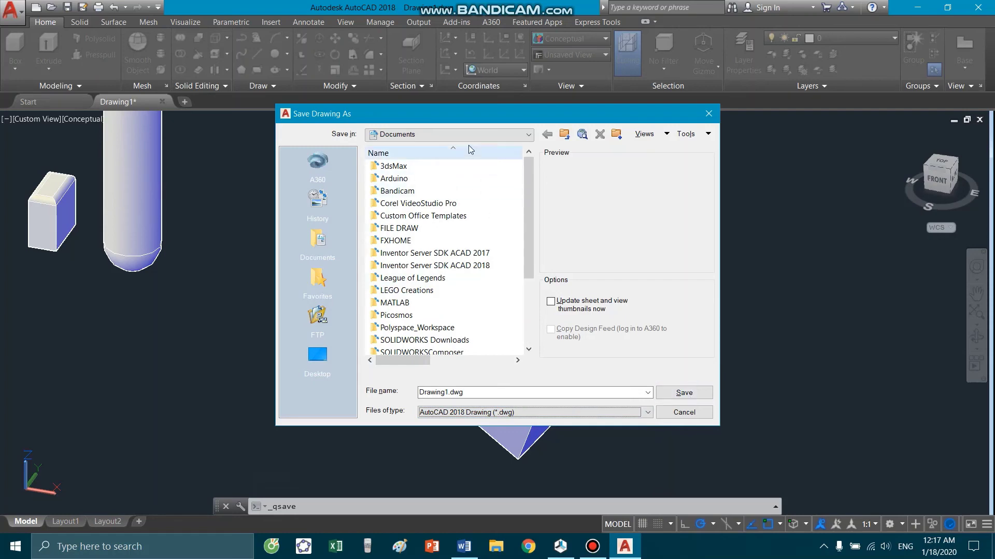
click(522, 135)
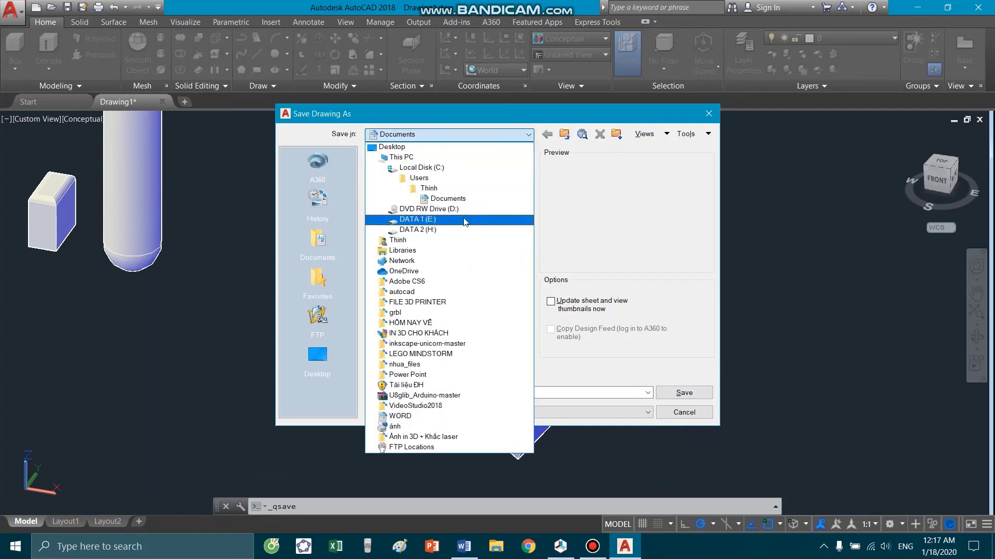
click(466, 219)
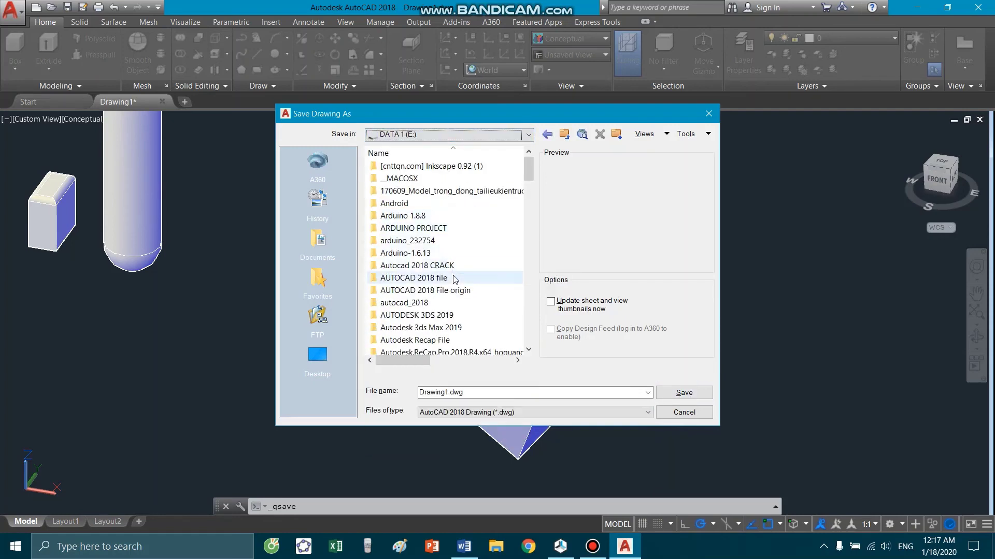
double_click(445, 278)
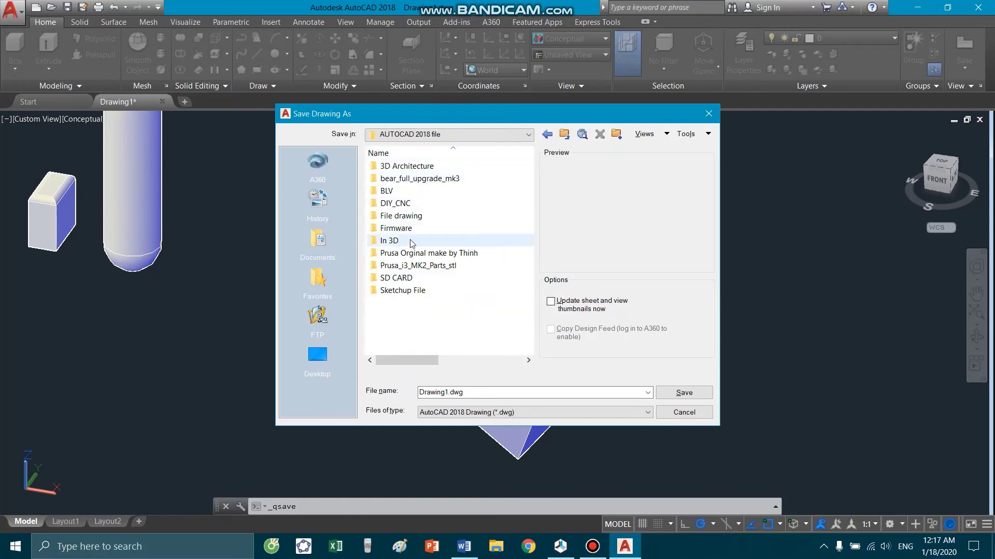
double_click(399, 216)
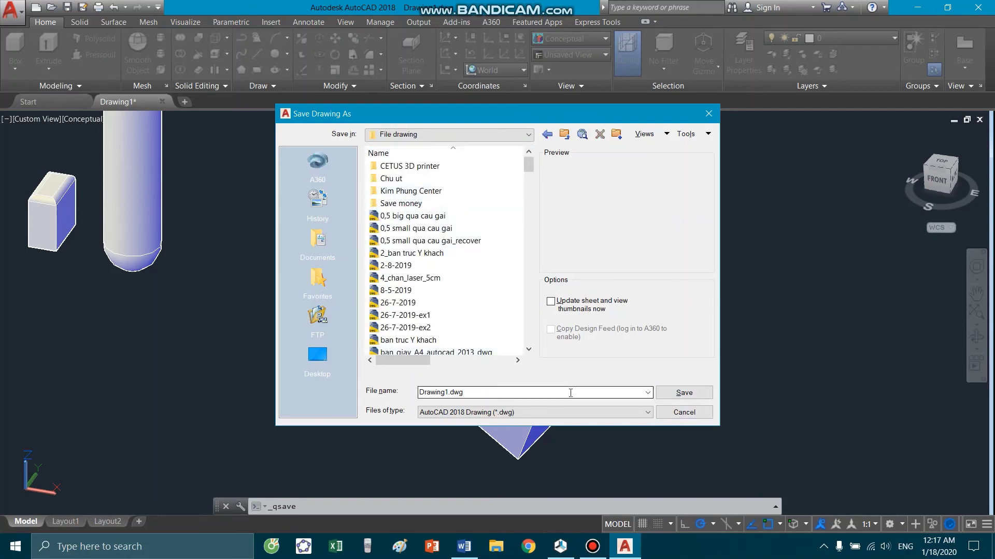
click(682, 412)
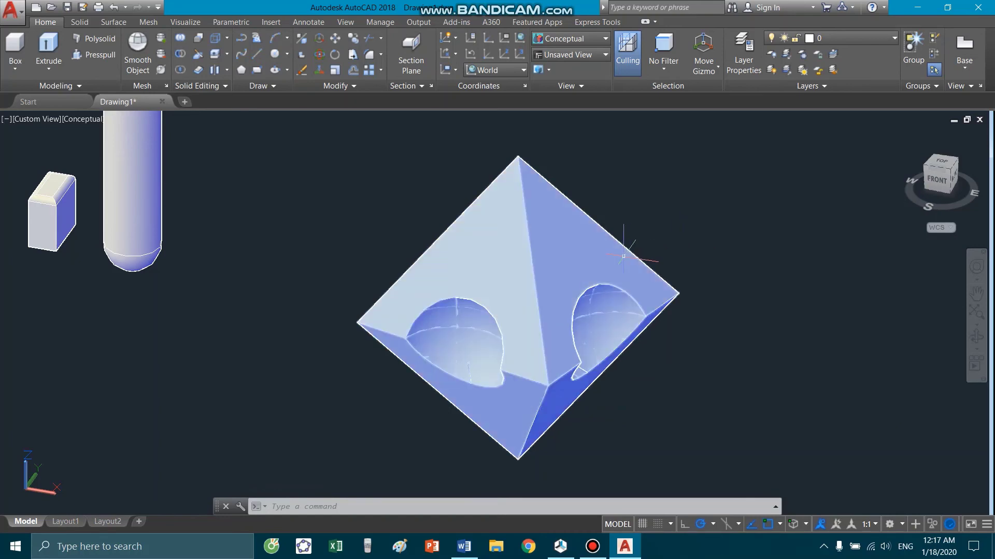
- Save the drawing as '3D solid' in DATA 1 (E:) > AUTOCAD 2018 file > File drawing
key(ctrl+s)
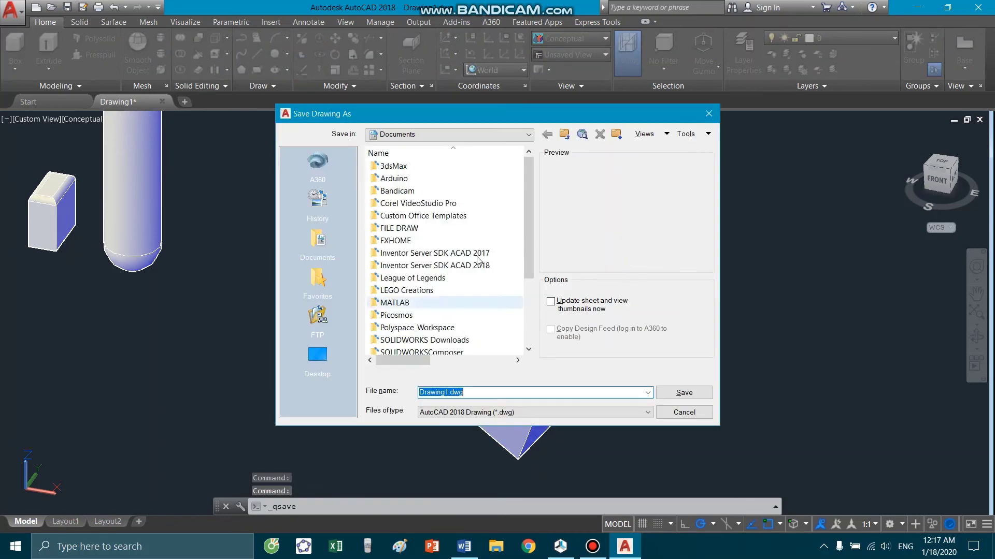
click(438, 134)
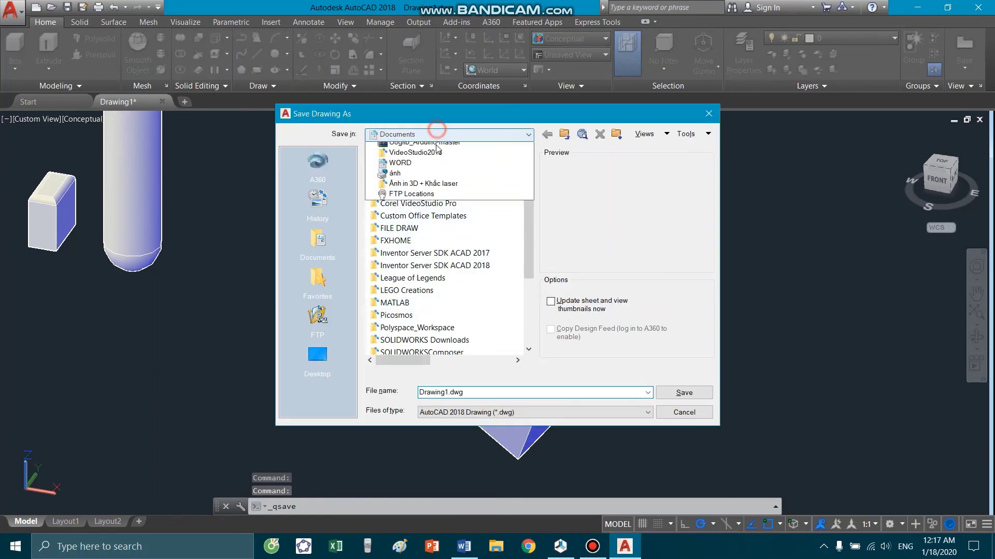
click(430, 210)
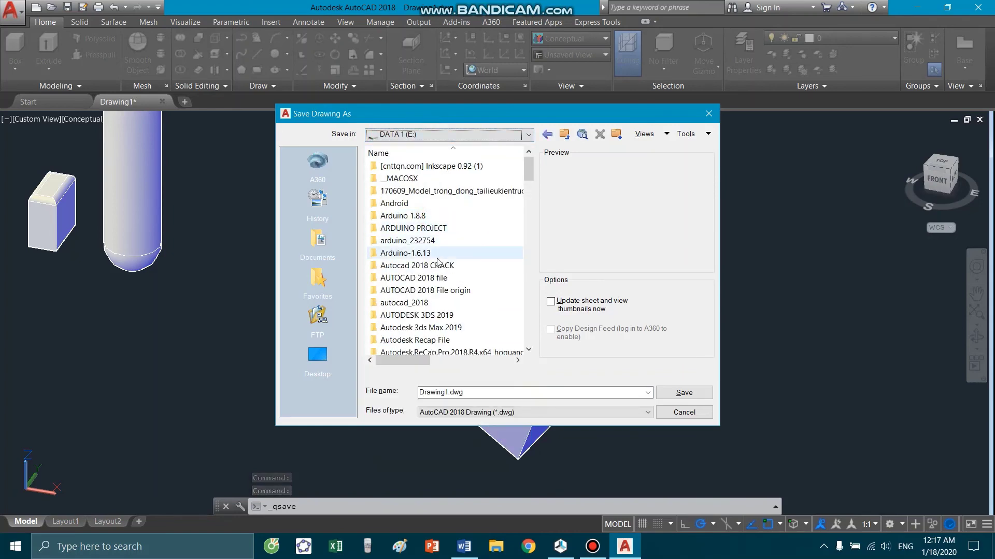
double_click(444, 279)
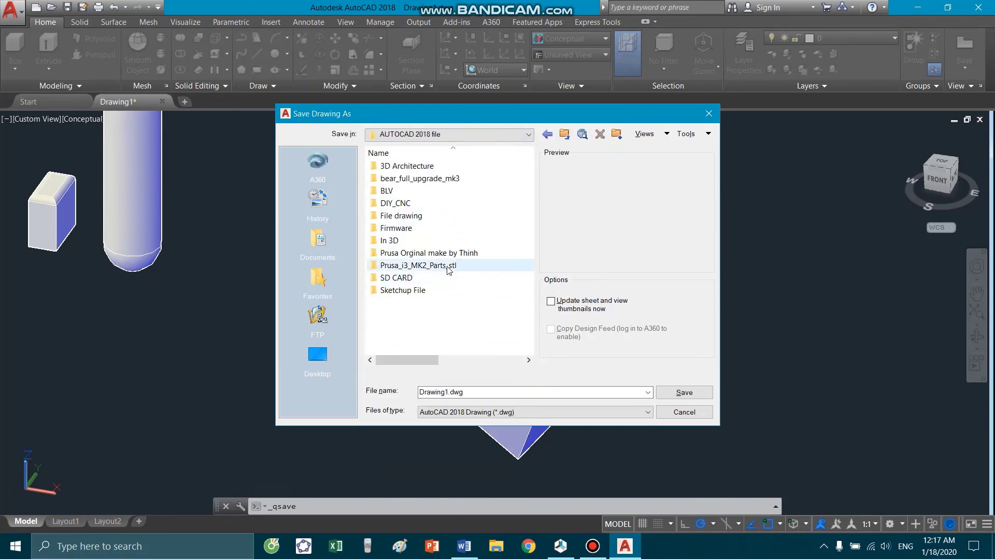
click(441, 231)
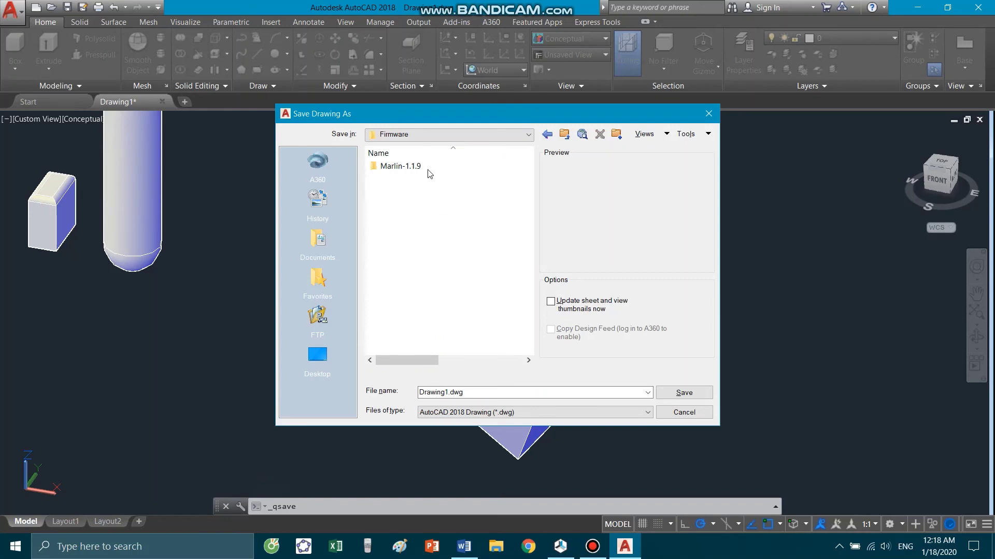
click(564, 133)
double_click(456, 214)
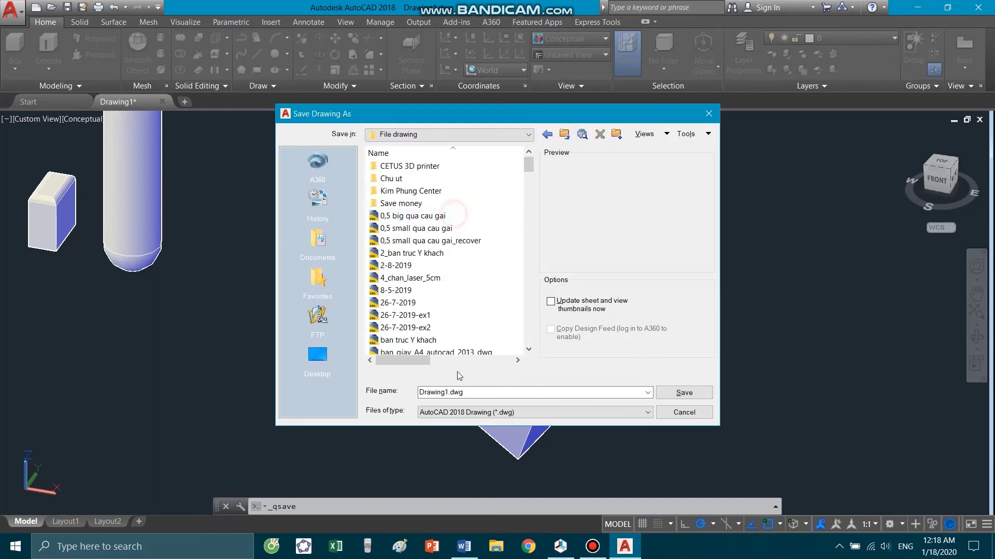
double_click(459, 391)
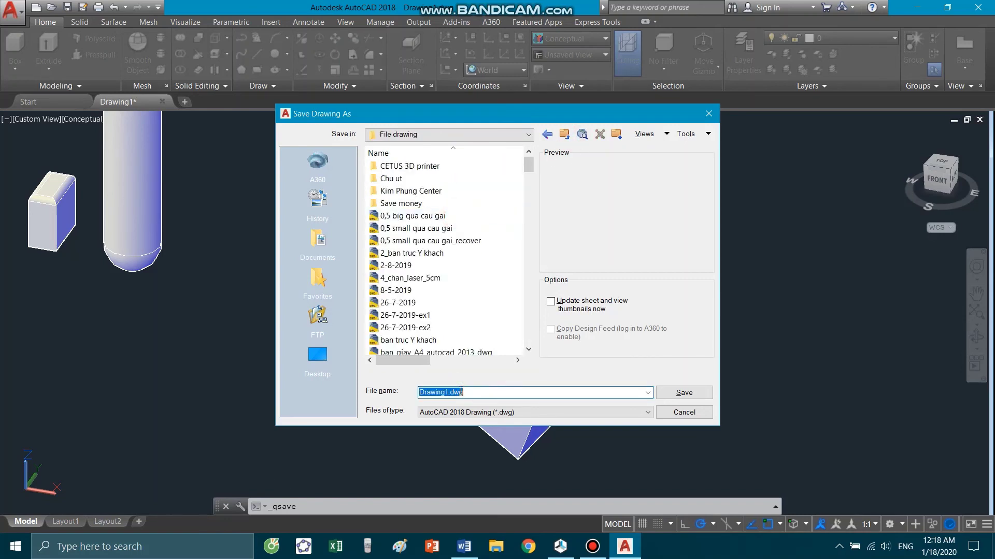
text(3D solid)
click(684, 393)
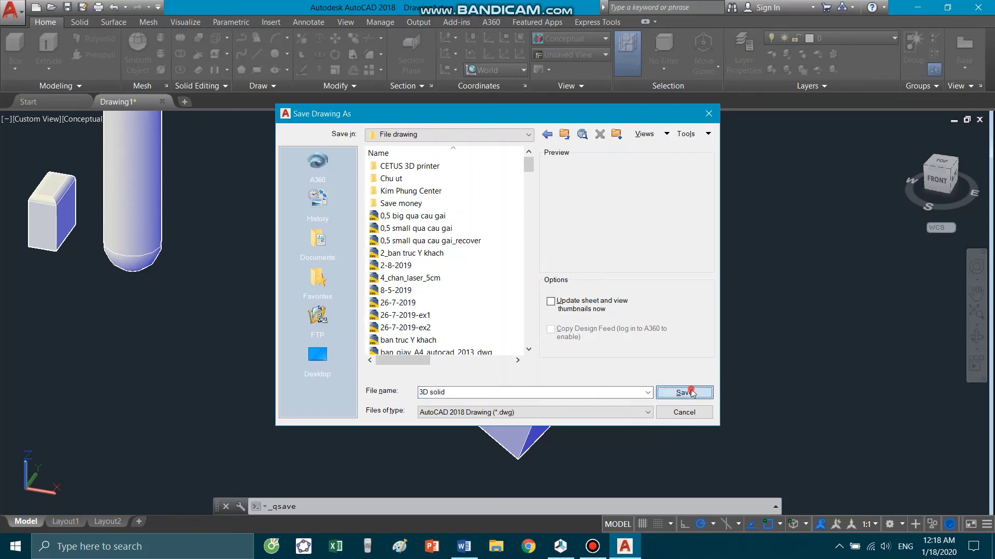
scroll(361, 298, down, 2)
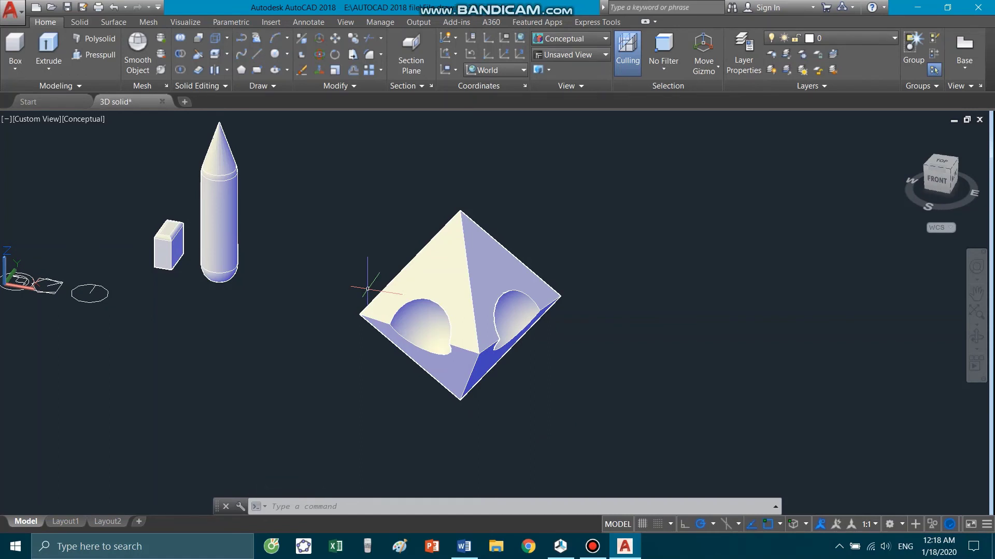
- Export the octahedron as Lithography '3D solid.stl' into AUTOCAD 2018 file > In 3D > 1_Odd things
text(EX)
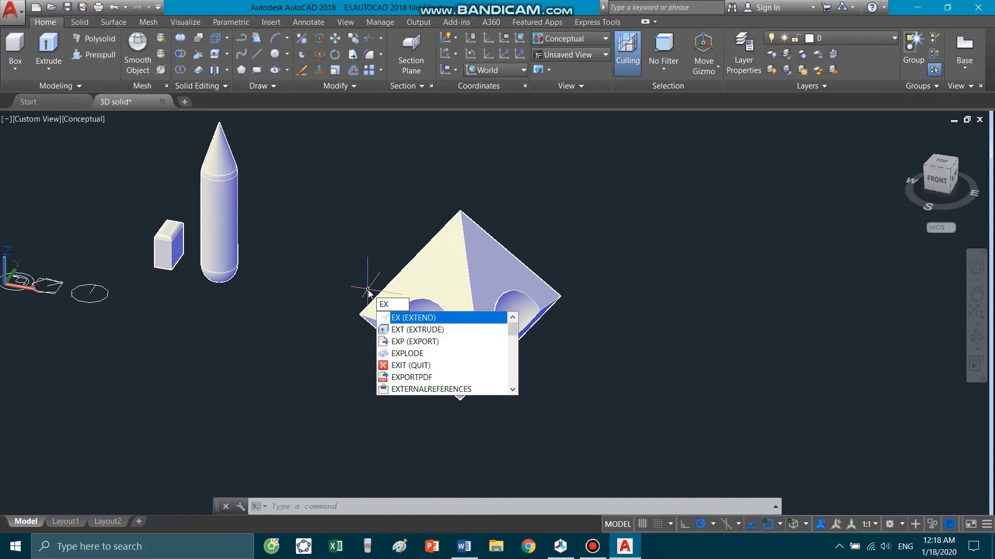
text(P)
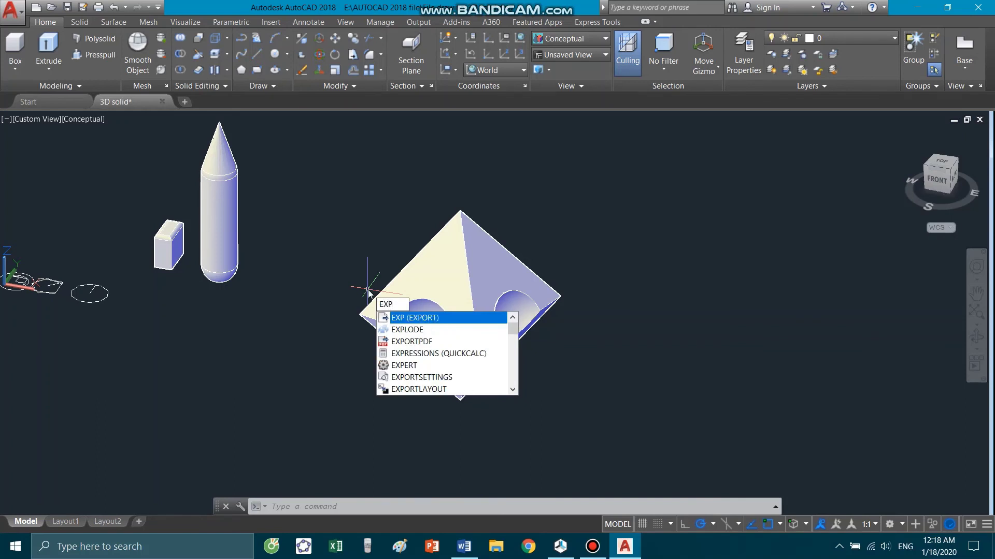
key(Return)
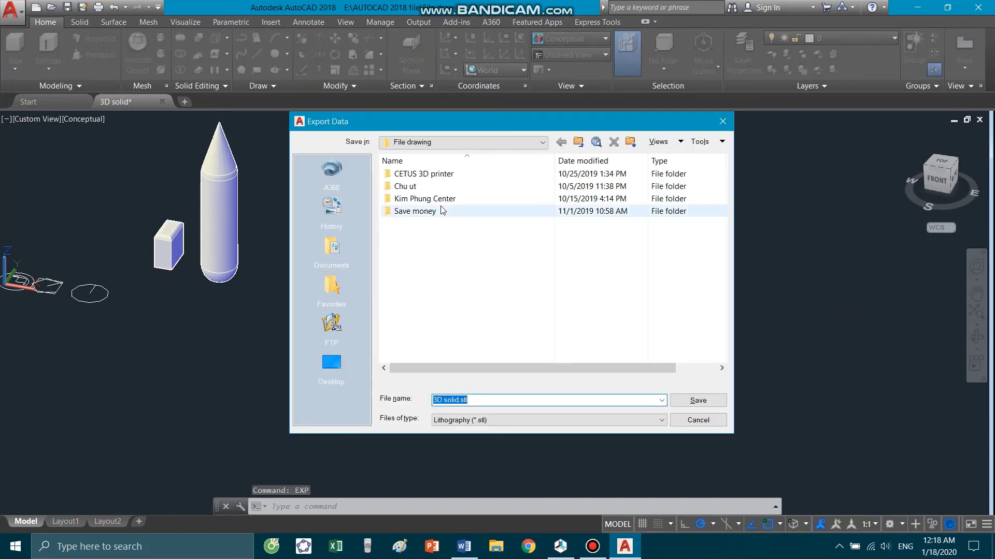
click(469, 142)
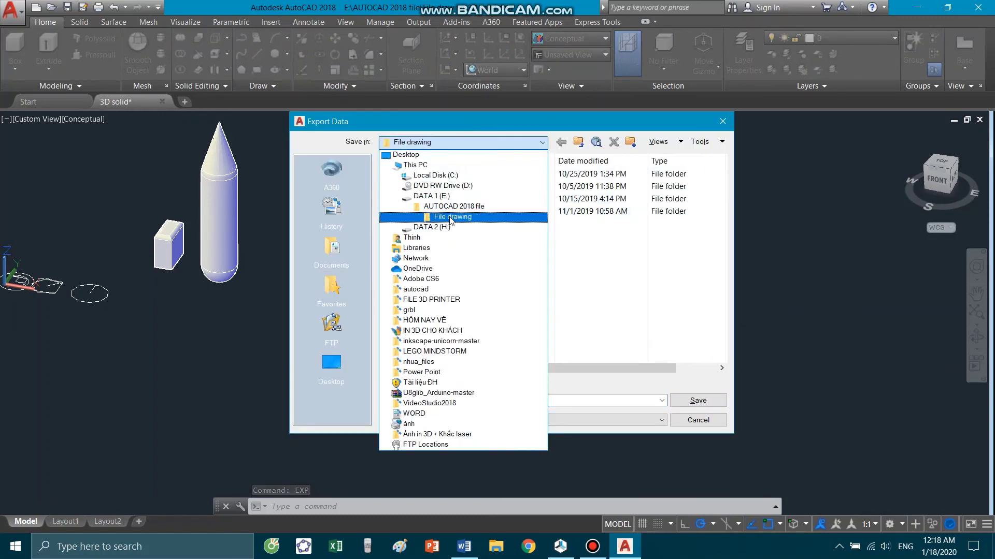
click(461, 207)
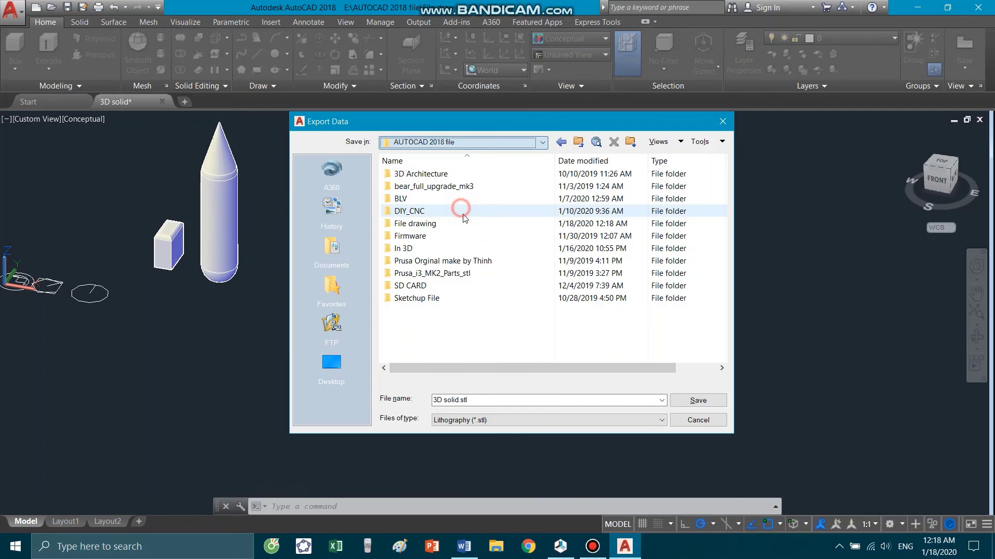
double_click(472, 249)
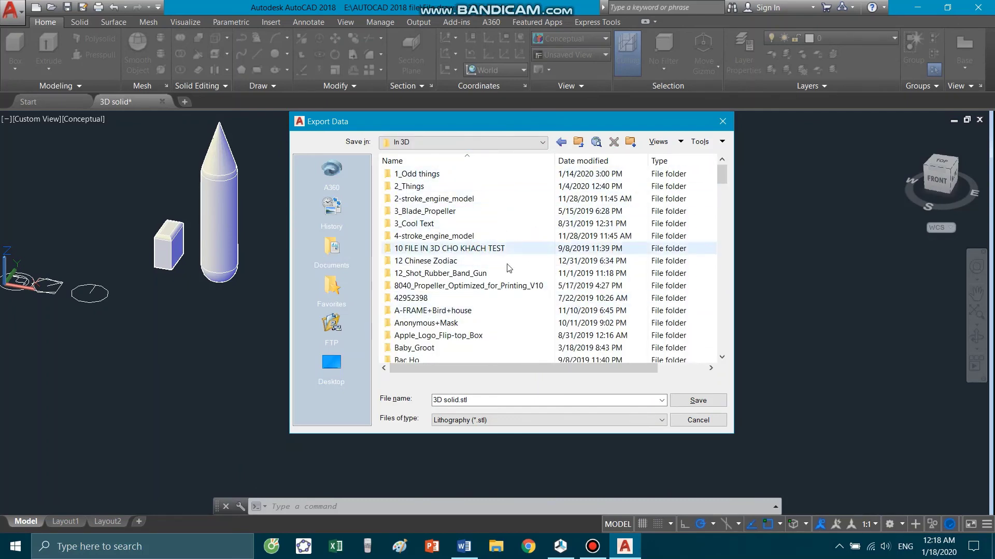
double_click(444, 174)
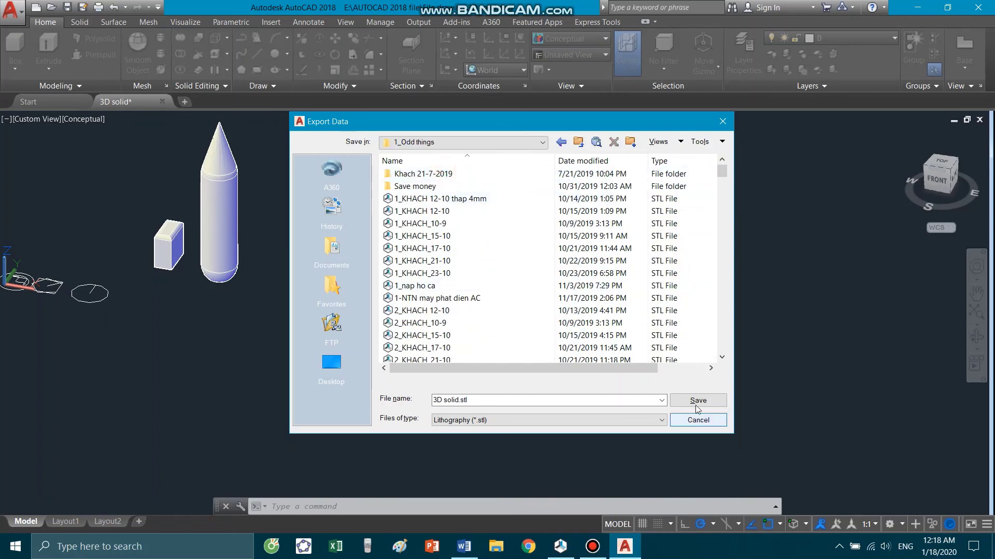
click(494, 422)
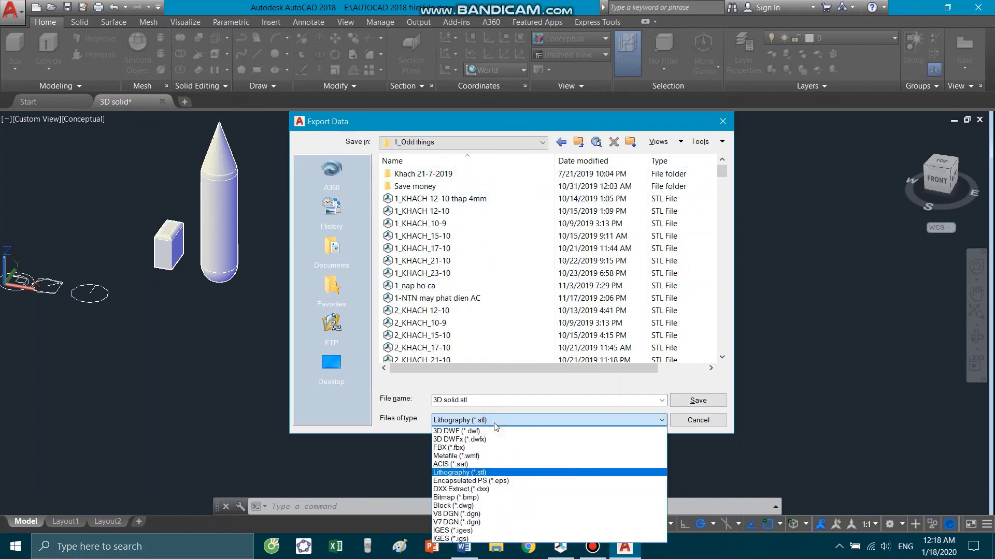
click(494, 422)
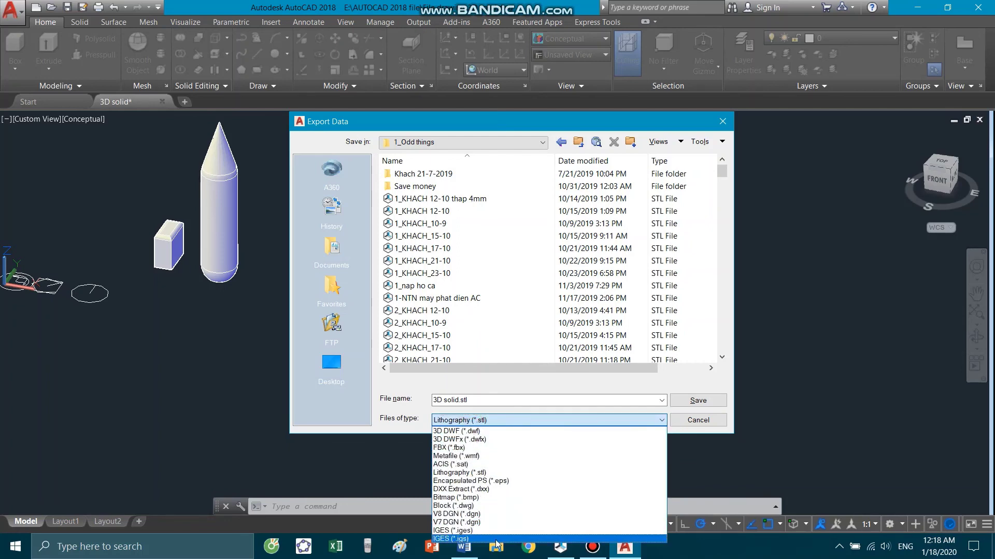
click(494, 474)
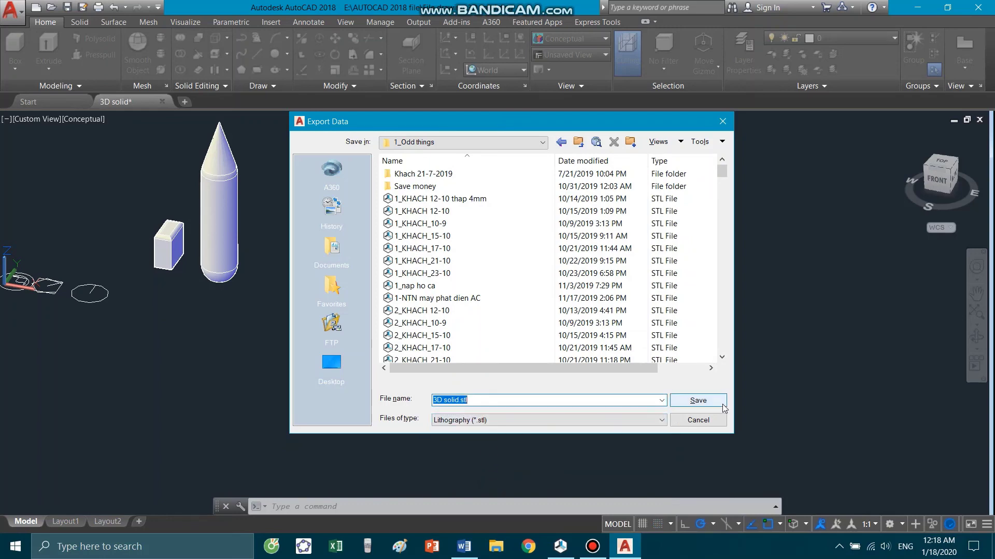
click(698, 401)
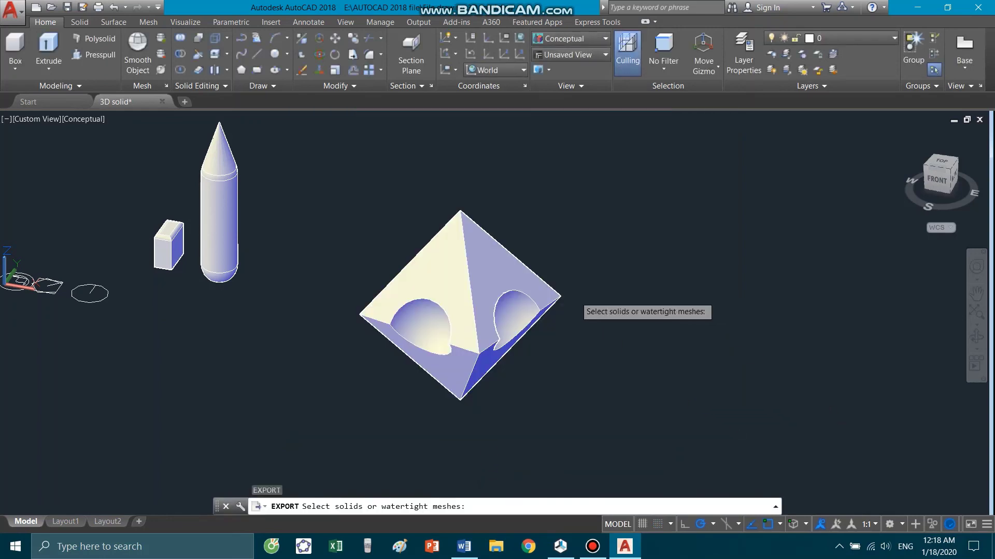
click(509, 264)
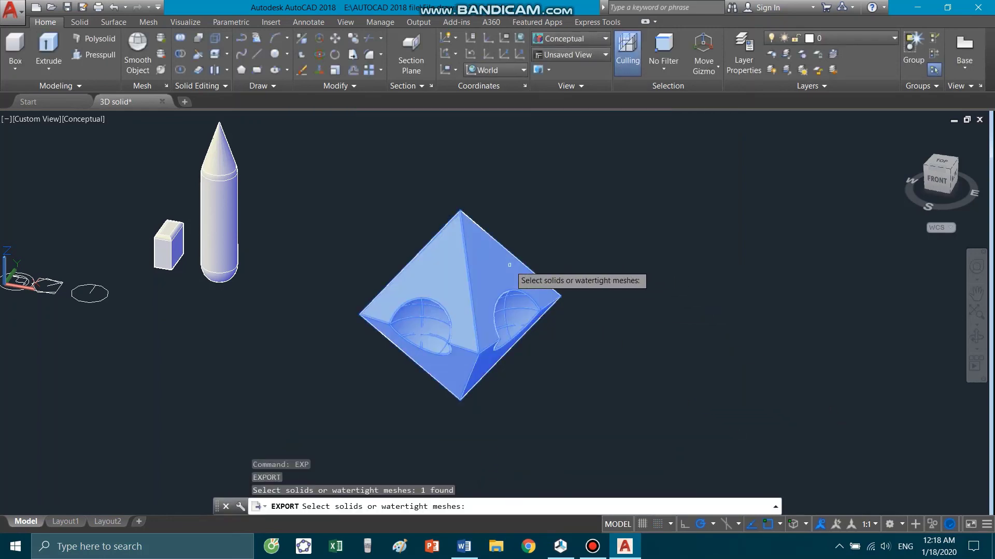
key(Return)
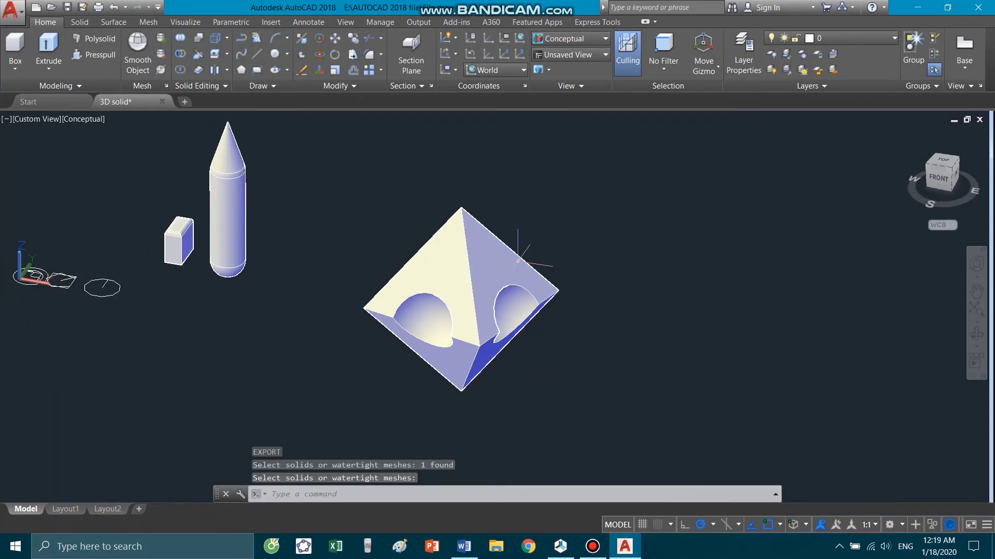
- Show the desktop and launch Repetier-Host from its desktop shortcut
click(992, 557)
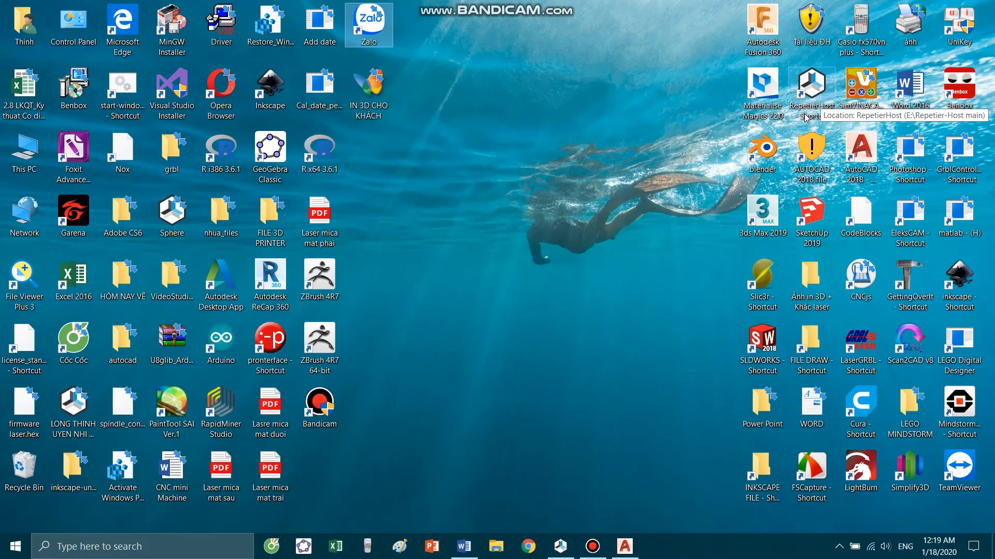
click(712, 113)
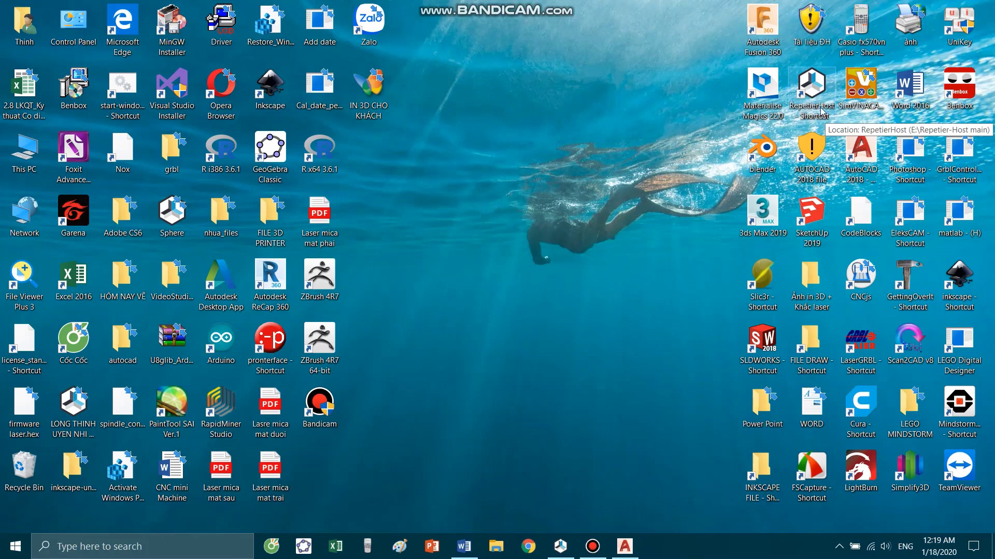
double_click(819, 107)
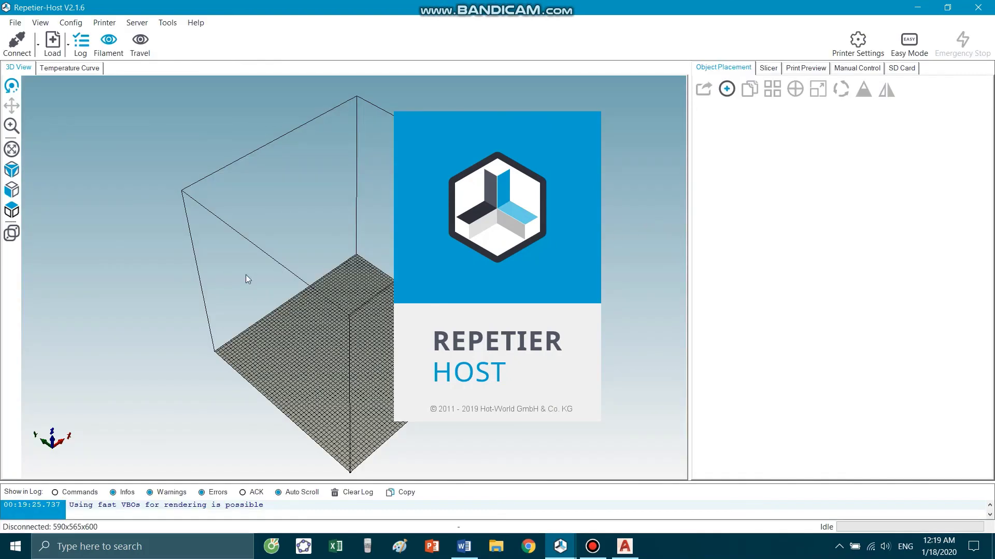
- Add '3D solid.stl' from the In 3D > 1_Odd things folder to the print bed
mouse_move(338, 319)
mouse_down()
mouse_move(255, 258)
mouse_move(347, 226)
mouse_move(456, 296)
mouse_move(484, 288)
mouse_move(471, 271)
mouse_move(517, 247)
mouse_move(415, 239)
mouse_move(478, 310)
mouse_move(361, 236)
mouse_up()
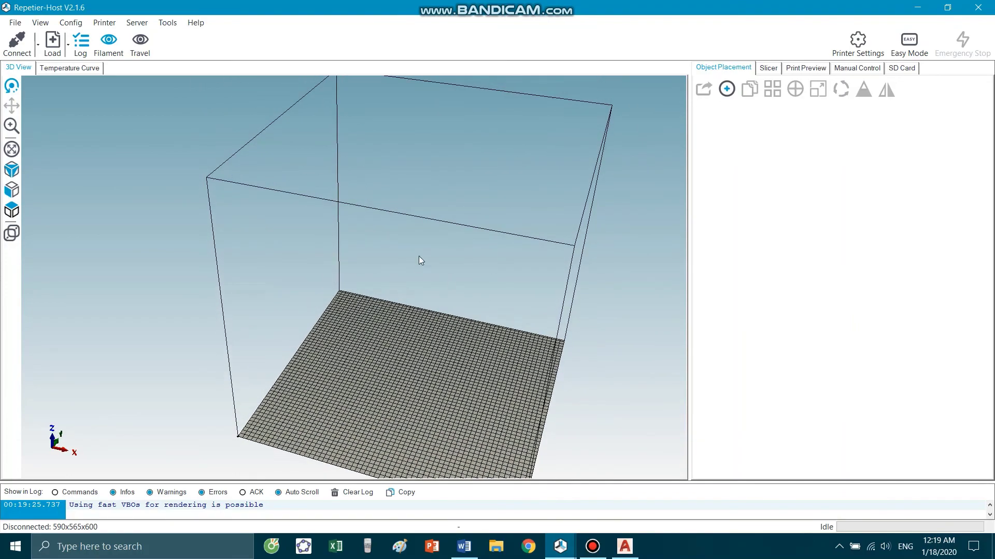
drag(420, 259, 337, 425)
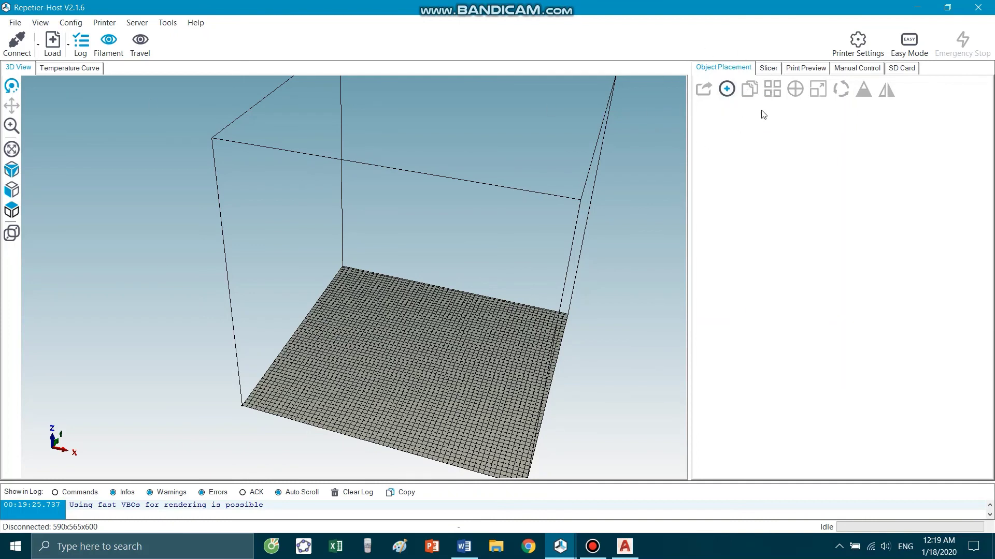
click(727, 91)
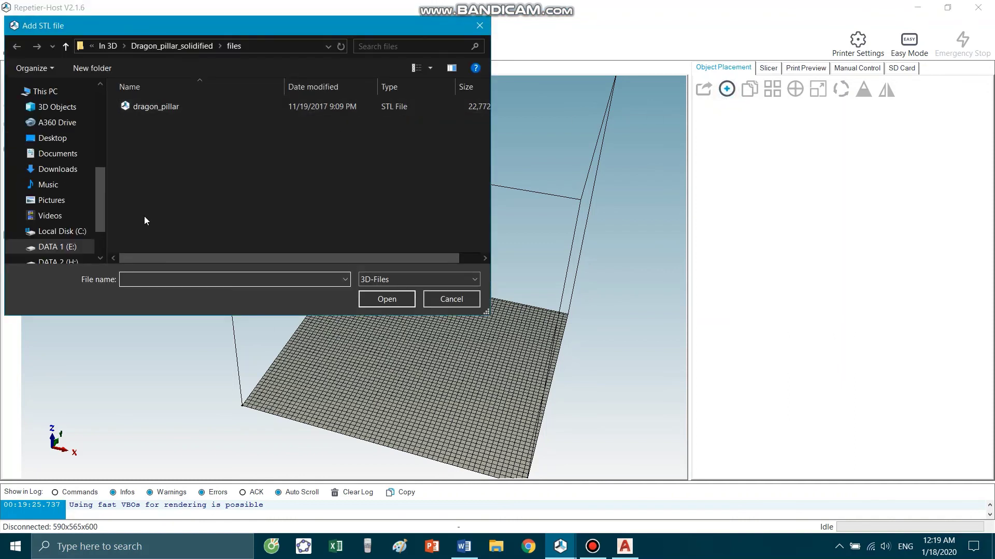
click(167, 47)
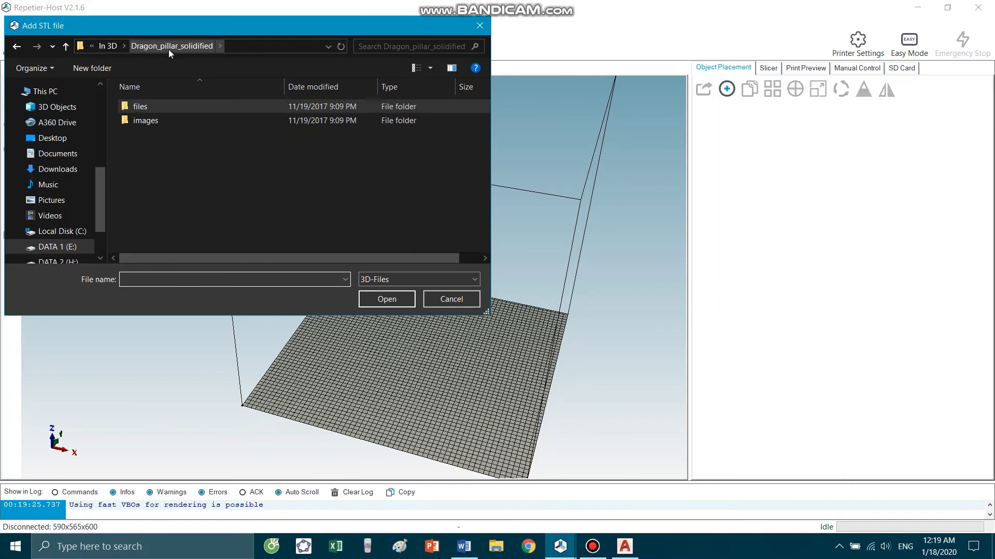
click(108, 46)
double_click(171, 106)
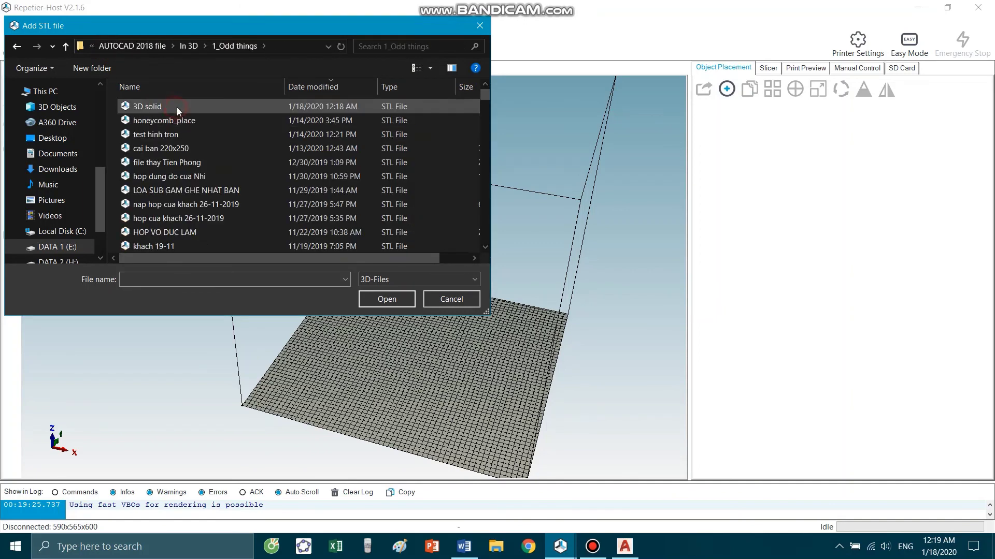
click(176, 108)
double_click(177, 107)
mouse_move(414, 294)
mouse_down()
mouse_move(426, 280)
mouse_move(298, 251)
mouse_move(290, 285)
mouse_move(400, 347)
mouse_move(386, 335)
mouse_move(366, 269)
mouse_move(401, 311)
mouse_move(396, 245)
mouse_move(337, 333)
mouse_move(233, 313)
mouse_move(397, 277)
mouse_move(410, 348)
mouse_move(387, 279)
mouse_move(370, 293)
mouse_move(370, 350)
mouse_move(350, 210)
mouse_up()
- Orbit and zoom to inspect the octahedron's spherical pockets from above, below and each side
scroll(367, 137, up, 5)
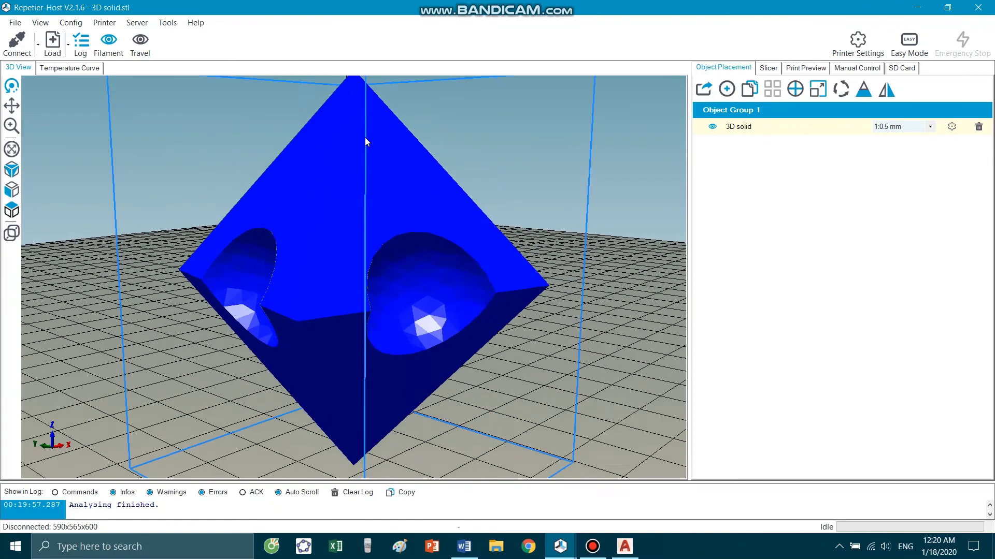
scroll(368, 139, up, 5)
scroll(373, 155, up, 5)
drag(377, 174, 112, 224)
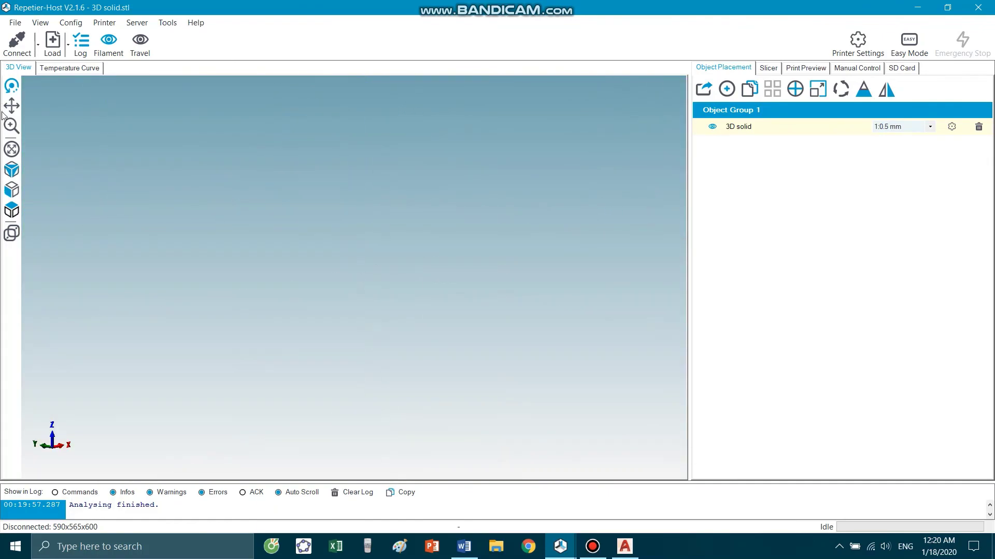
click(11, 149)
scroll(363, 147, up, 3)
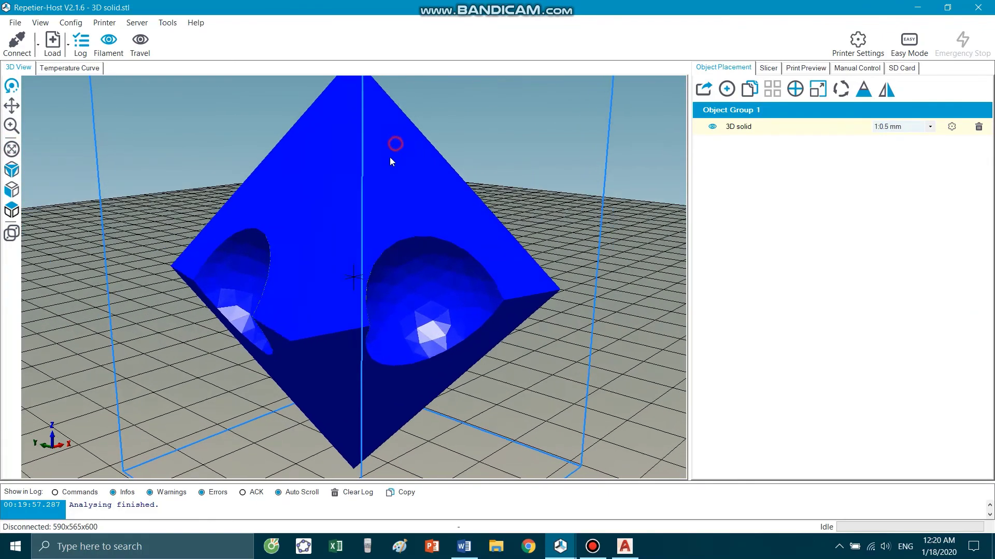
mouse_move(390, 157)
mouse_down()
mouse_move(352, 203)
mouse_move(349, 83)
mouse_move(382, 298)
mouse_move(377, 207)
mouse_up()
mouse_move(313, 333)
mouse_down()
mouse_move(380, 371)
mouse_move(363, 297)
mouse_move(343, 405)
mouse_up()
mouse_move(297, 337)
mouse_down()
mouse_move(291, 328)
mouse_move(389, 381)
mouse_move(413, 374)
mouse_move(405, 383)
mouse_up()
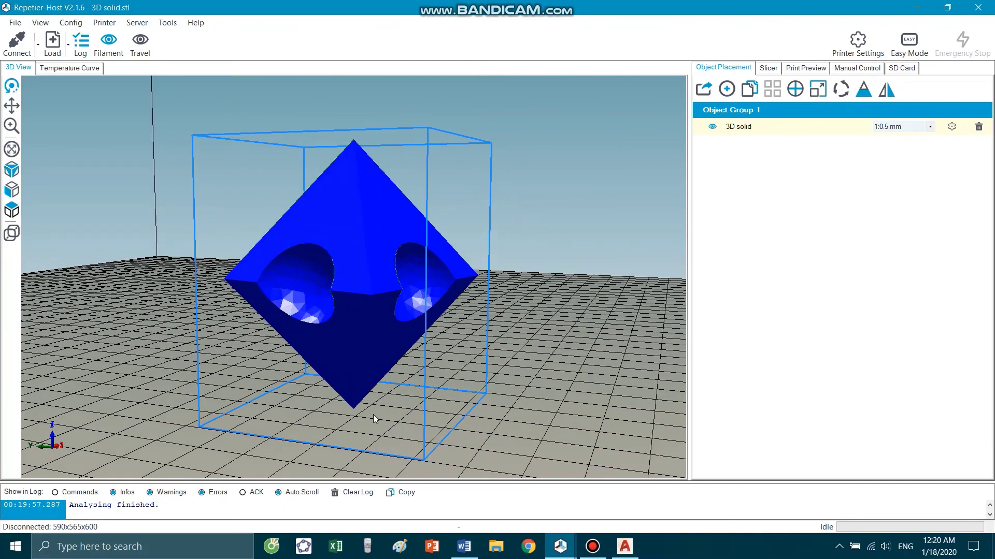
mouse_move(371, 345)
mouse_down()
mouse_move(419, 337)
mouse_move(333, 342)
mouse_move(435, 356)
mouse_move(373, 309)
mouse_move(332, 340)
mouse_move(402, 356)
mouse_move(291, 336)
mouse_move(307, 374)
mouse_move(302, 345)
mouse_up()
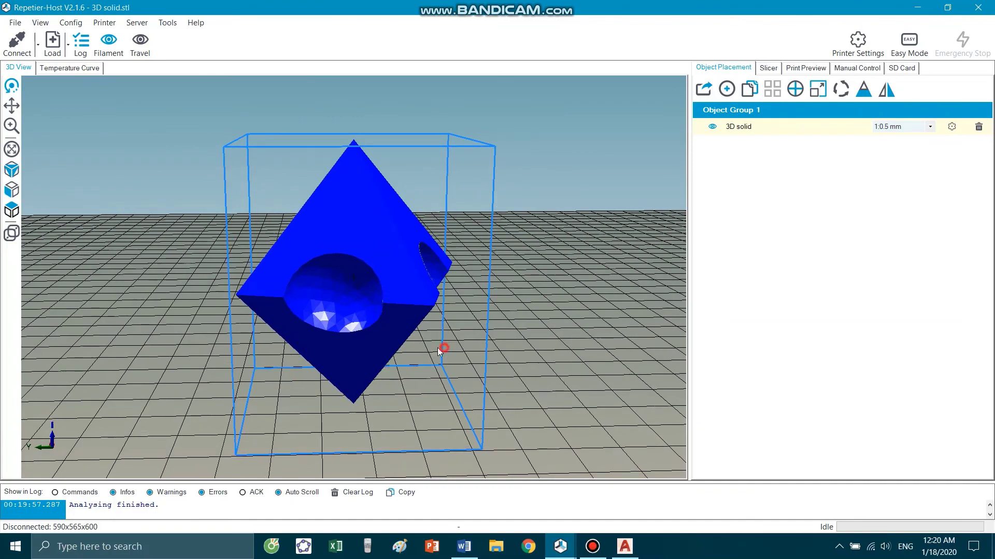
mouse_move(441, 349)
mouse_down()
mouse_move(312, 343)
mouse_move(404, 325)
mouse_move(425, 359)
mouse_move(353, 359)
mouse_move(223, 300)
mouse_move(346, 359)
mouse_move(475, 298)
mouse_move(493, 321)
mouse_move(478, 329)
mouse_move(375, 315)
mouse_move(364, 353)
mouse_move(372, 320)
mouse_move(324, 313)
mouse_up()
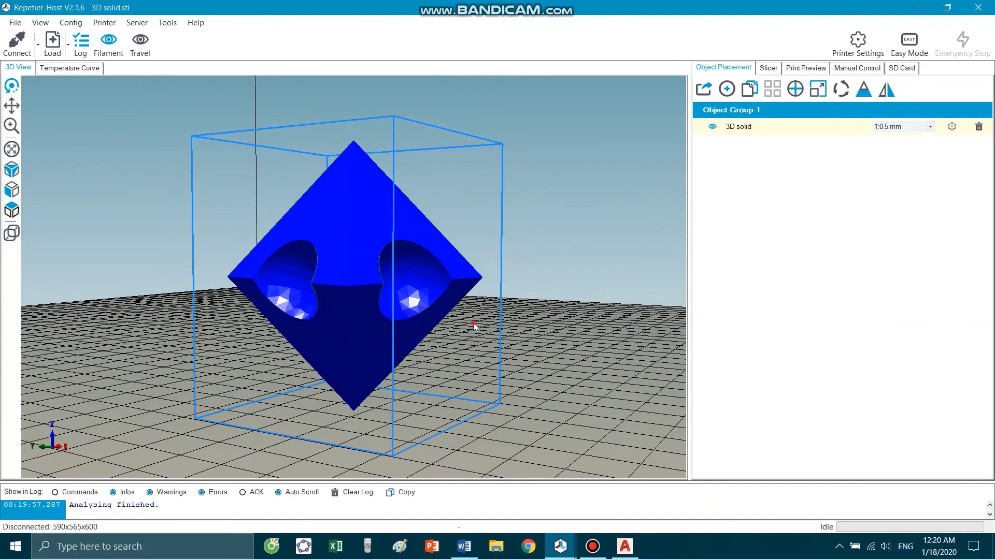
mouse_move(474, 325)
mouse_down()
mouse_move(369, 298)
mouse_move(679, 109)
mouse_up()
- Slice the octahedron with CuraEngine into 237 layers
click(767, 68)
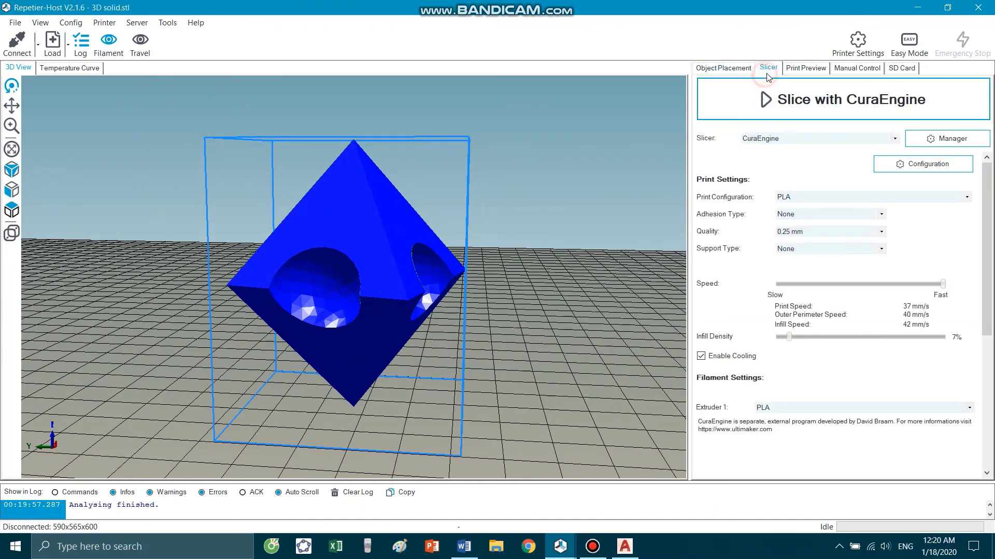
click(774, 99)
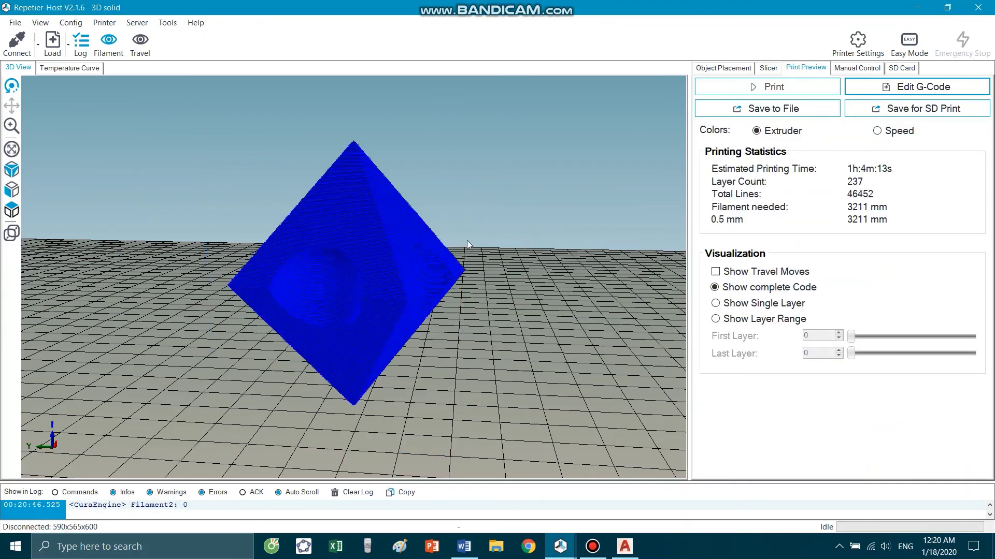
drag(333, 263, 429, 280)
scroll(419, 244, up, 5)
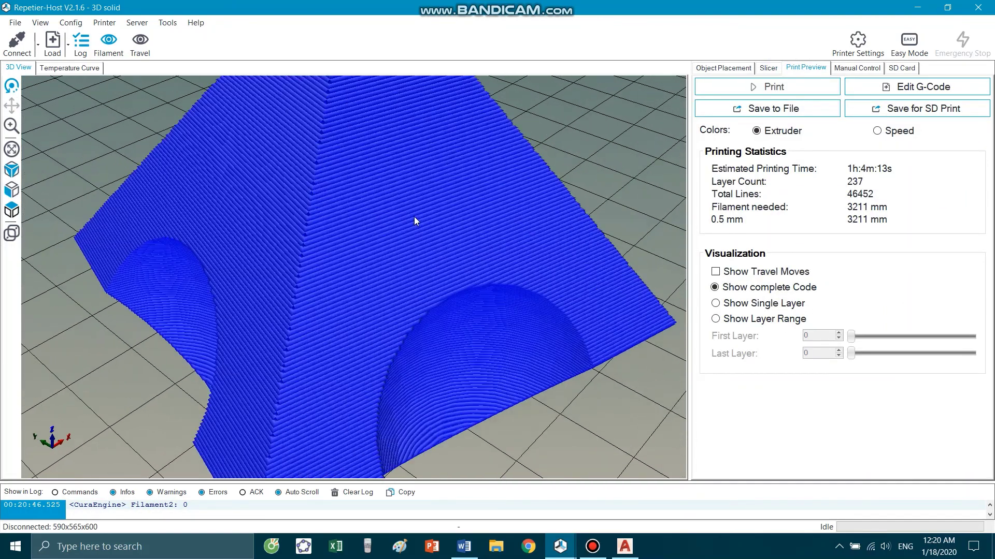
scroll(415, 202, down, 3)
- Orbit the sliced preview upright and switch the preview to Show Layer Range
scroll(415, 207, up, 2)
scroll(388, 197, down, 1)
scroll(373, 165, up, 3)
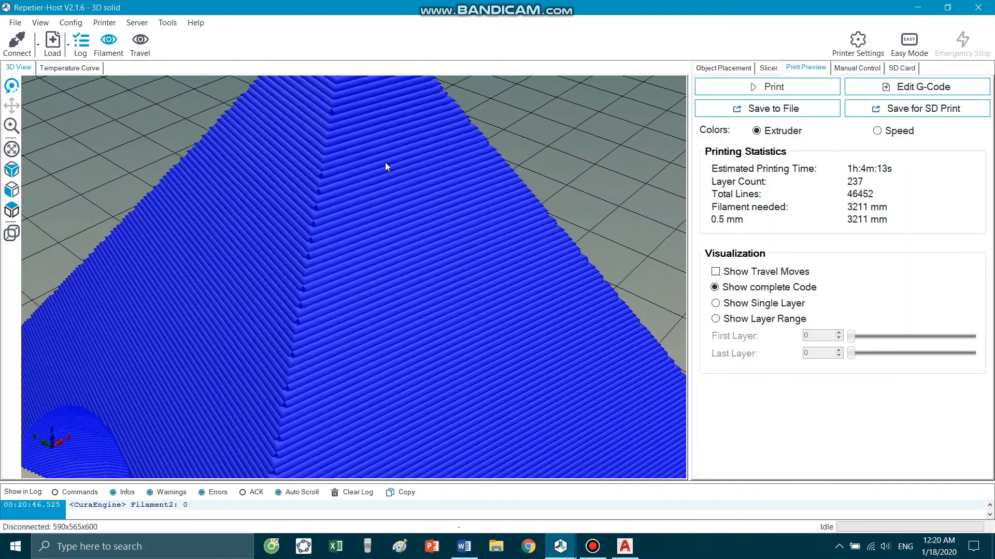
scroll(385, 186, down, 2)
scroll(367, 192, up, 2)
scroll(389, 169, down, 3)
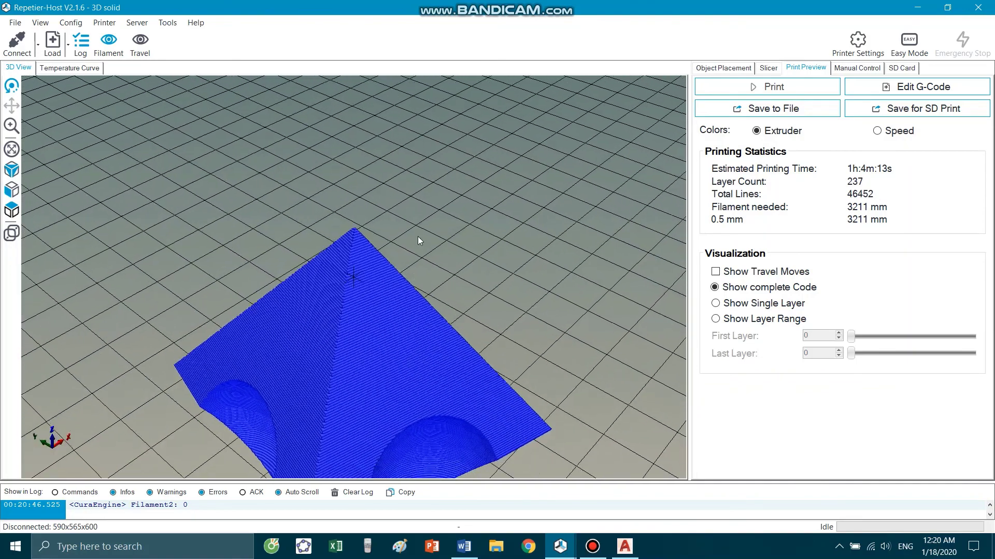
drag(417, 236, 514, 331)
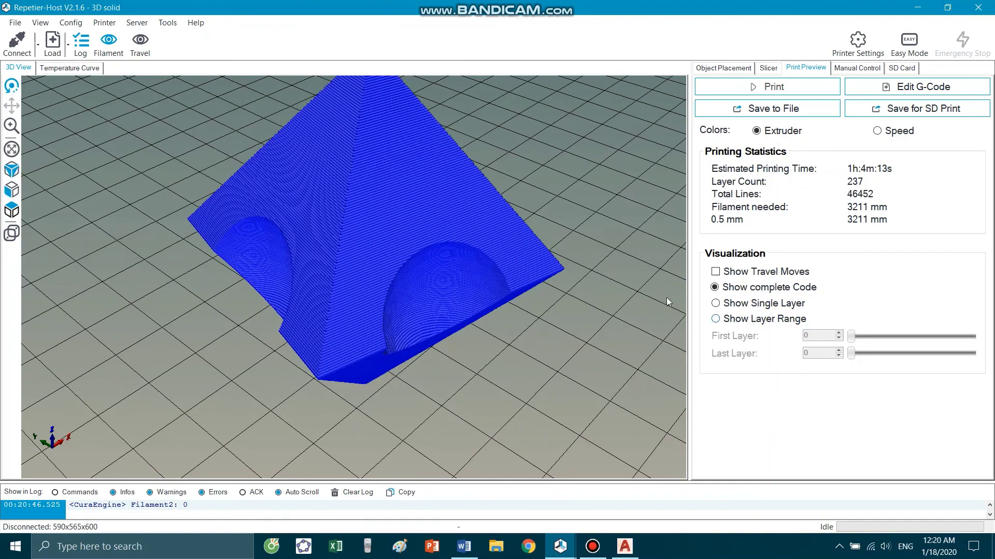
mouse_move(436, 282)
mouse_down()
mouse_move(502, 216)
mouse_move(450, 300)
mouse_move(538, 355)
mouse_up()
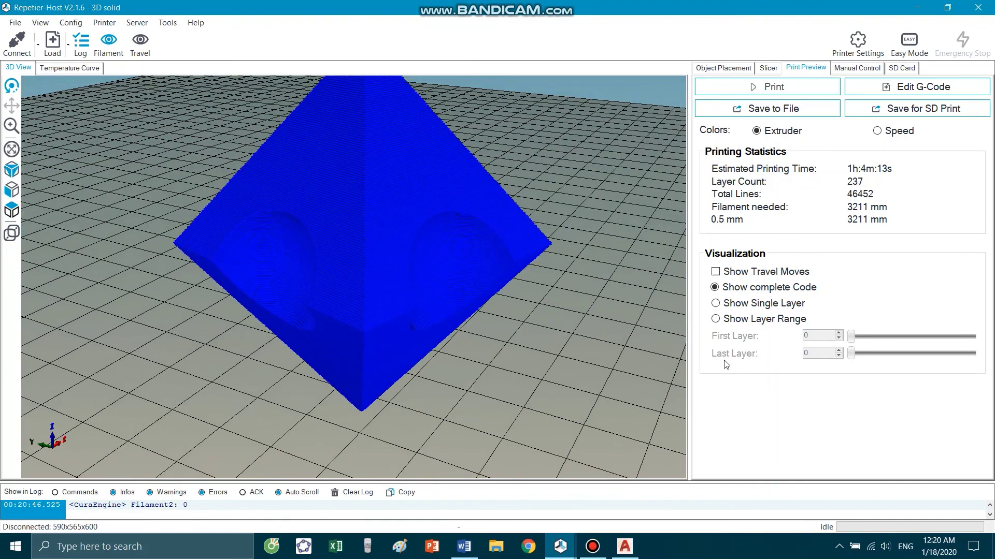
click(748, 324)
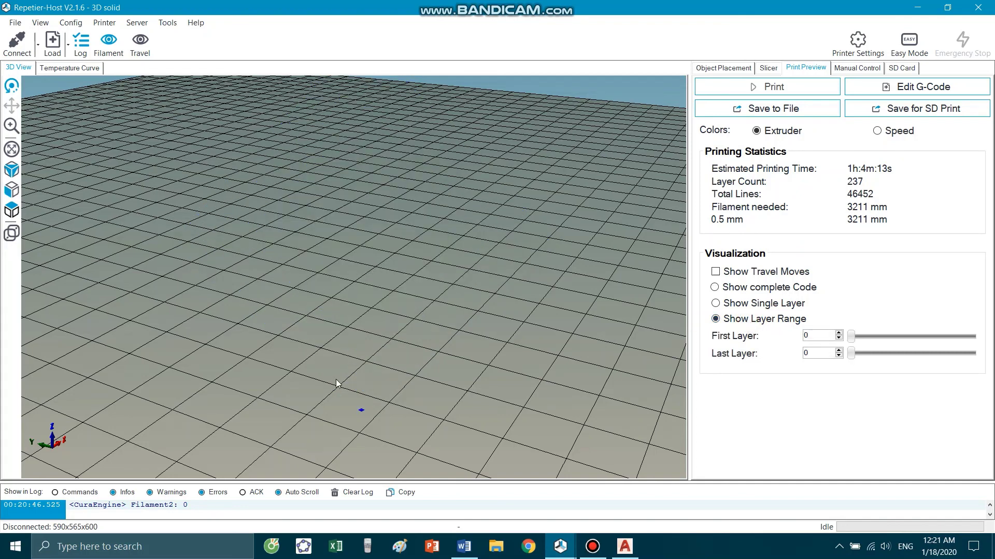
- Raise the preview's last layer step by step up to layer 84 and orbit the partial model
click(12, 149)
scroll(361, 289, down, 3)
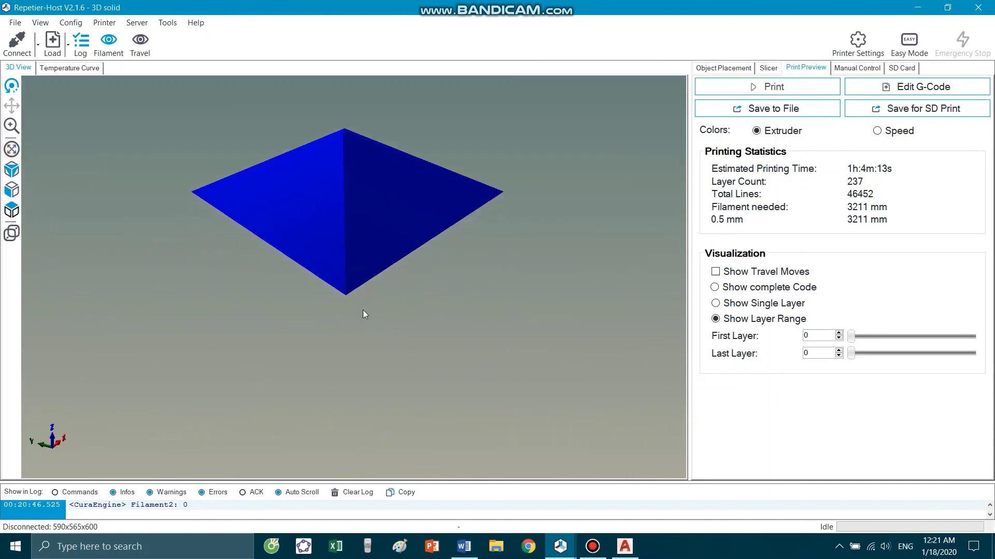
scroll(363, 309, down, 5)
scroll(347, 288, up, 5)
scroll(490, 322, down, 5)
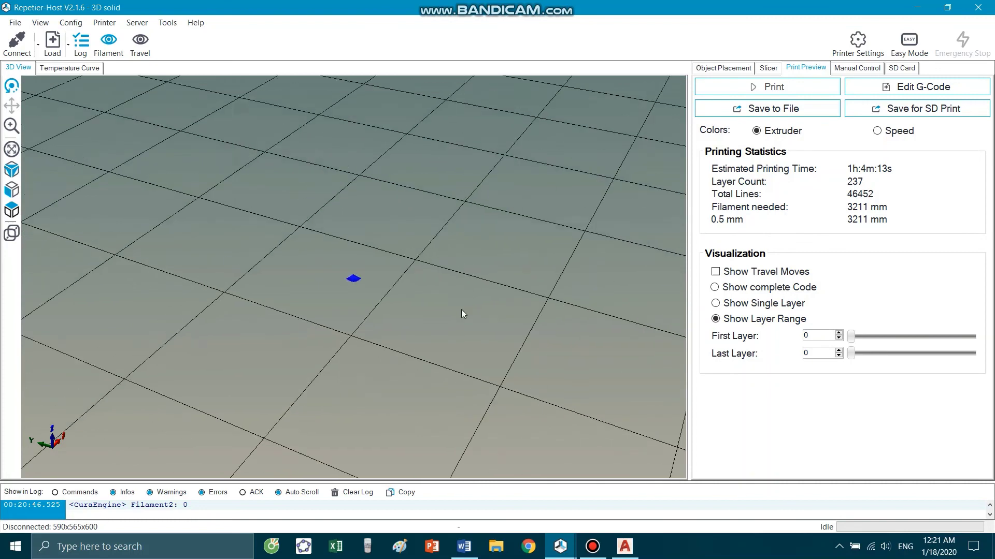
scroll(655, 364, down, 1)
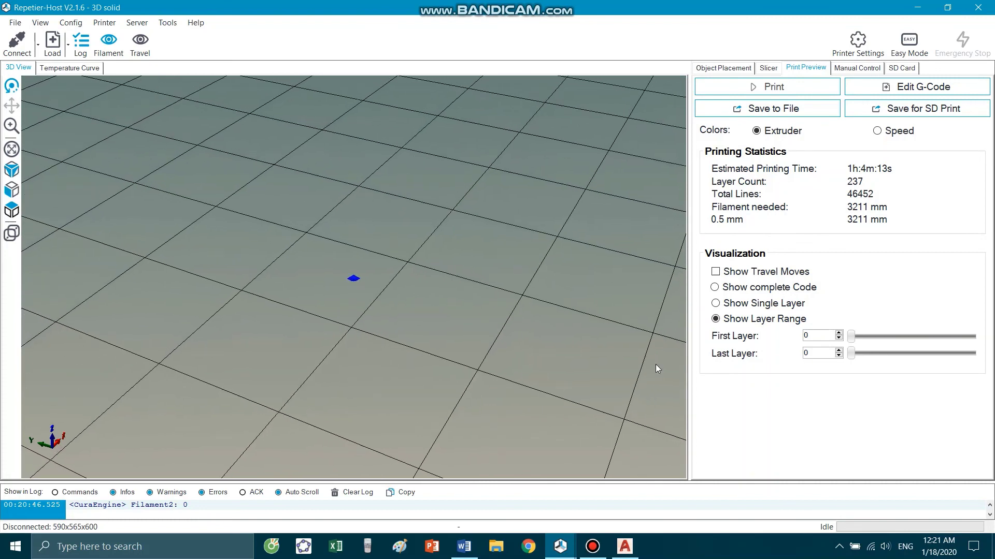
click(837, 351)
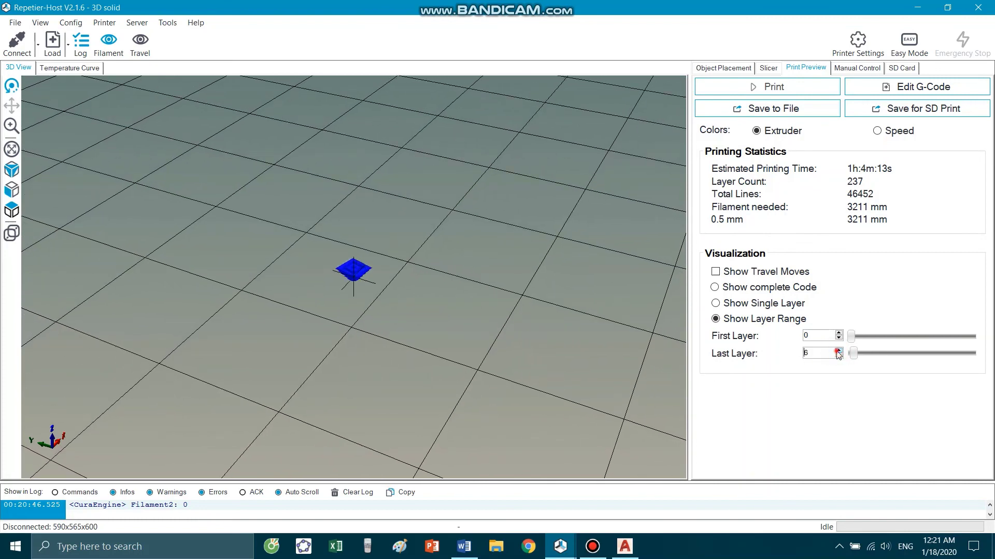
click(837, 352)
click(838, 351)
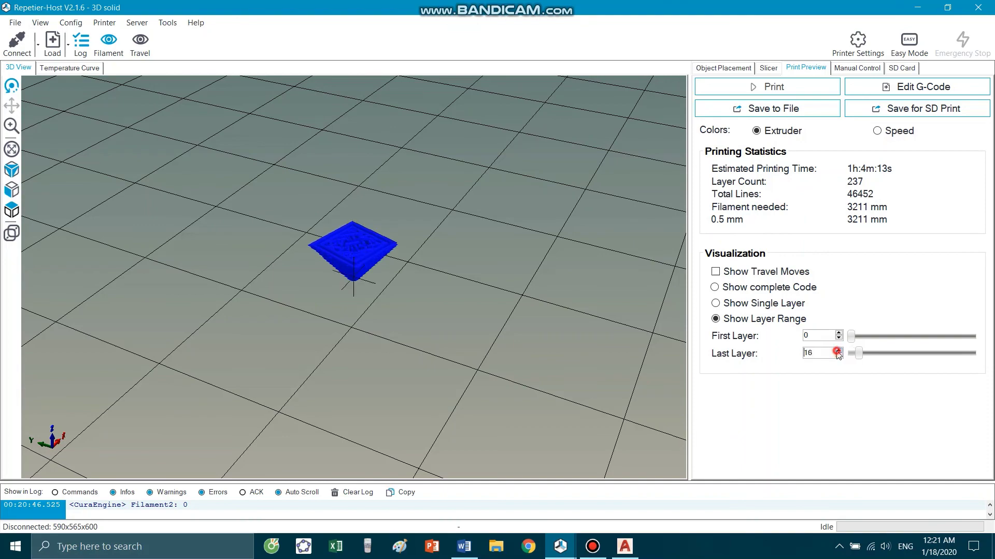
drag(872, 358, 893, 353)
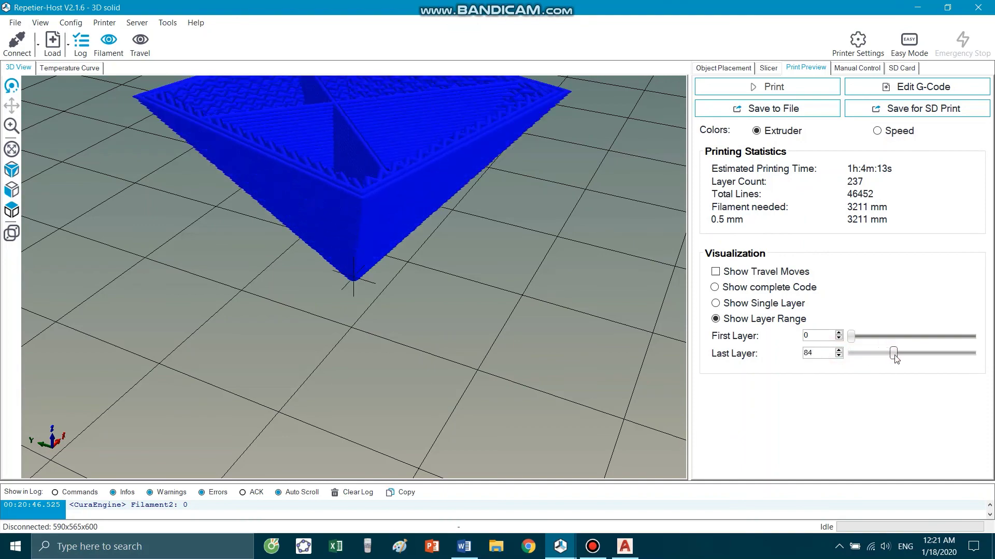
scroll(552, 318, down, 3)
mouse_move(448, 262)
mouse_down()
mouse_move(470, 269)
mouse_move(460, 284)
mouse_move(553, 238)
mouse_move(551, 226)
mouse_move(534, 253)
mouse_move(472, 279)
mouse_move(581, 274)
mouse_move(524, 231)
mouse_move(492, 300)
mouse_move(533, 272)
mouse_move(505, 250)
mouse_move(477, 306)
mouse_move(483, 278)
mouse_move(473, 289)
mouse_up()
- Extend the layer preview past 185 to all 237 layers and refit the whole model
scroll(477, 276, up, 5)
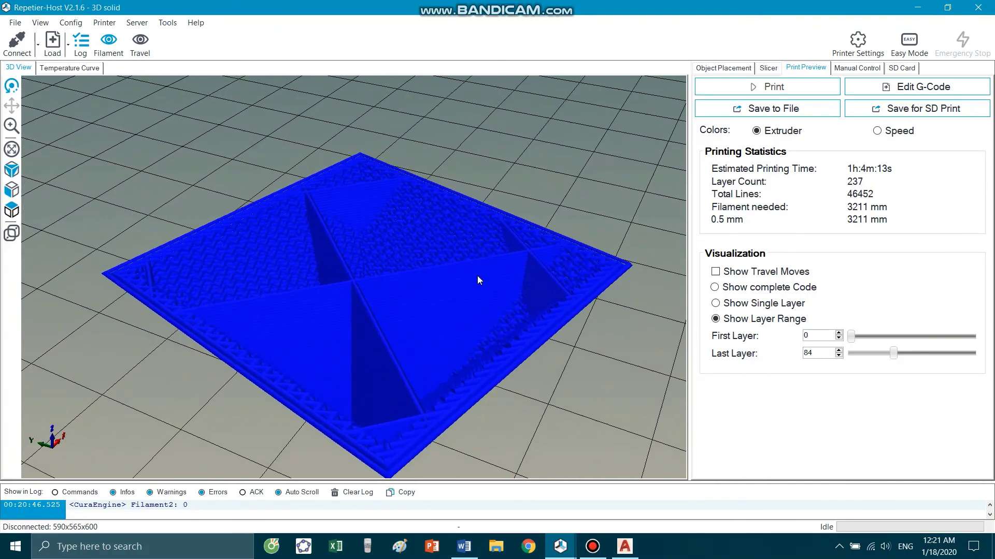
scroll(480, 250, down, 3)
scroll(481, 244, up, 2)
scroll(623, 340, down, 5)
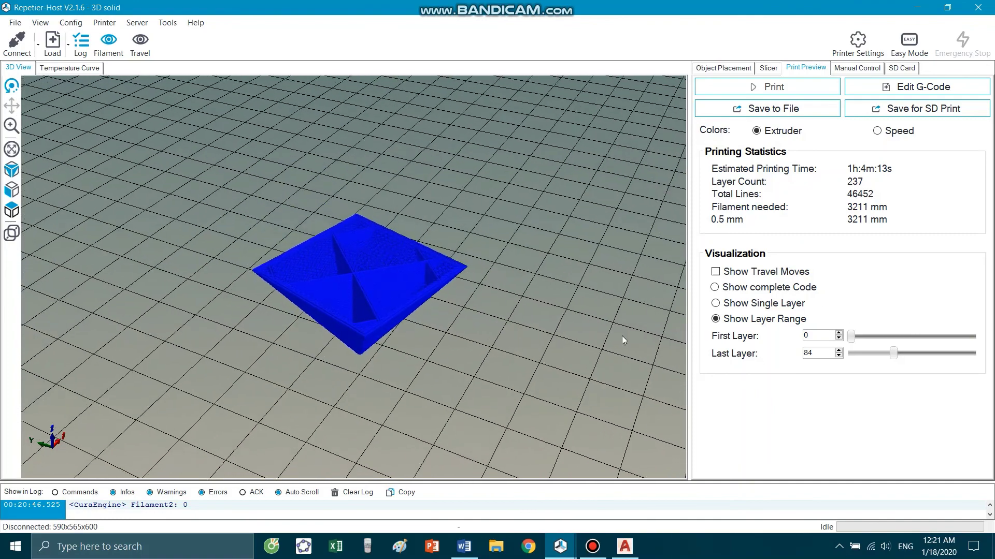
drag(893, 354, 972, 354)
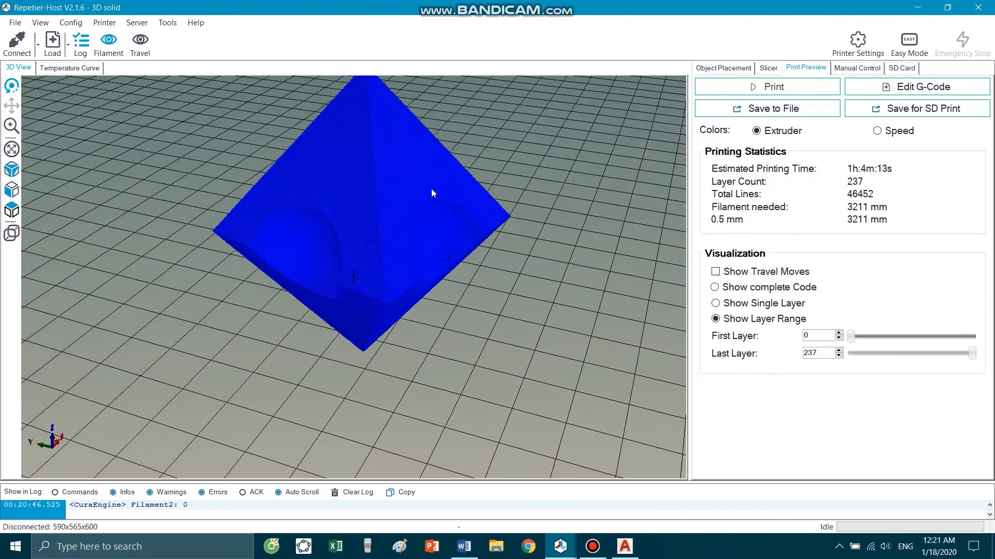
drag(431, 192, 445, 129)
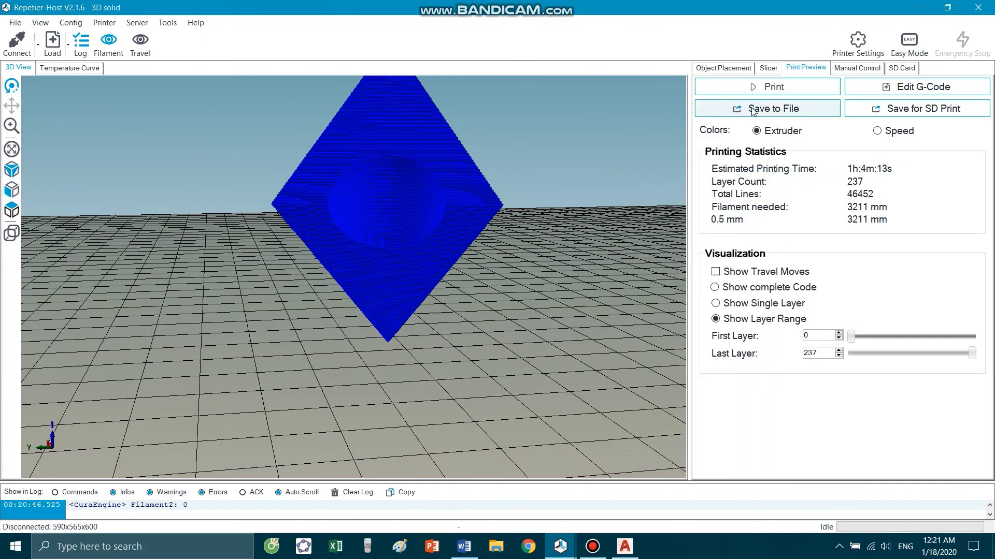
mouse_move(647, 154)
mouse_down()
mouse_move(555, 173)
mouse_move(167, 186)
mouse_up()
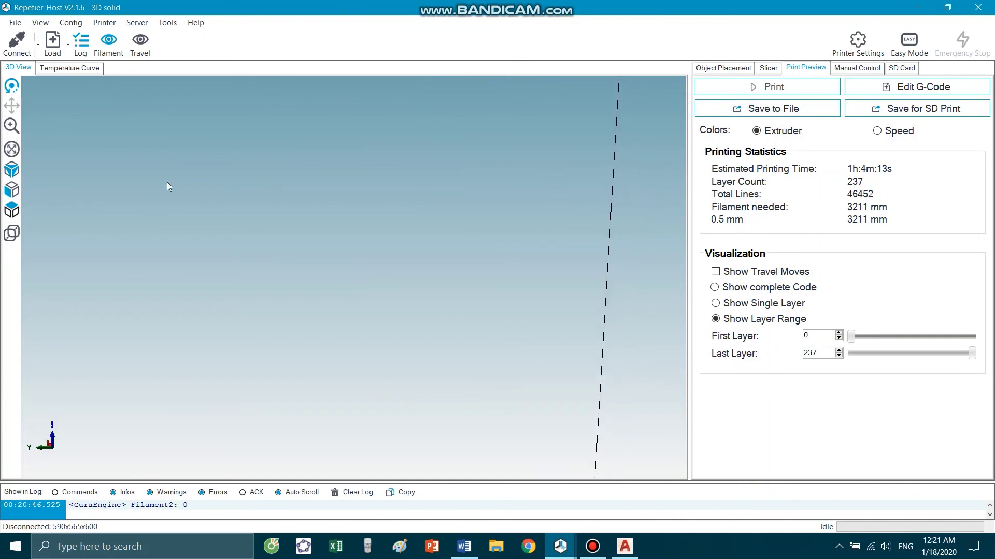
click(11, 149)
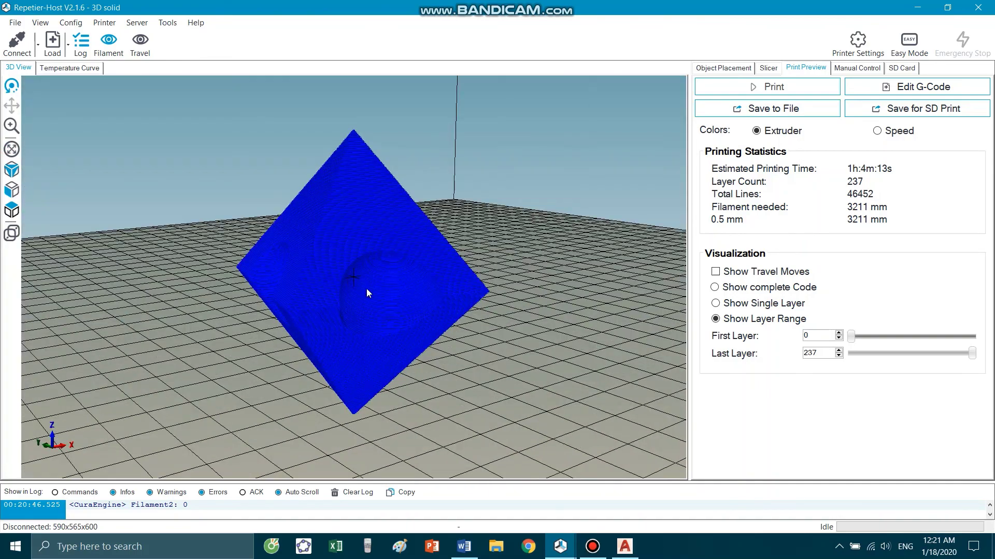